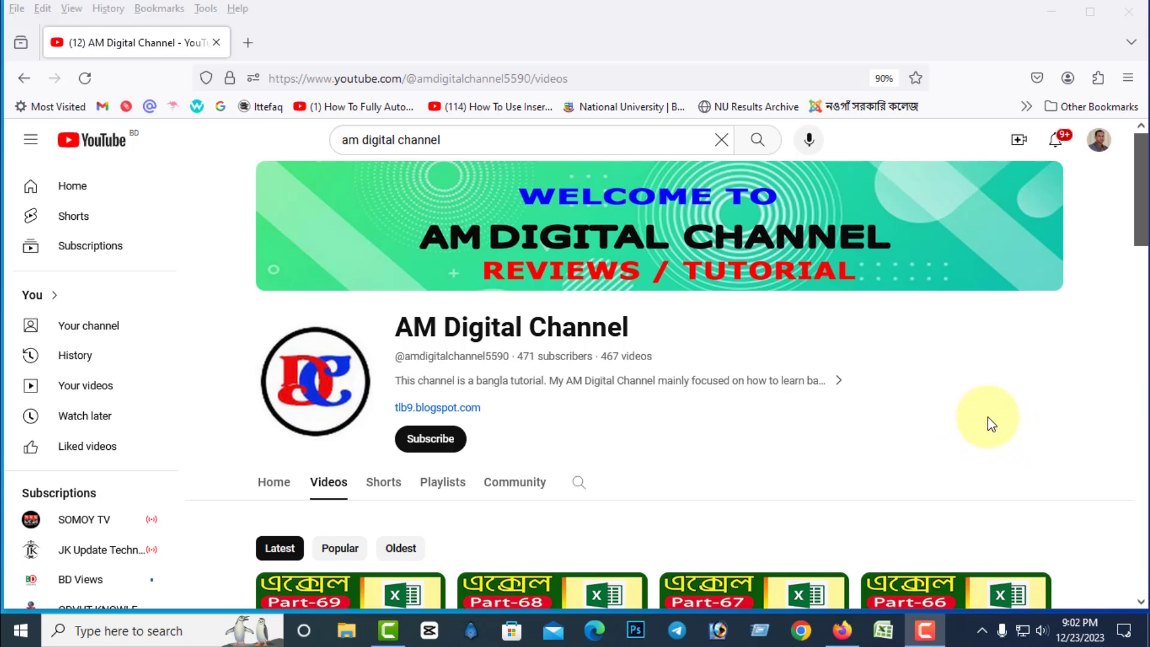
Look over the AM Digital Channel page and its latest videos.
scroll(987, 417, down, 2)
scroll(987, 417, up, 2)
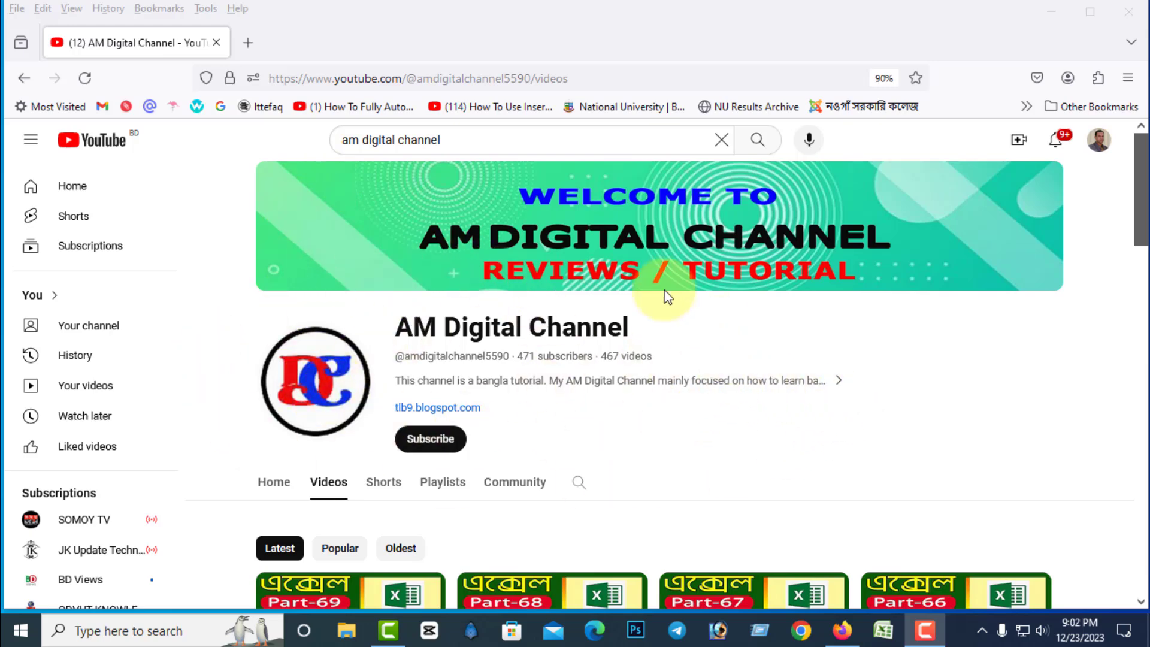
scroll(958, 398, down, 3)
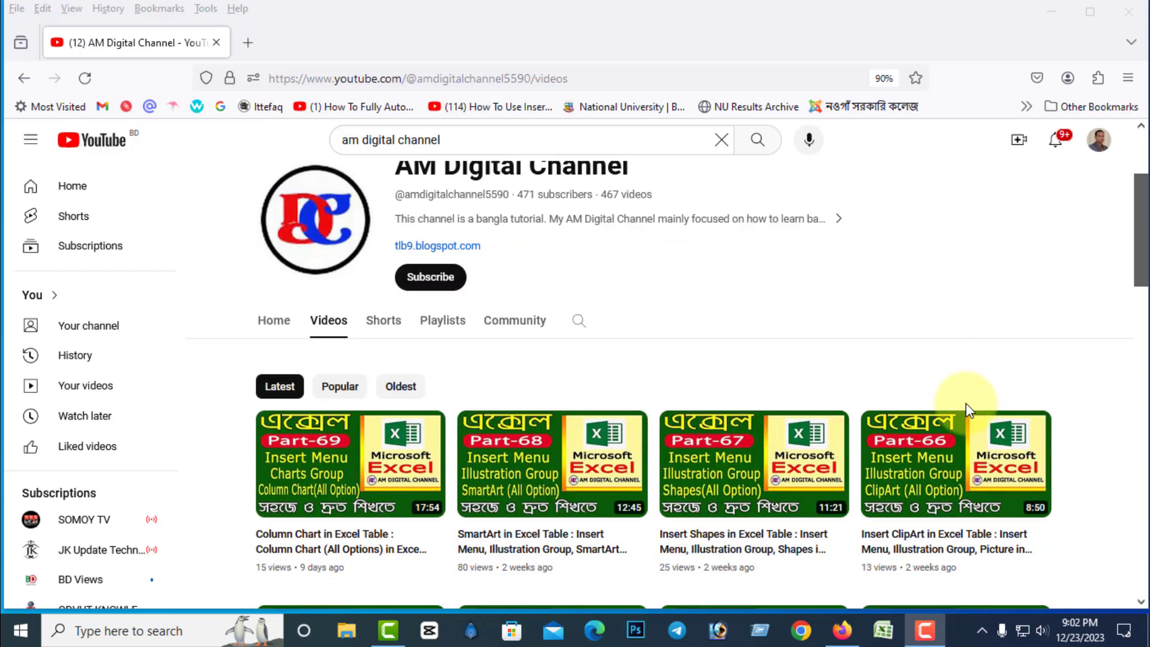
scroll(966, 406, up, 3)
scroll(742, 452, down, 3)
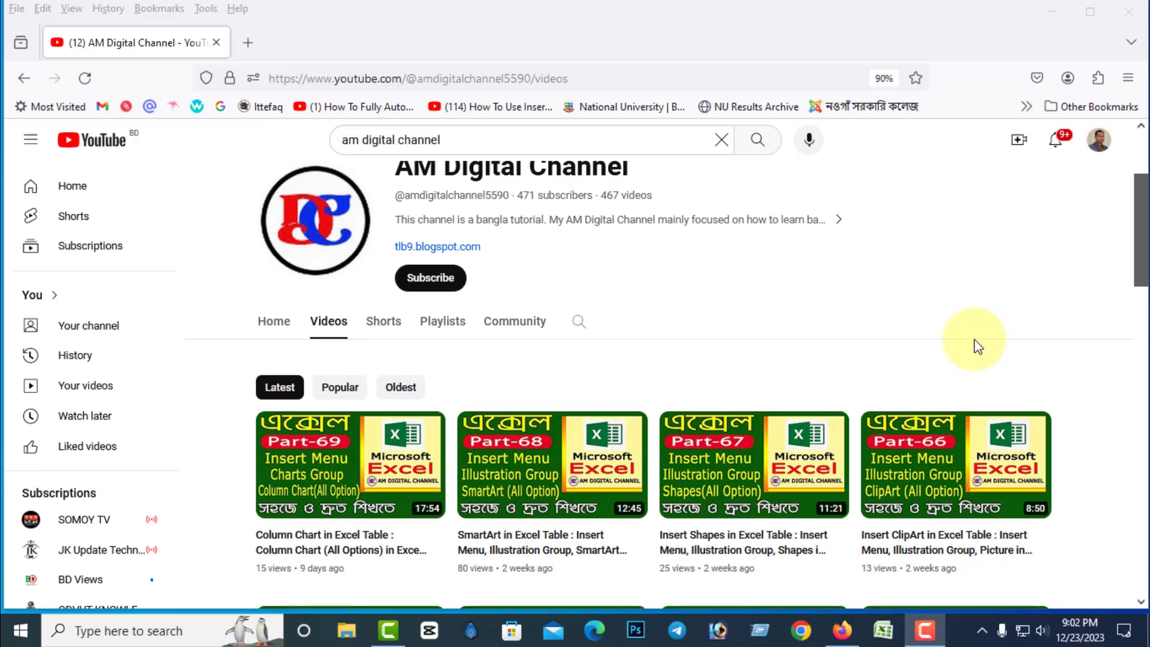
scroll(970, 359, up, 3)
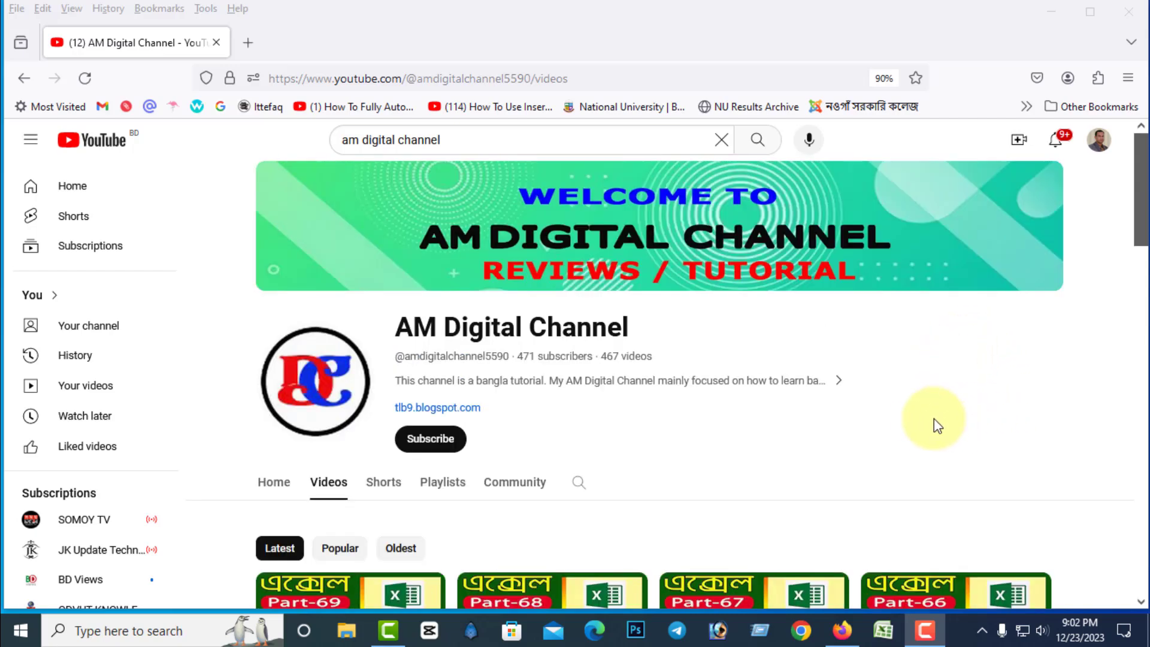
scroll(893, 449, down, 1)
scroll(894, 443, down, 5)
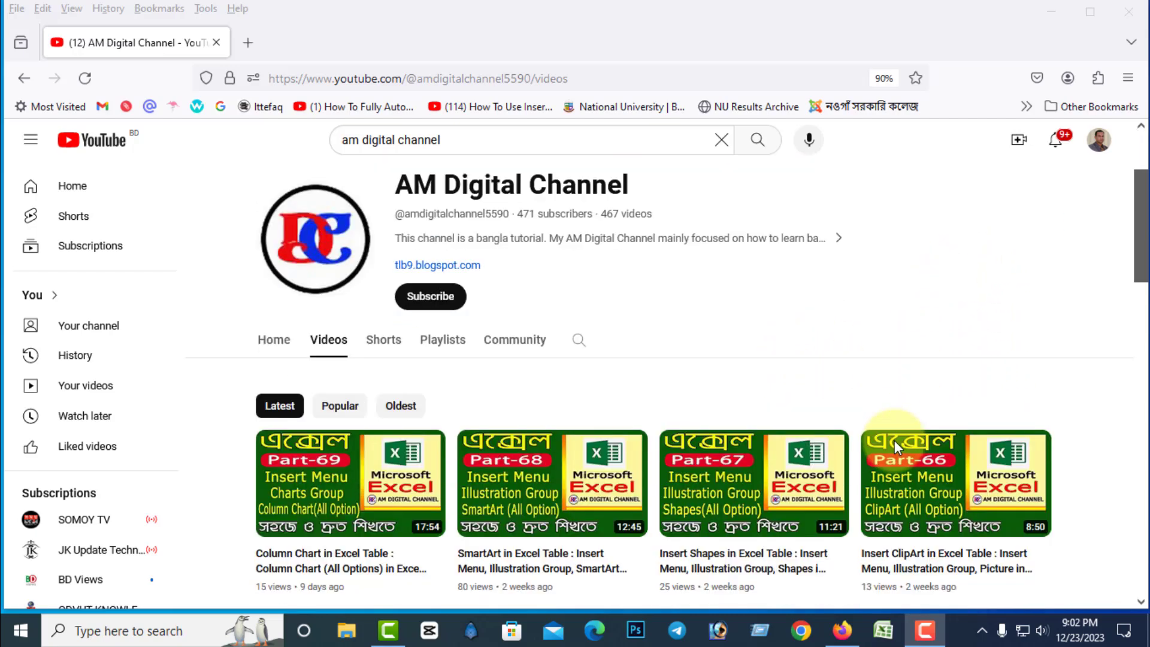
scroll(898, 449, up, 5)
scroll(901, 455, up, 1)
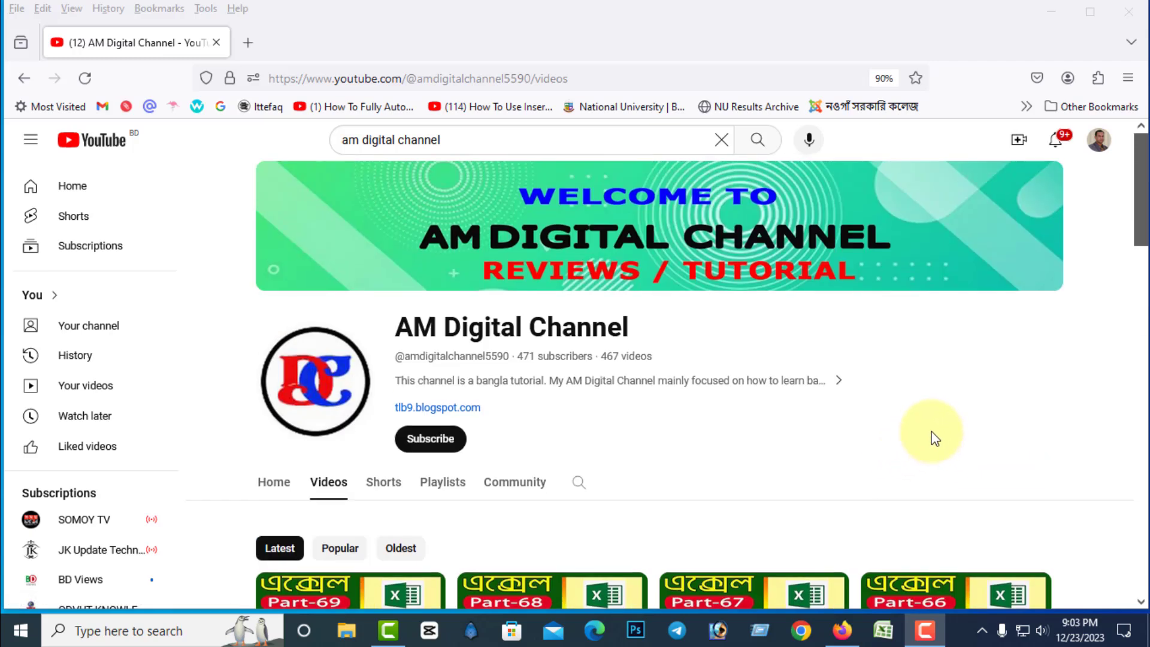
Switch from the browser to Excel by opening the "Part 70 Line Chart" workbook, and cut the existing line chart from Sheet1.
click(1128, 13)
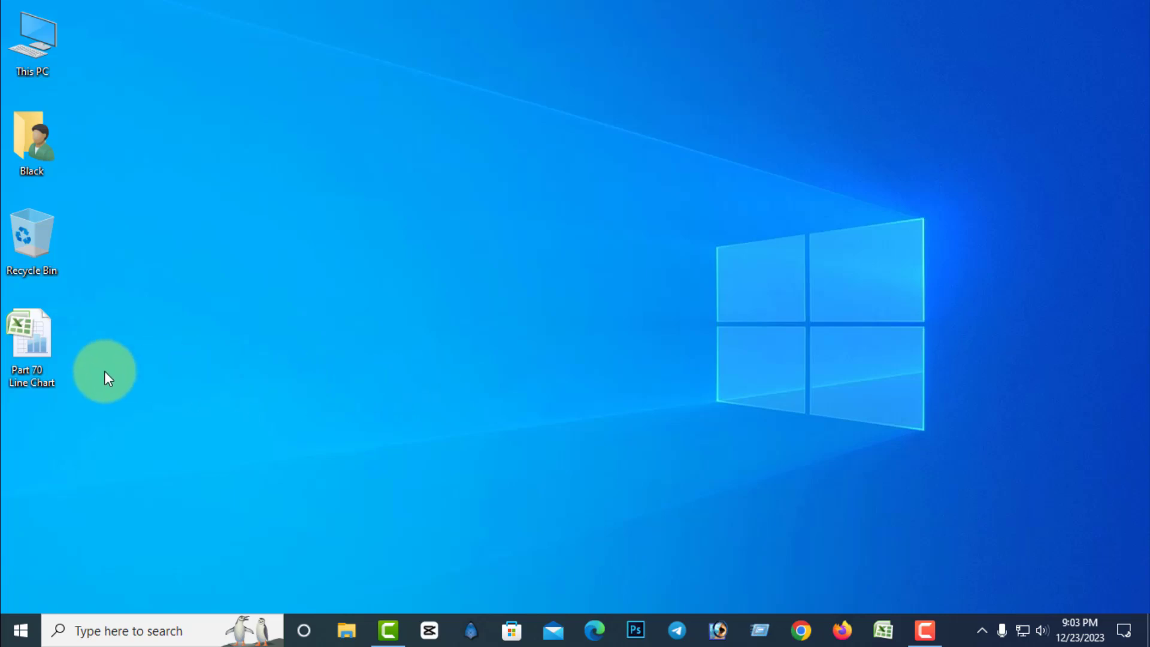
click(23, 353)
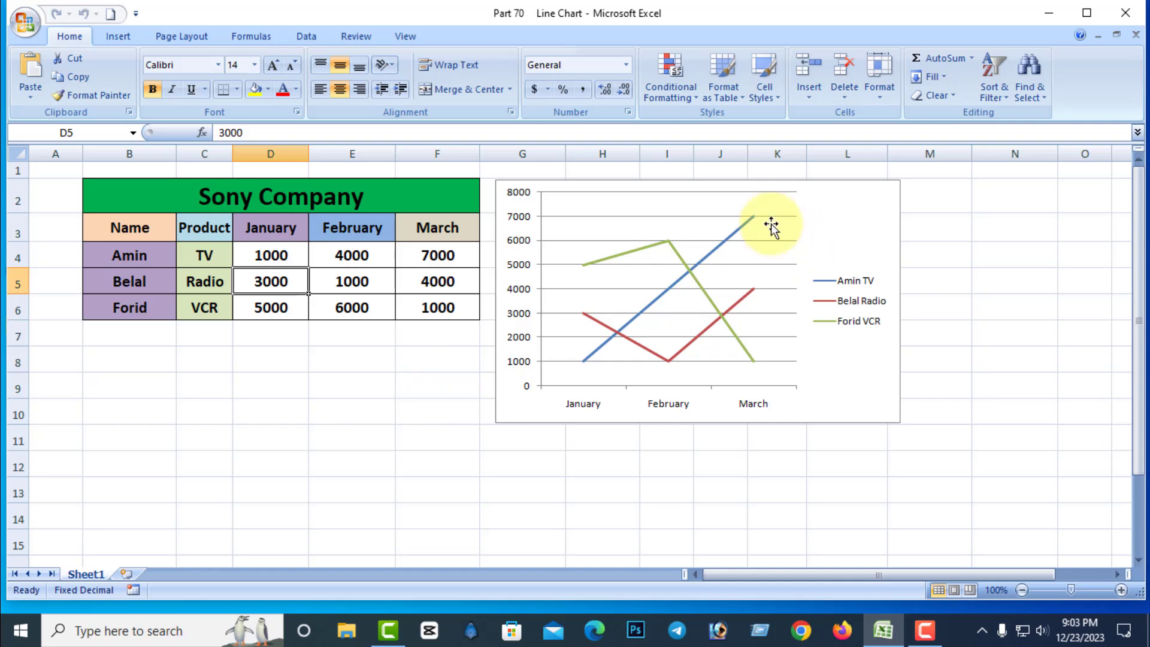
right_click(781, 186)
click(806, 195)
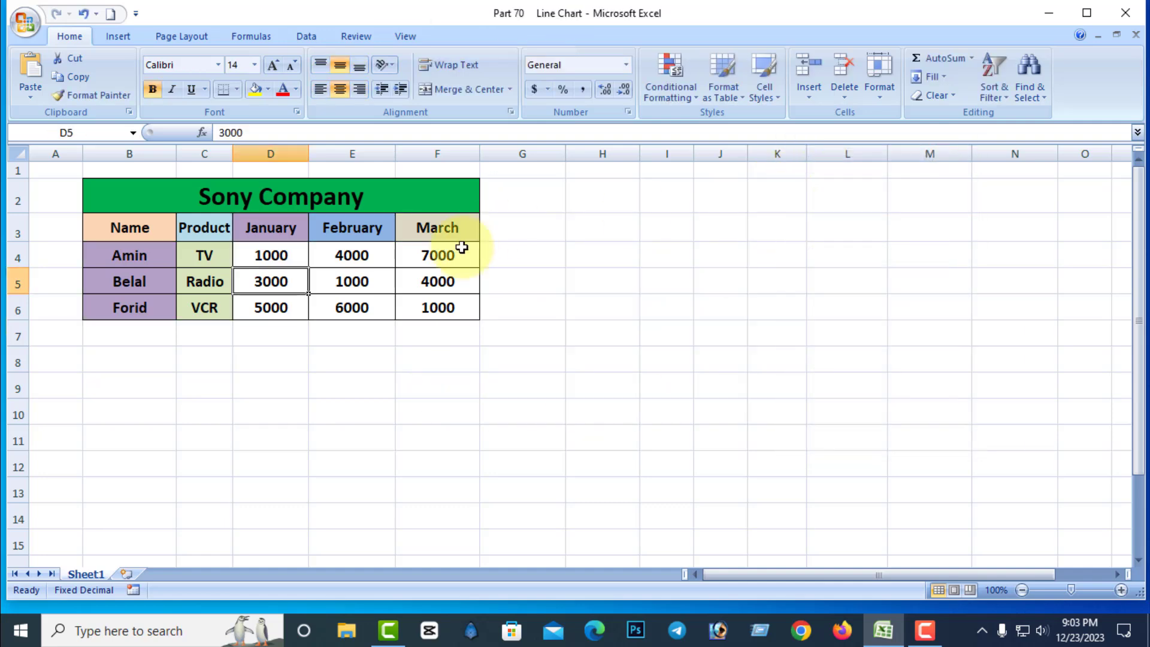
Insert a 2-D Line with Markers chart from the range B3:F6 and move it beside the Sony Company table, over columns G to M.
drag(102, 226, 423, 307)
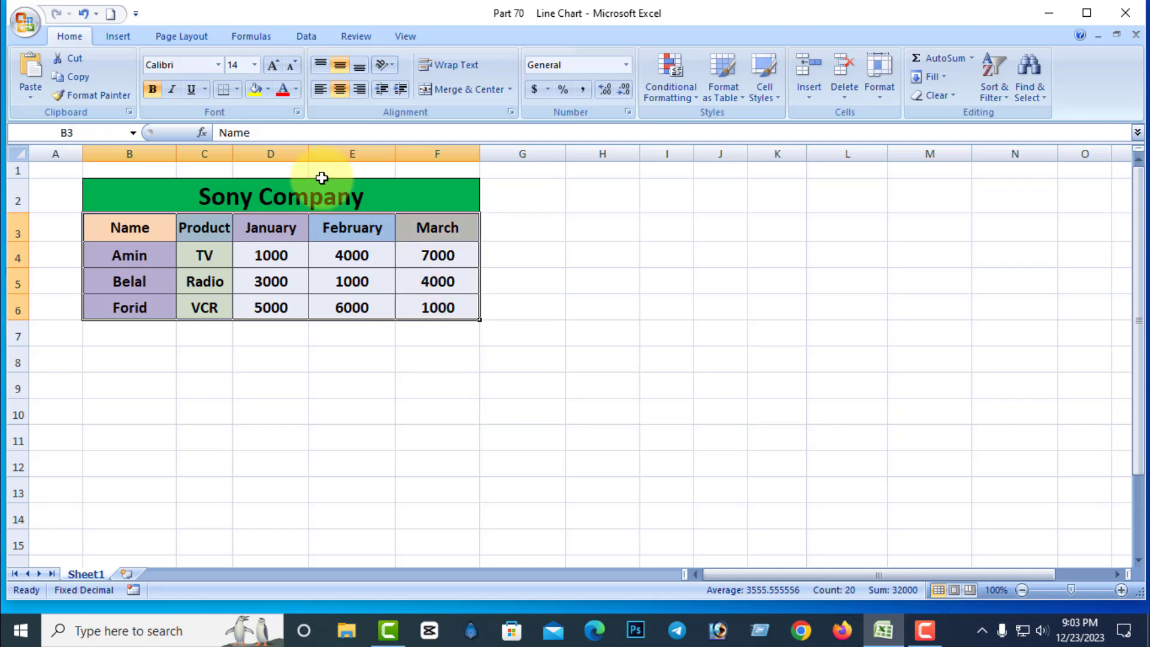
click(124, 38)
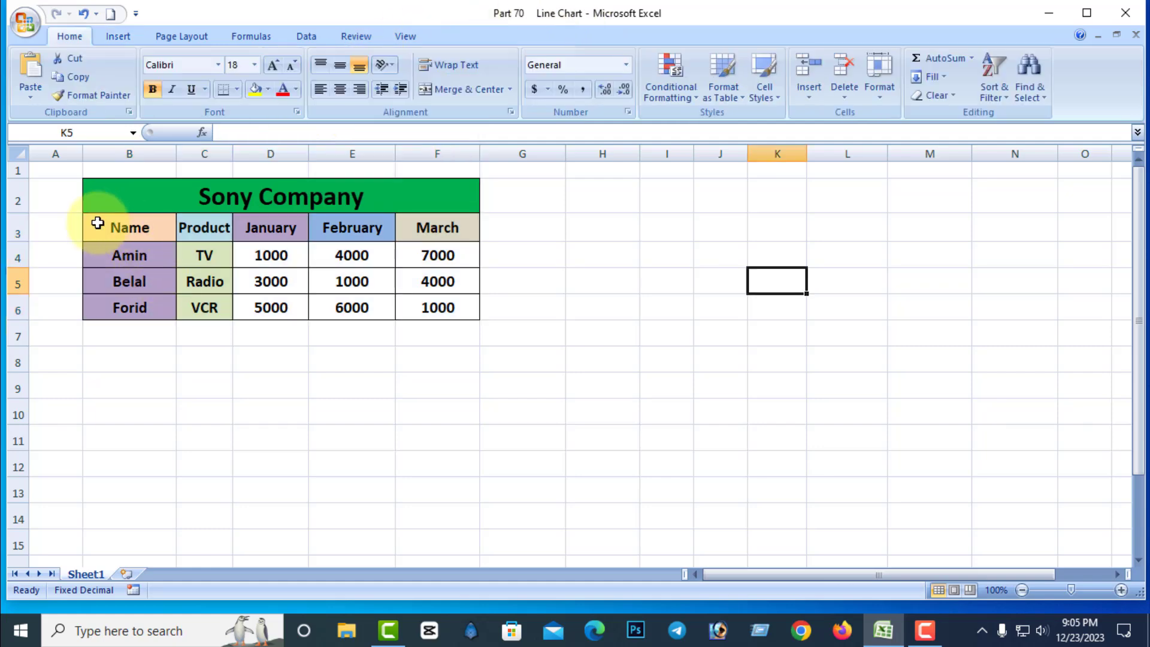
drag(99, 222, 414, 300)
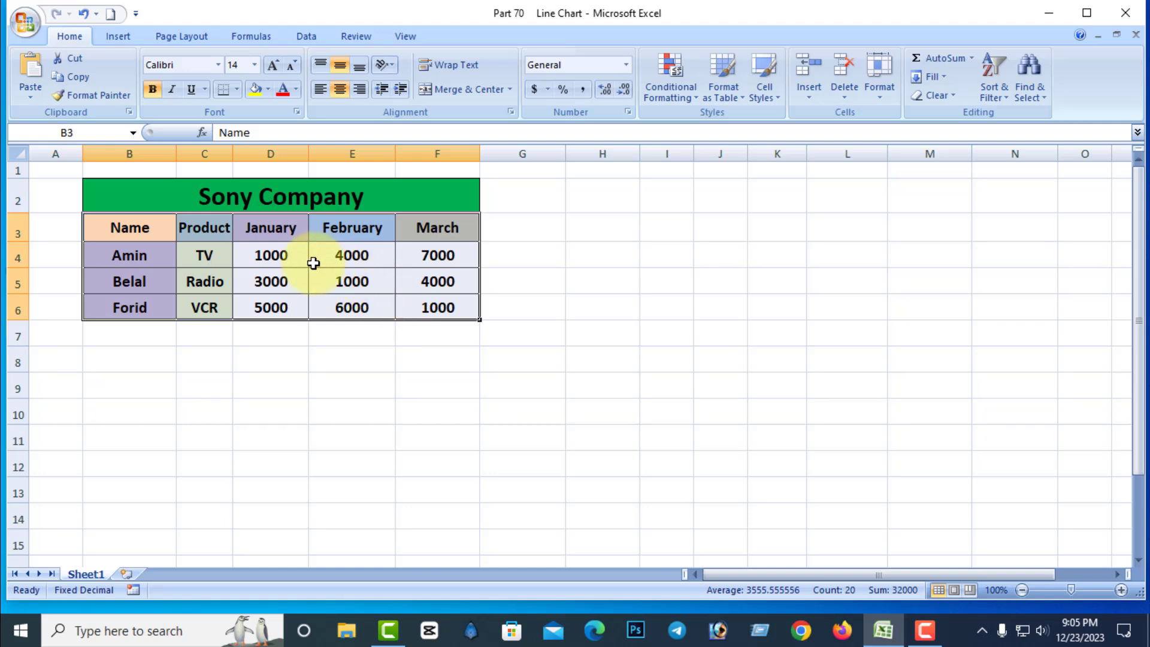
click(119, 37)
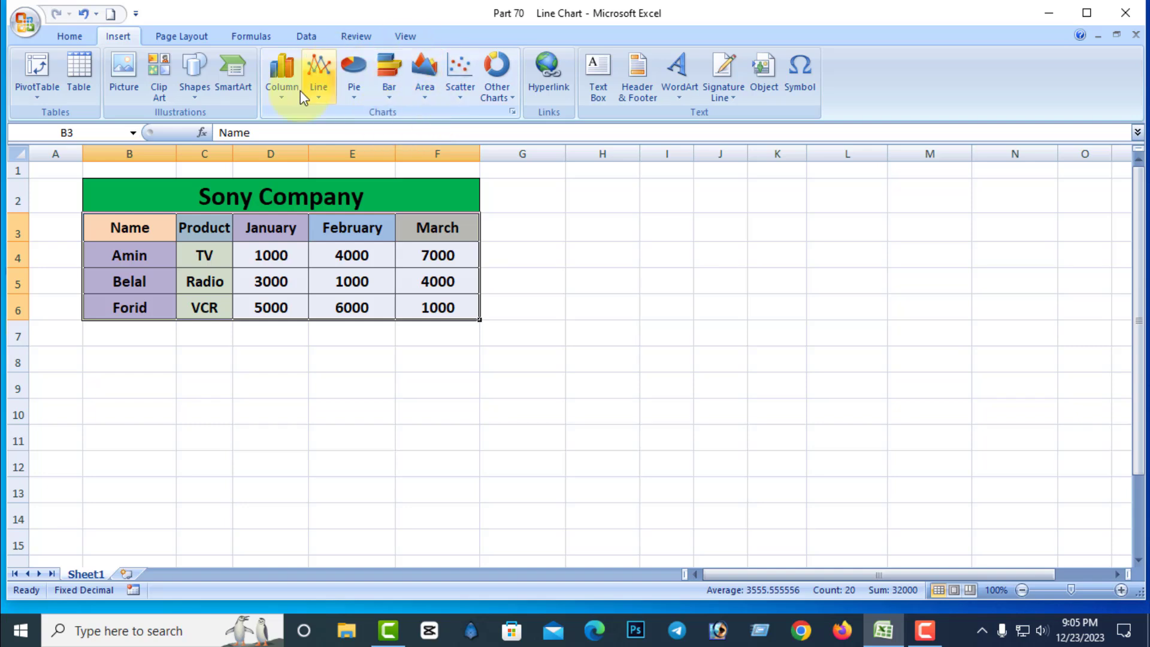
click(321, 101)
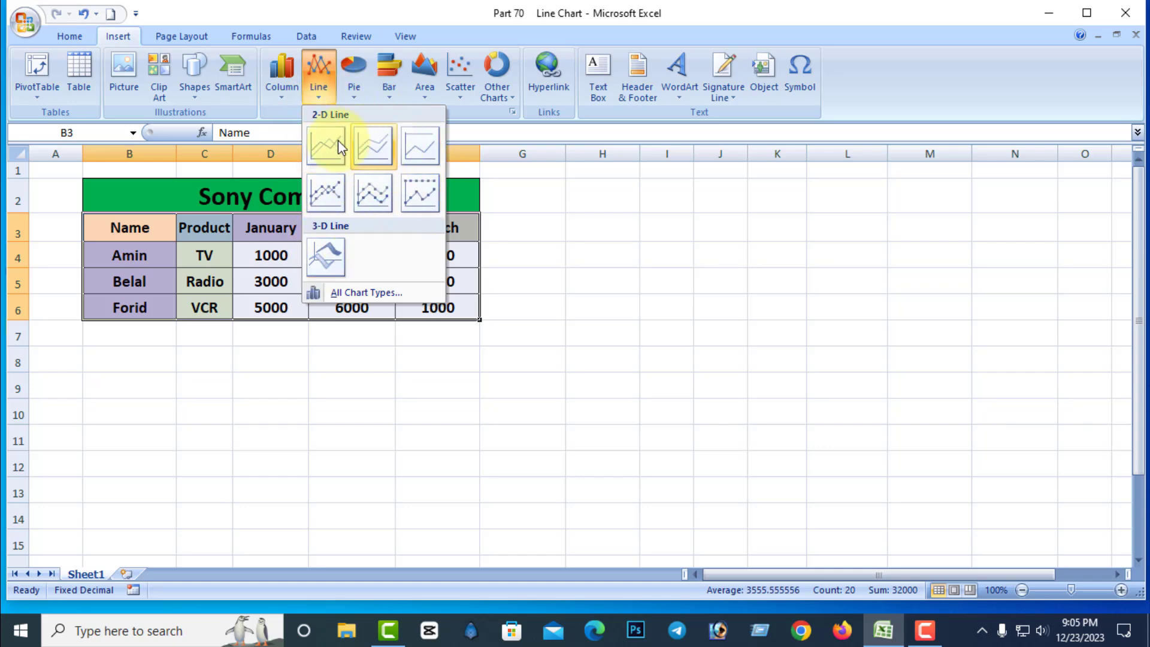
click(328, 186)
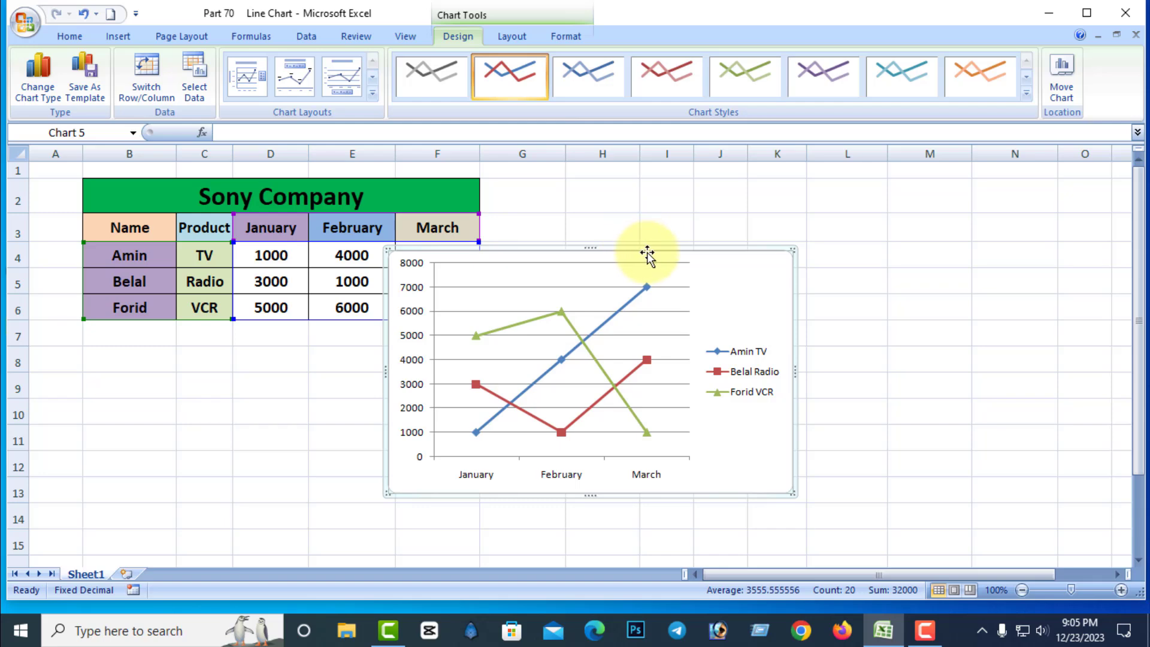
drag(650, 248, 784, 180)
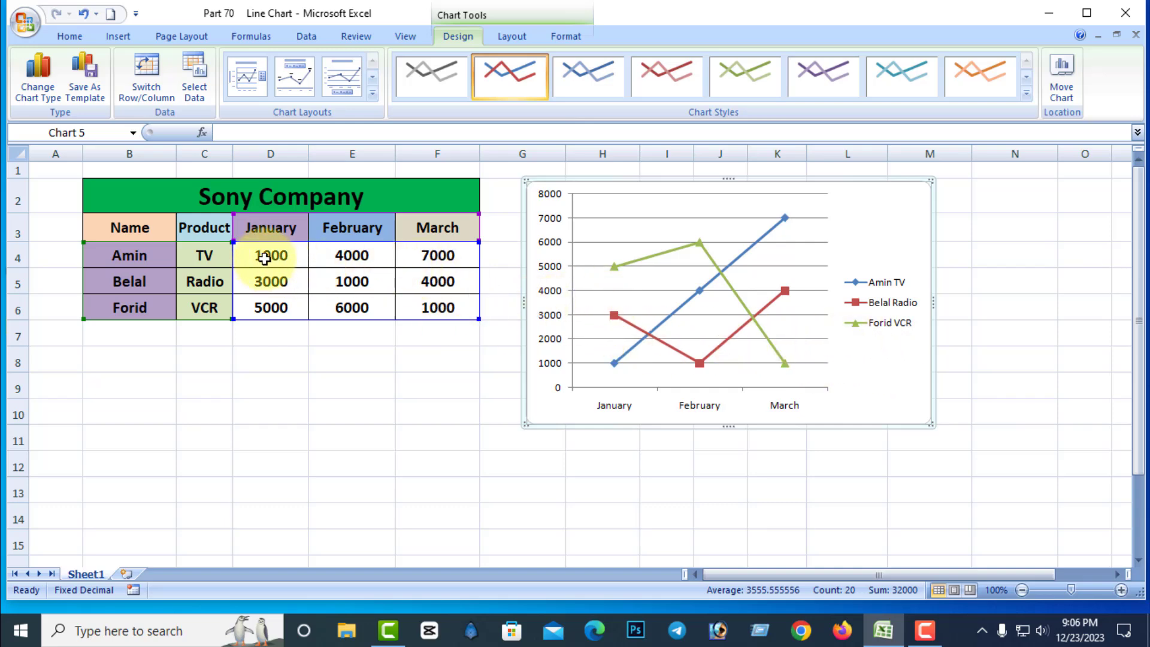
Try a value of 2000 in cell D4 of the chart data, and undo the change.
click(264, 255)
double_click(264, 256)
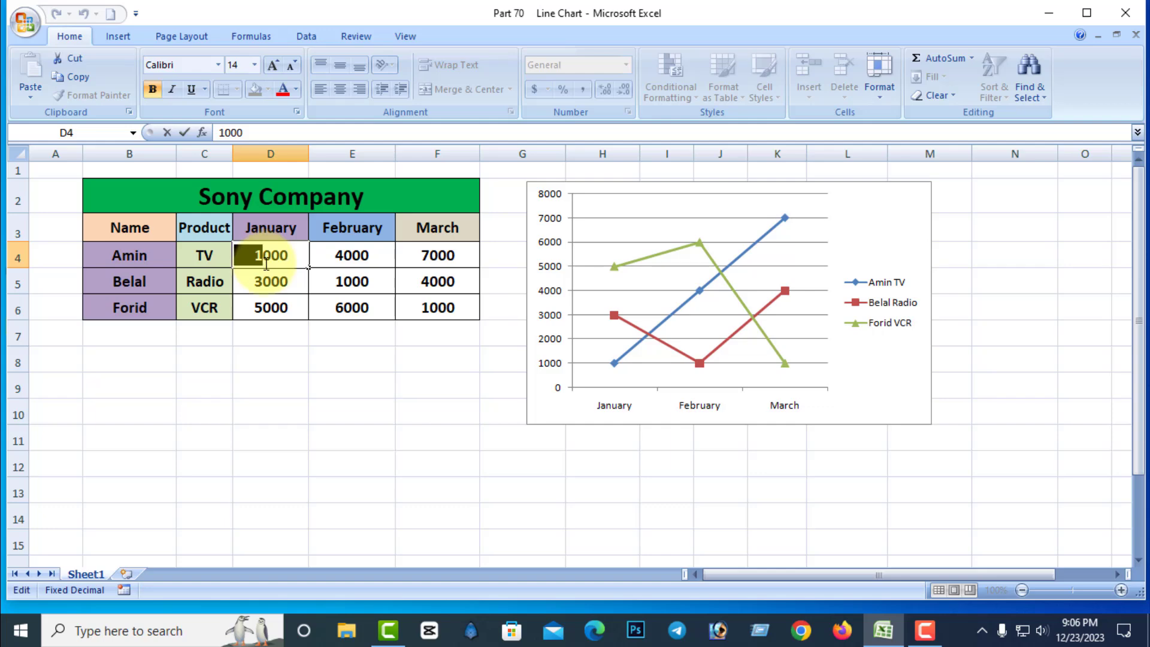
text(2)
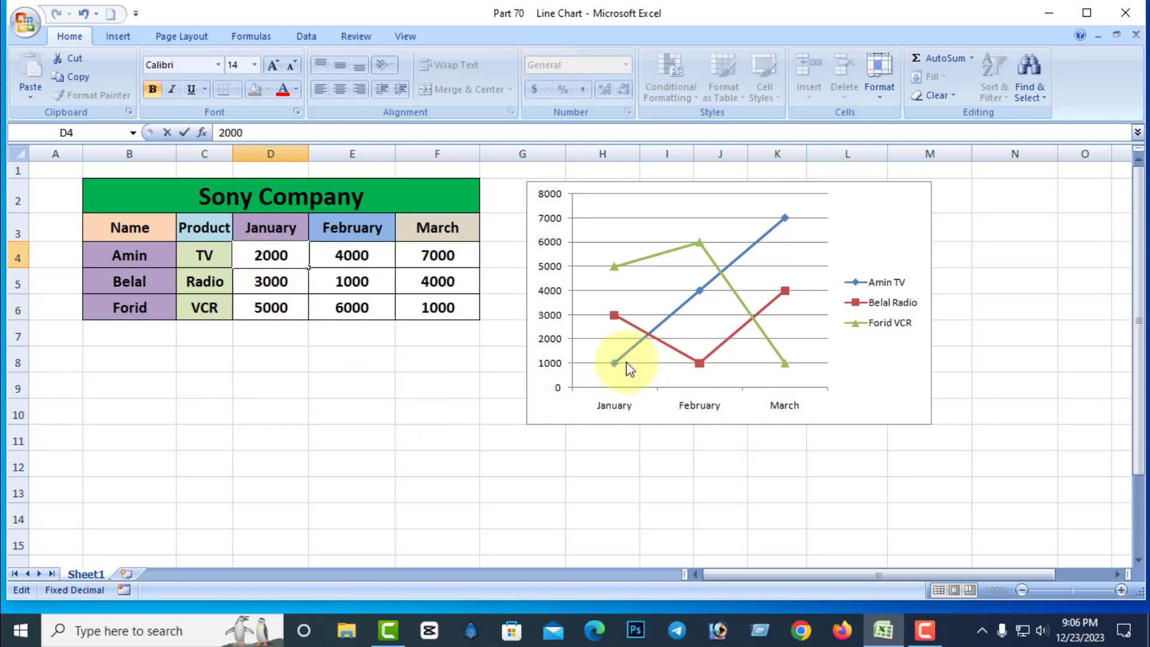
key(Return)
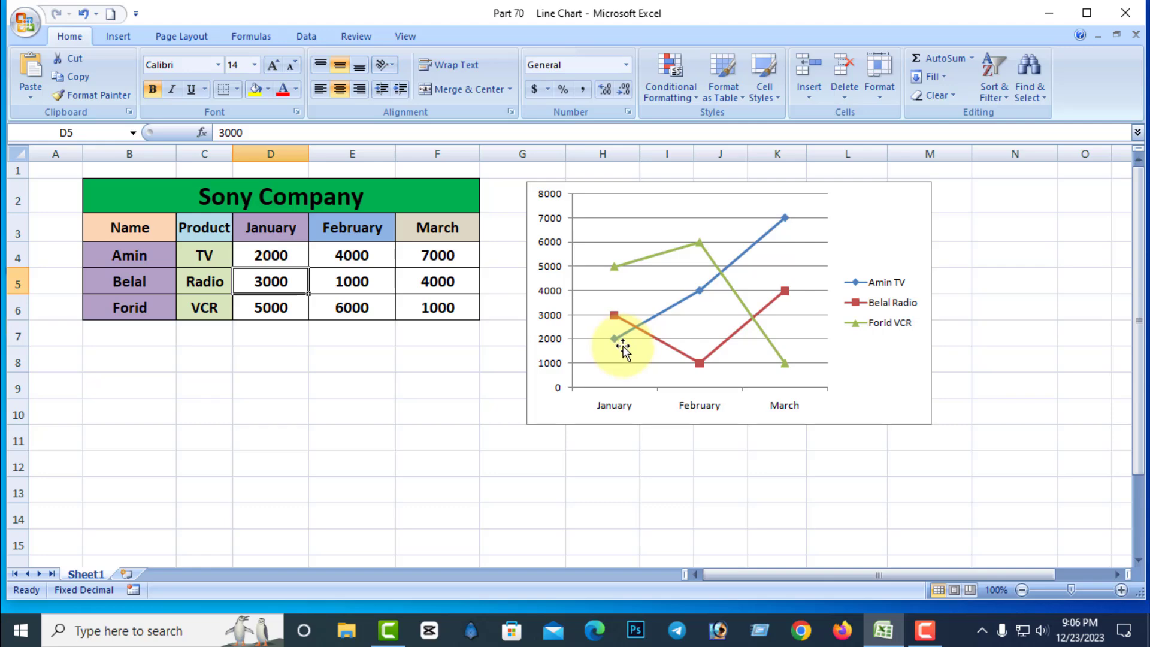
key(ctrl+z)
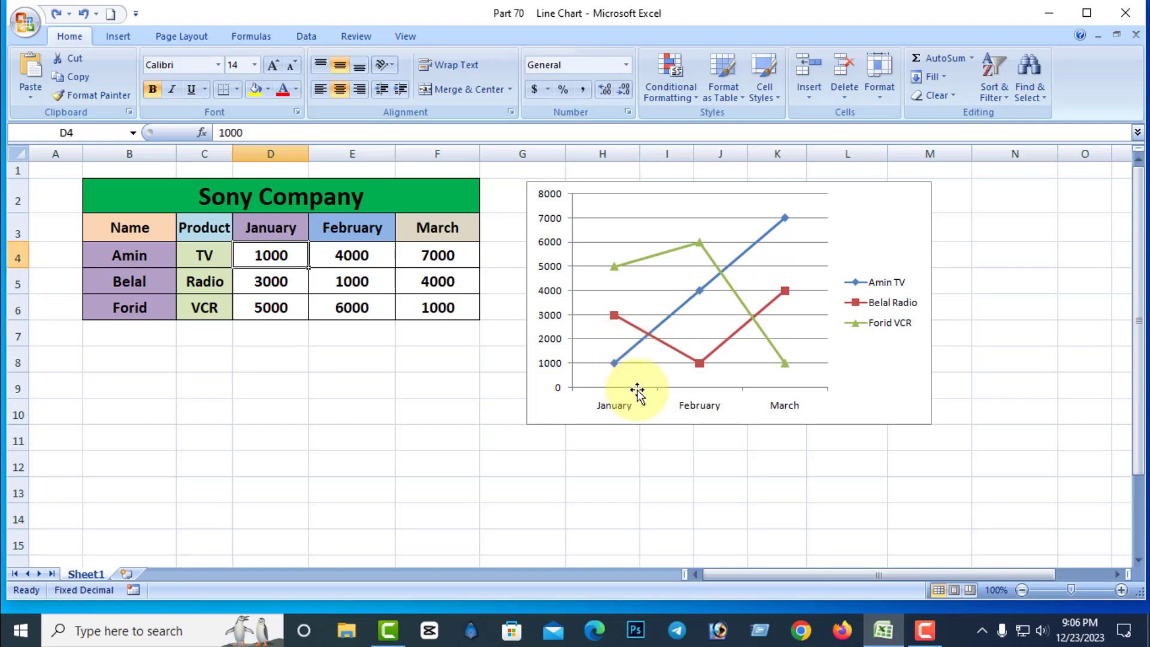
click(856, 438)
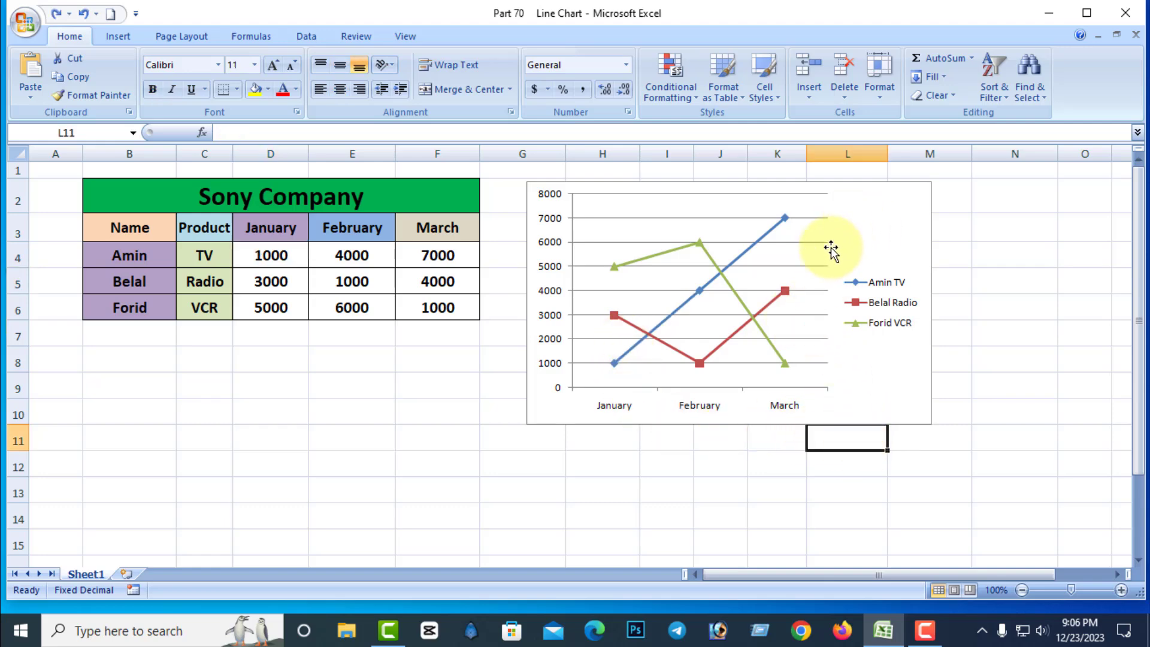
Change the type of the inserted line chart to 3-D Line.
click(851, 225)
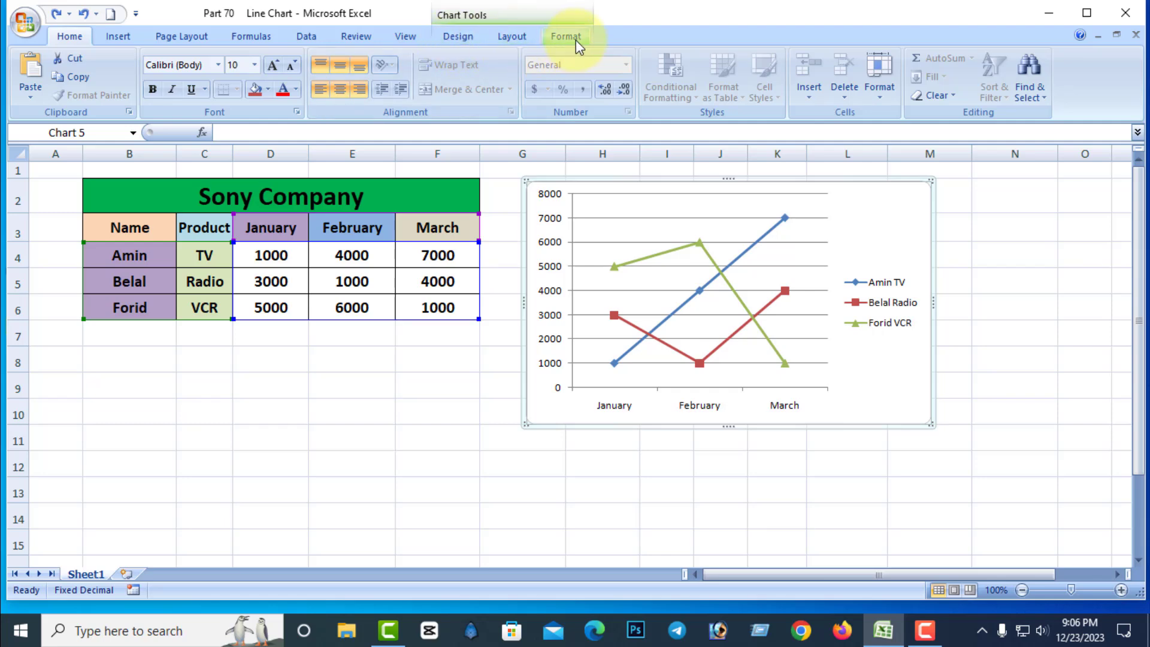
click(462, 39)
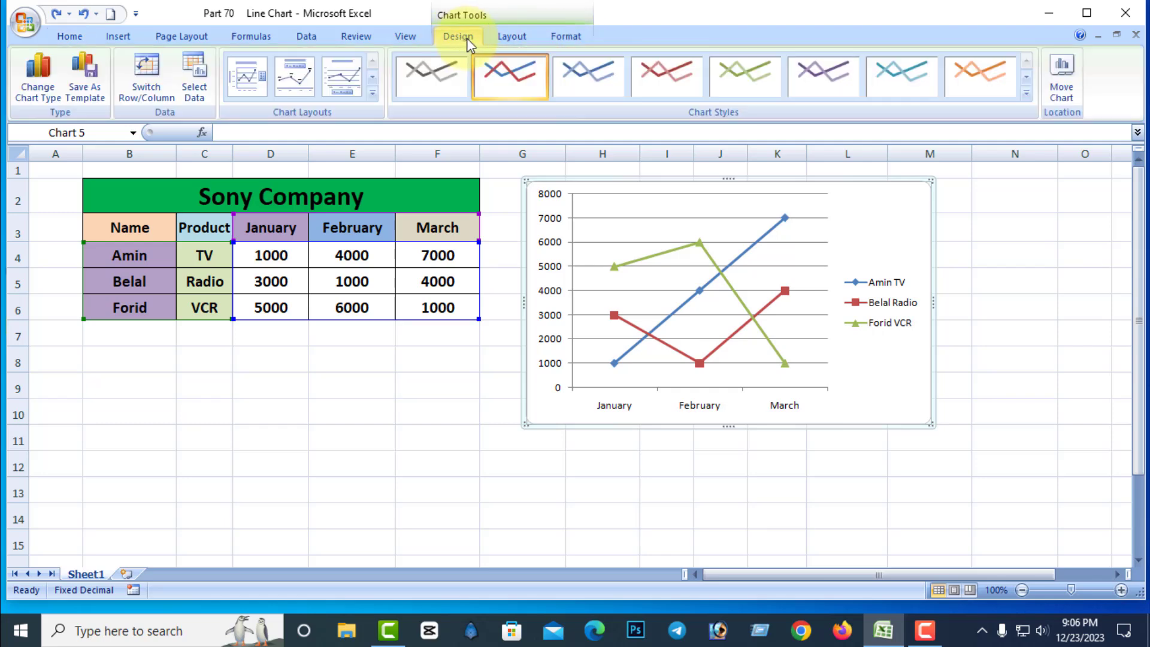
click(520, 38)
click(569, 39)
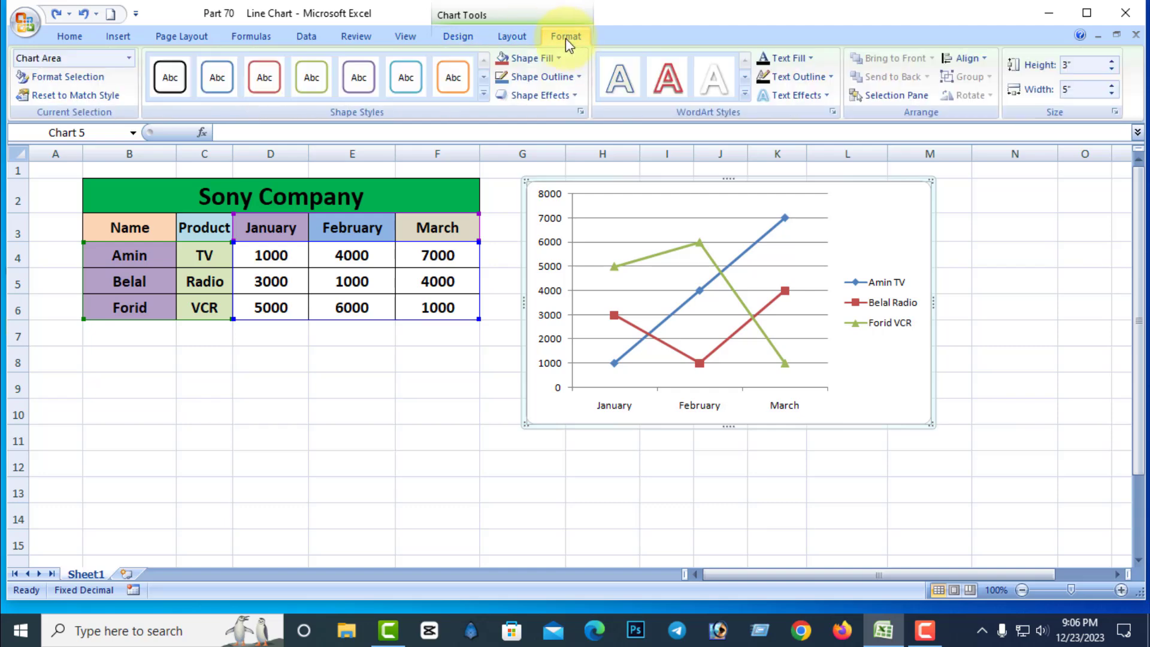
click(458, 38)
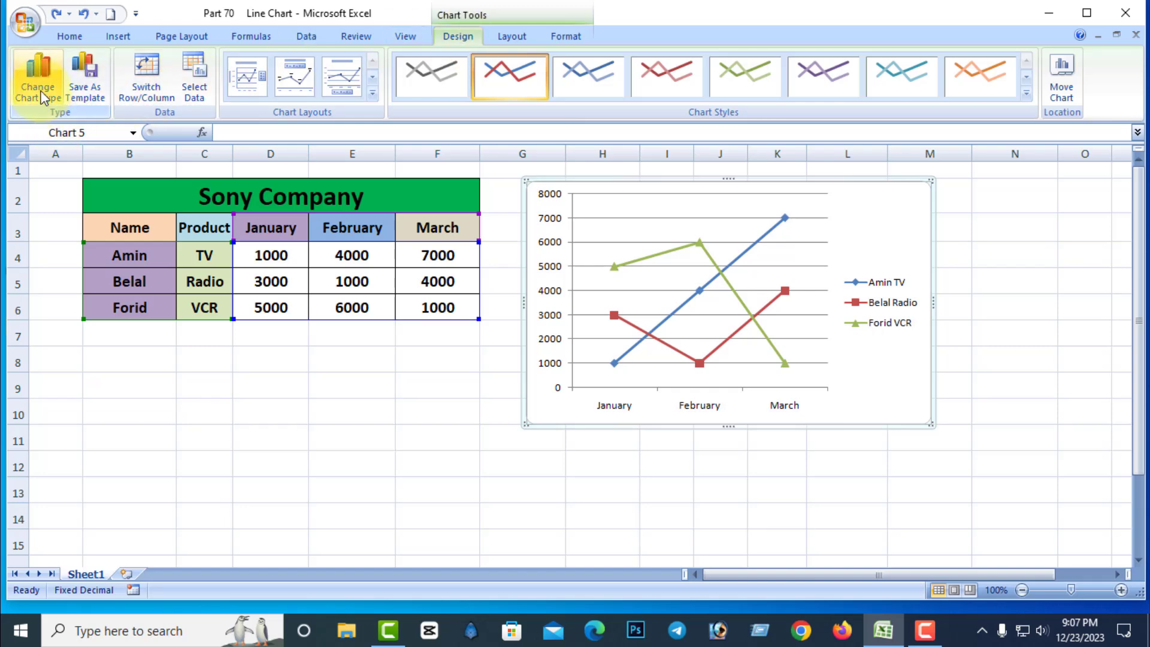
click(40, 92)
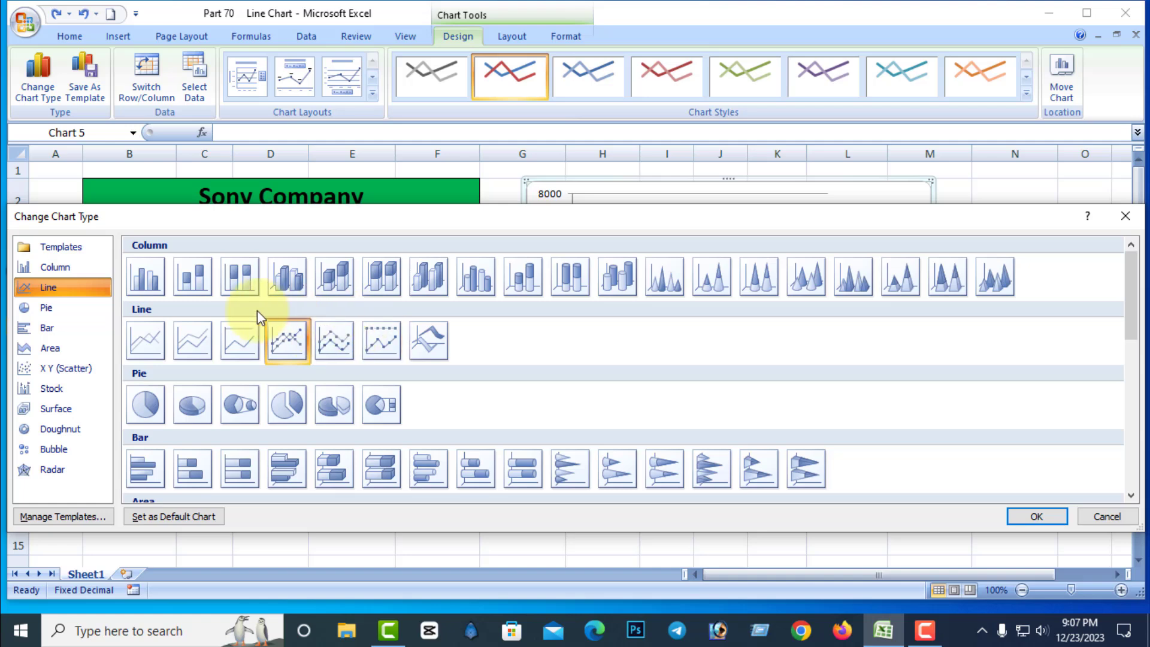
click(428, 341)
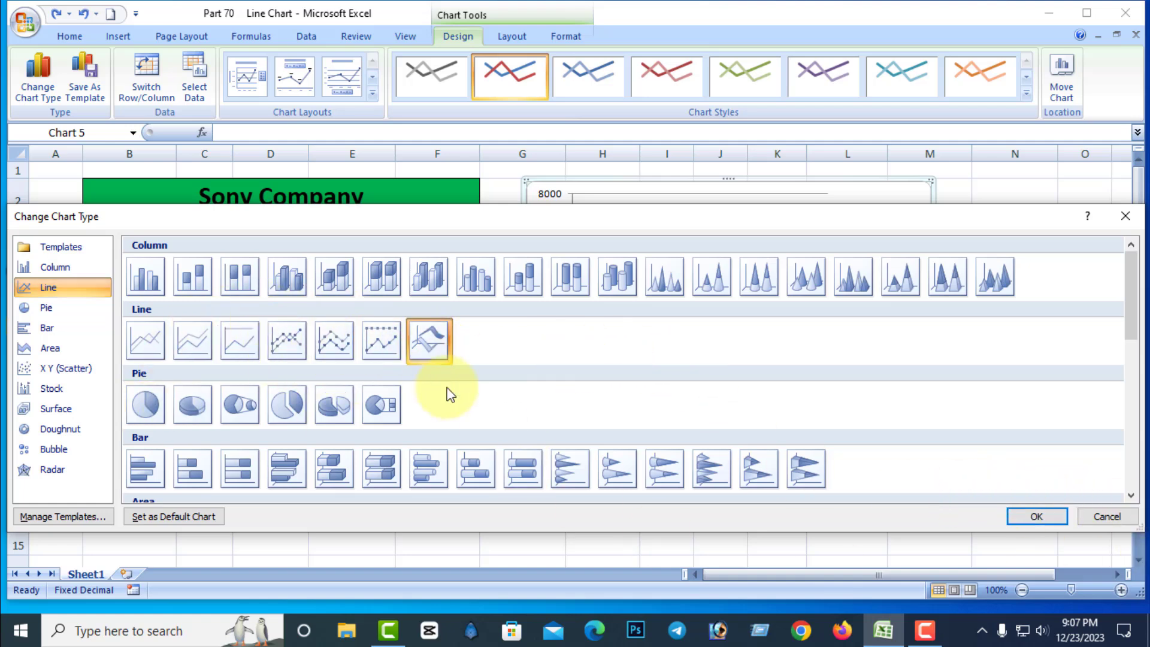
click(1036, 517)
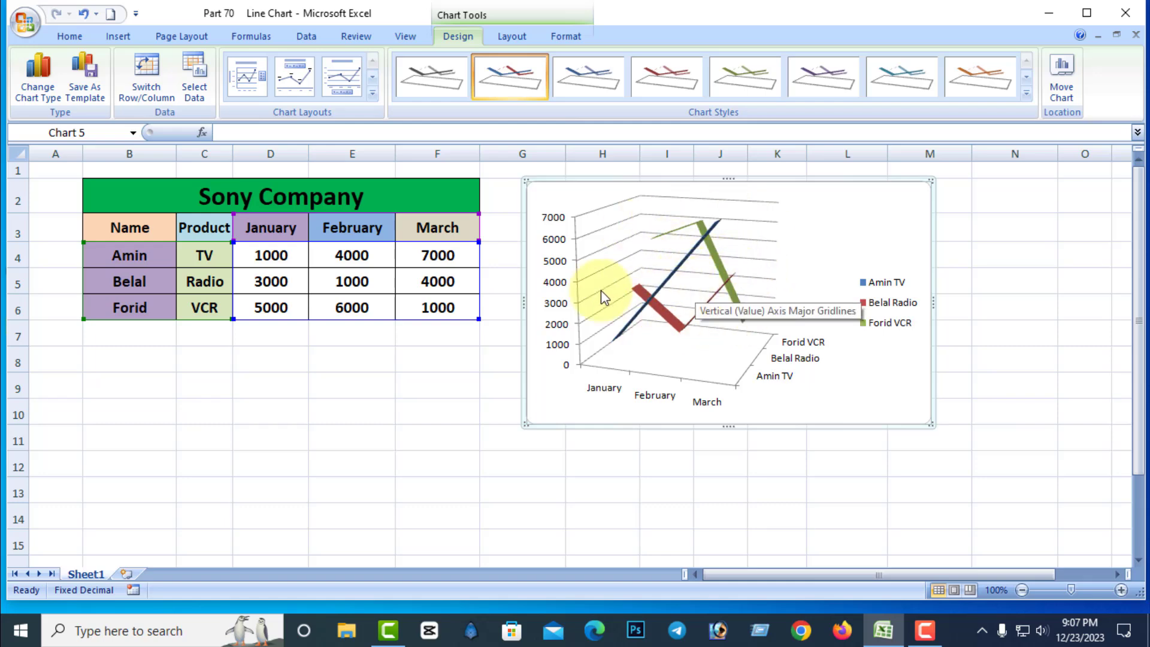
Save the 3-D line chart as a chart template named Chart1 and cut the chart from the sheet.
click(91, 91)
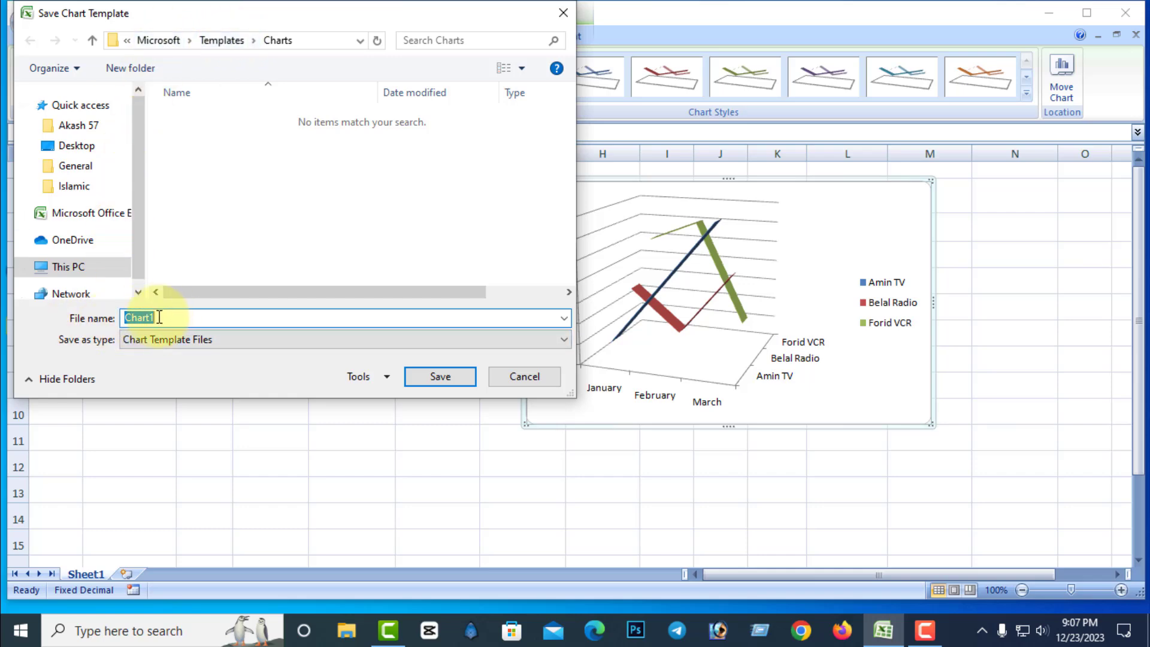
click(445, 376)
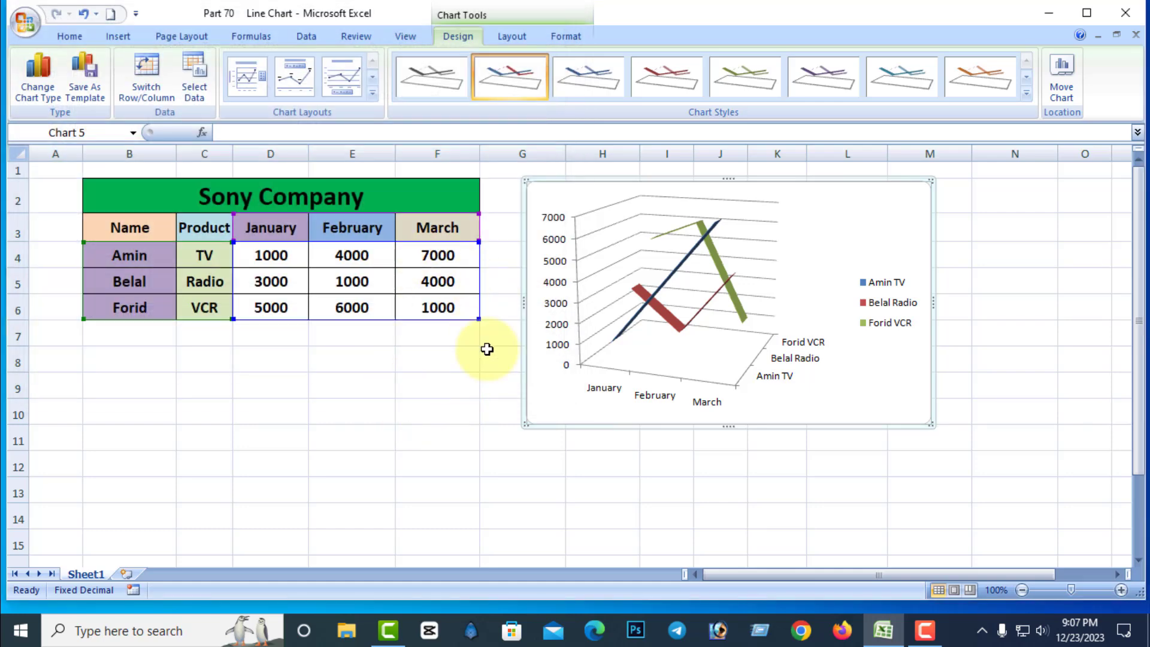
right_click(842, 183)
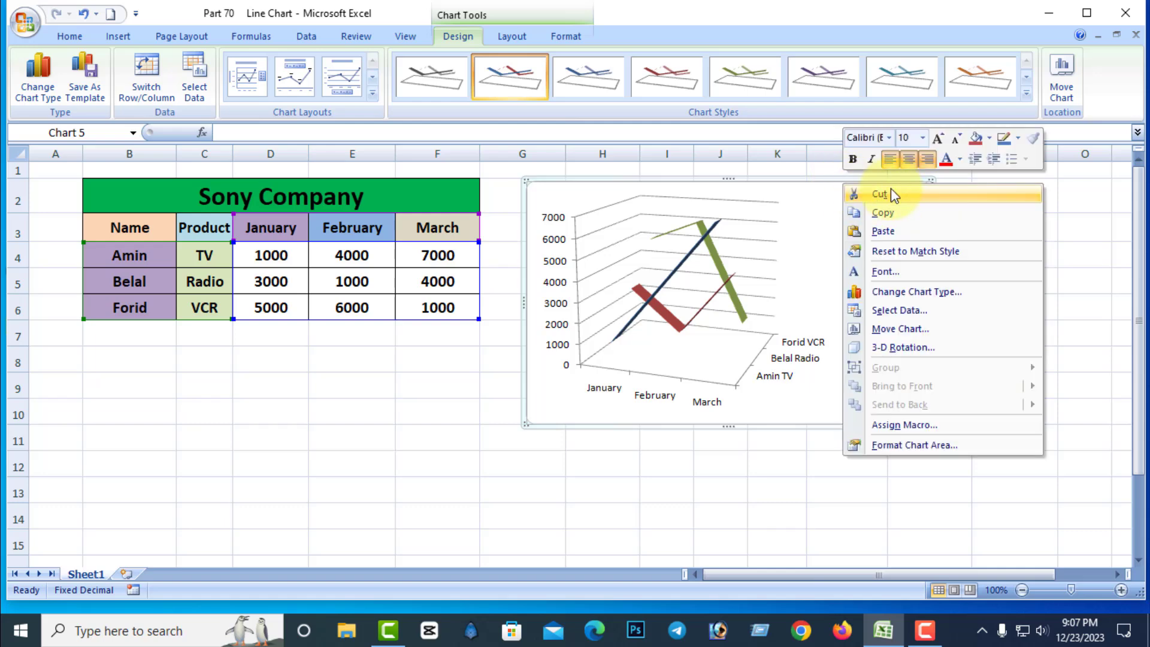
click(878, 194)
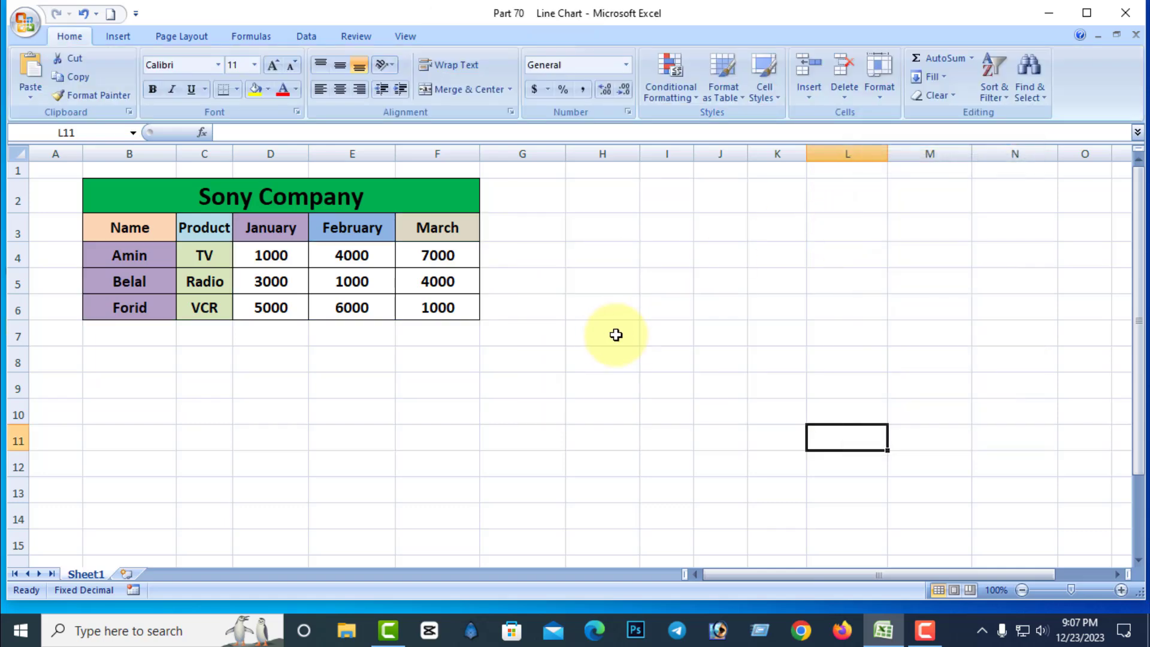
Check the saved chart templates in the Insert Chart dialog without inserting a chart.
click(118, 37)
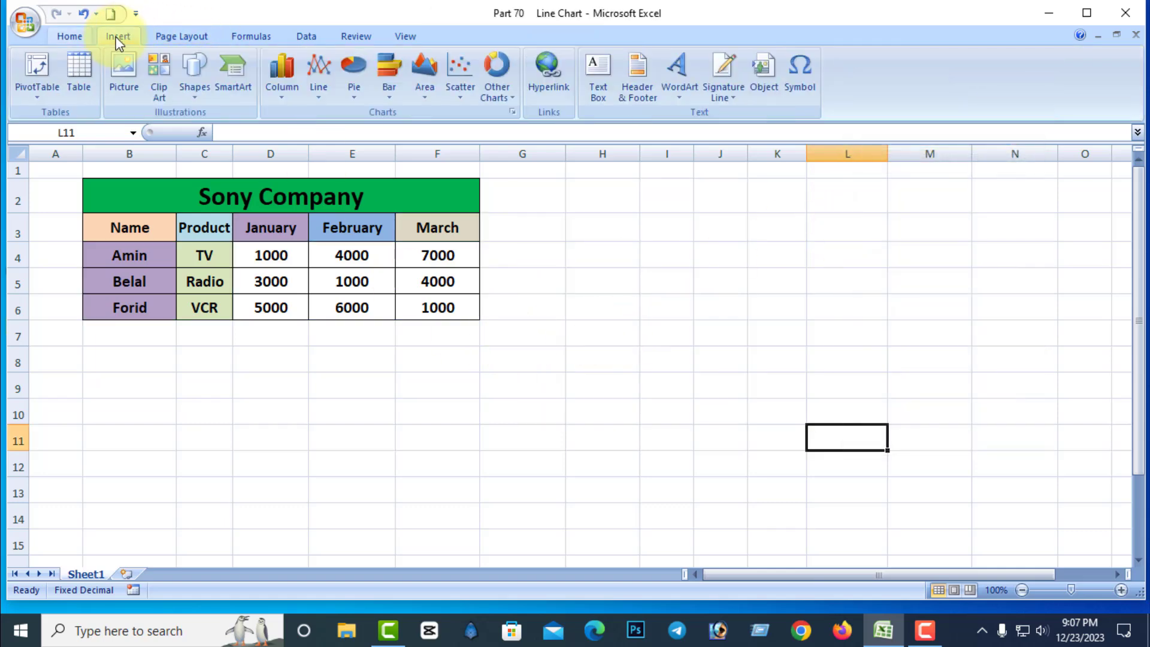
click(513, 112)
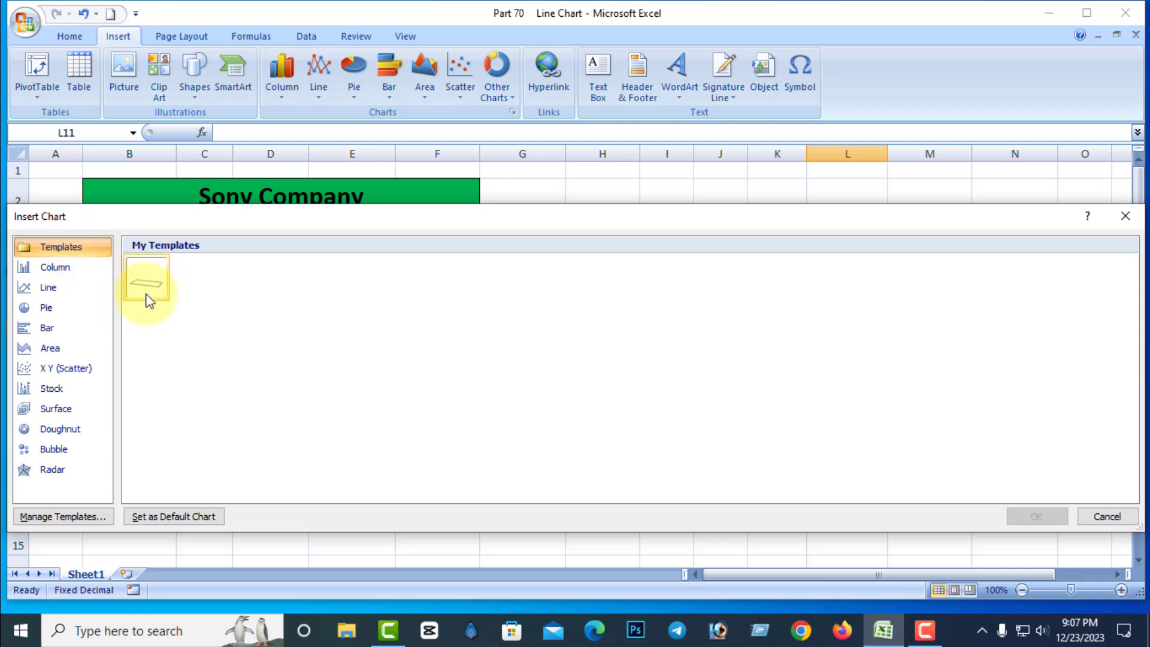
click(1105, 518)
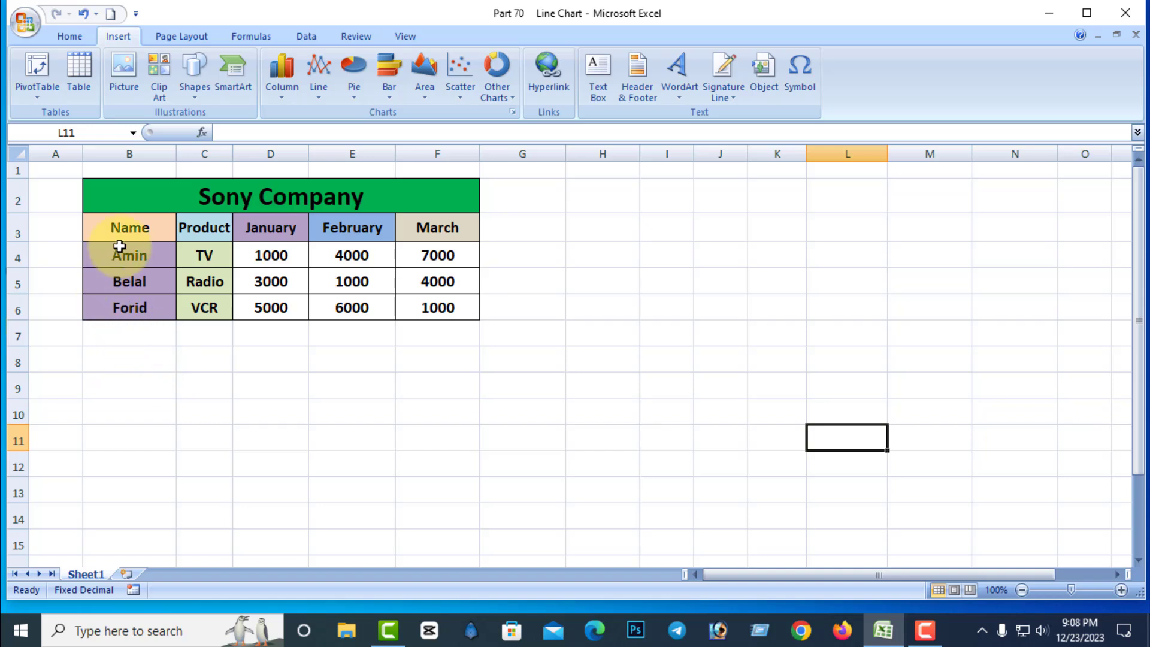
Insert a 2-D pie chart from B4:E6 and move it beside the Sony Company table.
drag(118, 254, 326, 306)
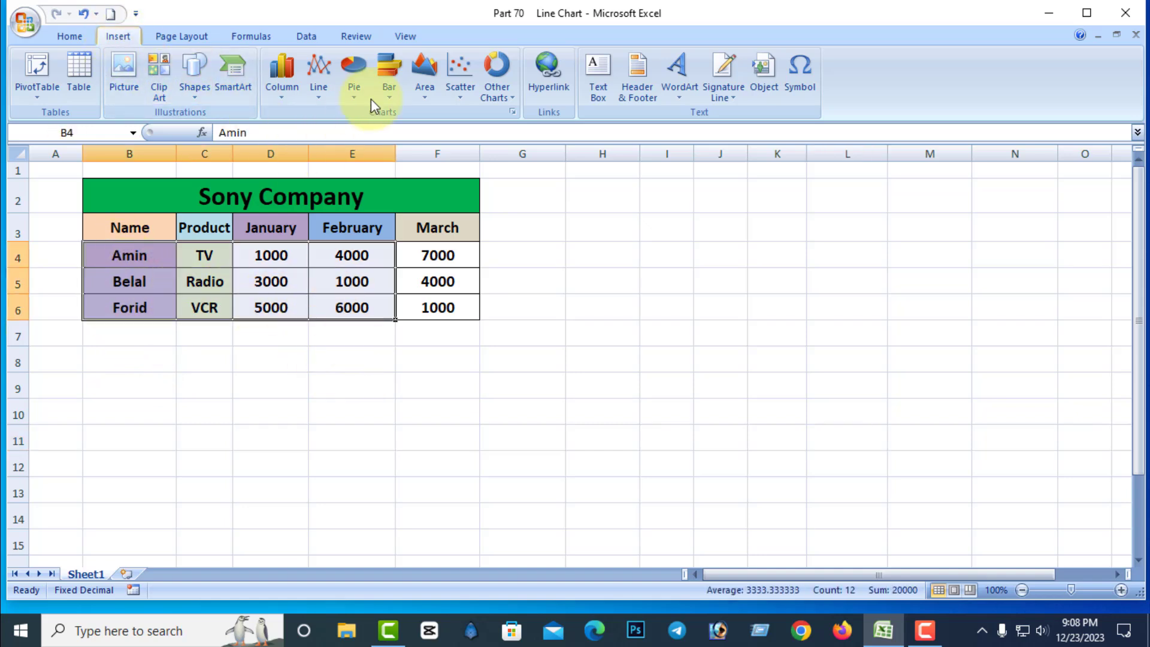
click(355, 74)
click(363, 142)
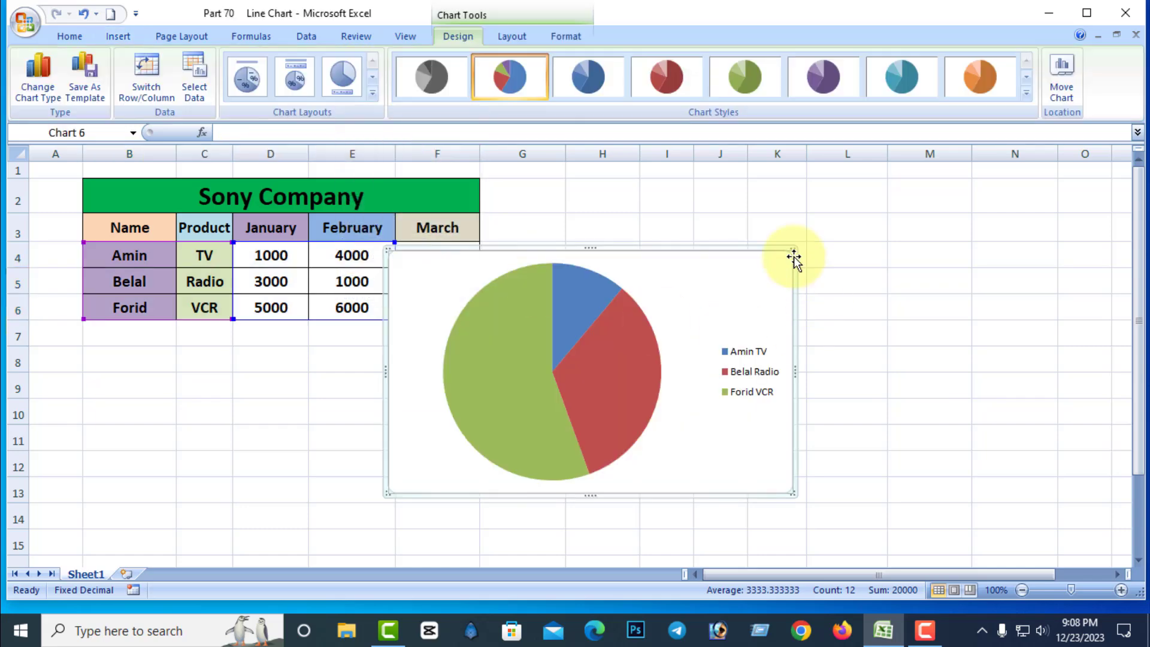
drag(680, 252, 804, 183)
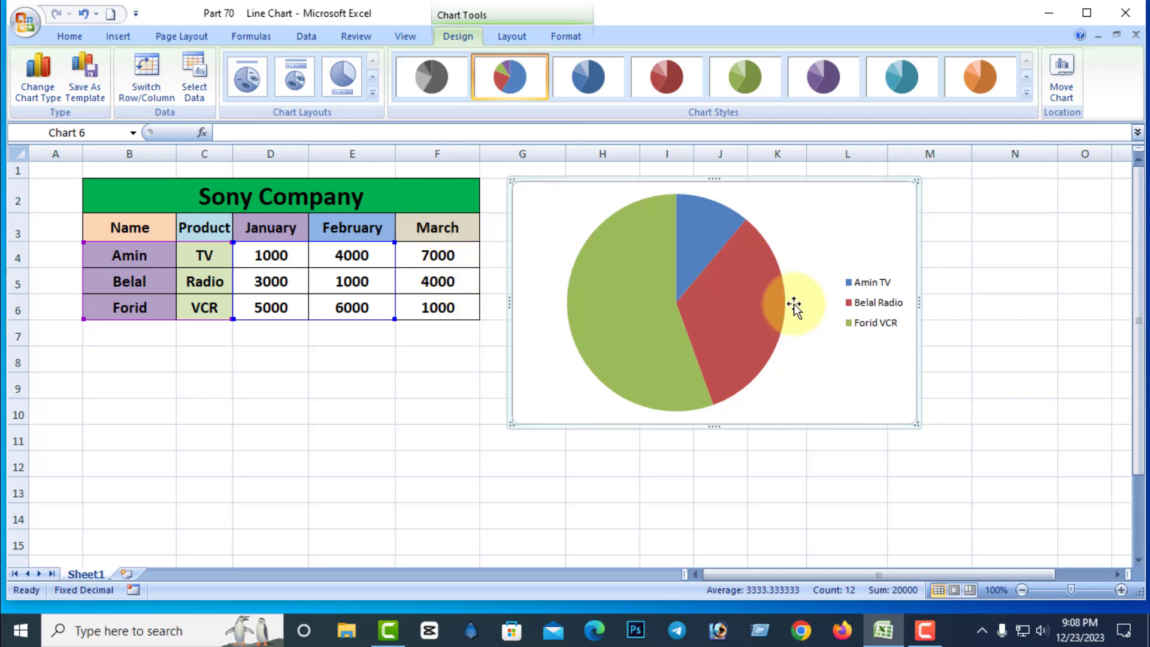
Change the pie chart to the saved 3-D line template, and cut the chart from the sheet.
click(118, 37)
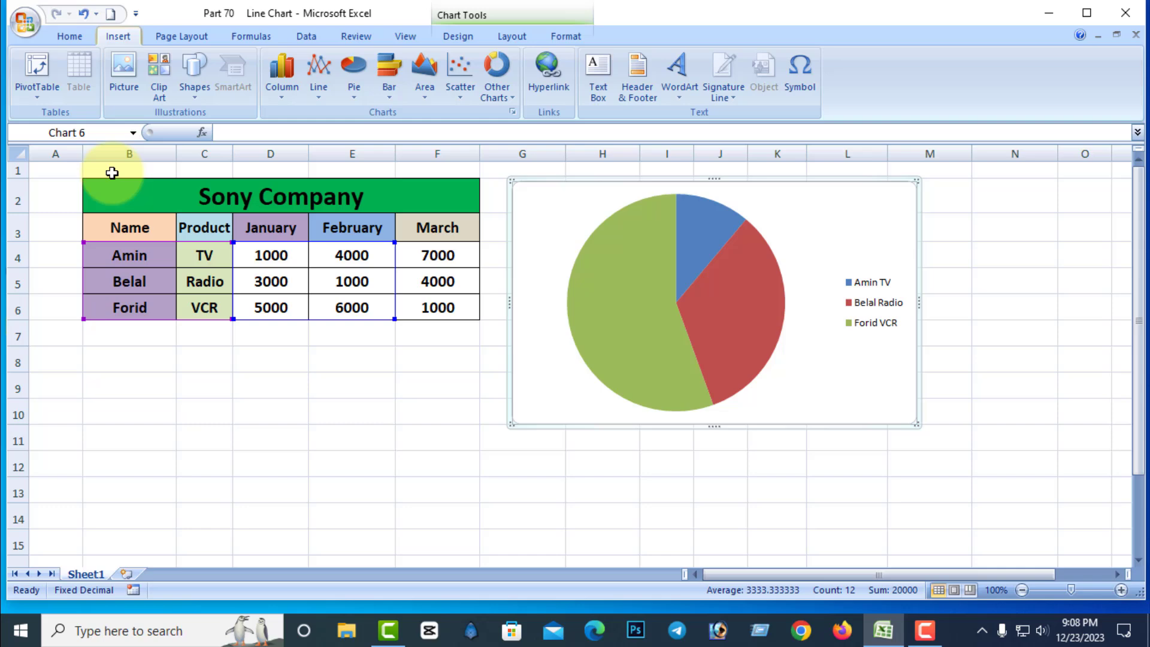
click(513, 112)
click(84, 249)
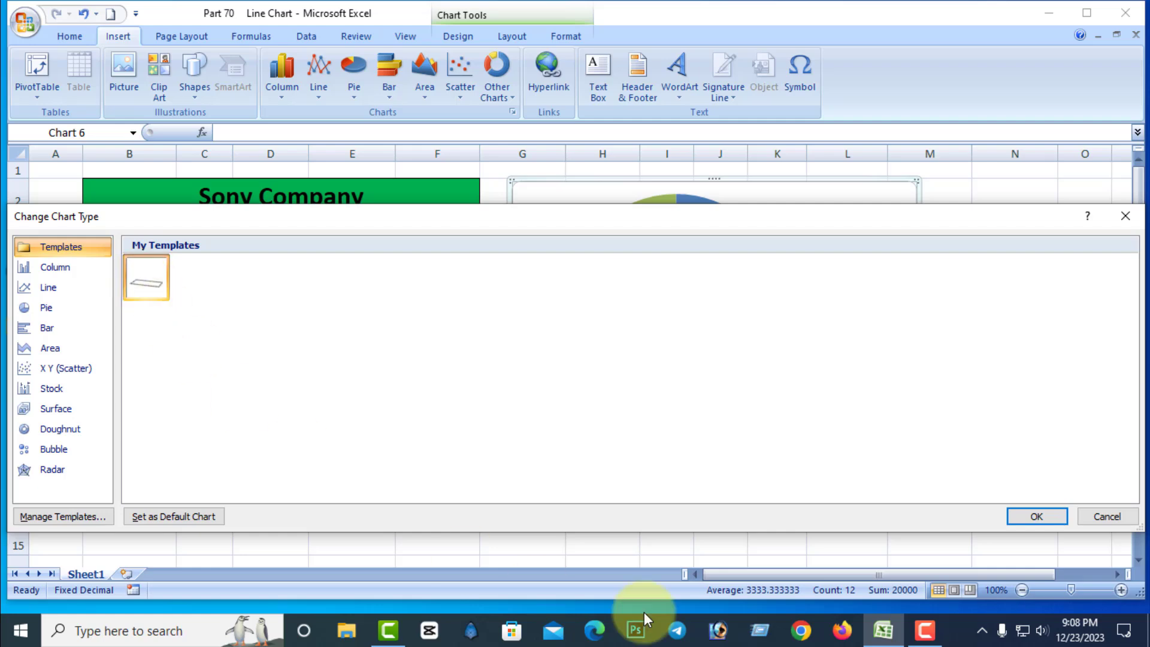
click(1035, 516)
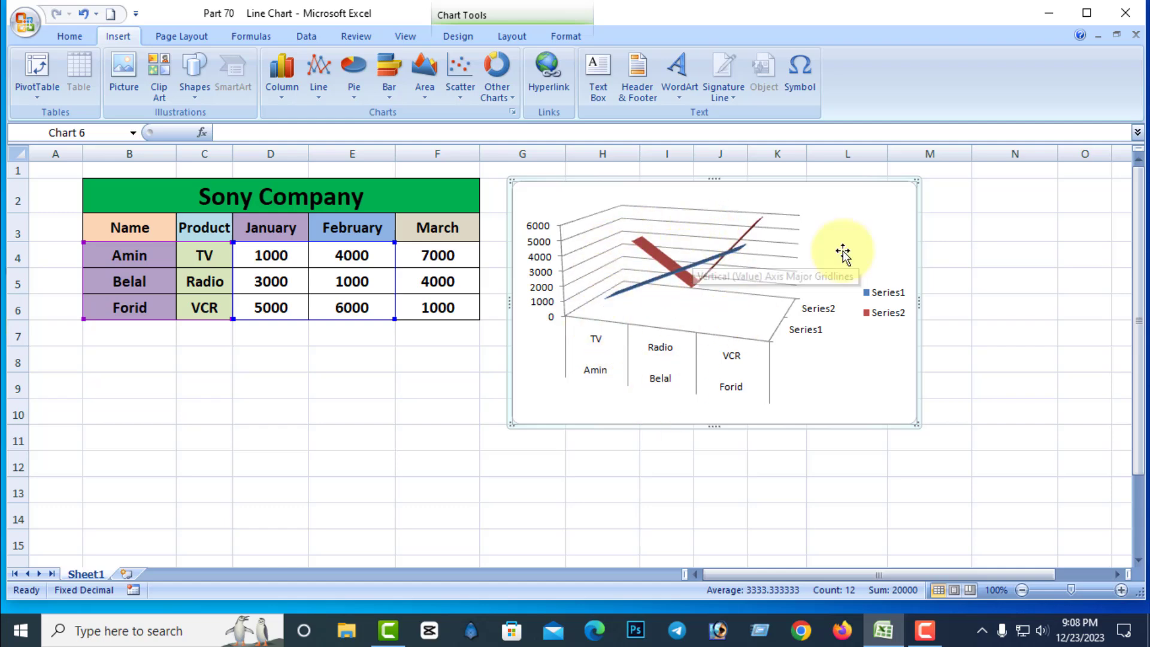
right_click(818, 184)
click(860, 189)
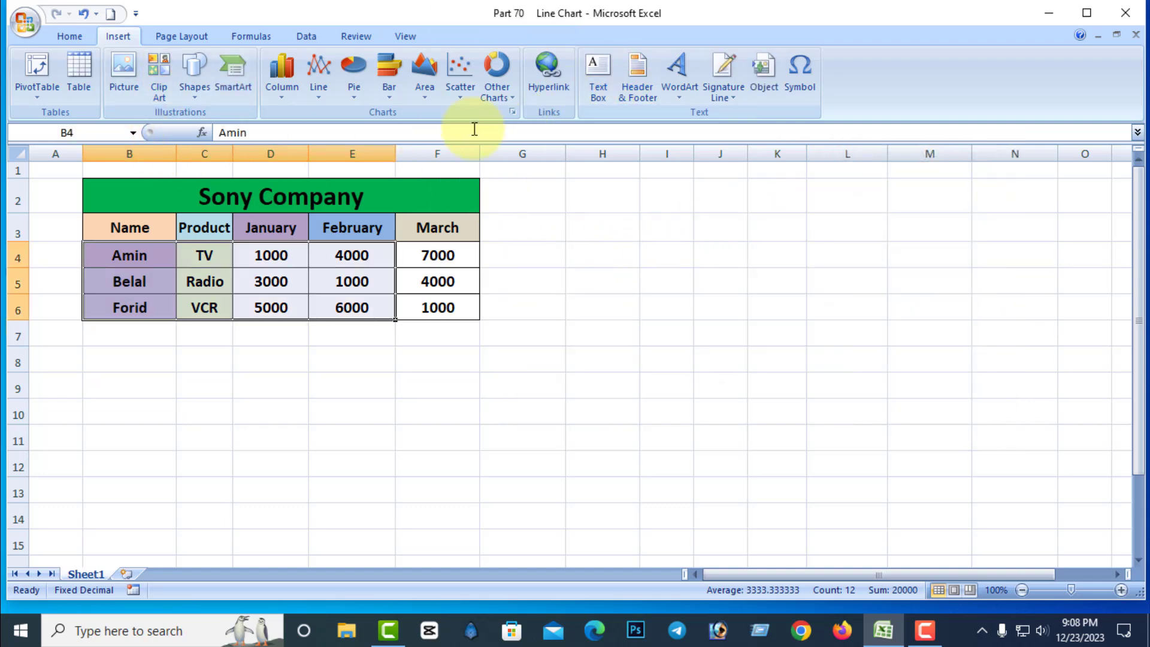
Delete the saved Chart1 template from the chart templates folder and close the folder window.
click(514, 112)
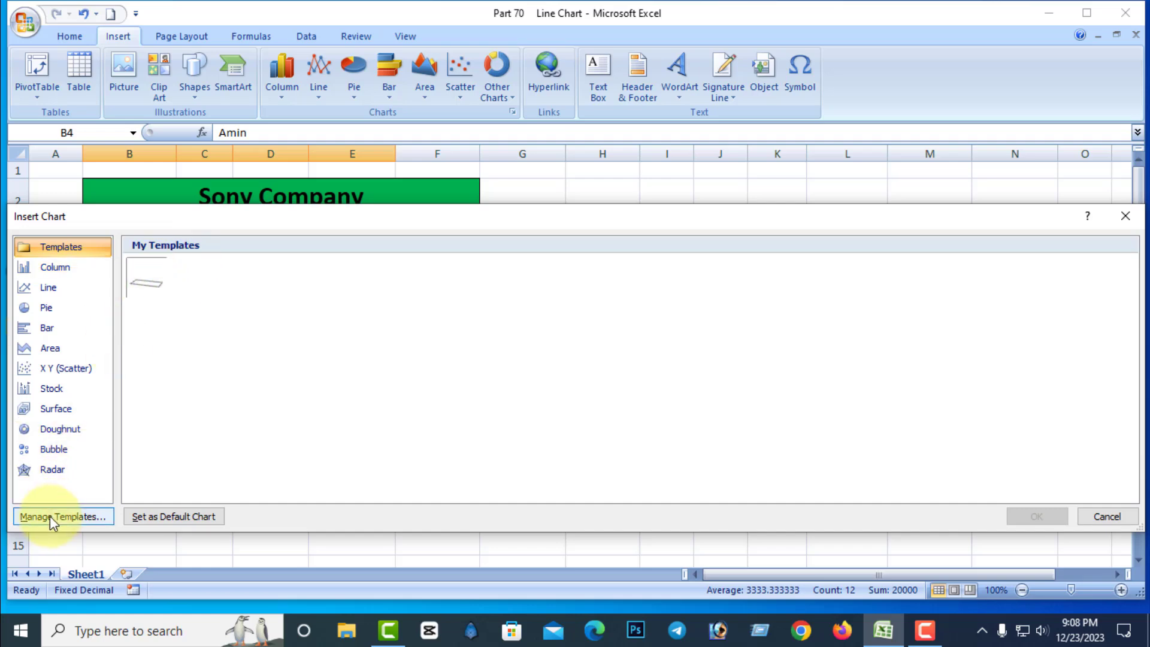
click(142, 268)
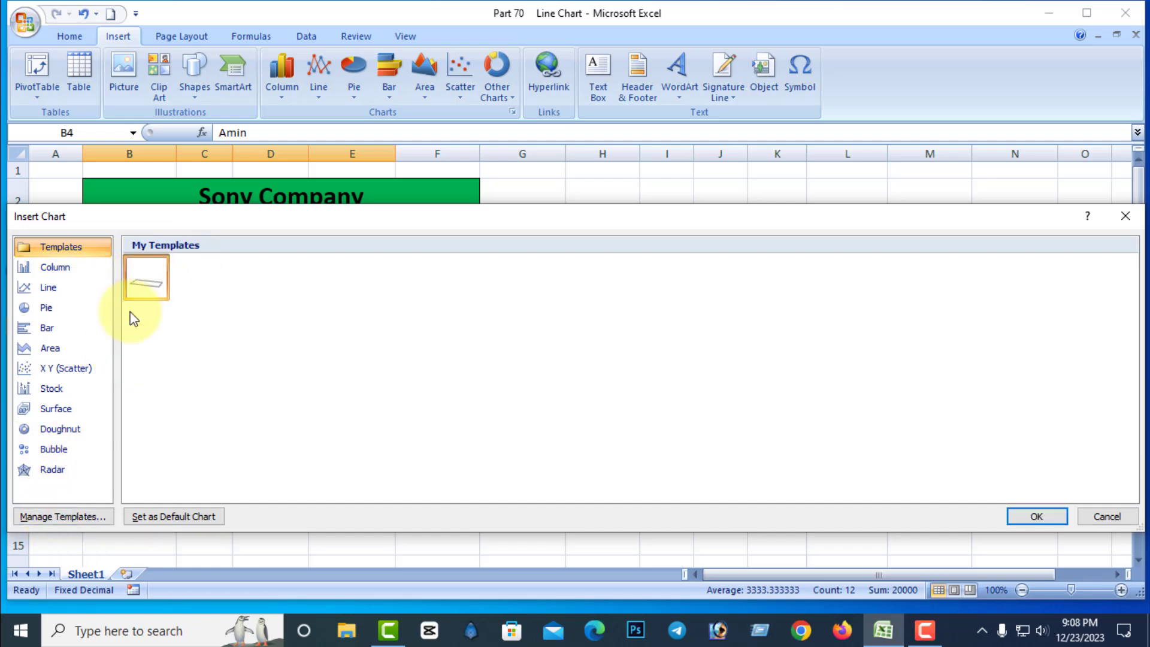
click(63, 518)
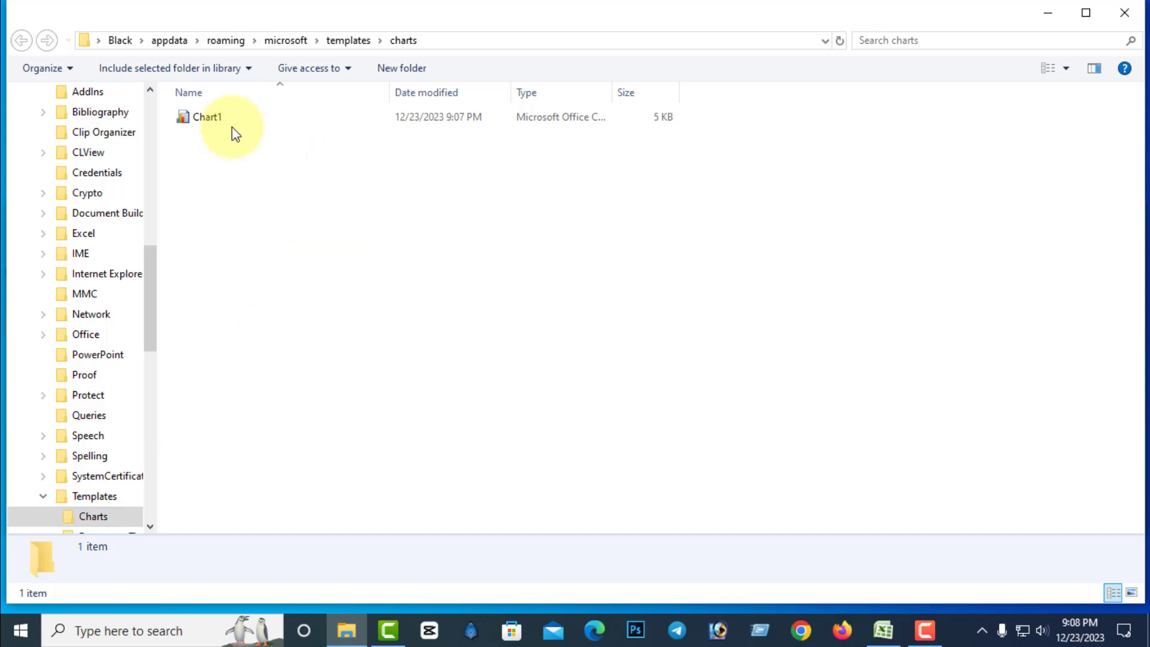
click(221, 117)
key(Delete)
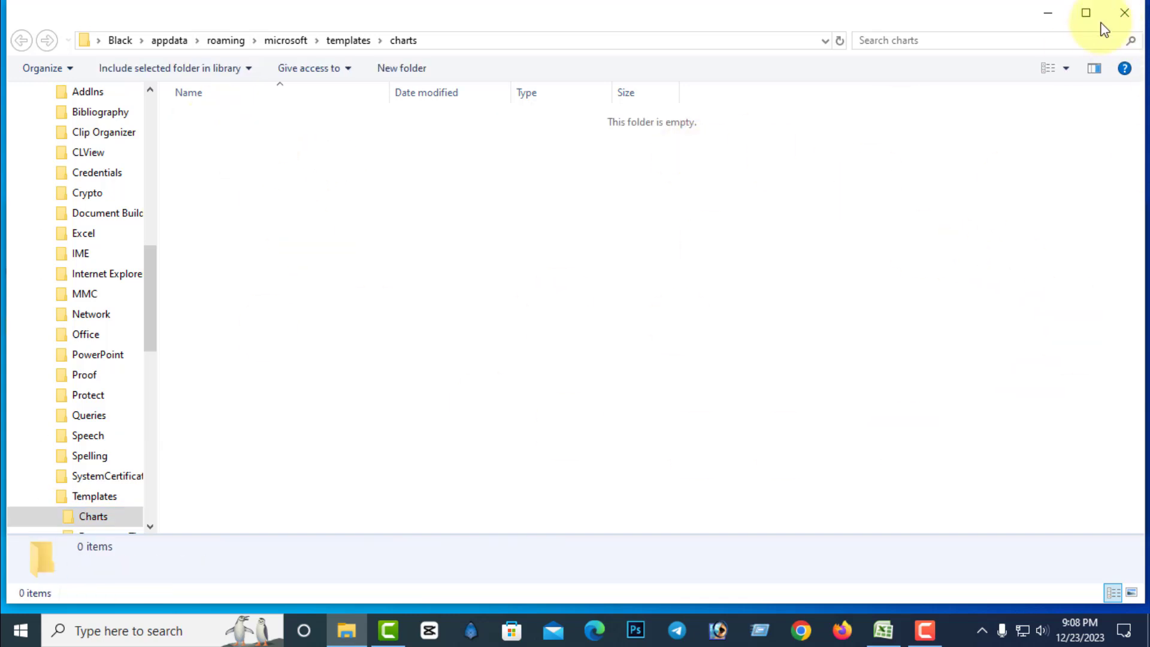
click(1124, 13)
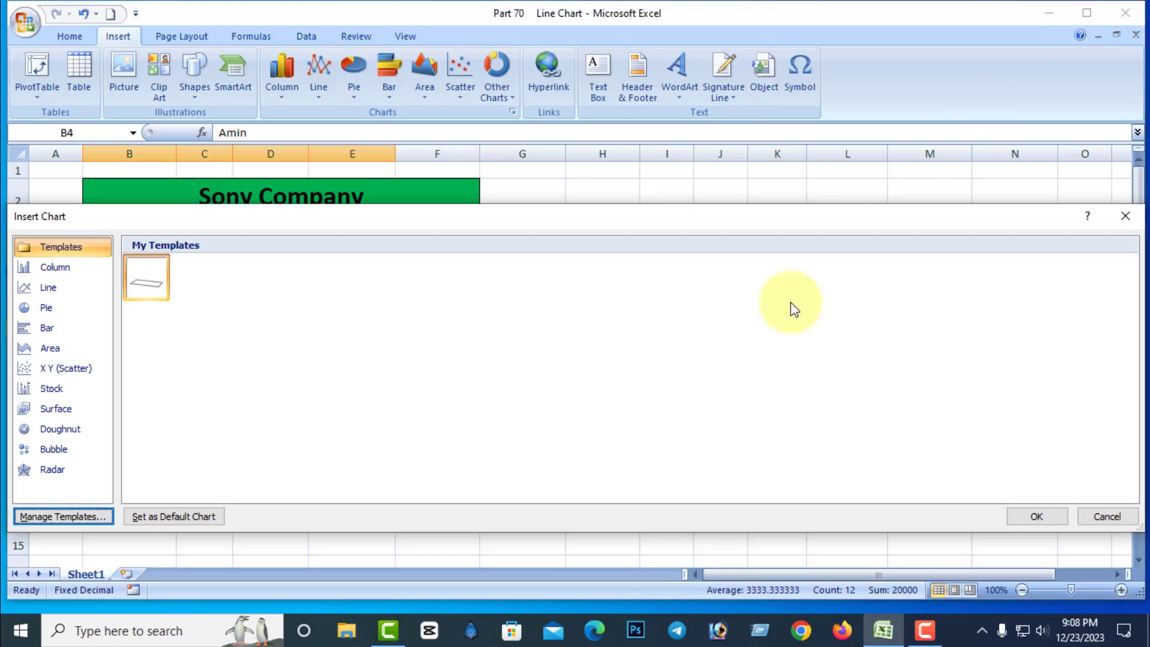
Try to insert a chart from the deleted template, and recheck the saved chart templates without inserting a chart.
click(1025, 514)
click(686, 363)
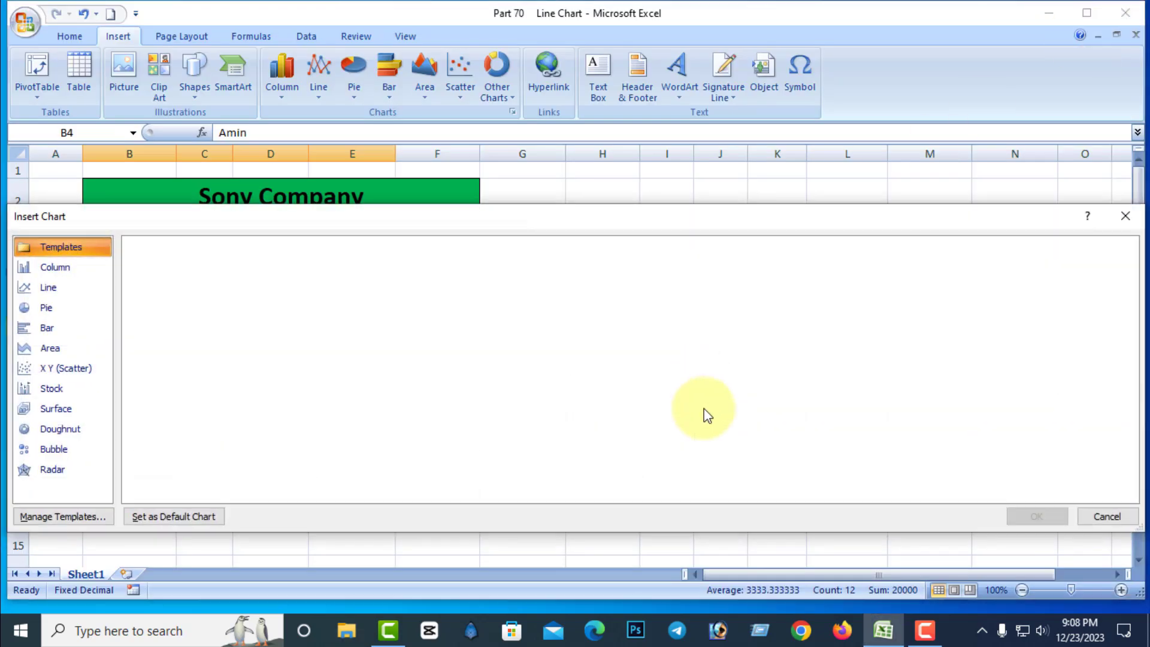
click(1101, 515)
click(662, 431)
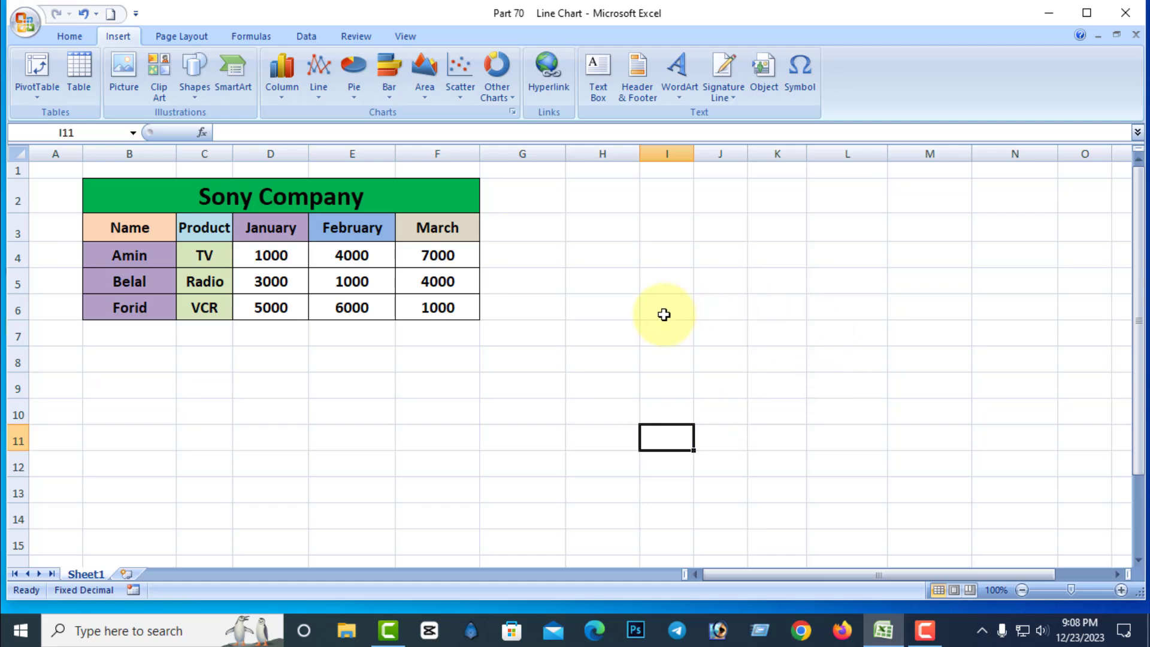
click(513, 112)
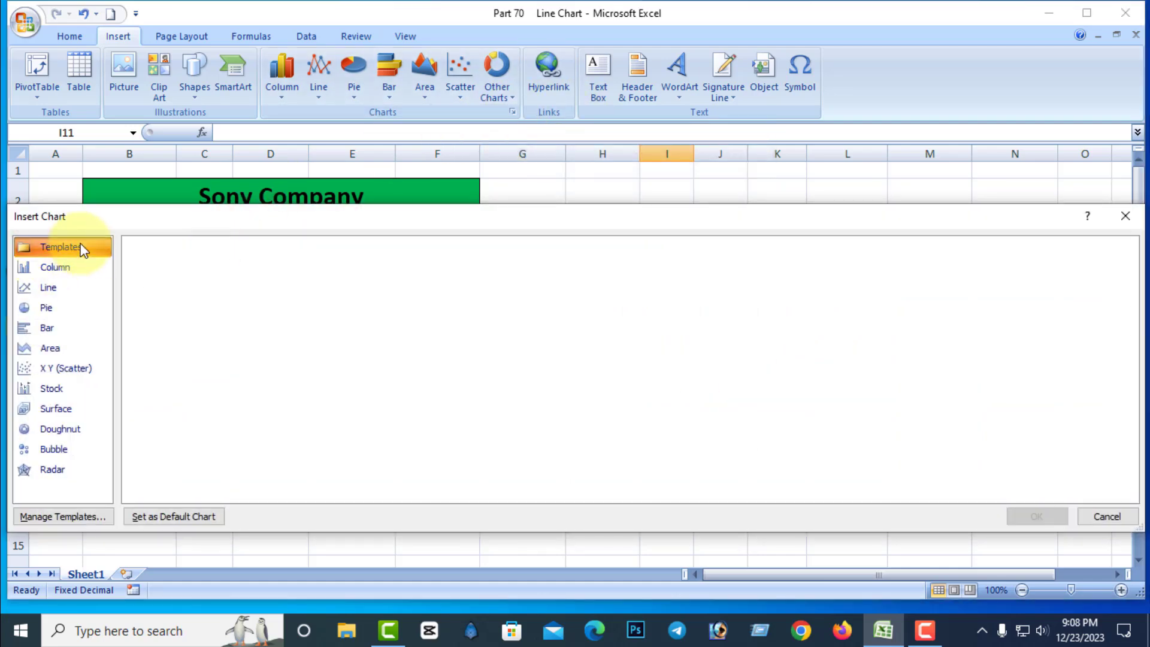
click(1108, 517)
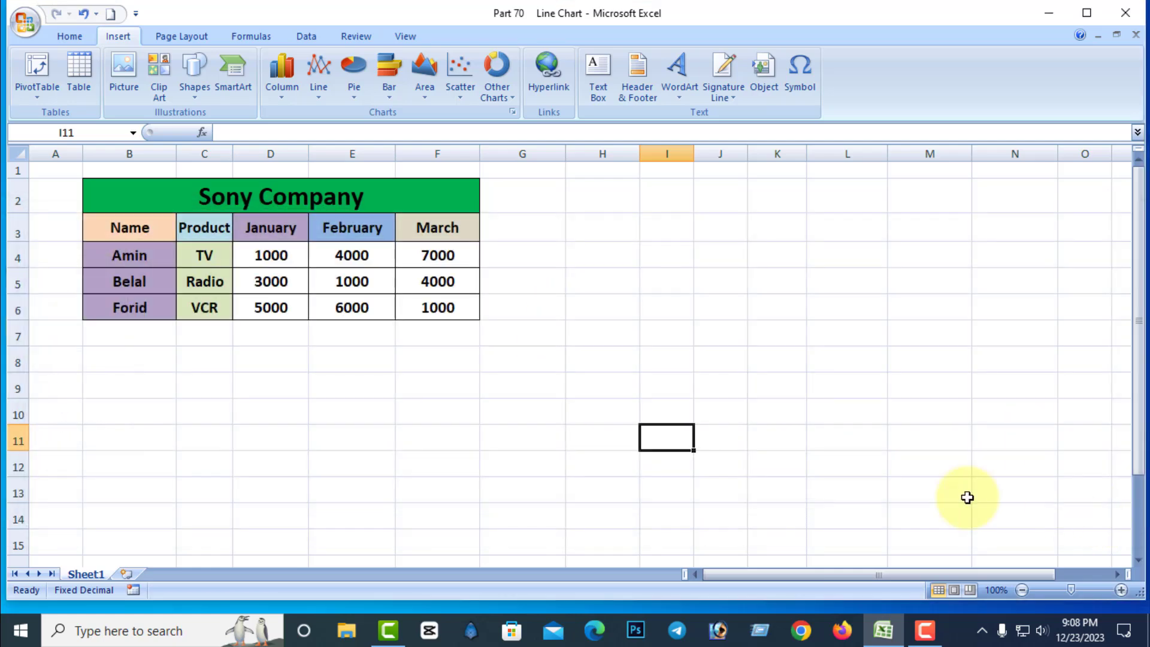
click(526, 407)
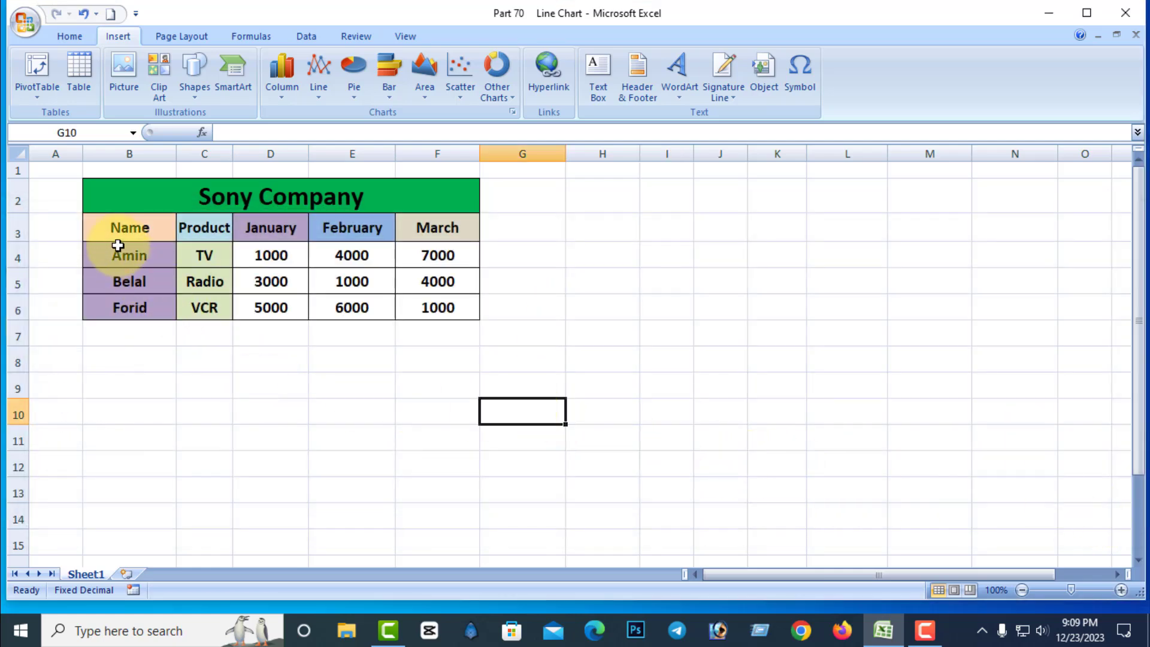
Insert a 2-D Line chart from B3:F6 and move it beside the Sony Company table.
drag(113, 232, 440, 315)
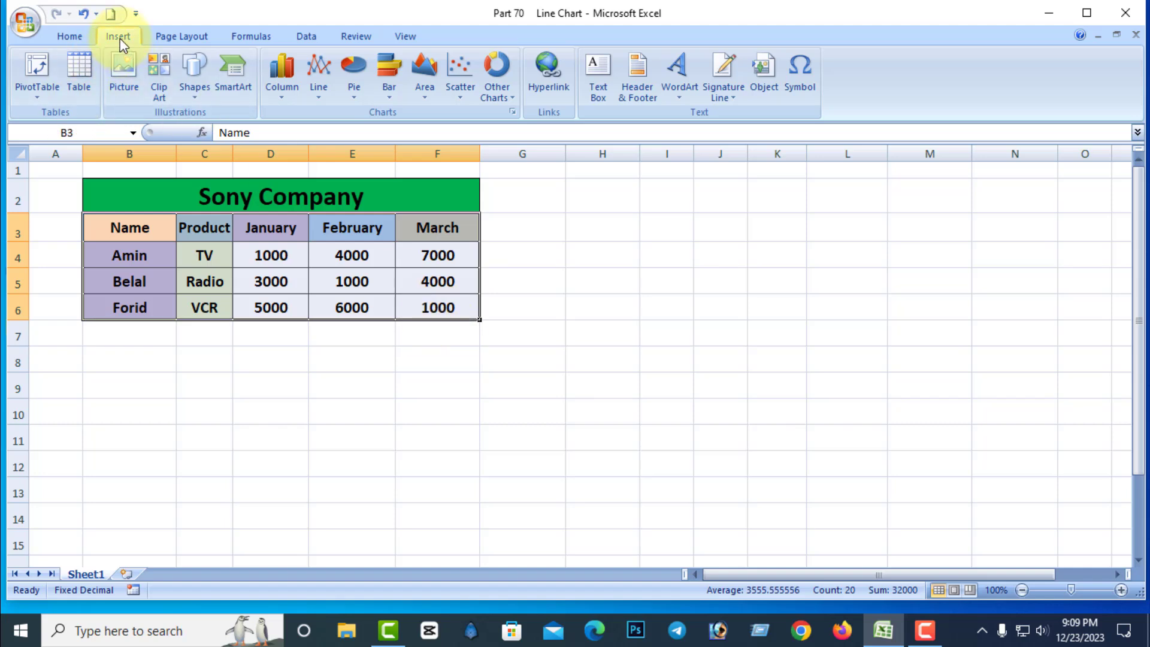
click(322, 95)
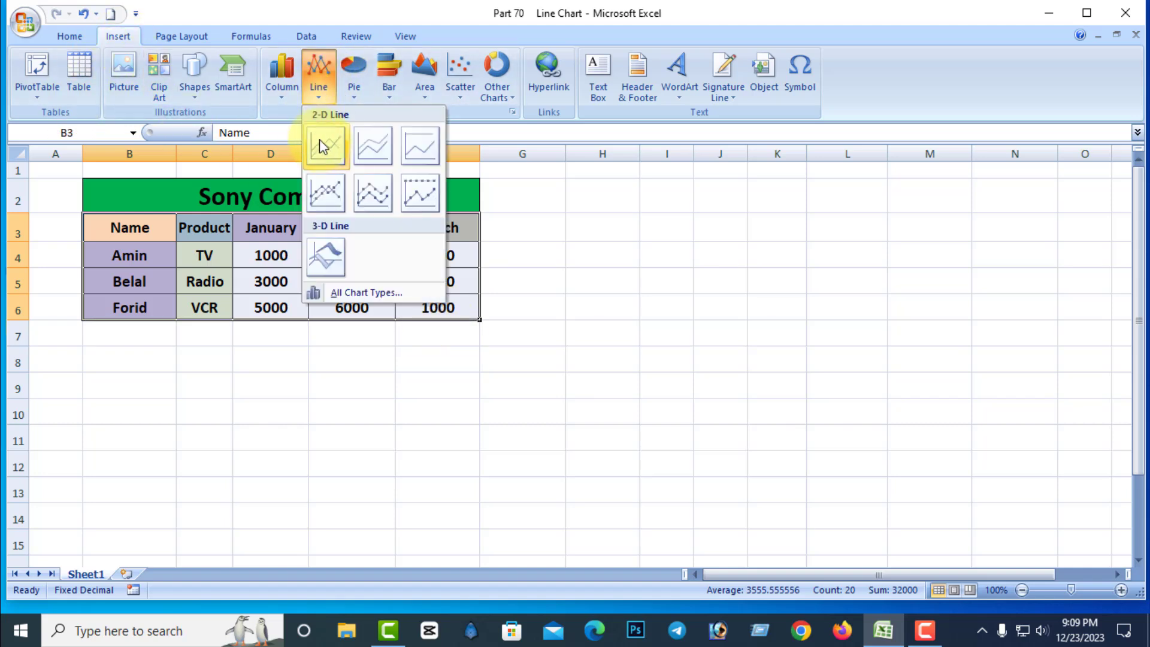
click(321, 141)
drag(647, 250, 765, 180)
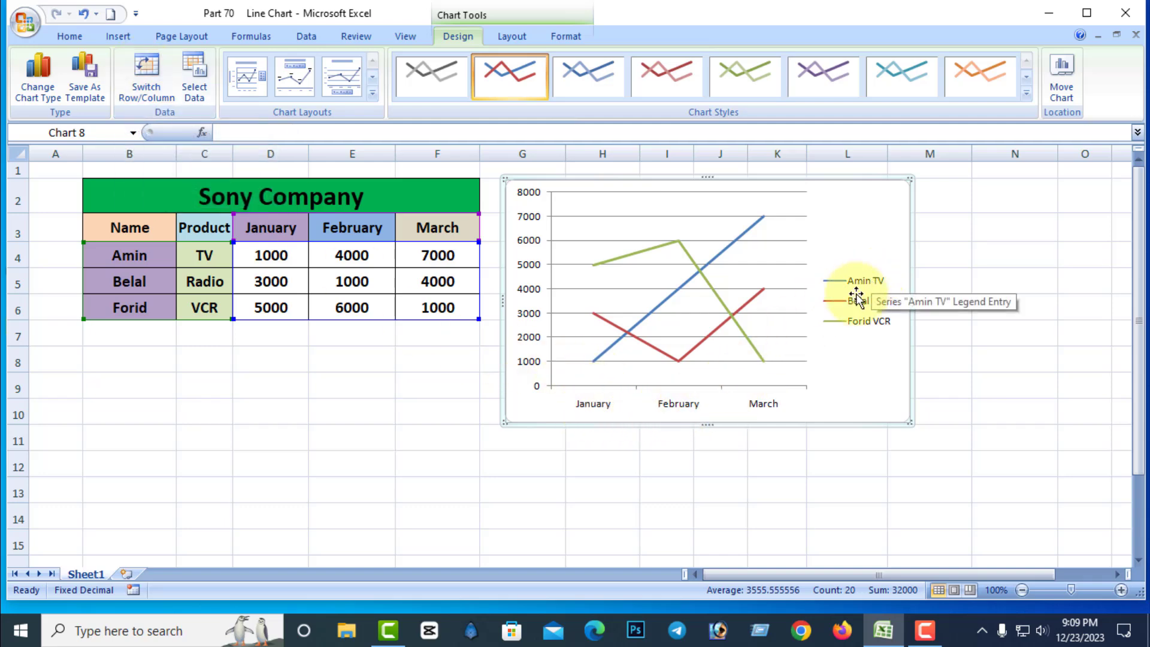
Swap the line chart's rows and columns, and swap them back.
click(142, 72)
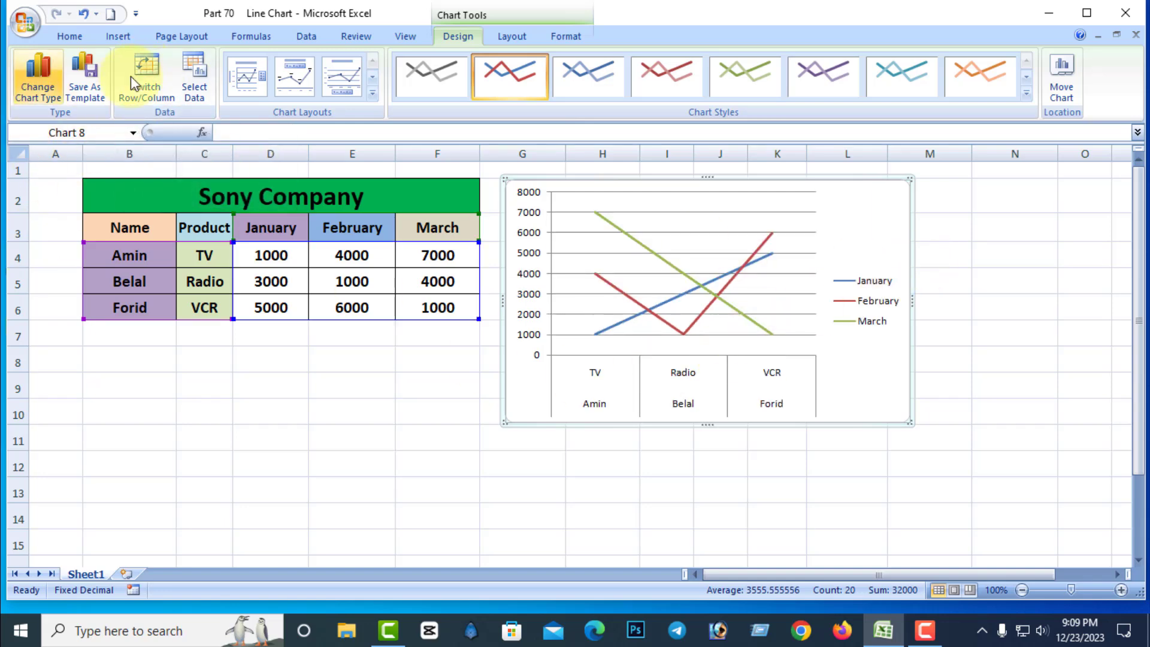
click(154, 74)
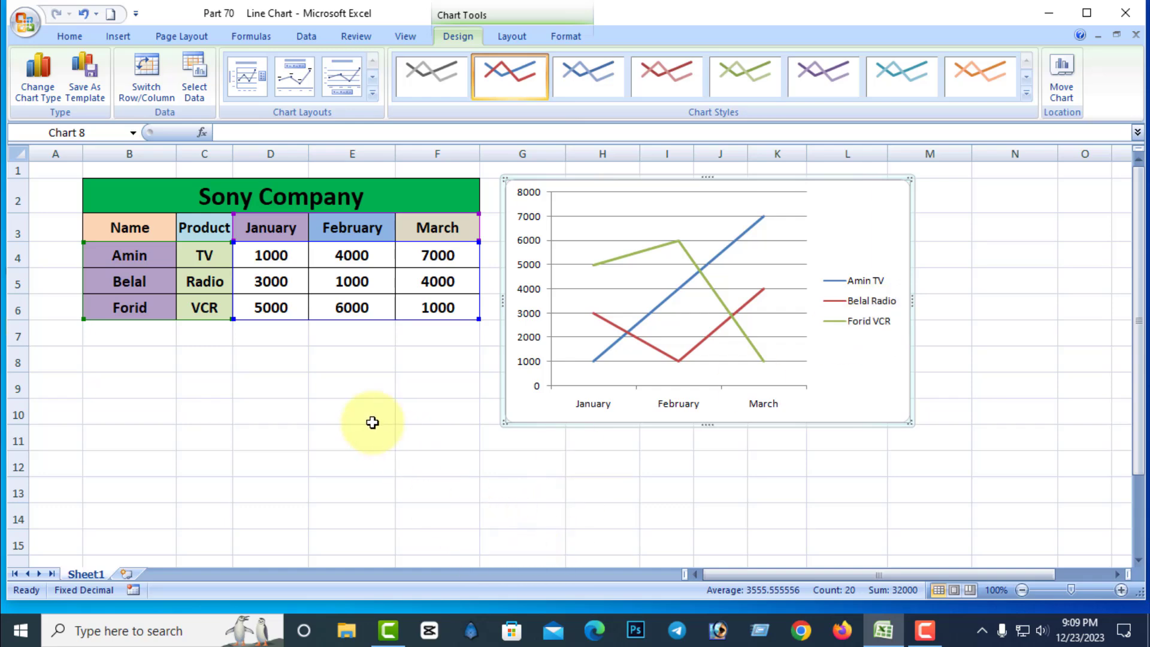
Remove the TV series from the line chart's data source, and undo the removal.
click(201, 85)
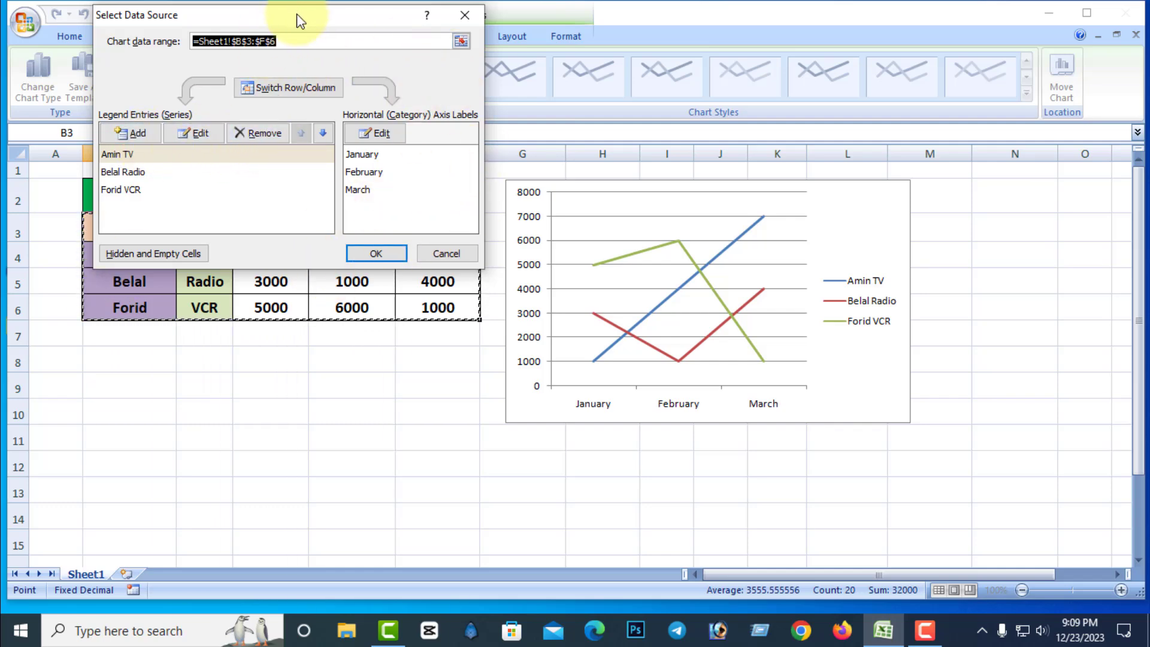
drag(295, 21, 391, 33)
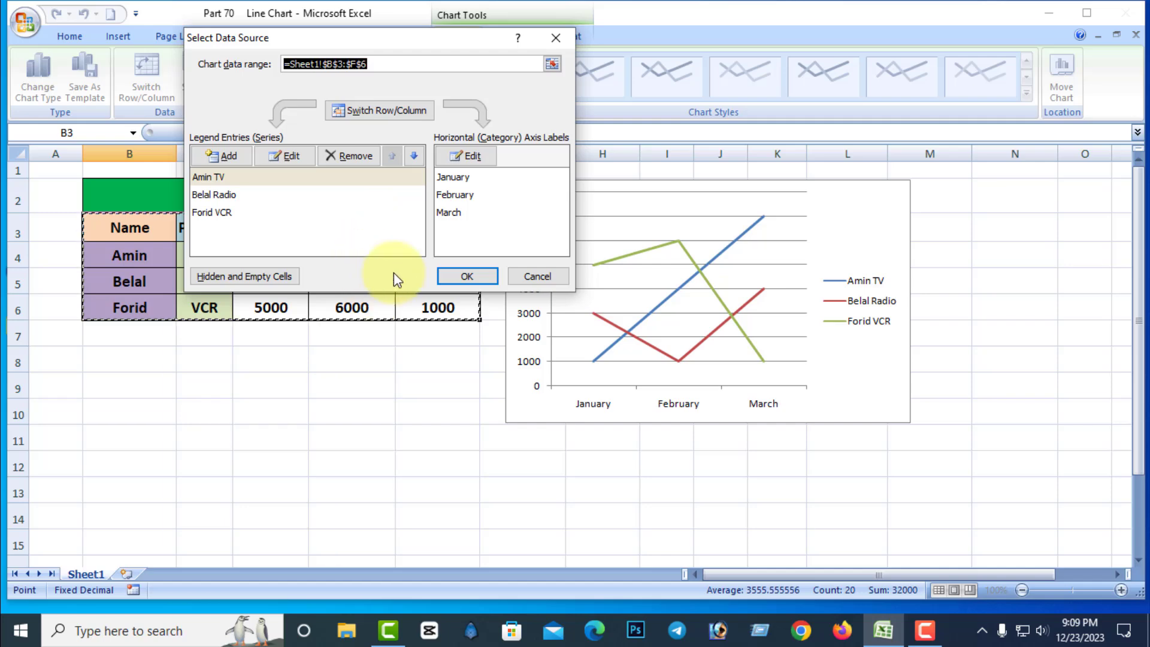
drag(427, 39, 309, 92)
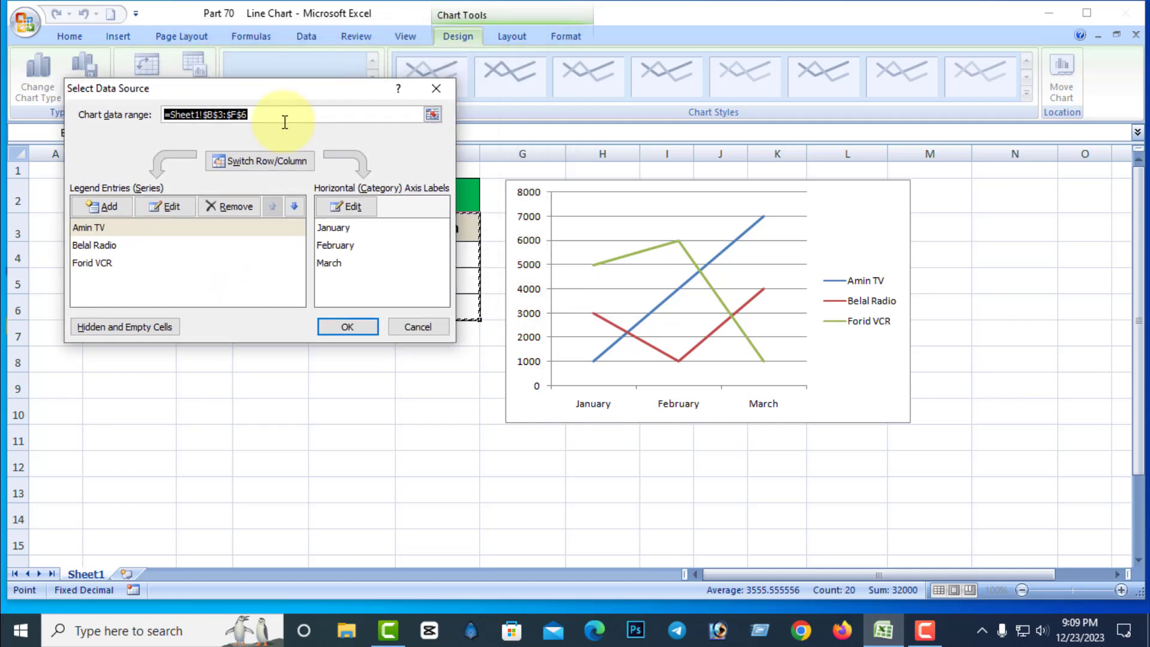
click(91, 227)
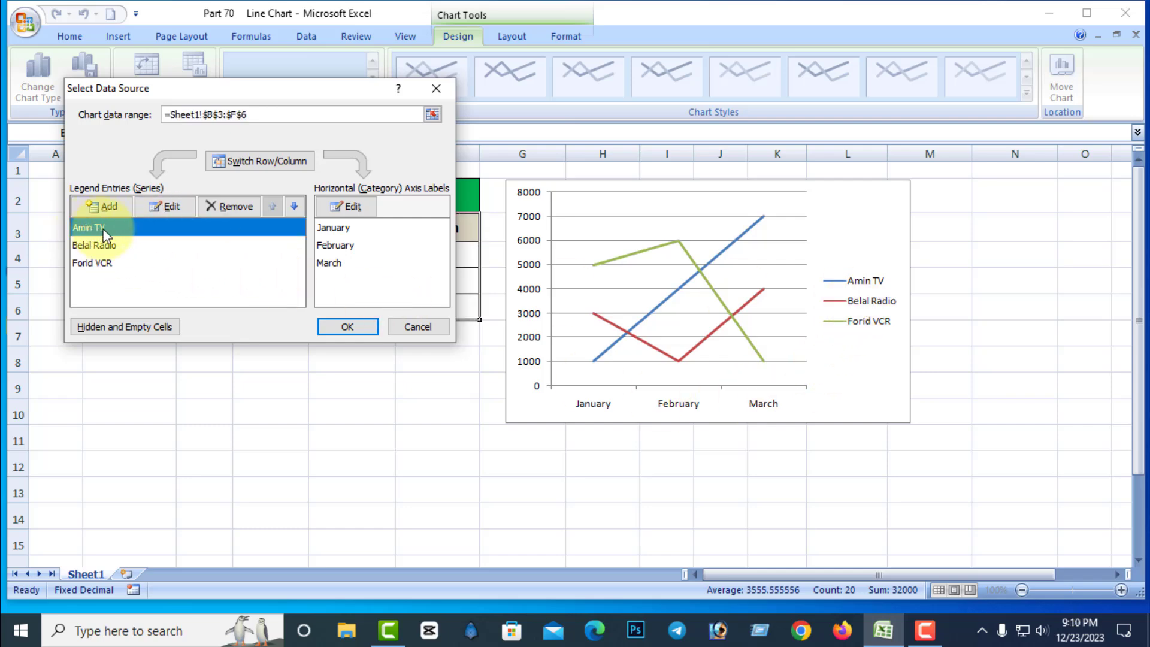
click(236, 209)
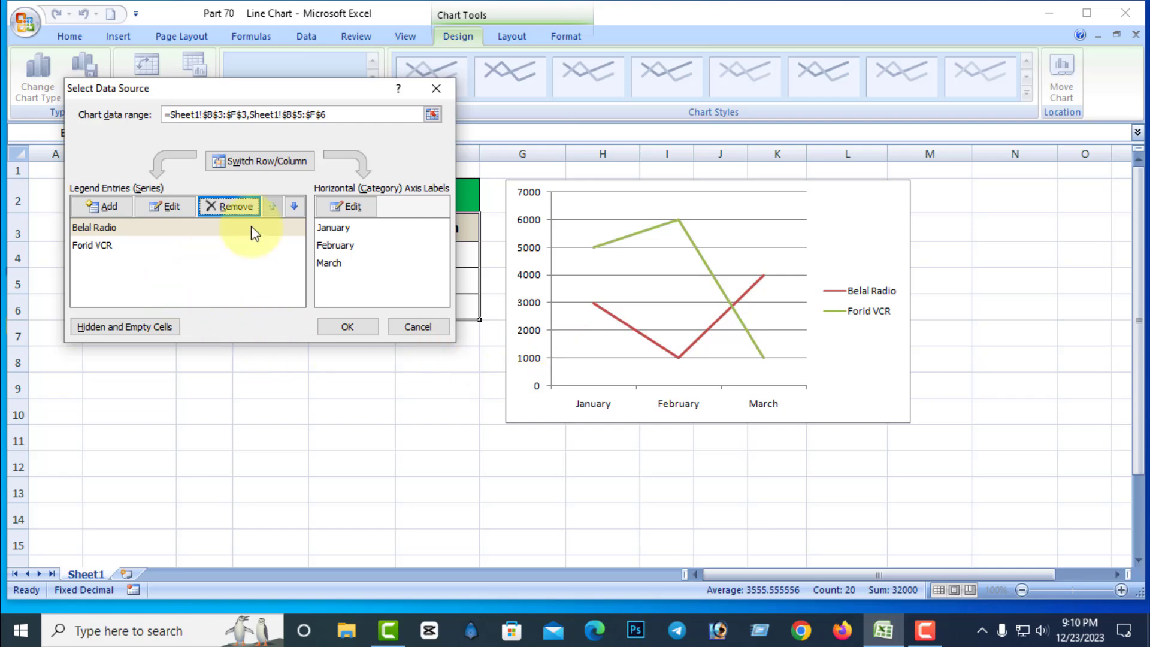
click(361, 327)
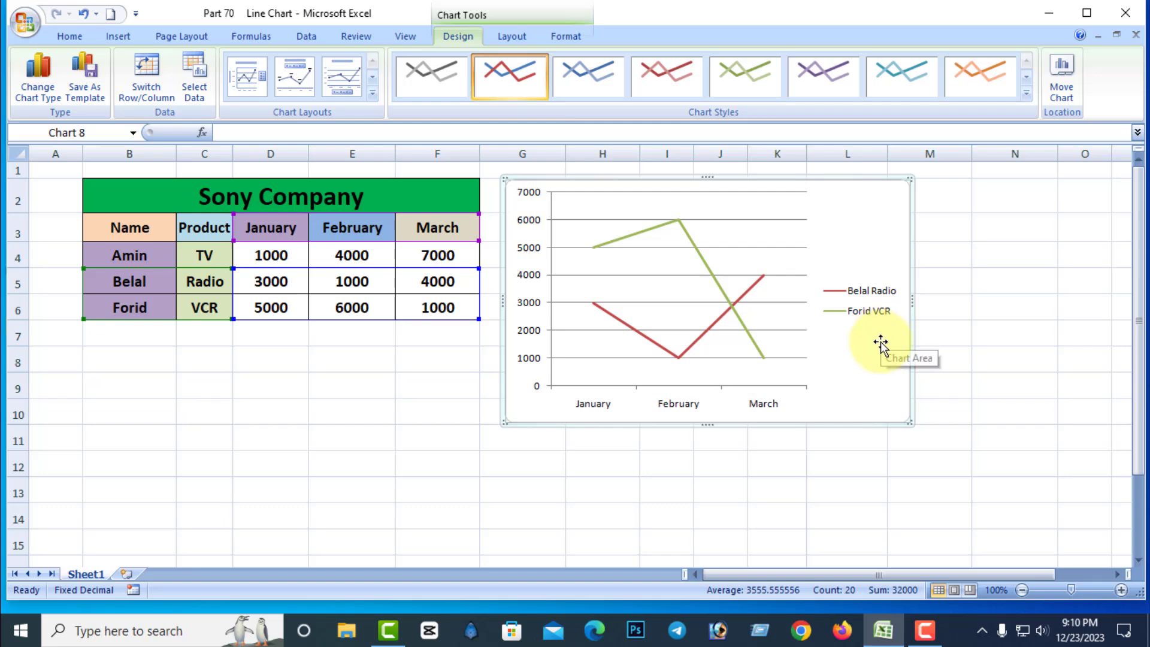
key(ctrl+z)
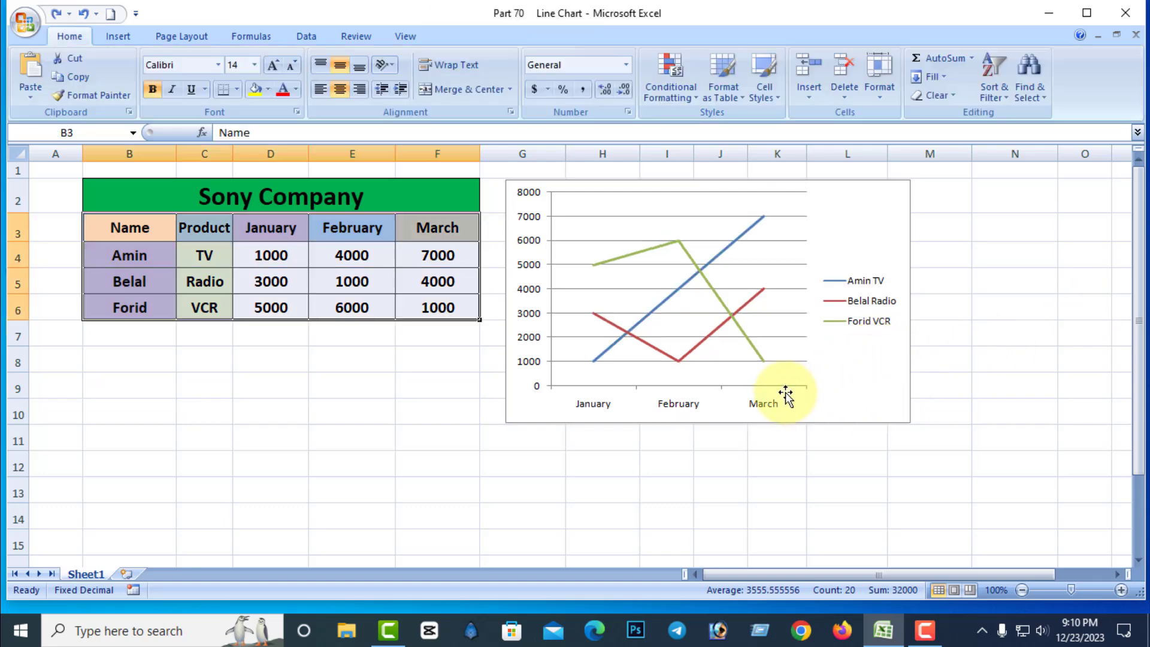
Try the data-label and bare-line layouts on the line chart, and apply the layout with chart title, vertical axis title and side legend.
click(826, 236)
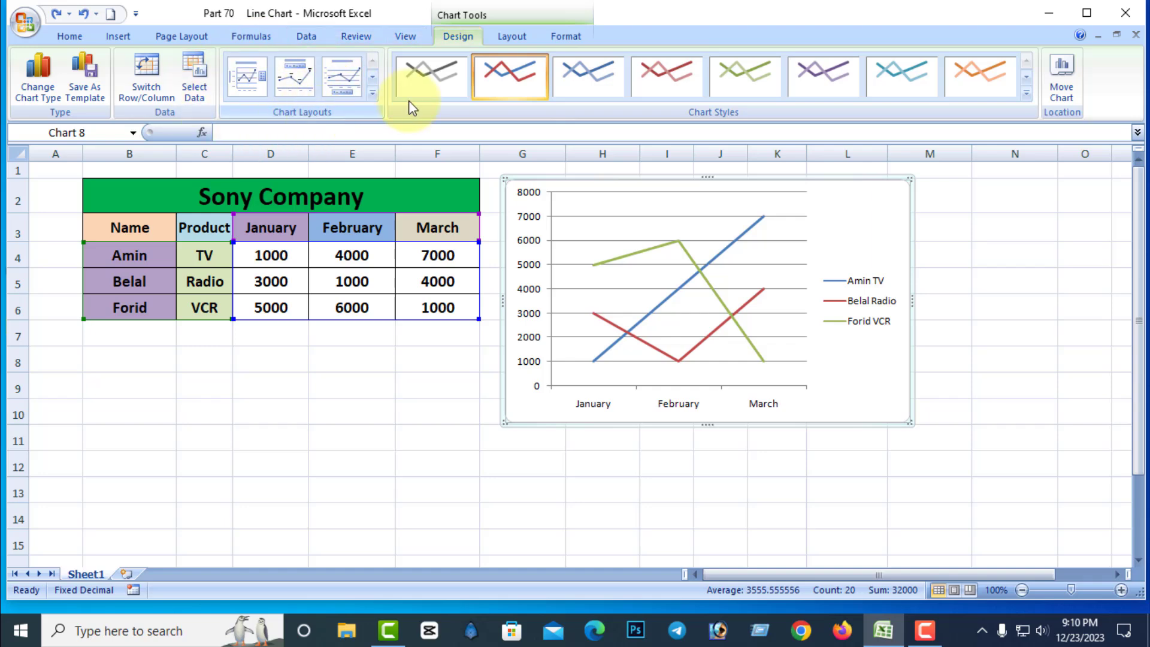
click(373, 95)
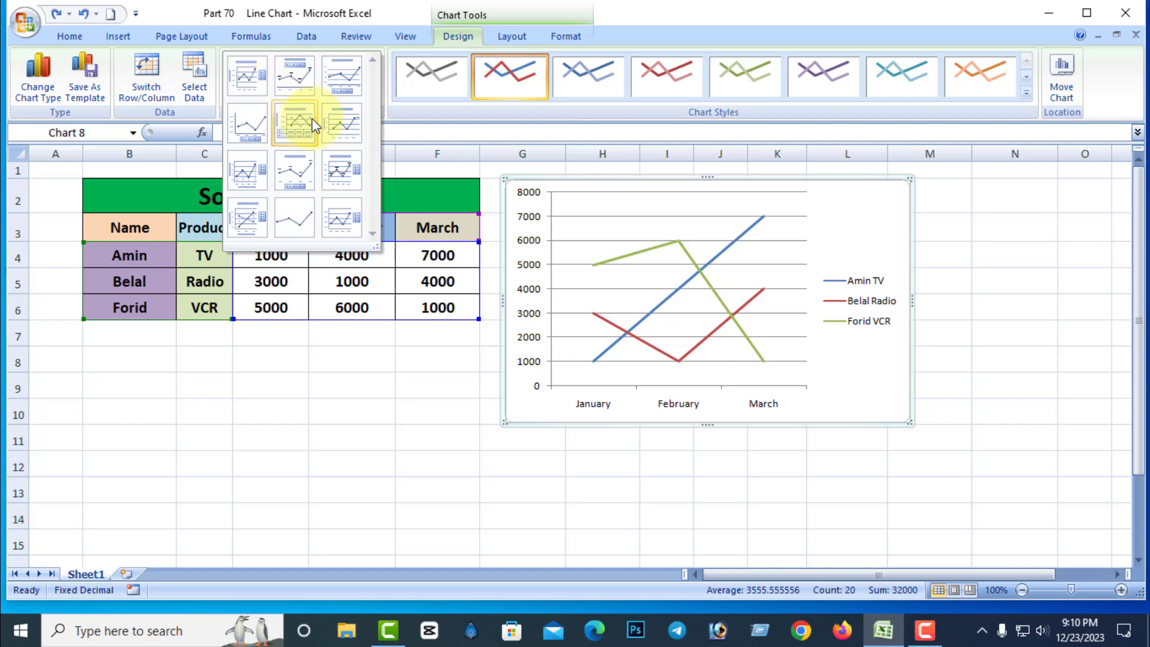
click(296, 173)
click(373, 93)
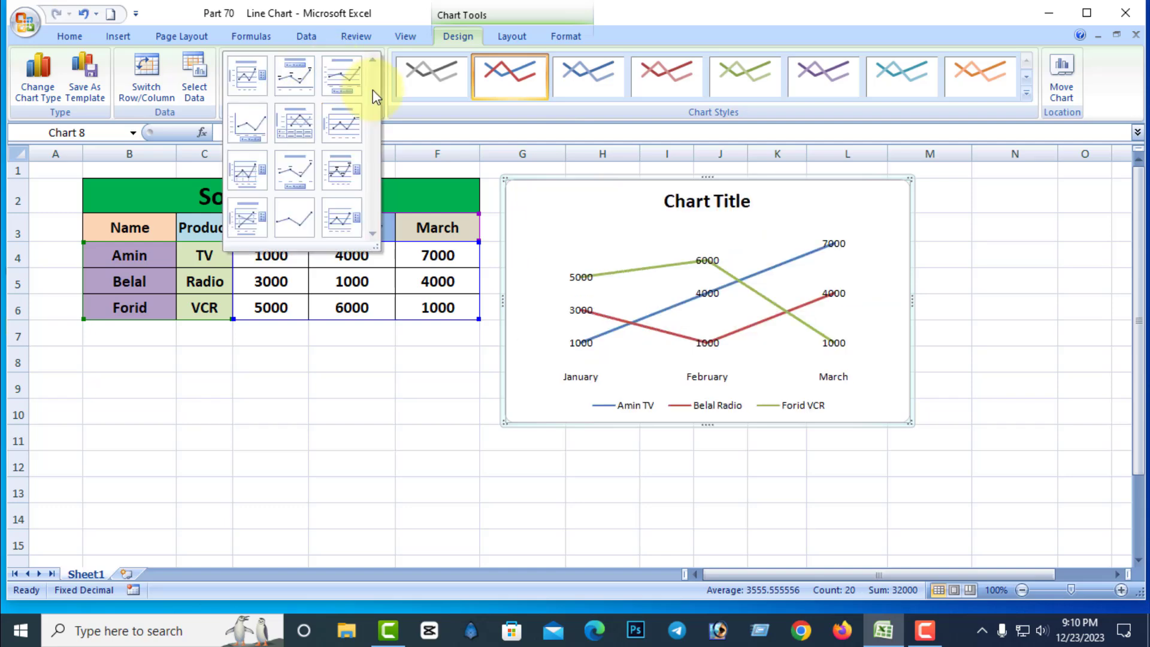
click(306, 220)
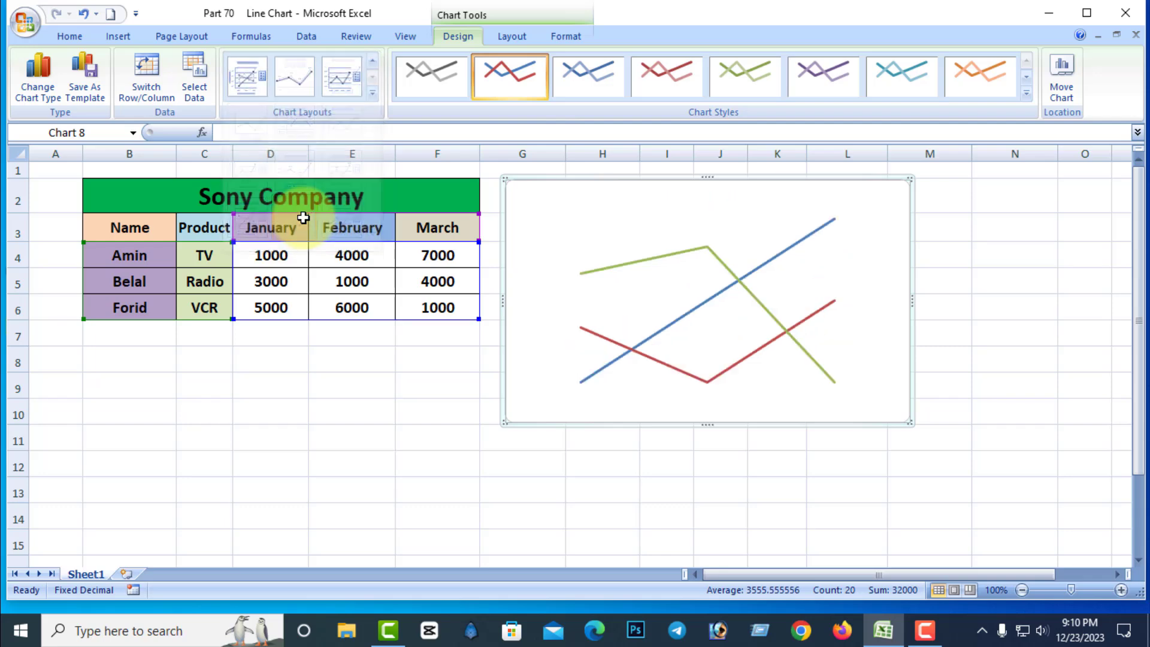
click(379, 99)
click(252, 84)
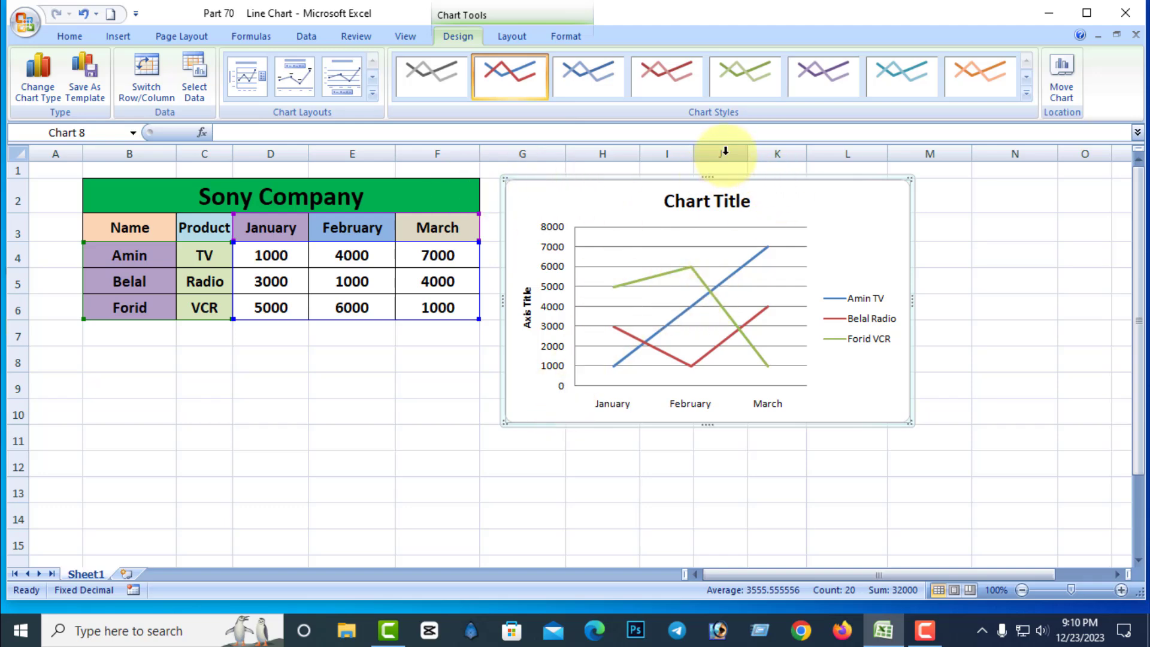
Apply the chart style with a black background and multicoloured lines to the line chart.
click(1026, 93)
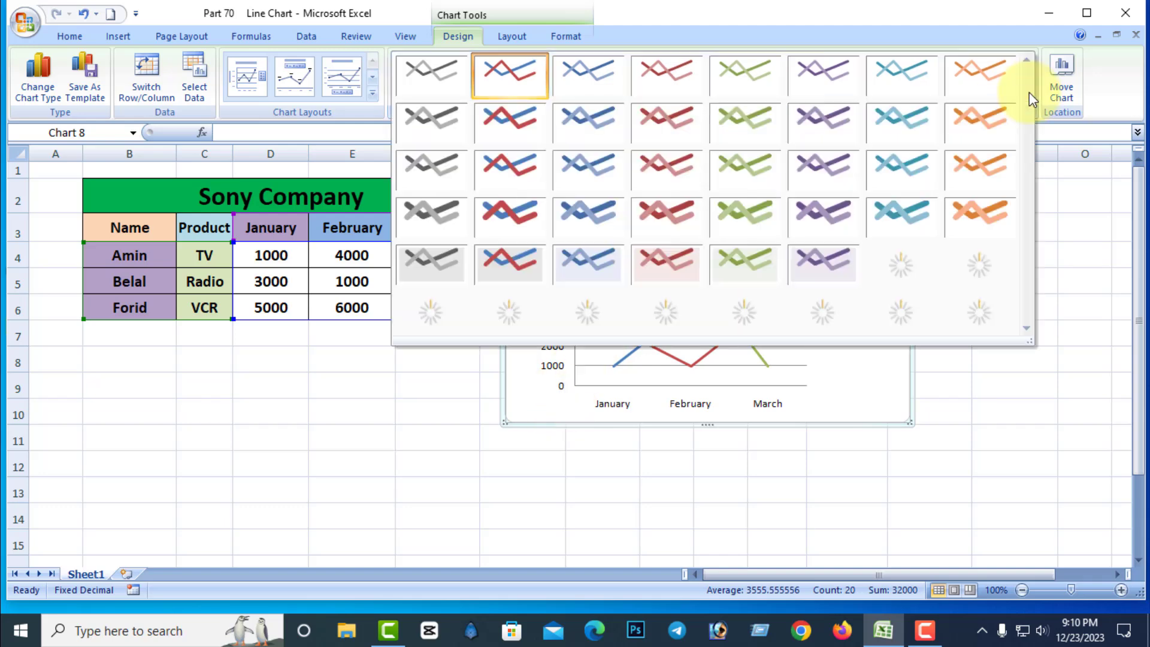
click(514, 312)
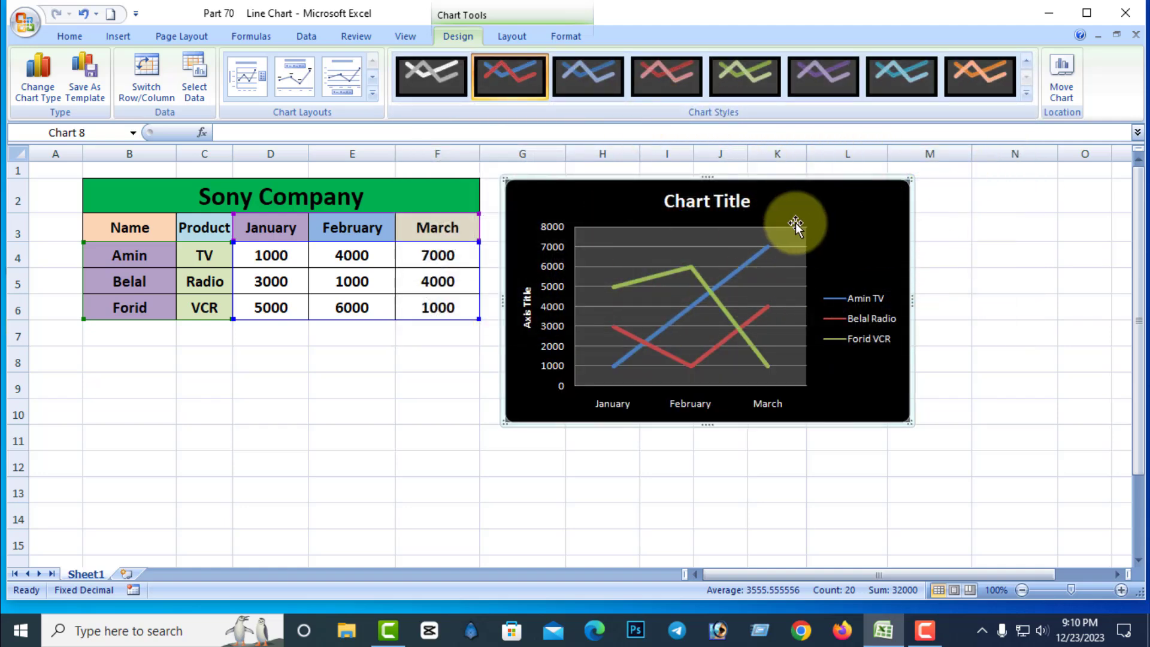
Move the line chart to a new sheet named Chart1.
click(1064, 91)
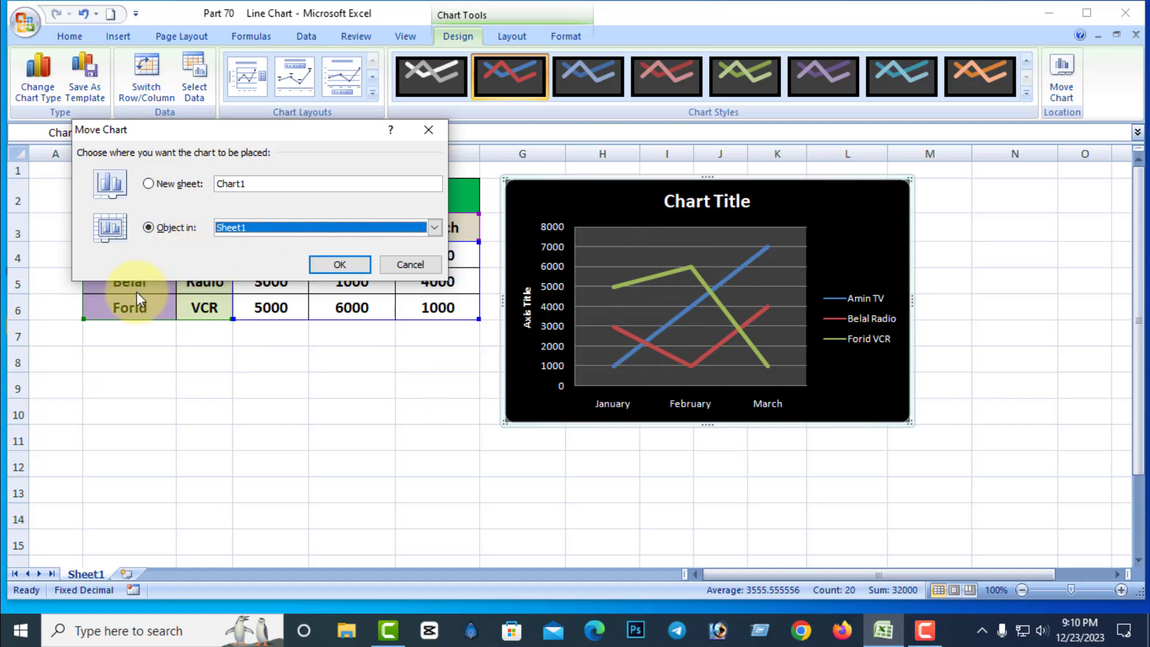
click(150, 184)
click(346, 262)
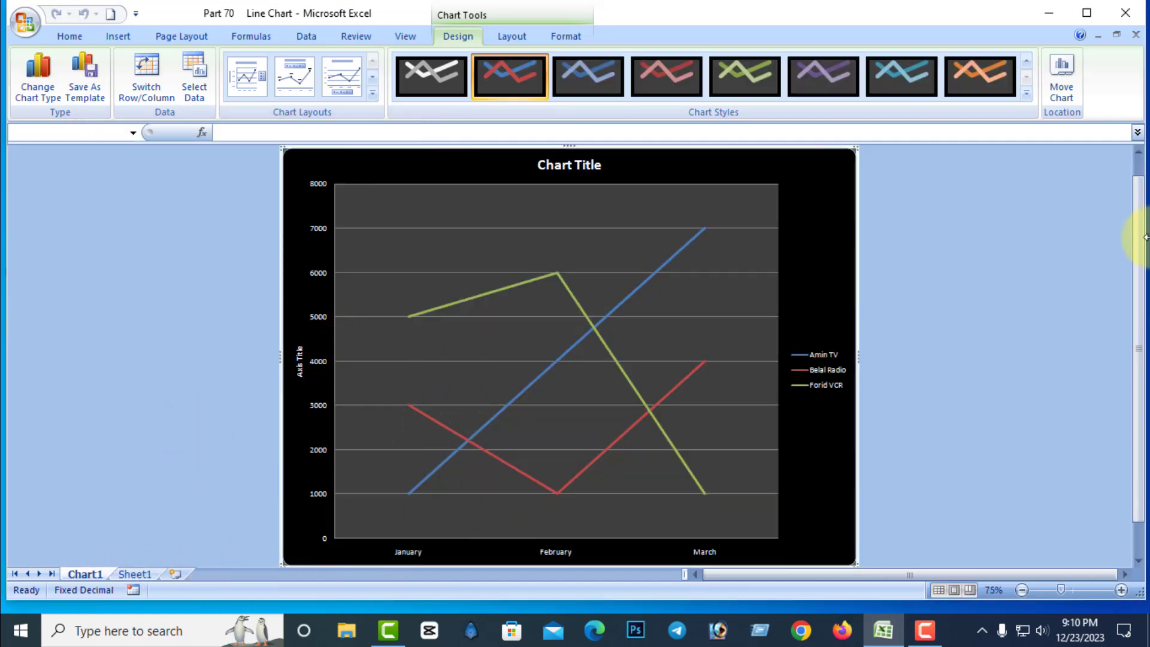
Return the chart to Sheet1 as an embedded object and place it beside the Sony Company table.
click(1059, 90)
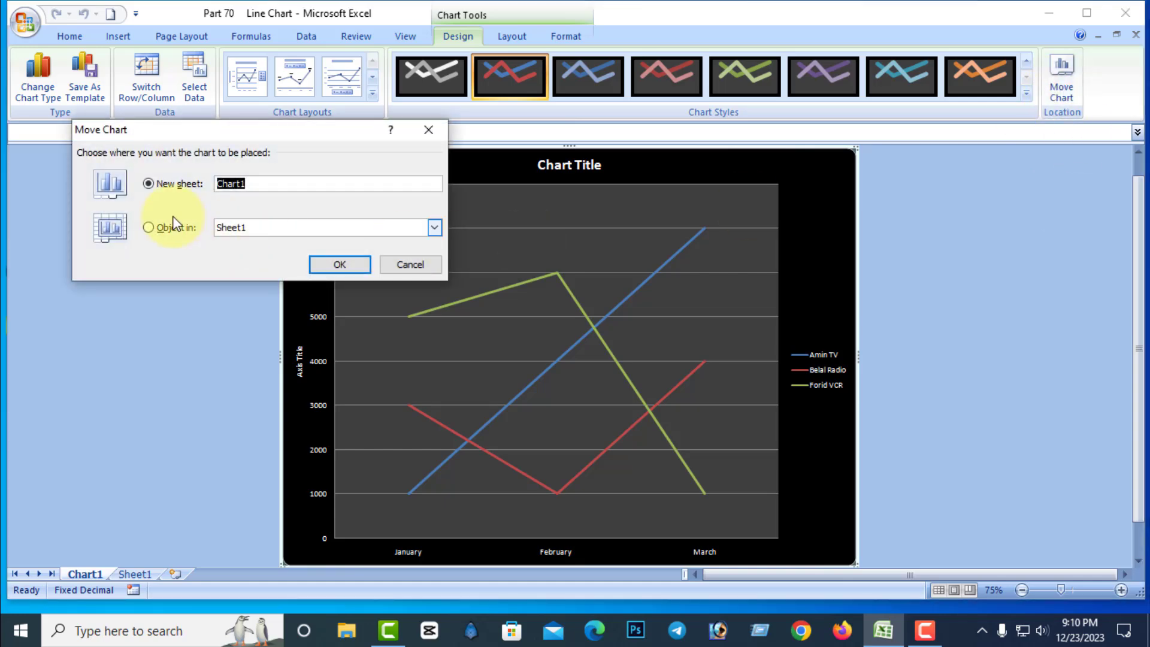
click(147, 228)
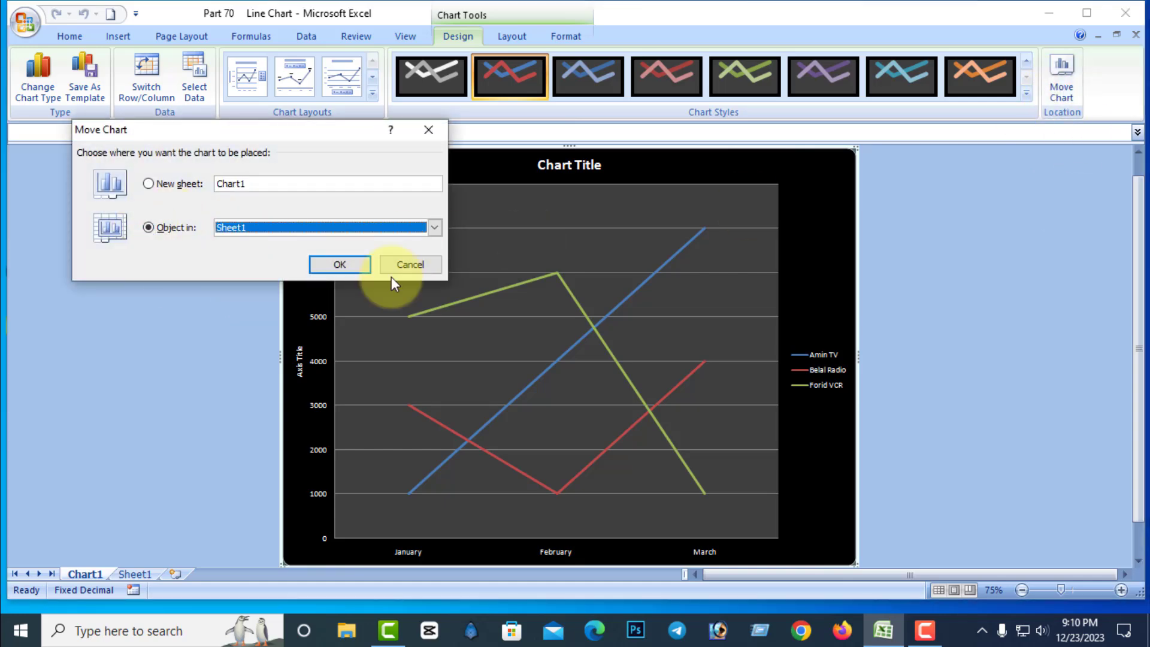
click(339, 265)
drag(685, 257, 794, 188)
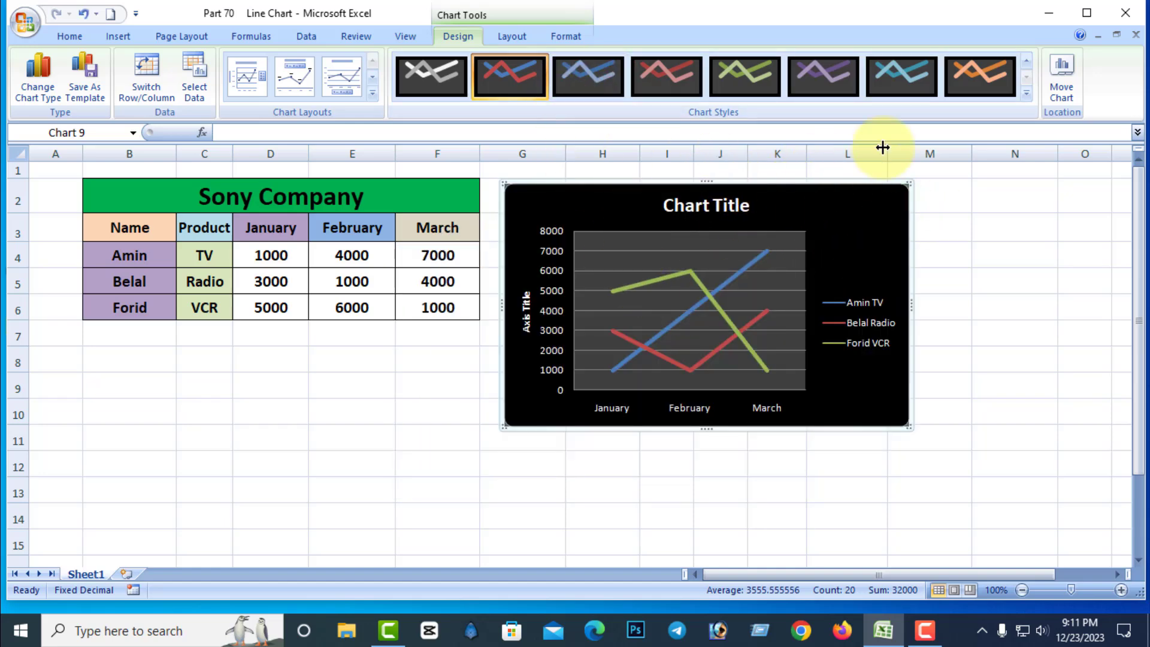
Try the solid, gradient, texture and no-fill options for the chart area's background.
click(513, 36)
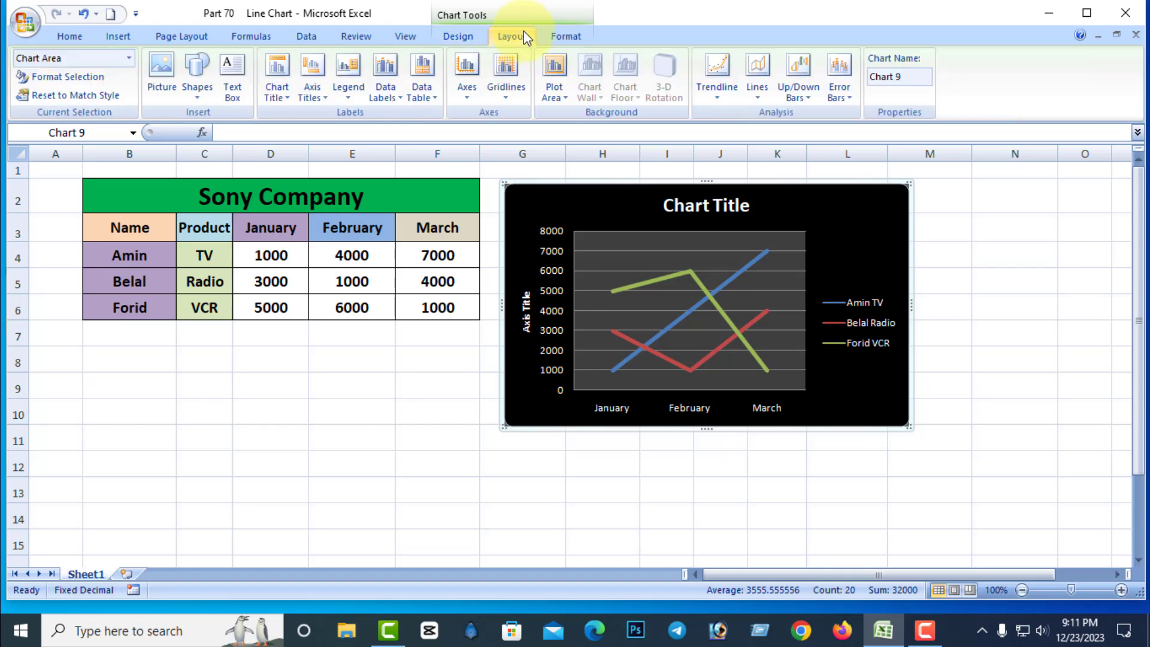
click(64, 76)
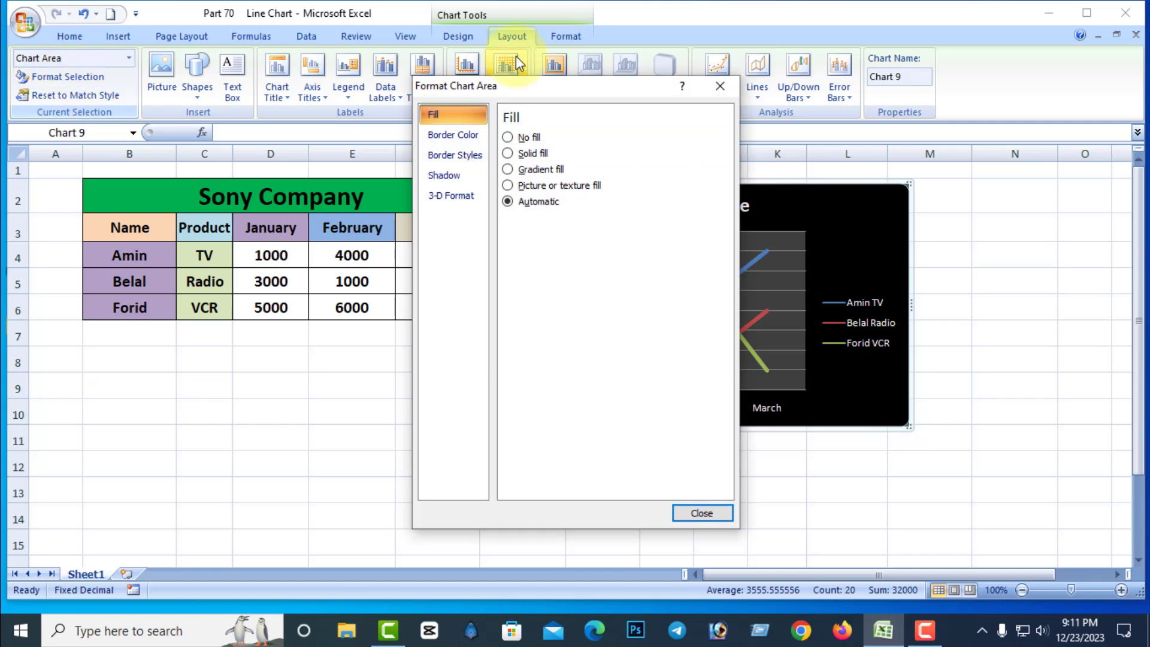
drag(537, 85, 225, 144)
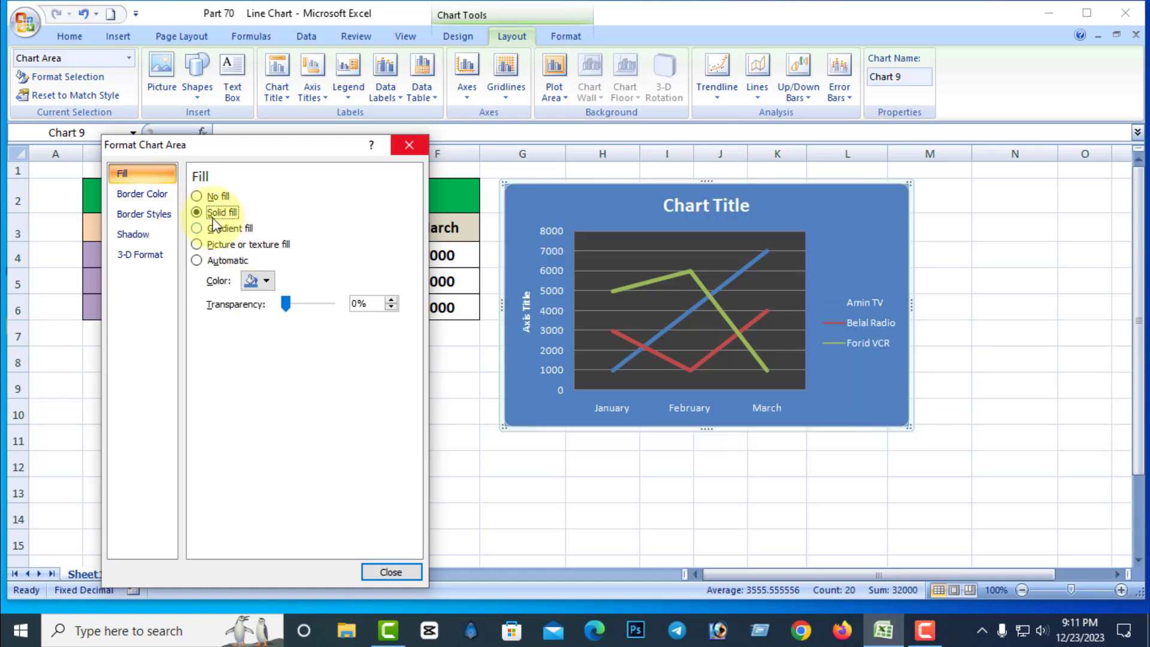
click(197, 229)
click(197, 244)
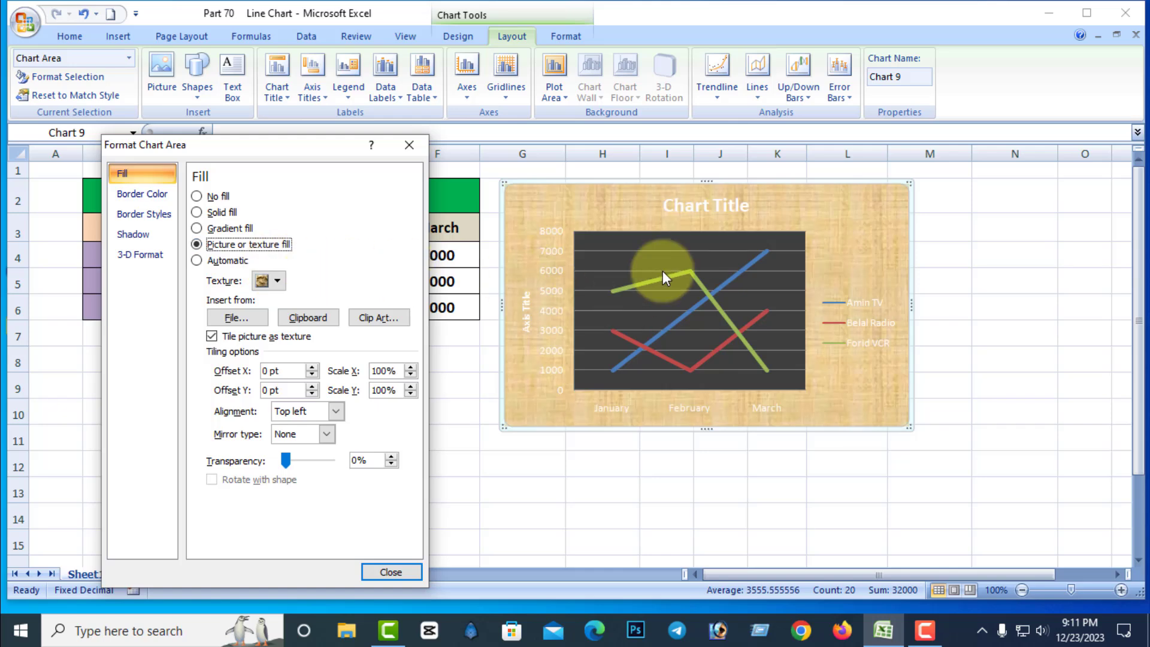
click(197, 197)
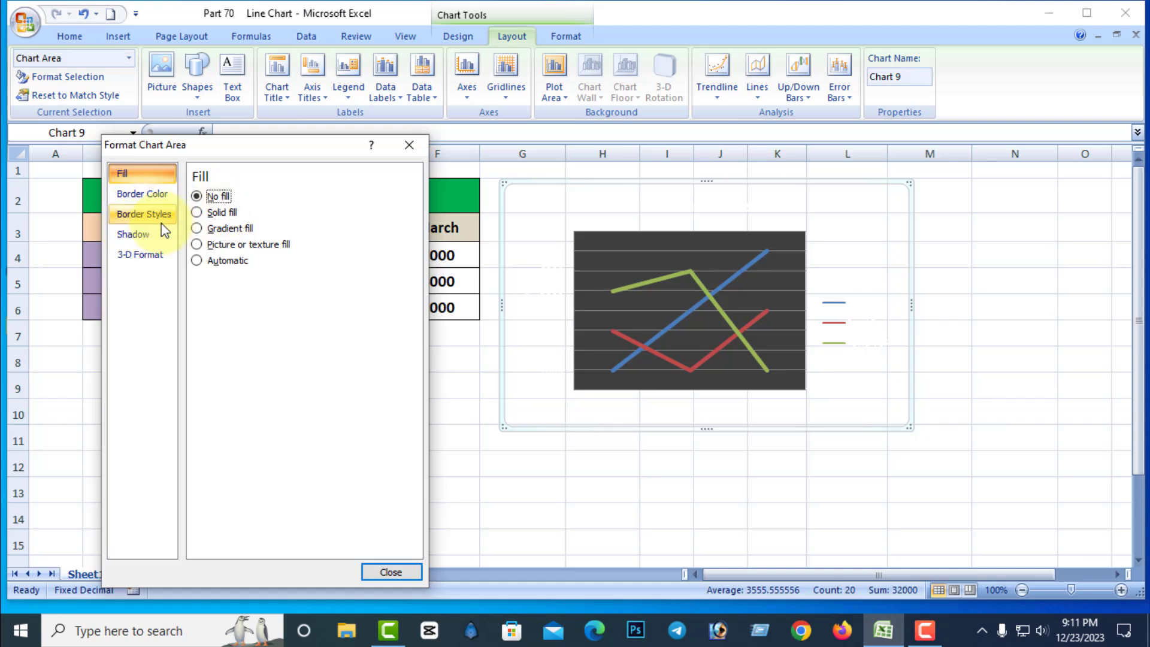
Give the chart area a solid fill, trying standard red and settling on standard green.
click(197, 213)
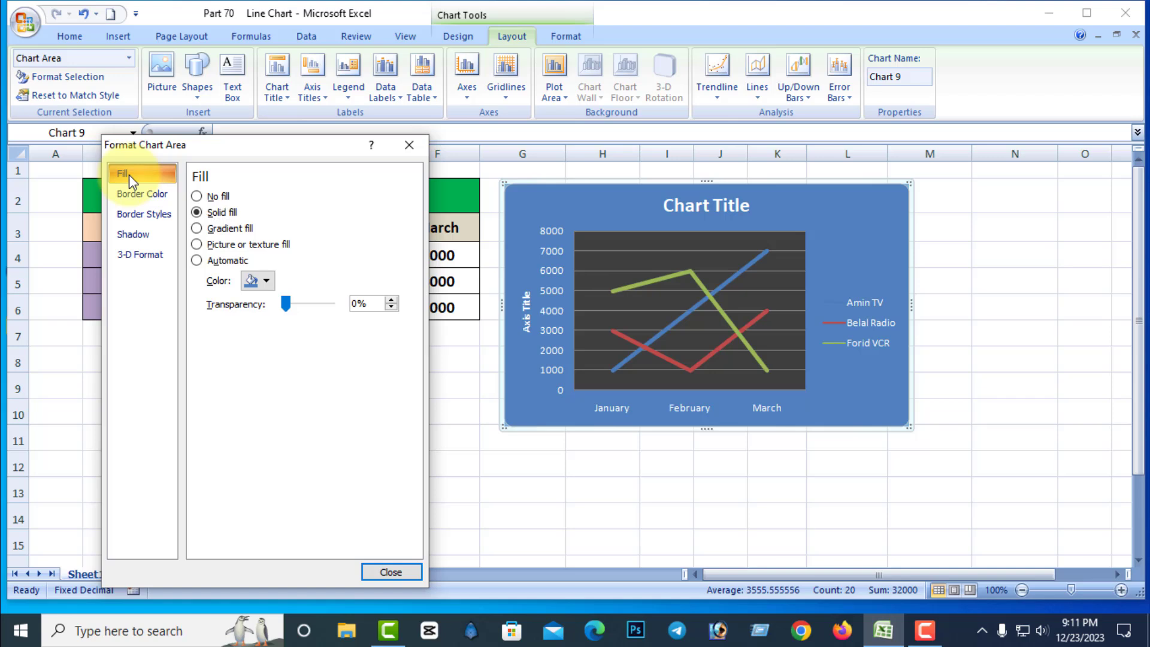
click(264, 280)
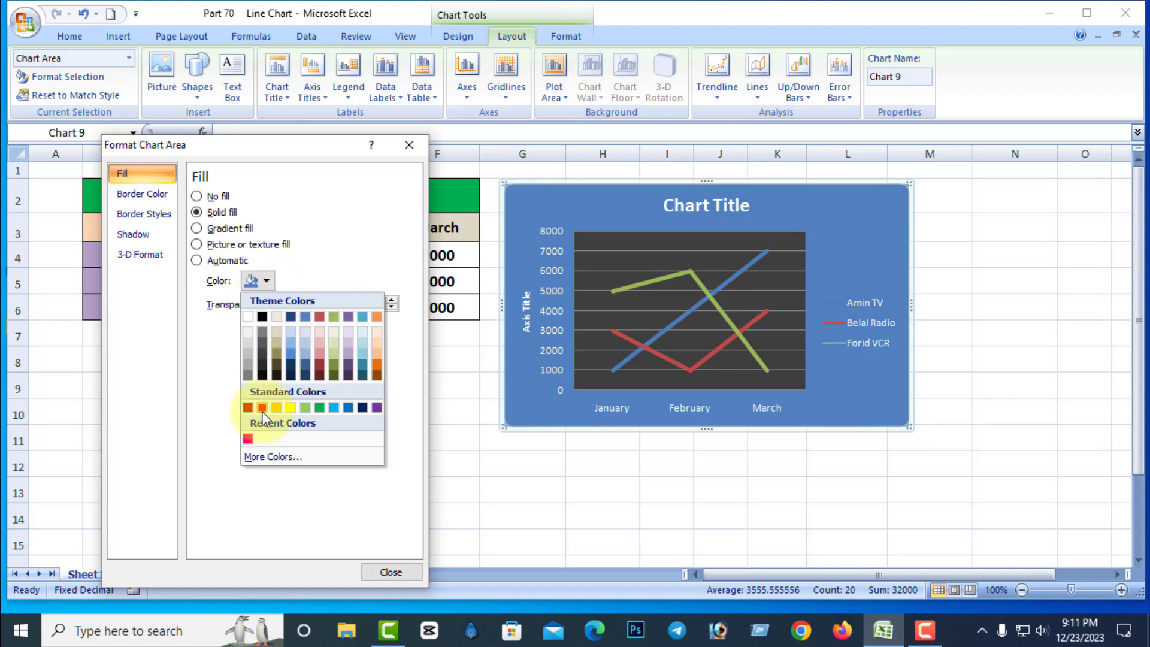
click(262, 408)
click(267, 282)
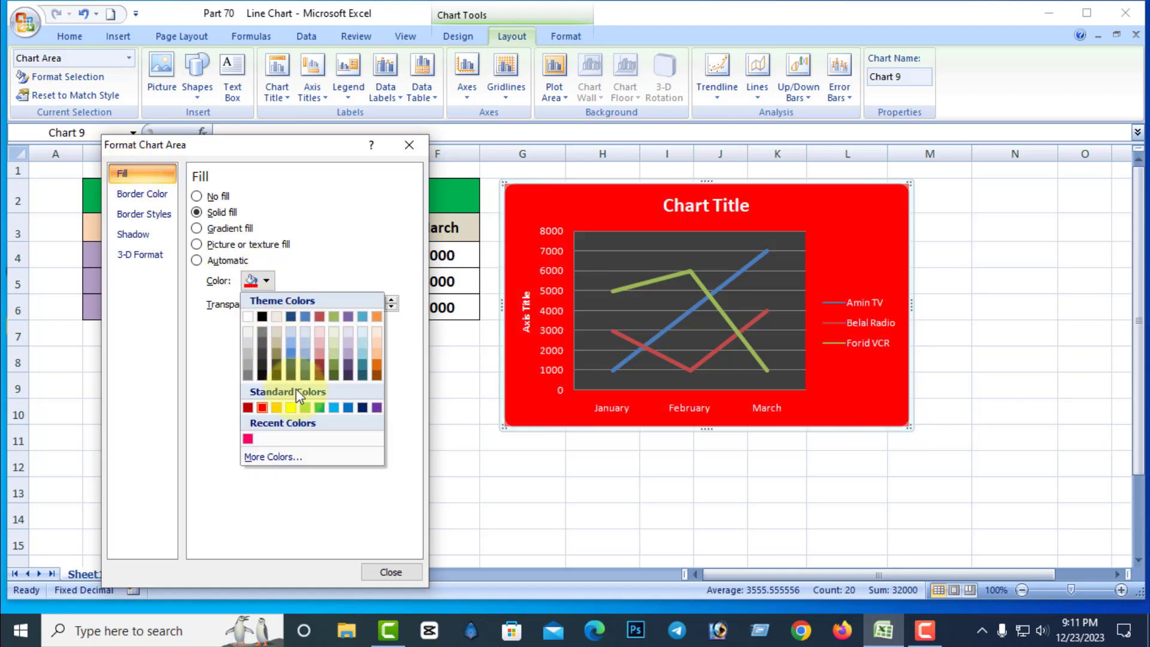
click(320, 408)
Set the chart area's border width to 3.25 pt.
click(142, 196)
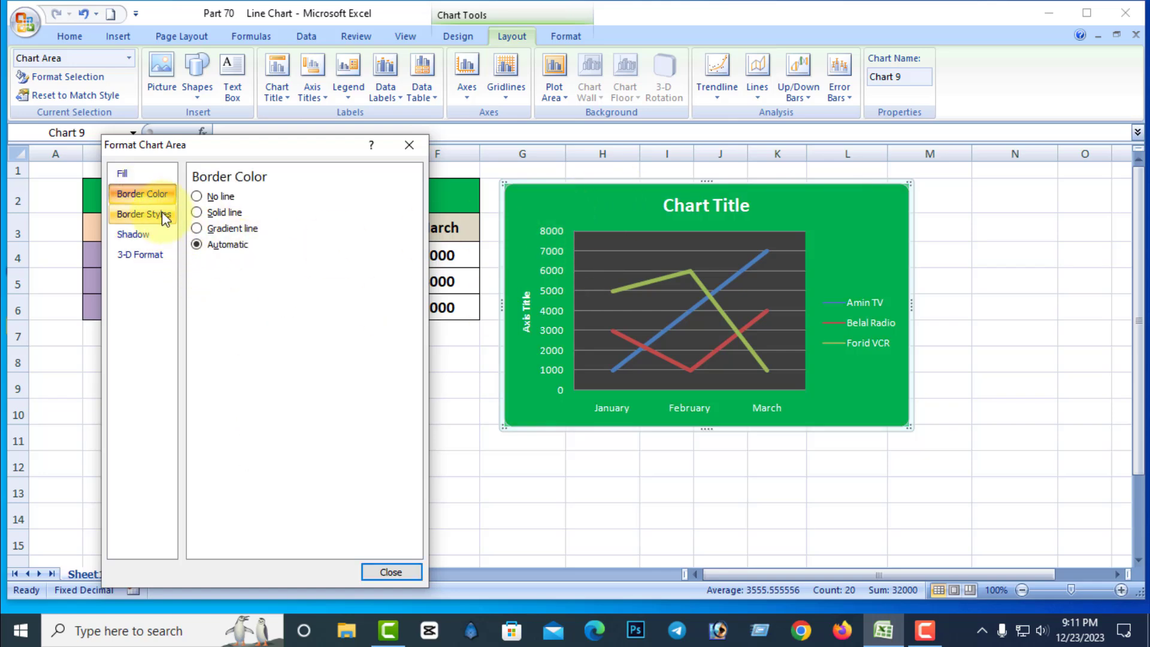
click(162, 214)
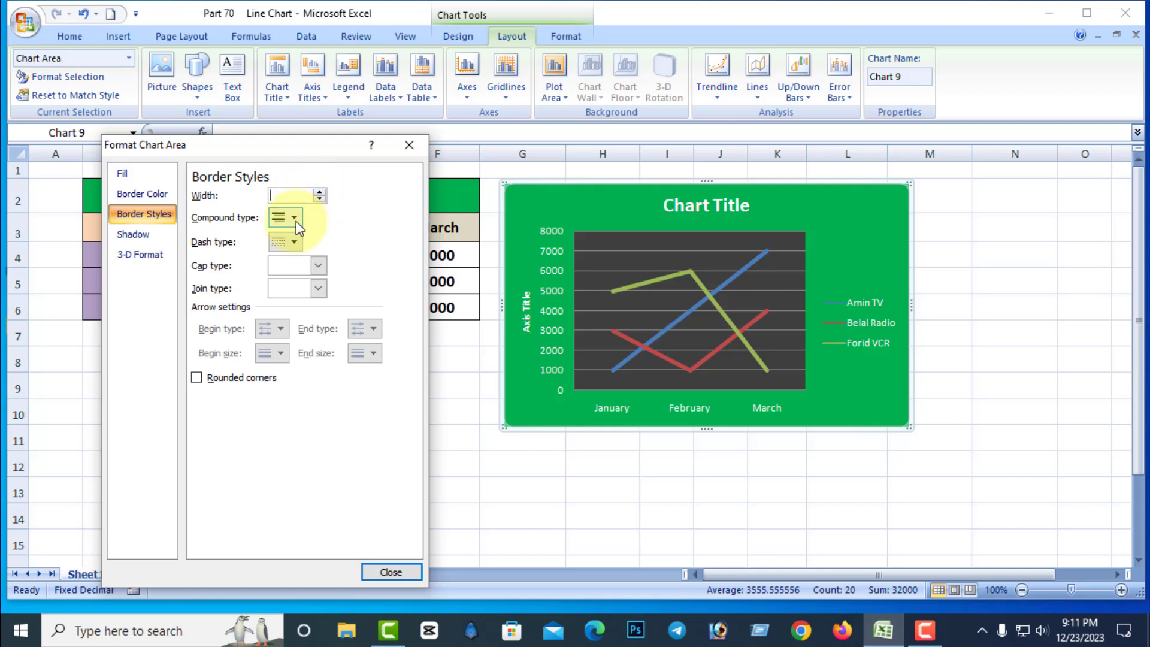
click(321, 191)
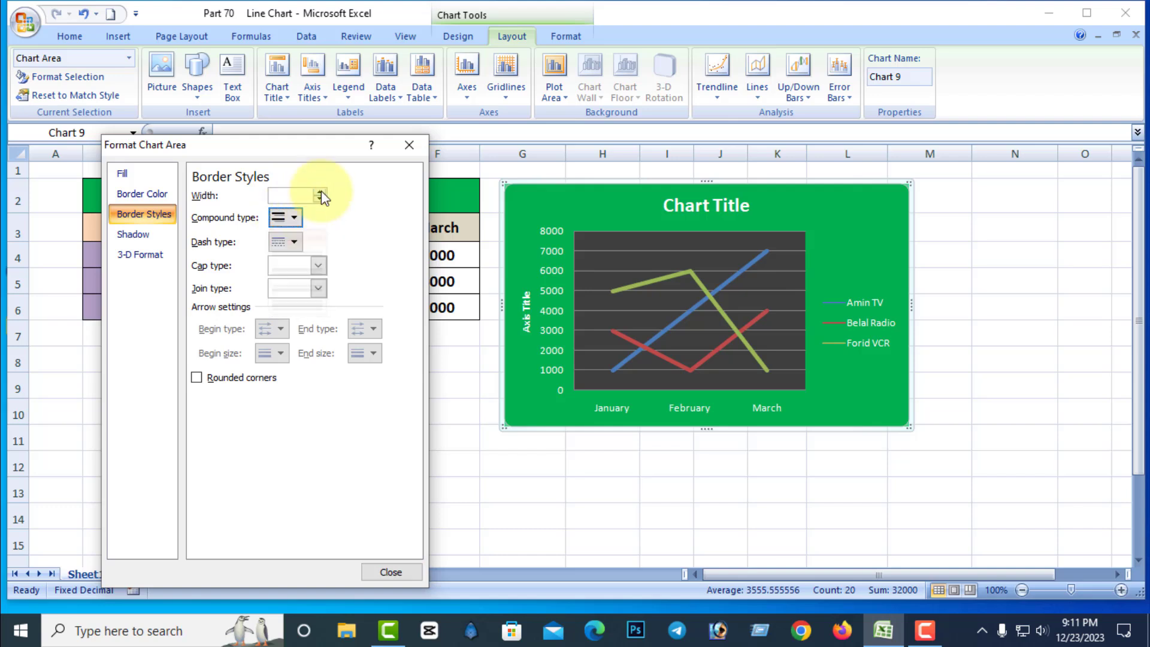
click(317, 191)
click(318, 192)
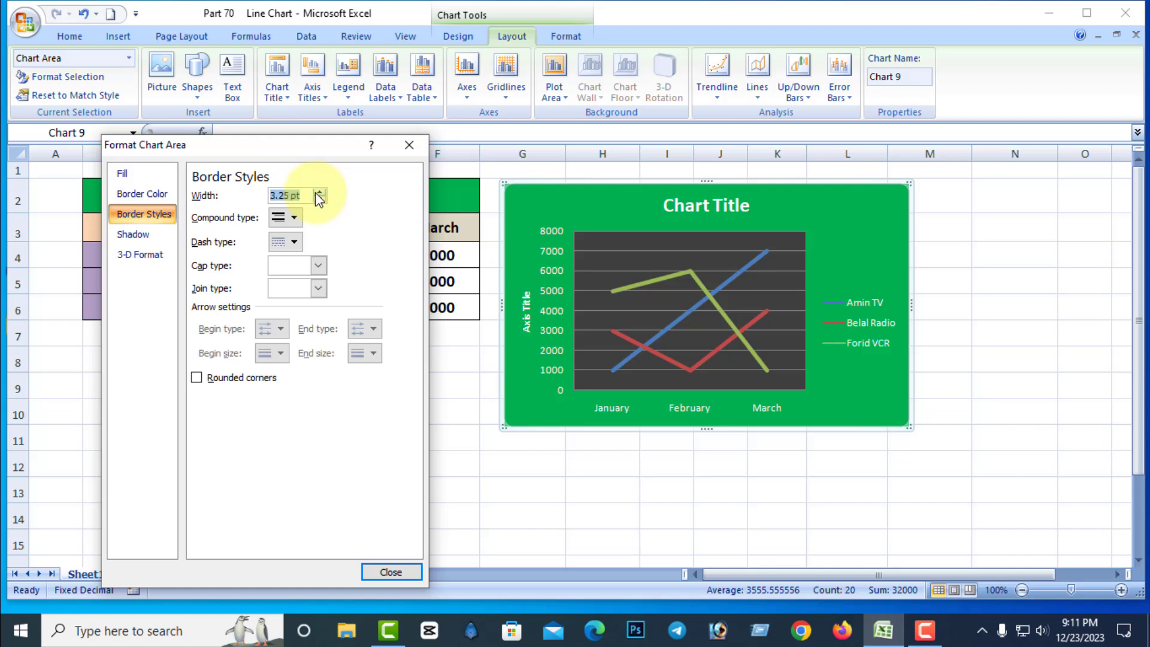
Give the chart area a solid border line in standard red.
click(155, 195)
click(197, 213)
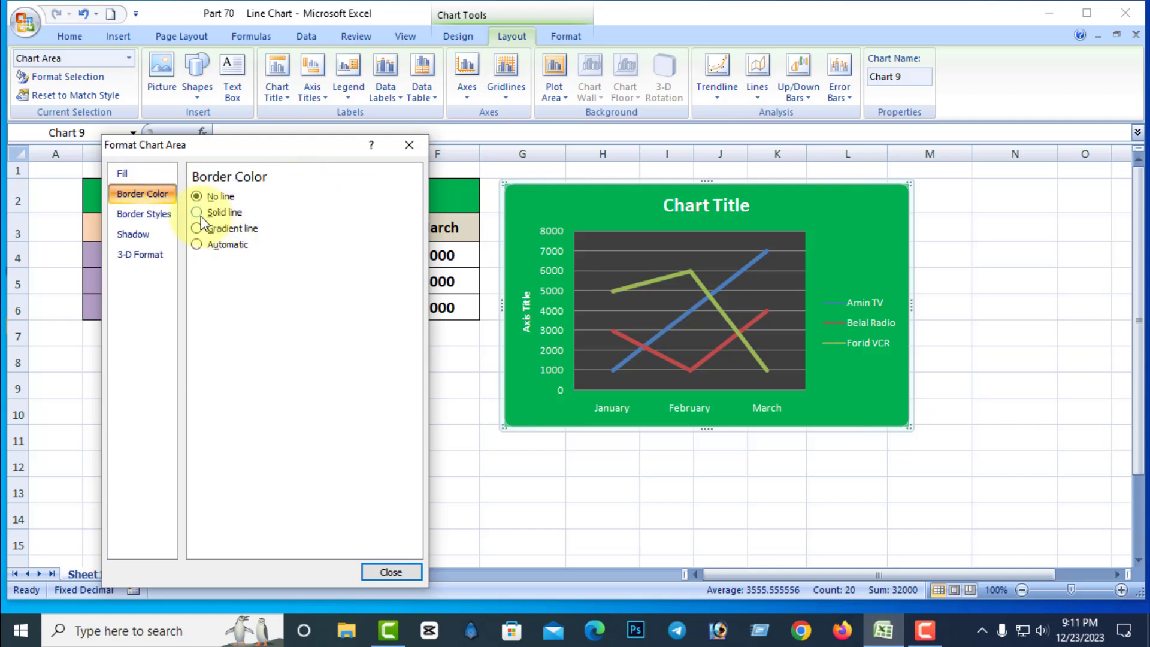
click(267, 266)
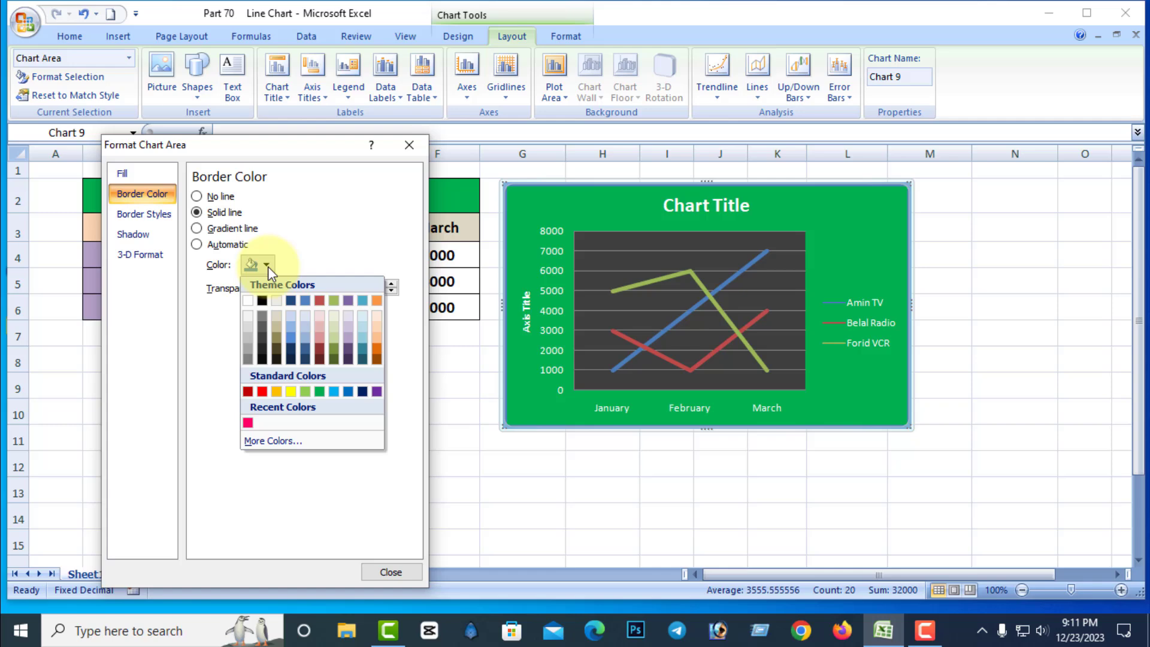
click(265, 392)
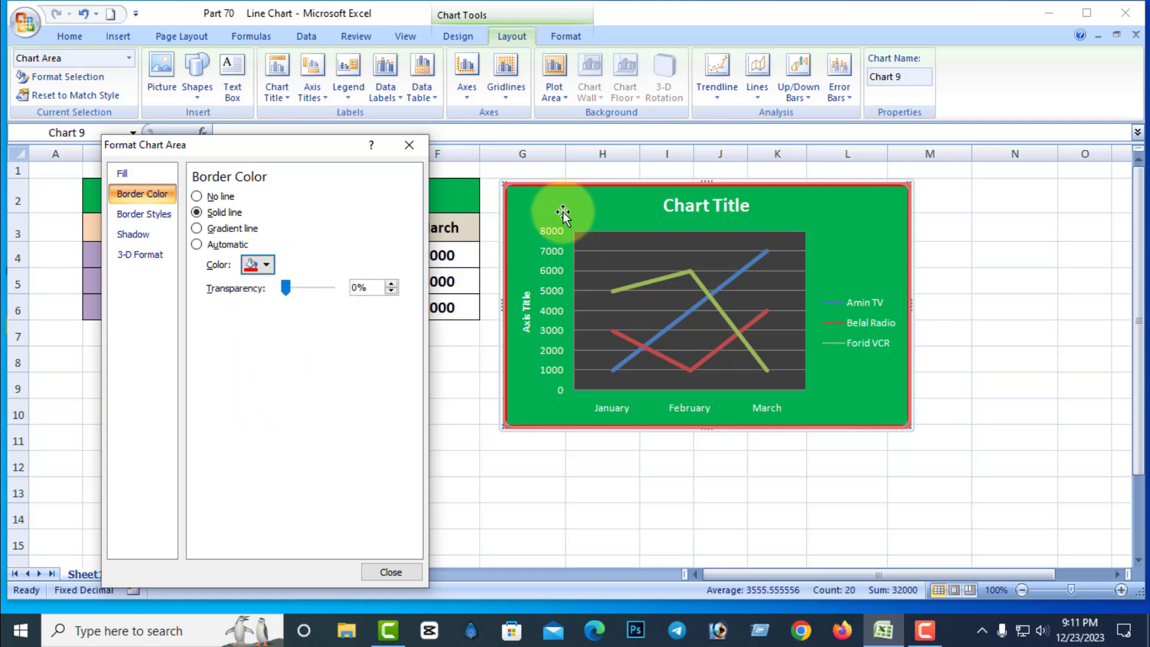
Remove the chart area's border and fill, and reset its formatting to match the chart style.
click(200, 197)
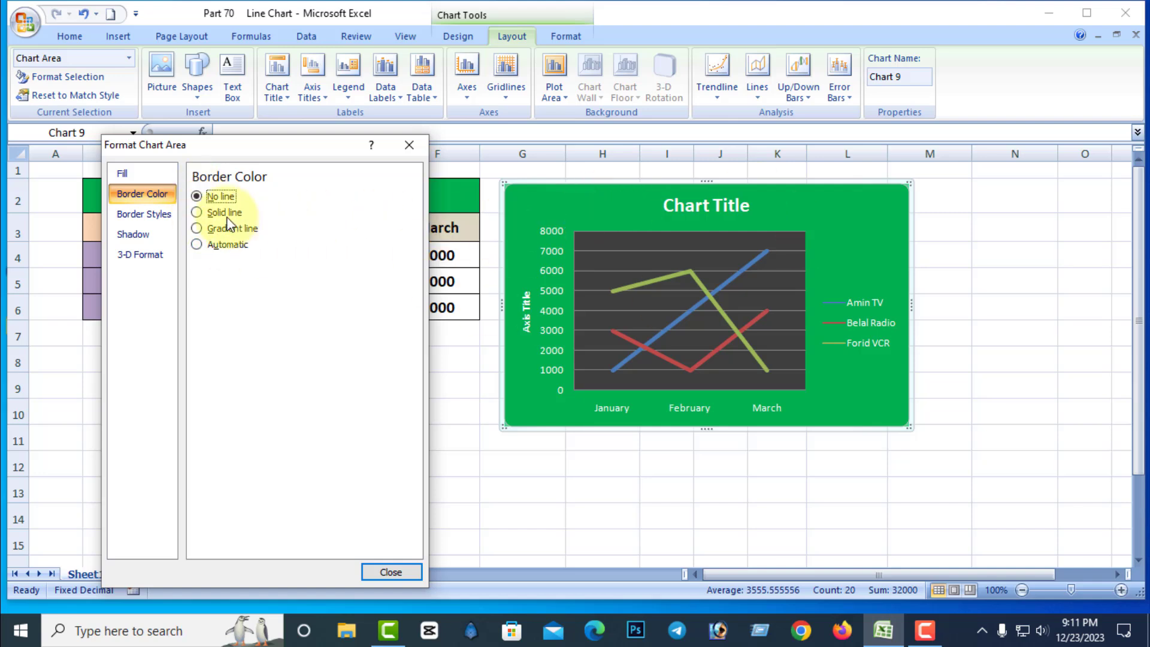
click(123, 174)
click(197, 196)
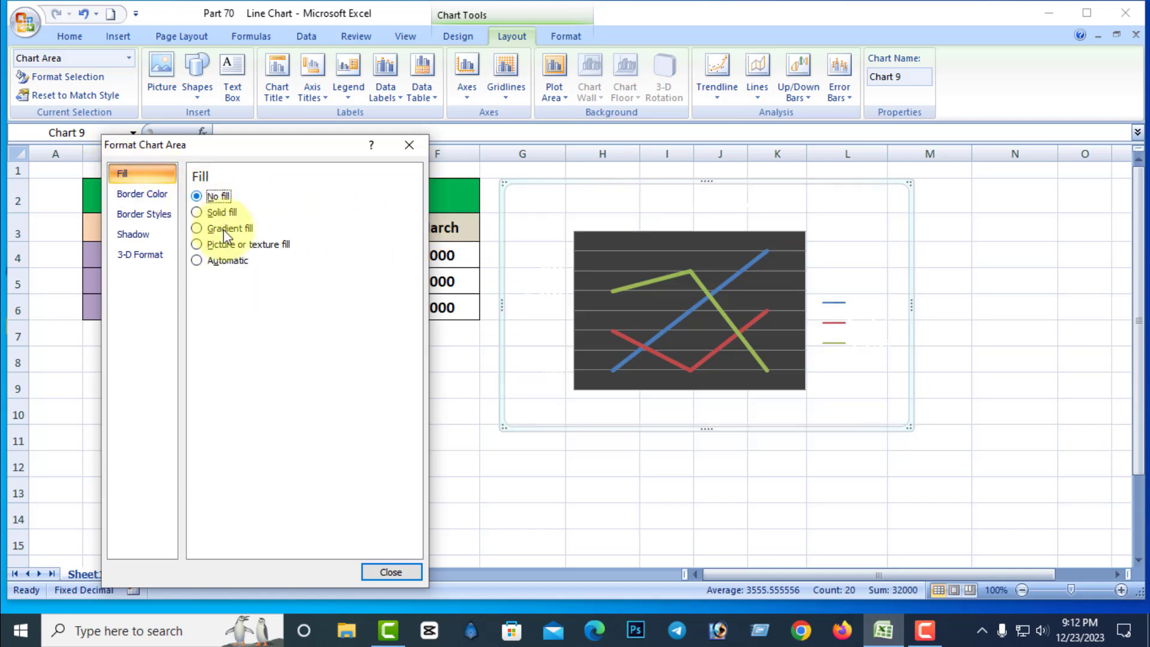
click(410, 145)
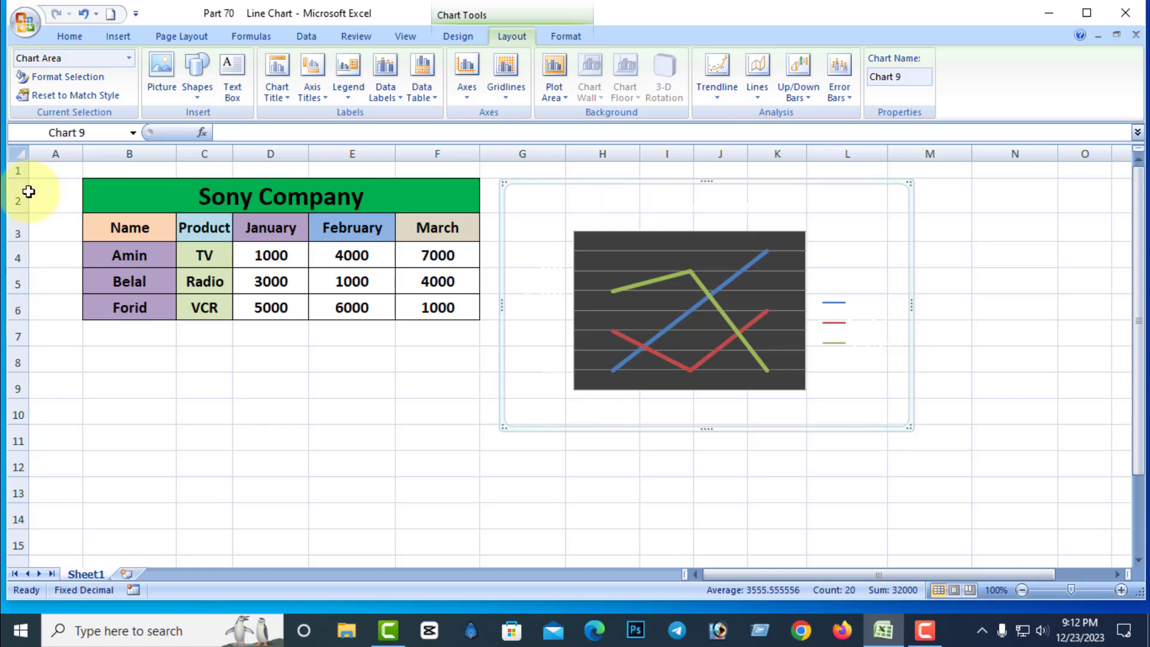
click(83, 96)
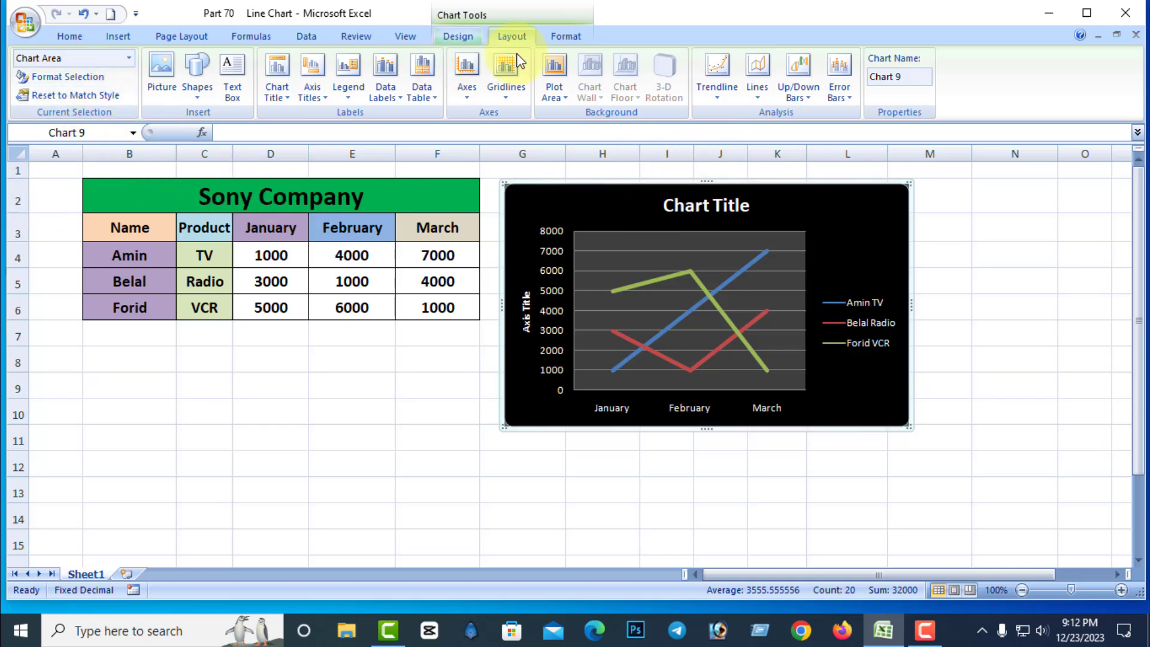
click(470, 37)
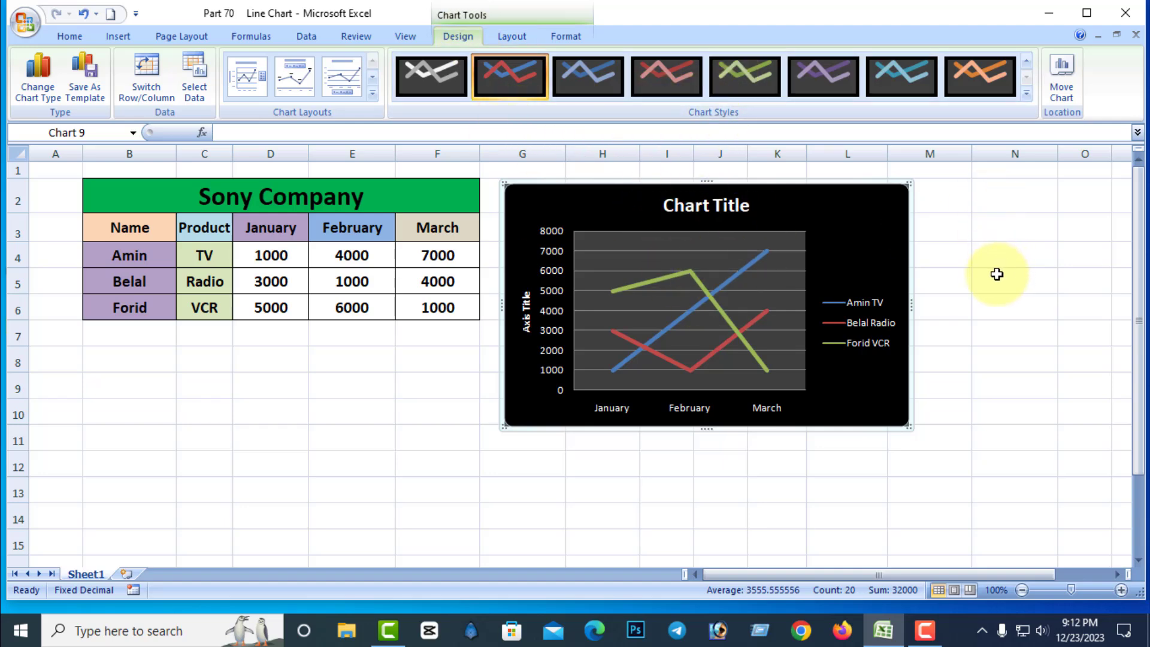
click(514, 38)
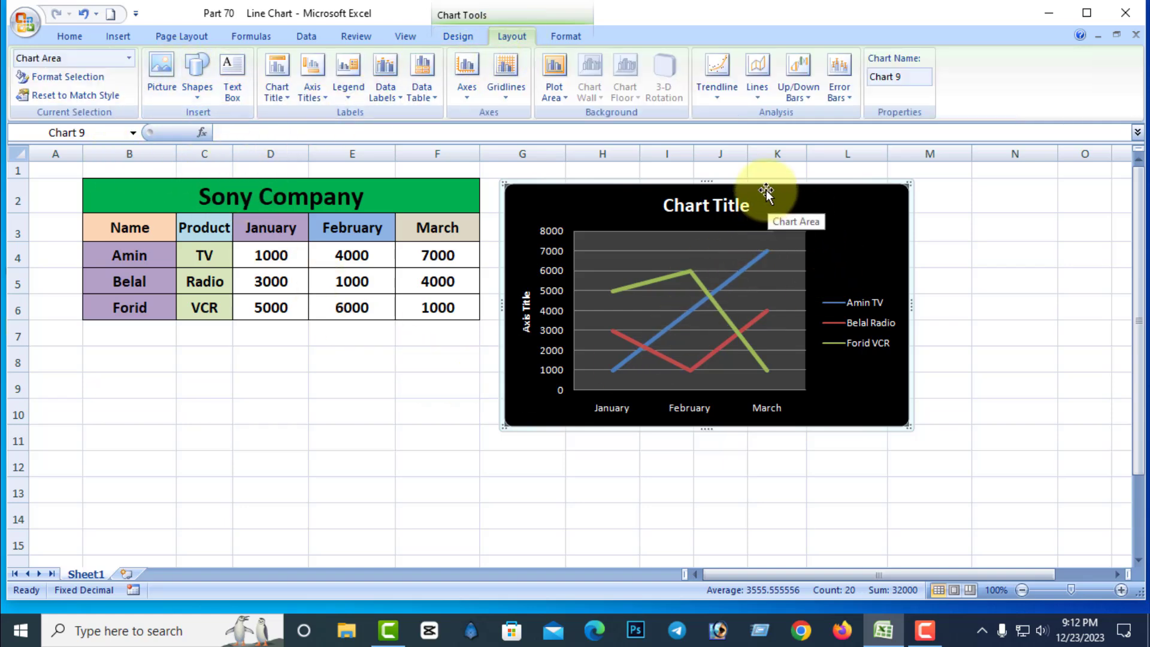
Insert the flower picture into the chart and shrink it to 0.39" by 0.39" in the chart's upper-right corner.
drag(767, 190, 767, 196)
click(166, 86)
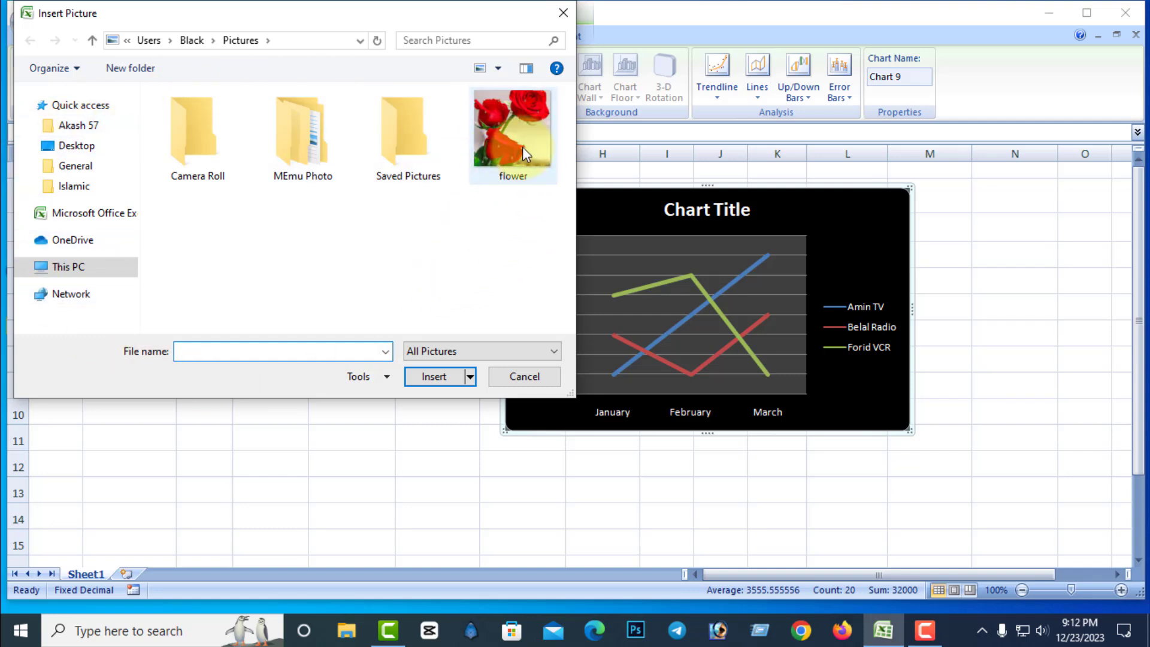
click(508, 125)
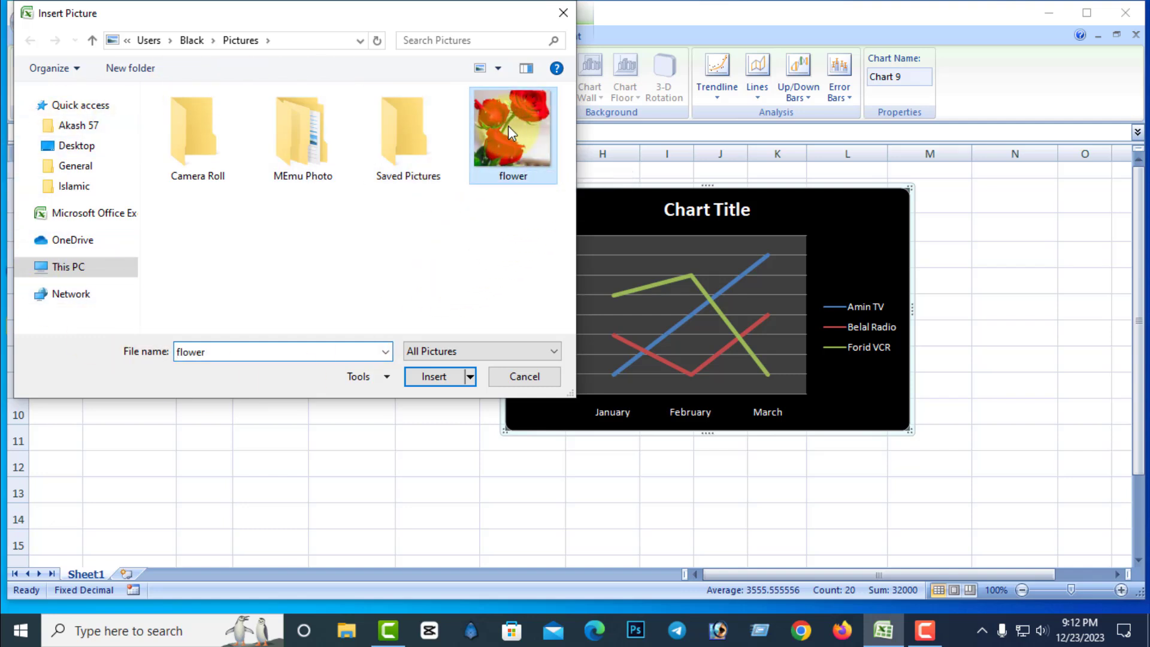
click(434, 377)
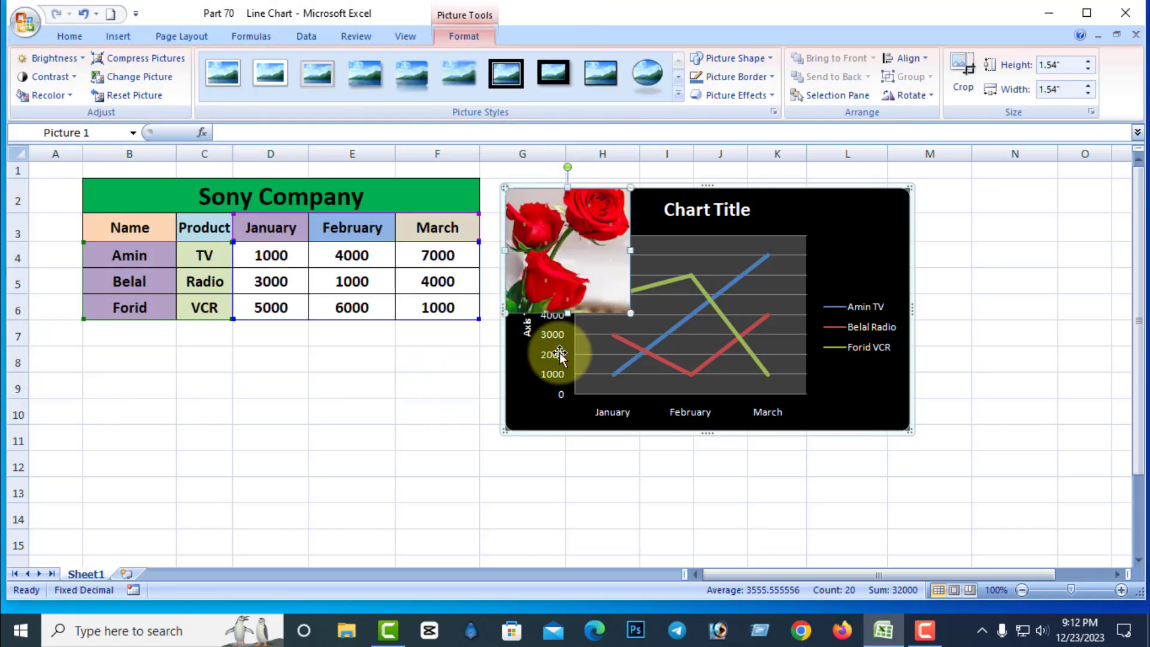
drag(628, 191, 876, 216)
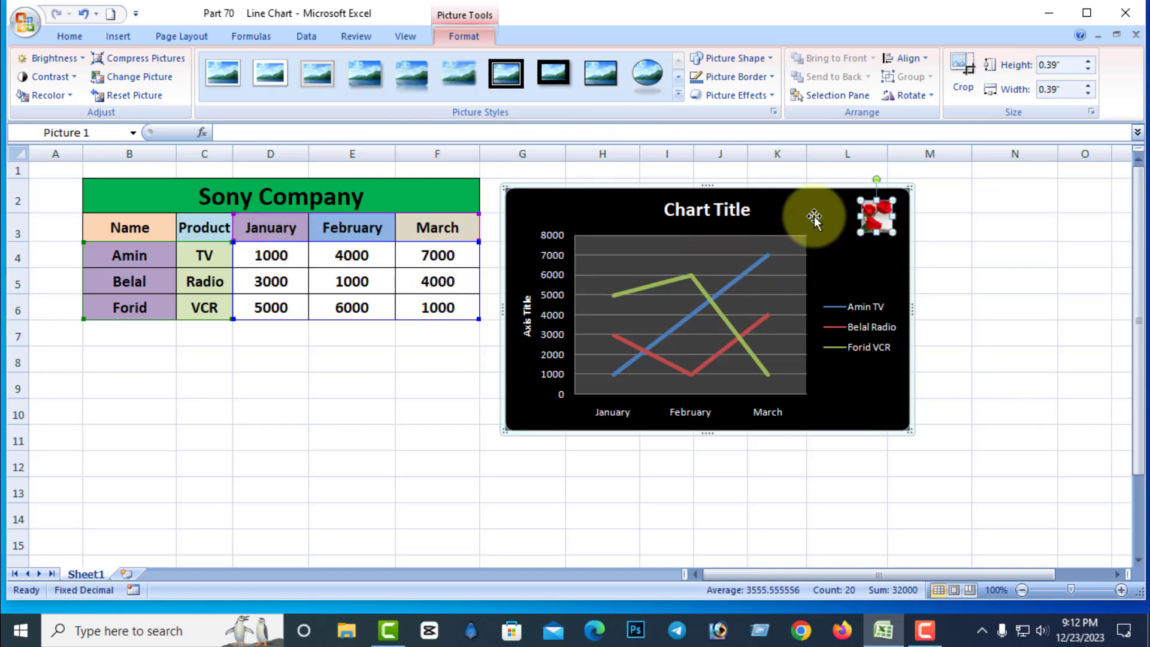
Cut the flower picture out of the chart.
right_click(885, 203)
click(934, 210)
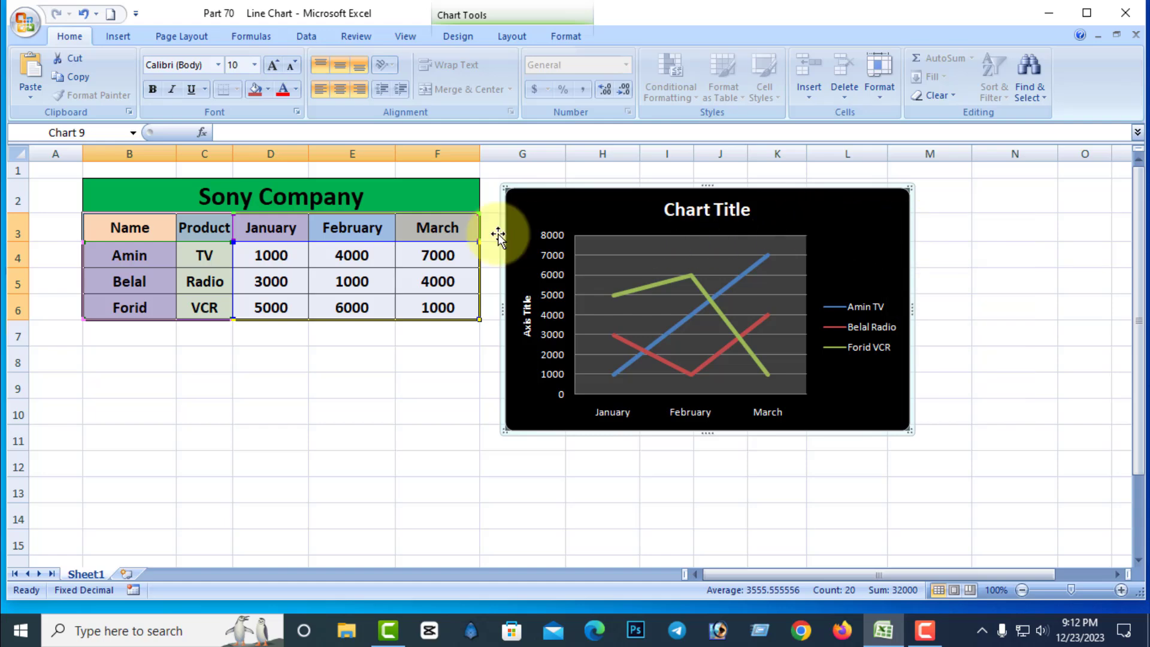
click(512, 37)
click(459, 36)
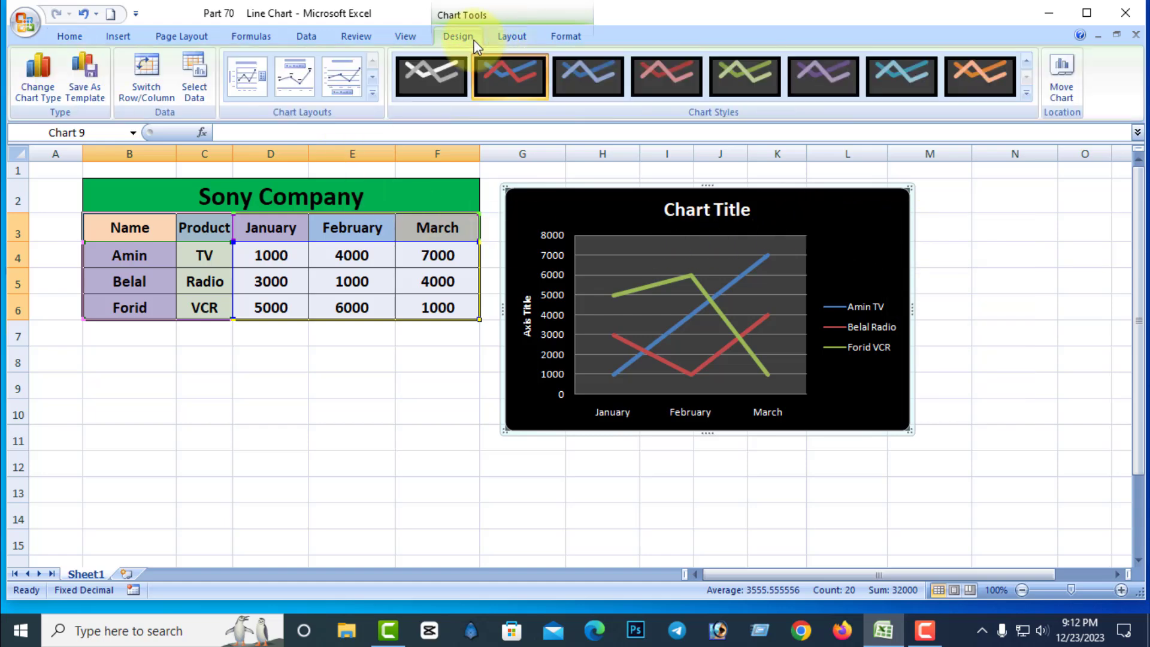
click(518, 37)
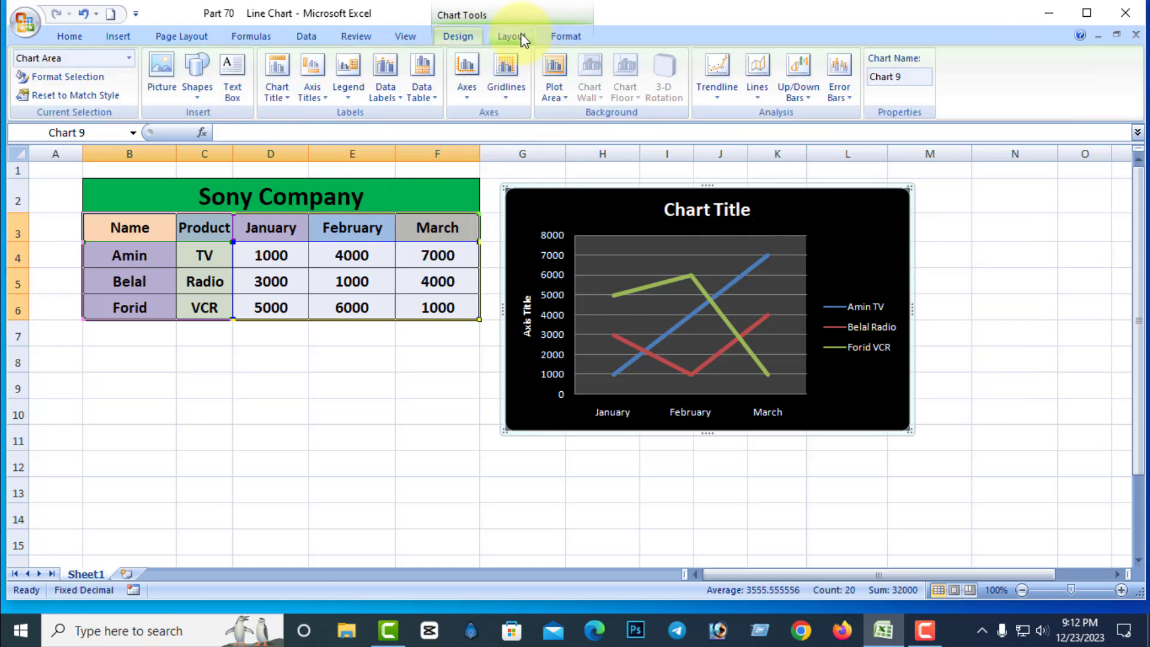
Draw a rounded rectangle about 0.95" wide and 0.78" high on the worksheet below the Sony Company table.
click(208, 93)
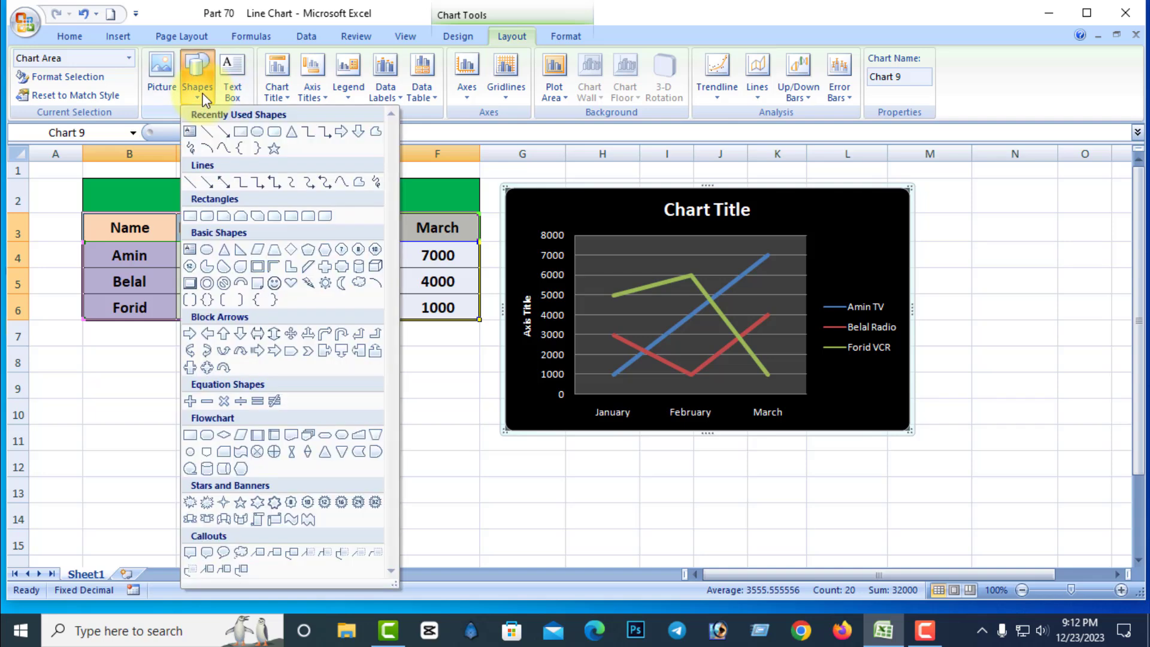
click(274, 132)
drag(165, 376, 242, 440)
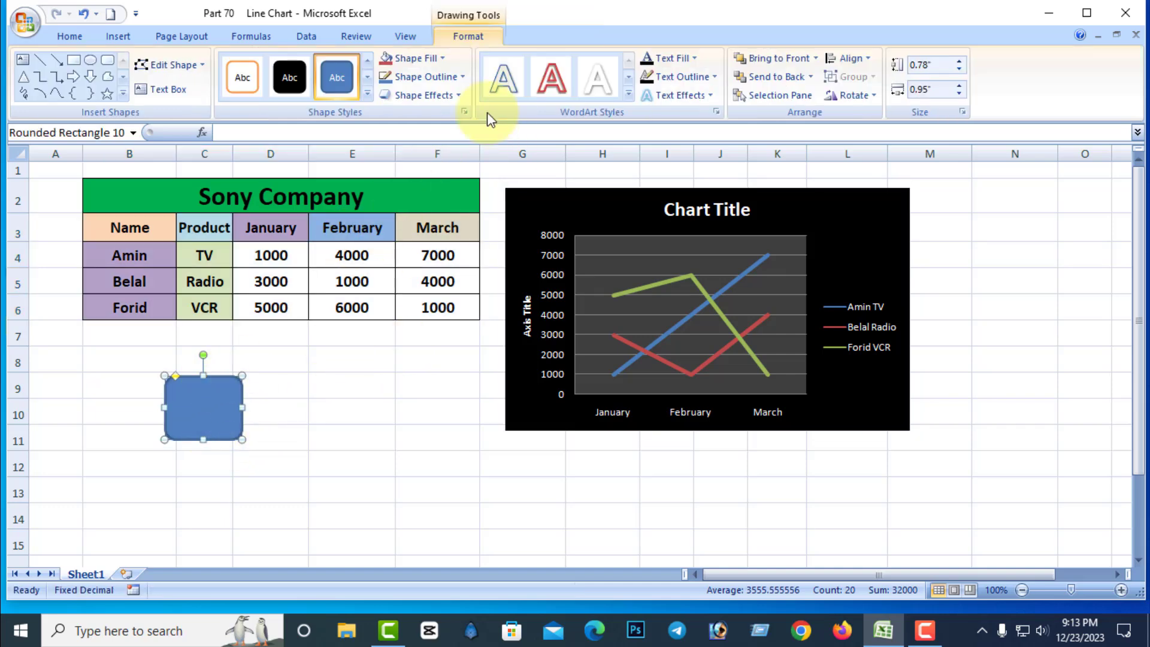
Fill the rounded rectangle with standard red and set its outline weight to 2¼ pt.
click(442, 58)
click(395, 204)
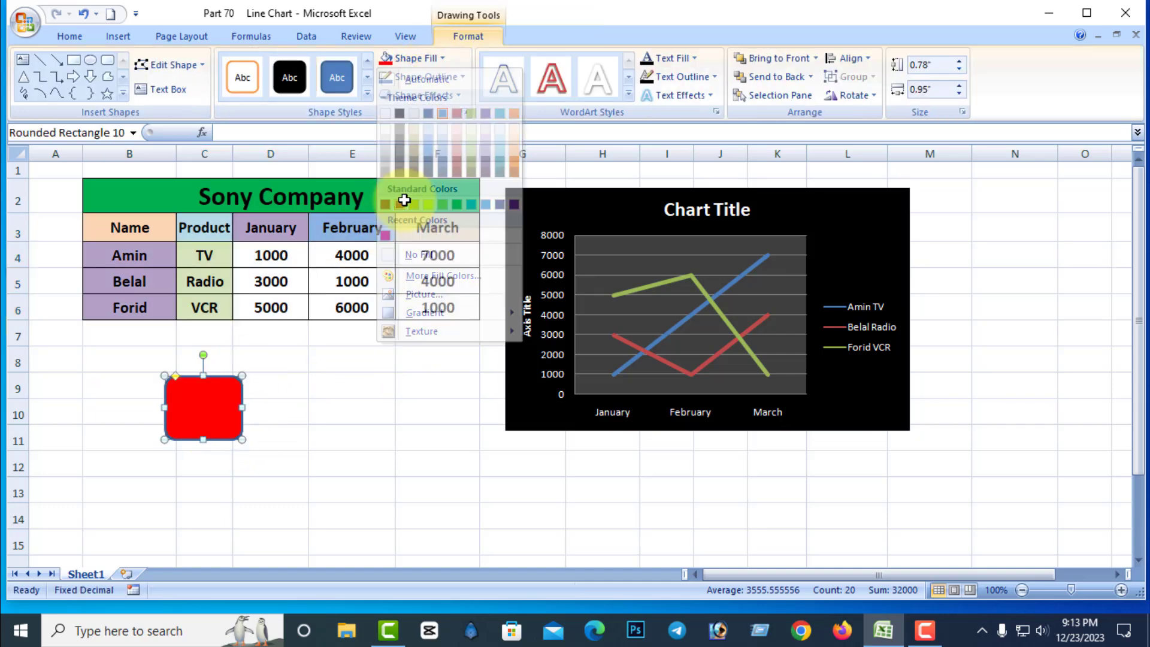
click(458, 77)
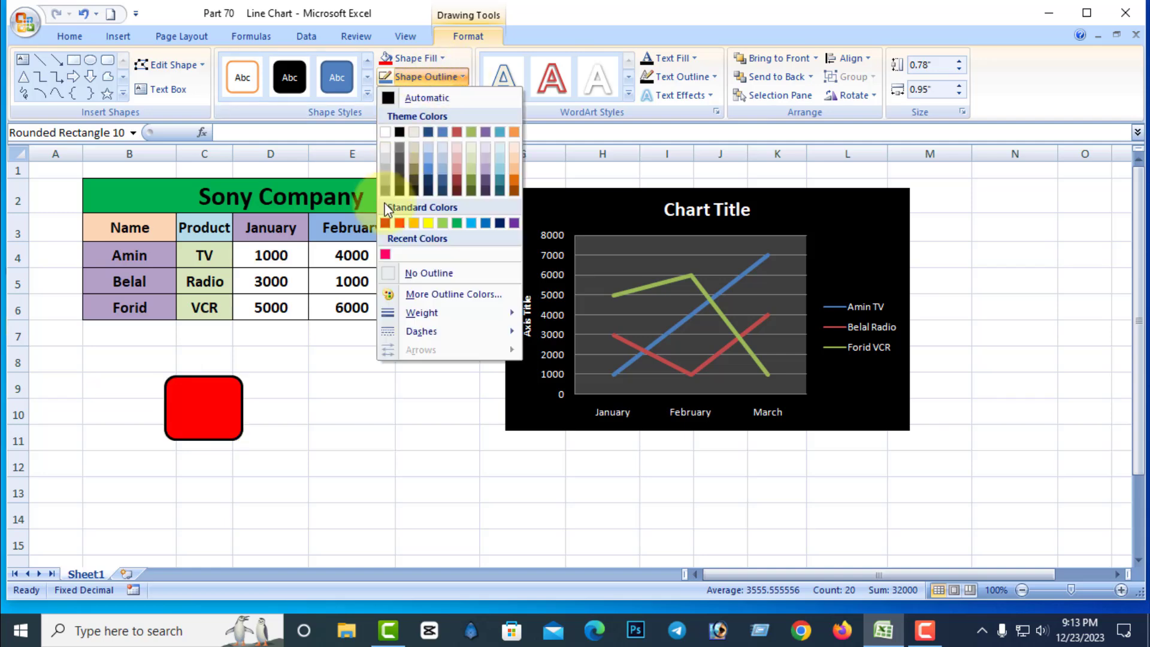
mouse_move(415, 311)
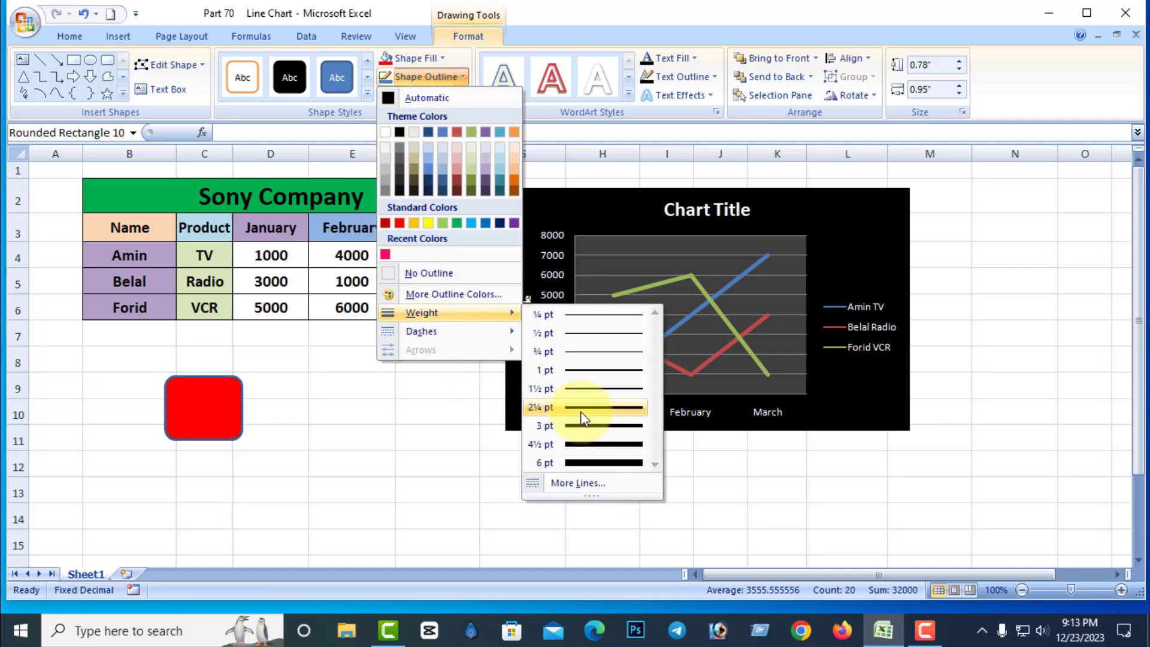
click(561, 407)
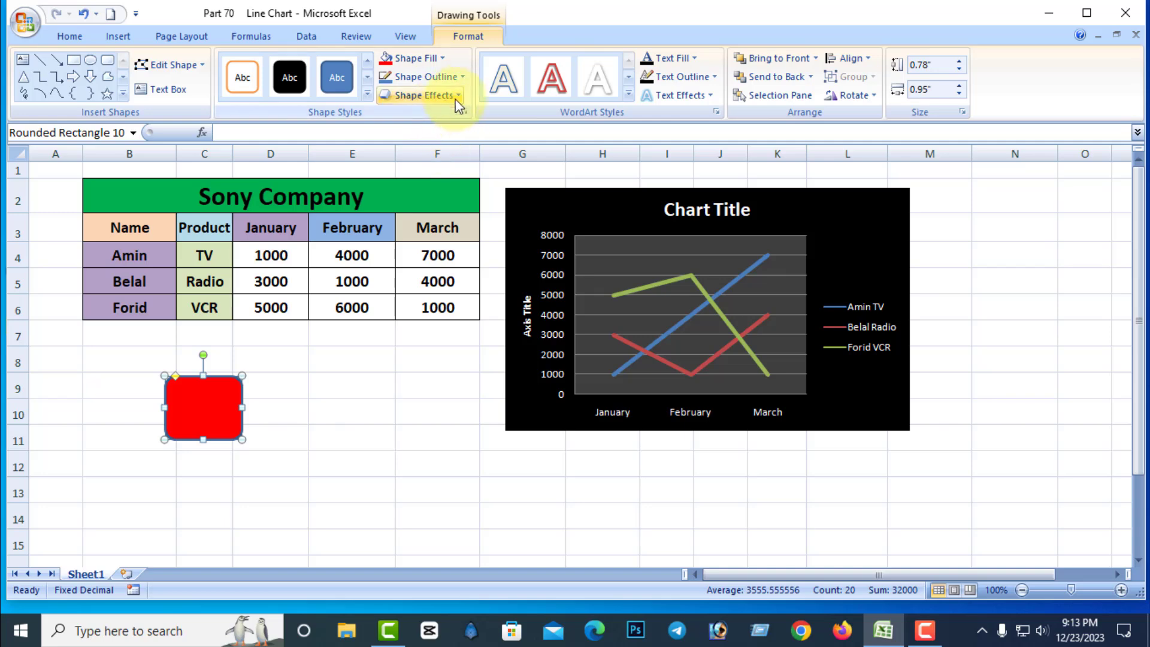
Give the red rectangle a perspective shadow, then shrink it to about 0.26" by 0.51" over the chart's upper-right corner.
click(462, 95)
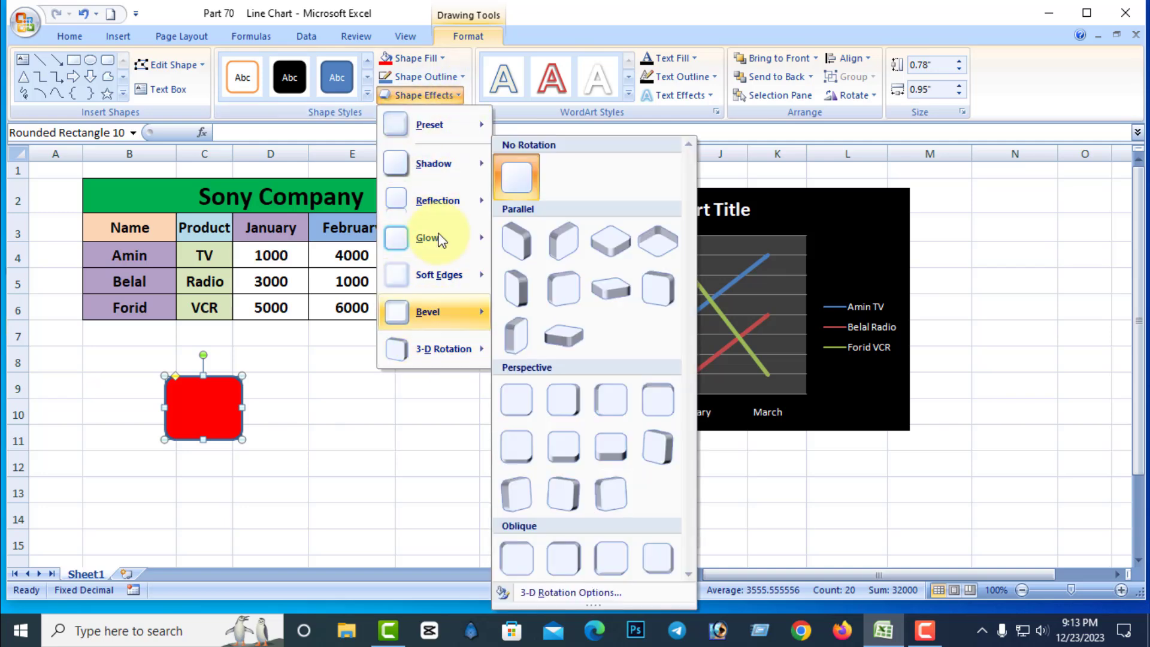
mouse_move(428, 163)
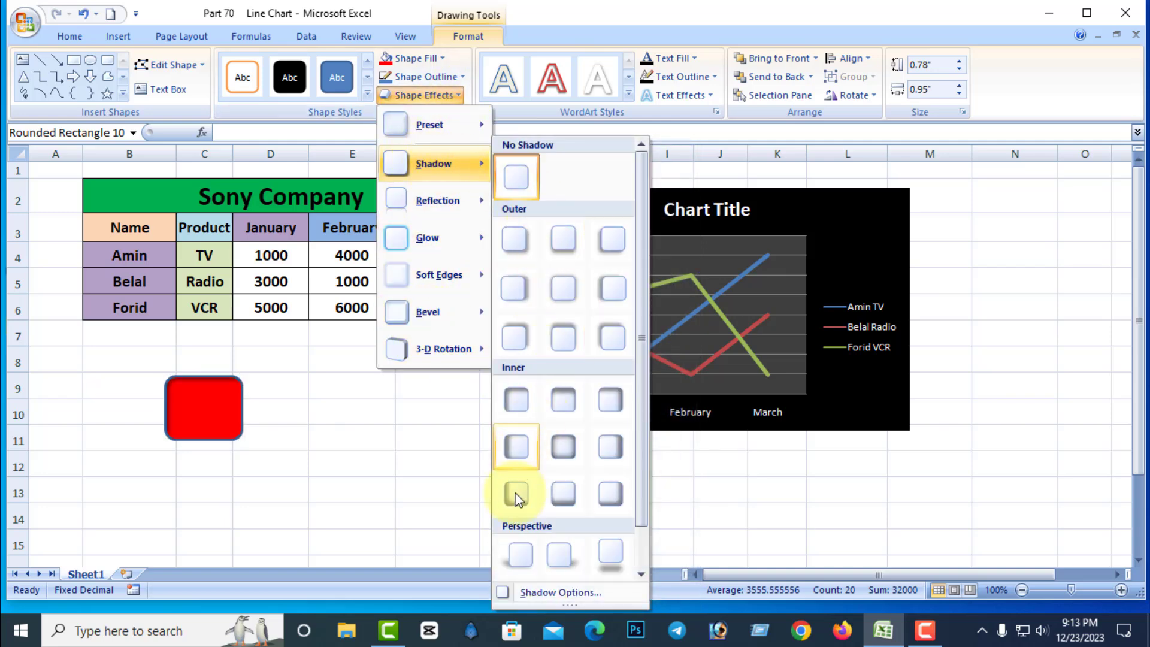
click(519, 558)
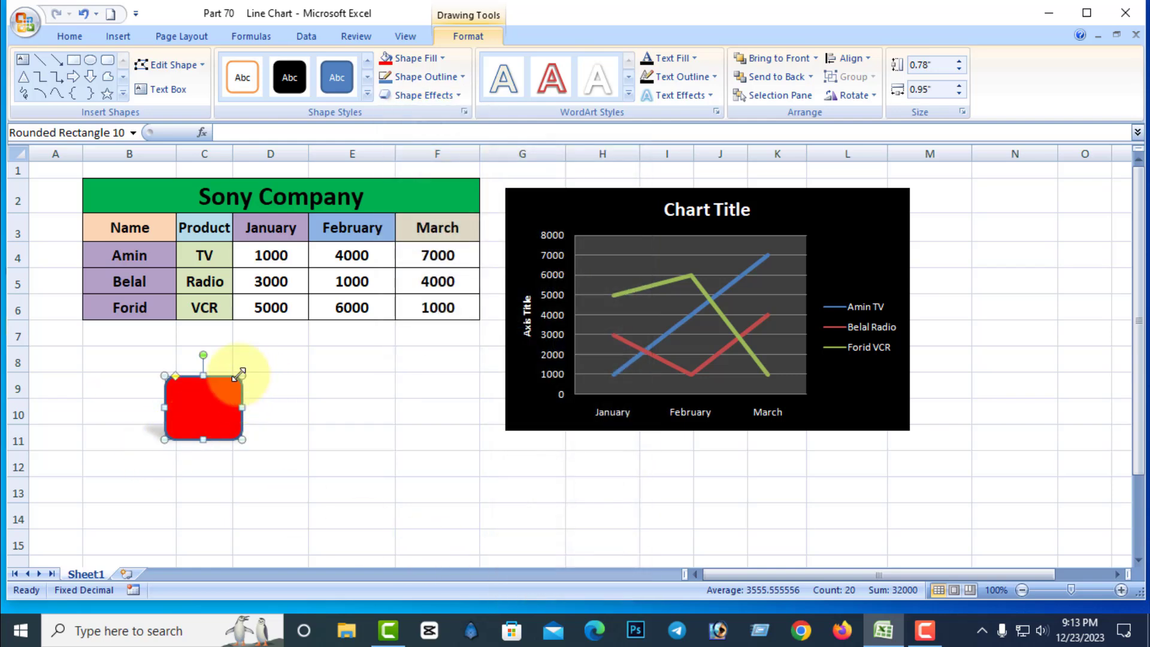
drag(243, 376, 867, 215)
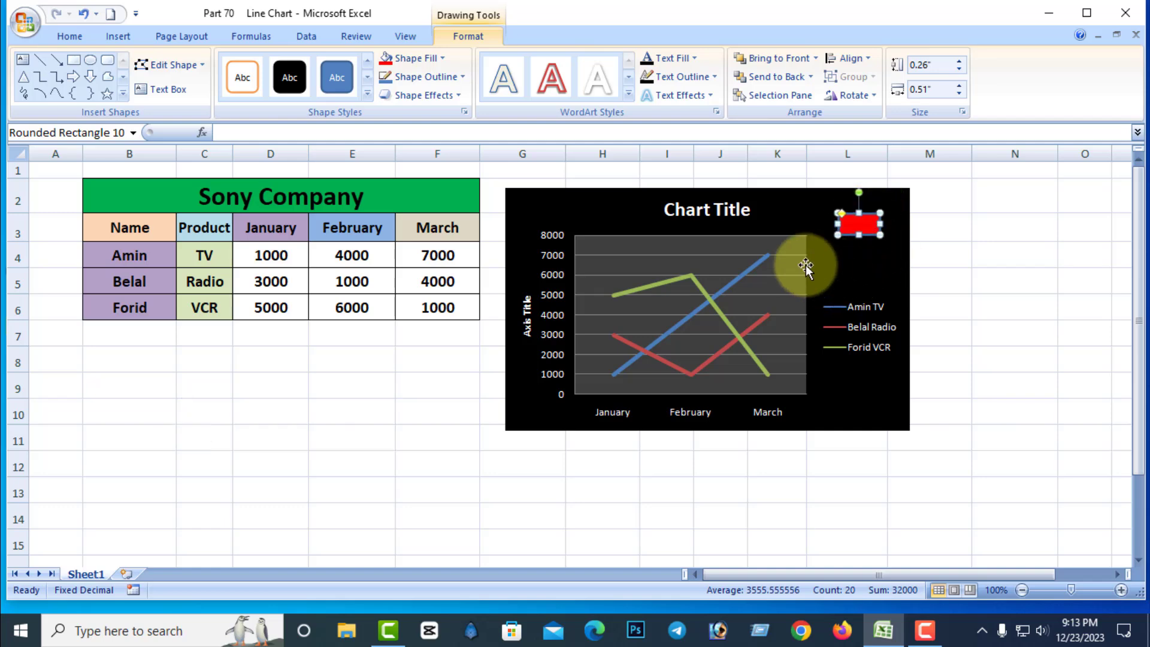
Cut the red rounded rectangle off the chart.
right_click(872, 216)
key(Escape)
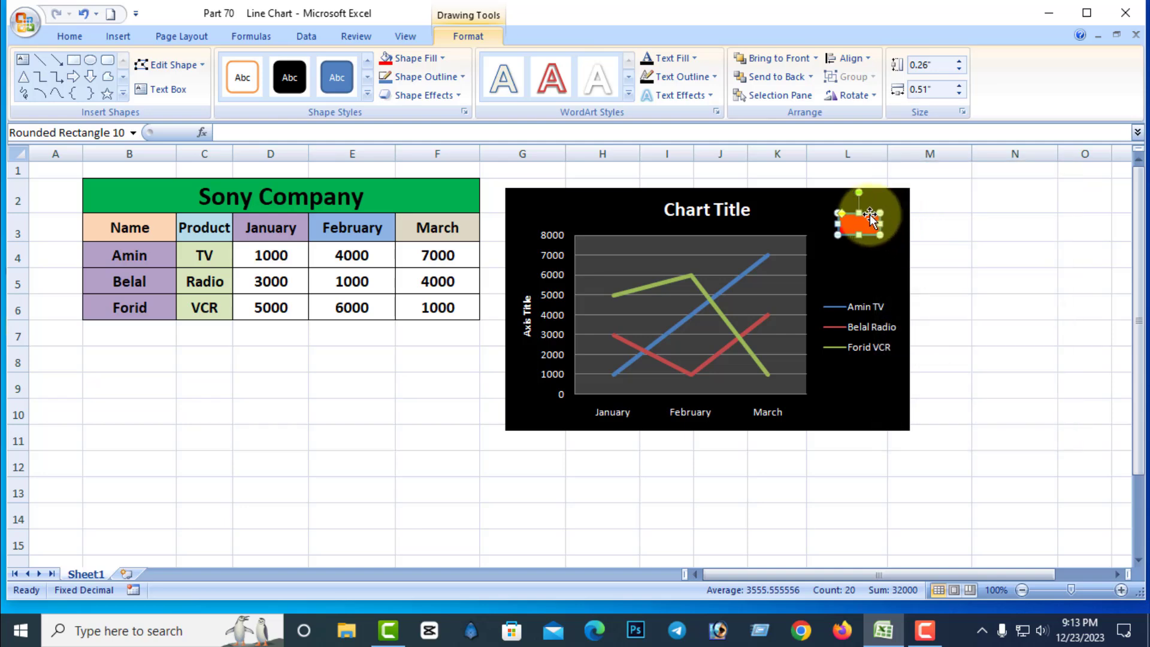
right_click(870, 220)
click(907, 226)
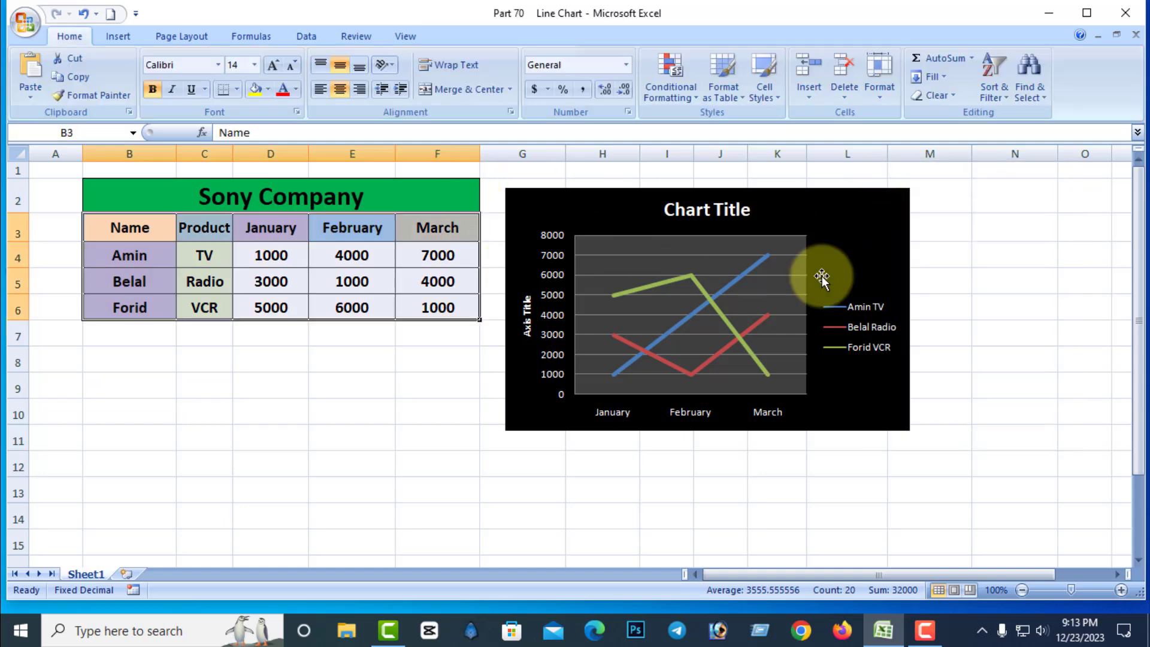
Insert a text box containing "AAAAA" in the chart's upper-right area, above the legend.
click(841, 250)
click(512, 37)
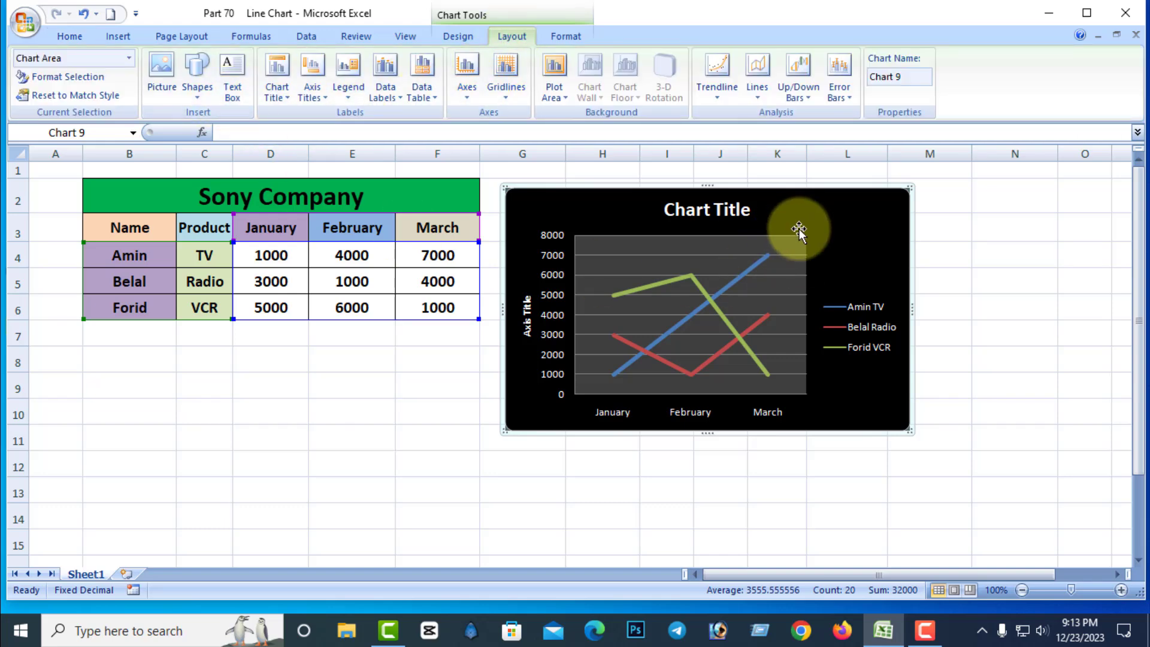
click(234, 87)
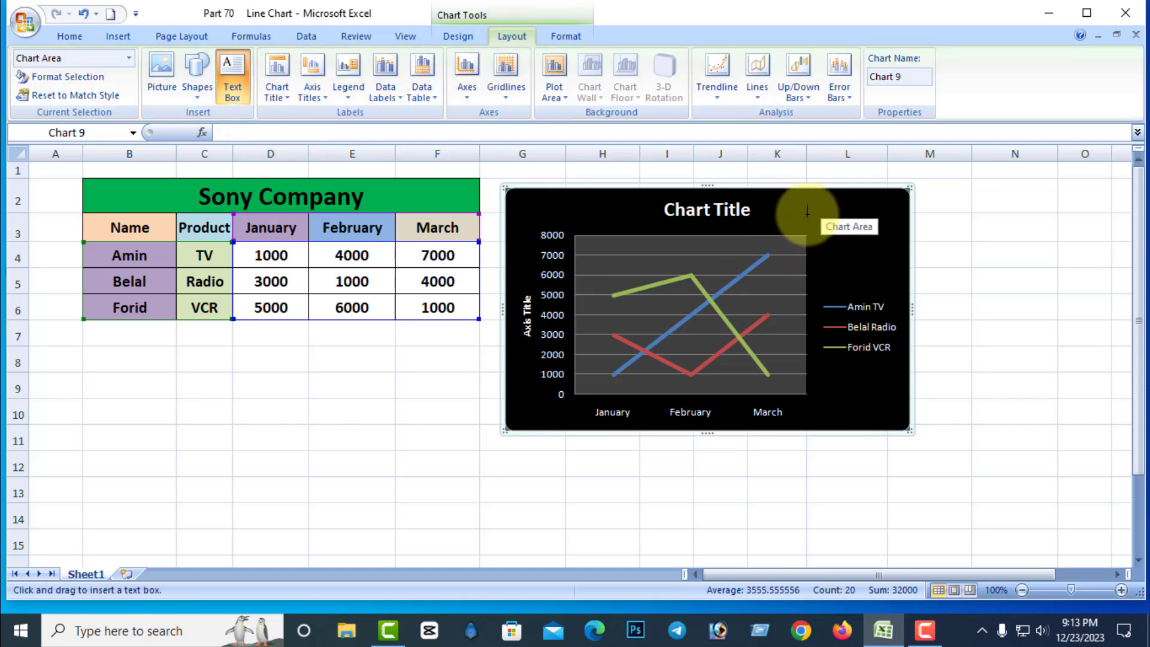
mouse_move(811, 209)
mouse_down()
mouse_move(878, 259)
mouse_move(888, 252)
mouse_up()
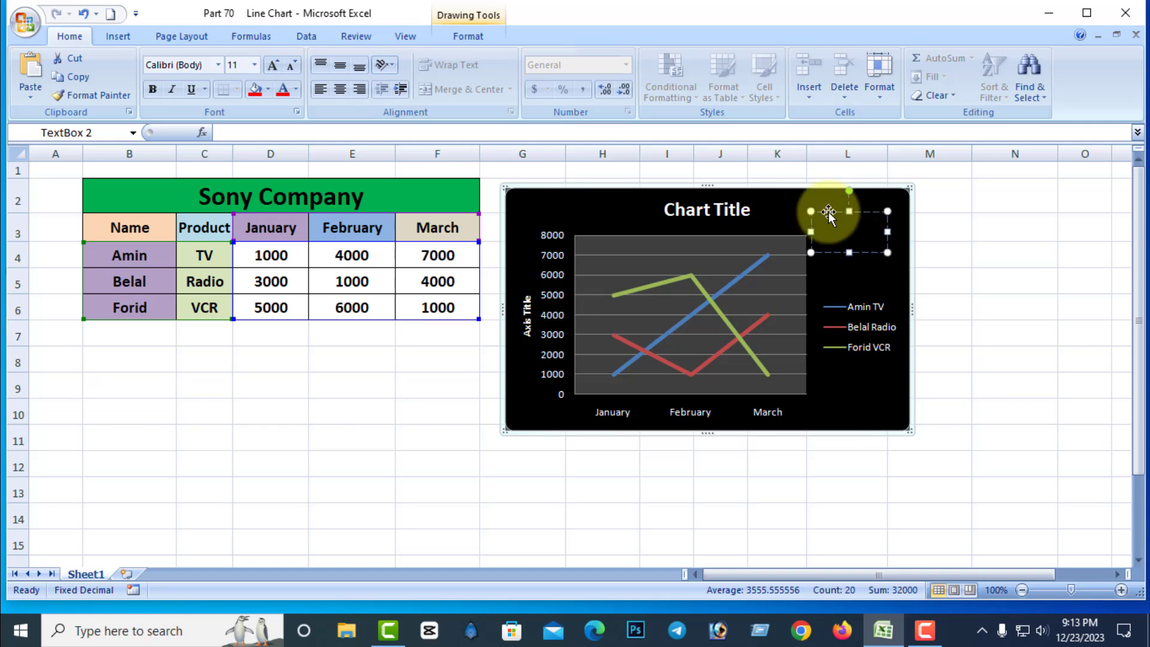
Change the font color of the "AAAAA" text to white.
drag(824, 225, 868, 229)
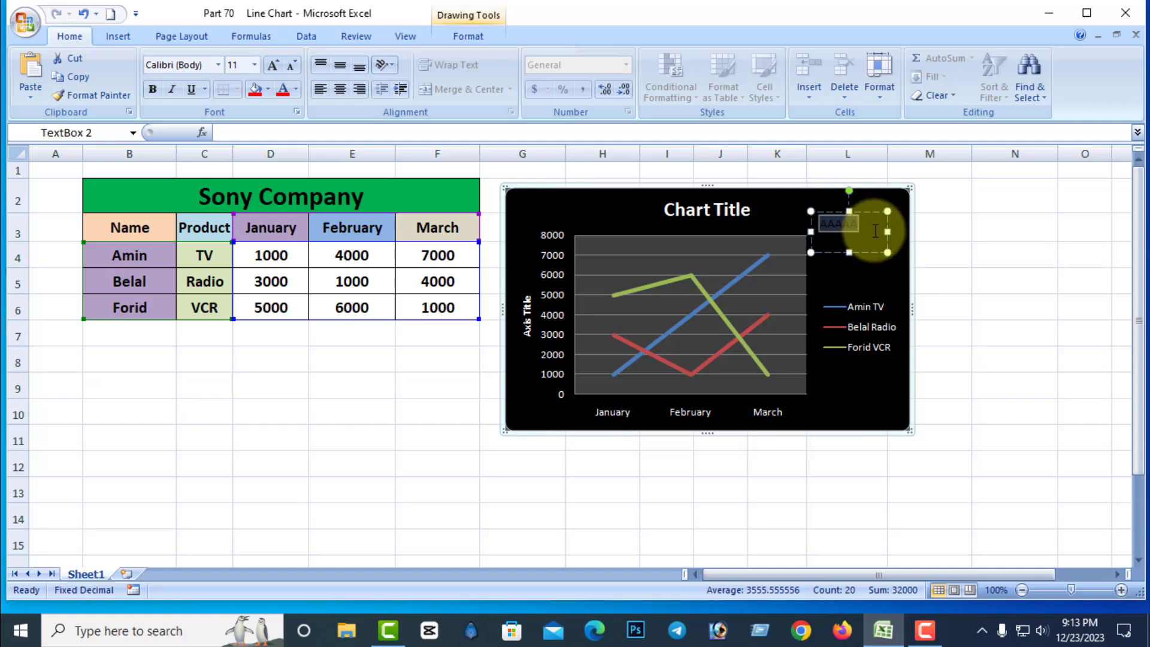
click(296, 89)
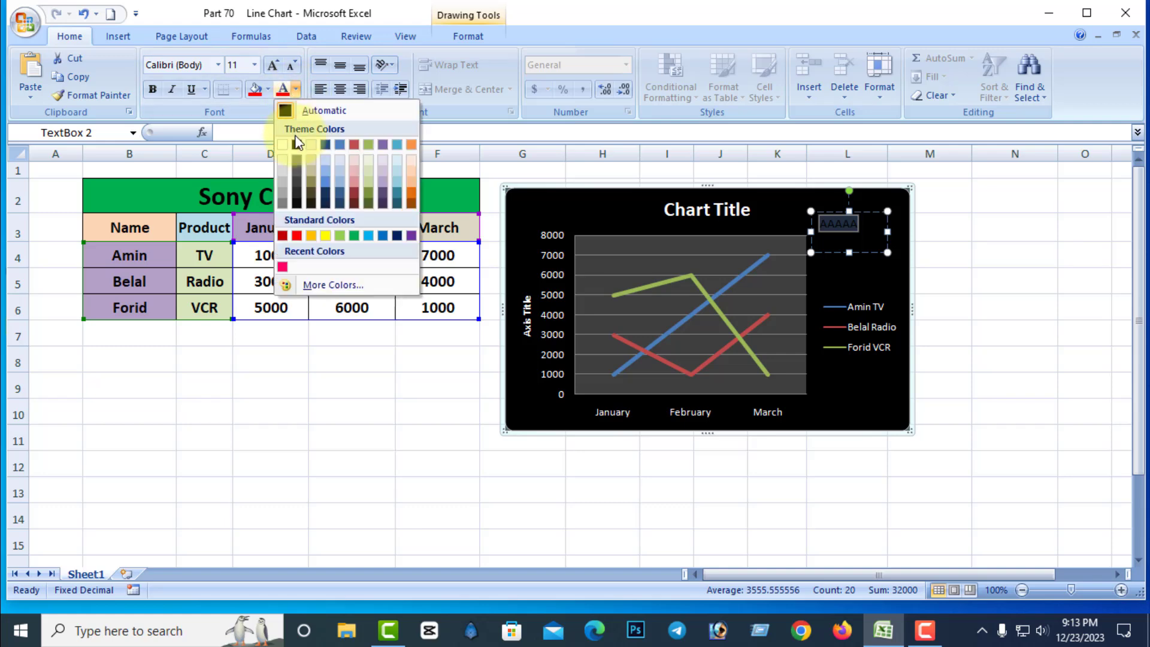
click(324, 144)
click(975, 295)
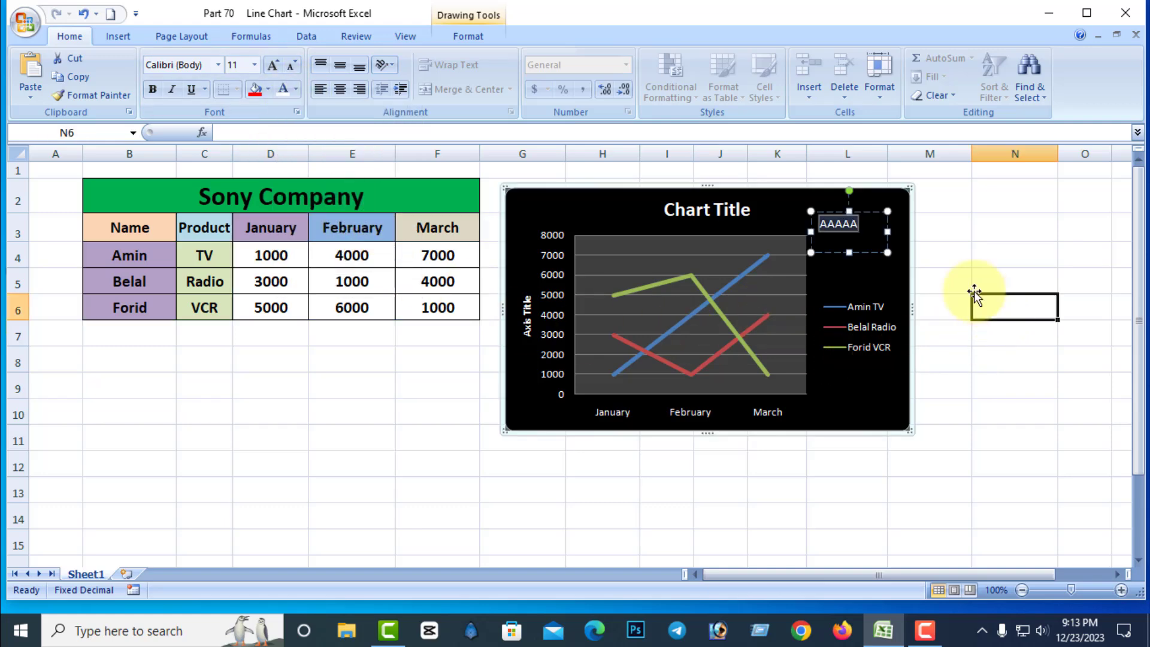
Cut the "AAAAA" text box out of the chart.
click(861, 229)
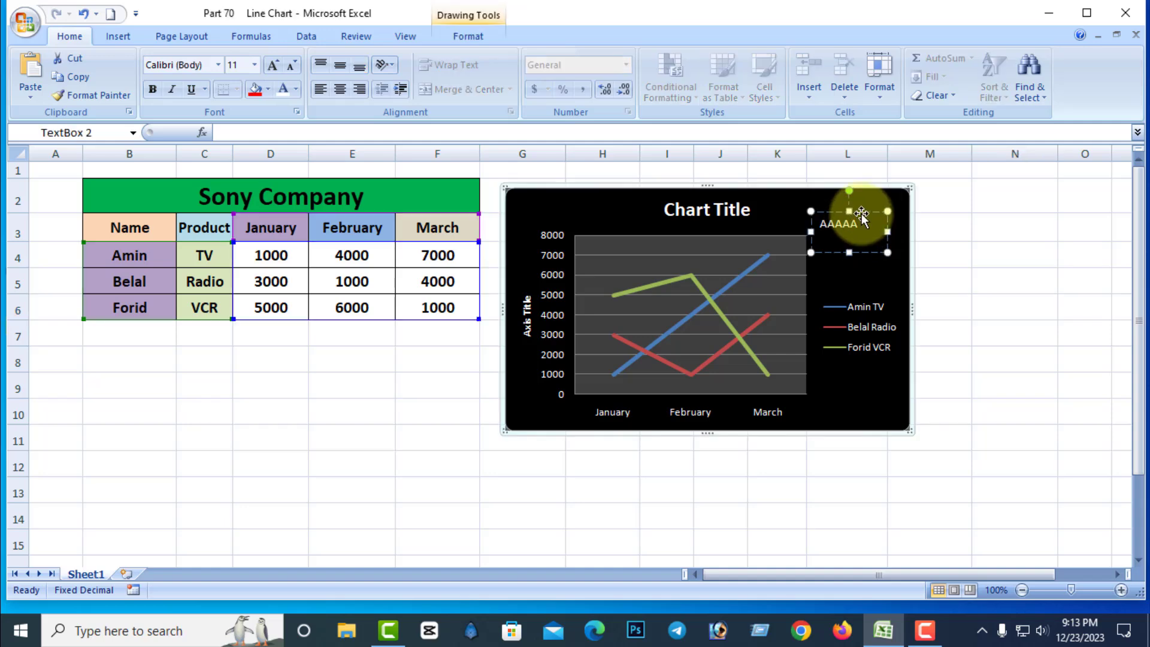
right_click(862, 214)
click(900, 226)
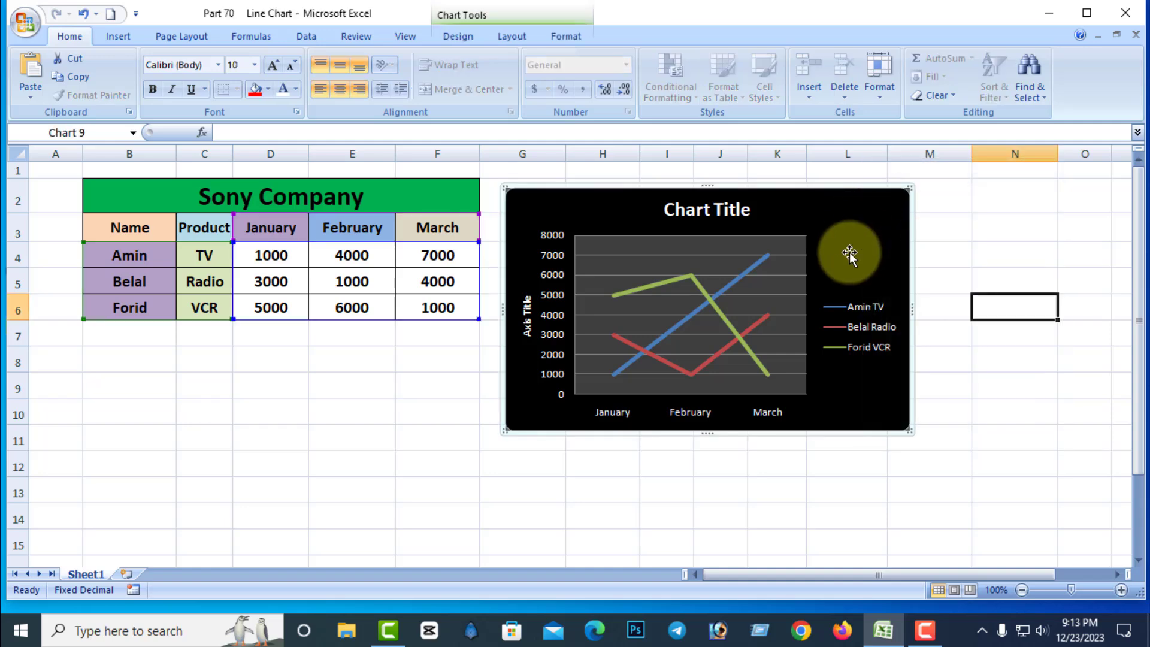
key(Escape)
Remove the title from the Sony Company line chart.
click(888, 239)
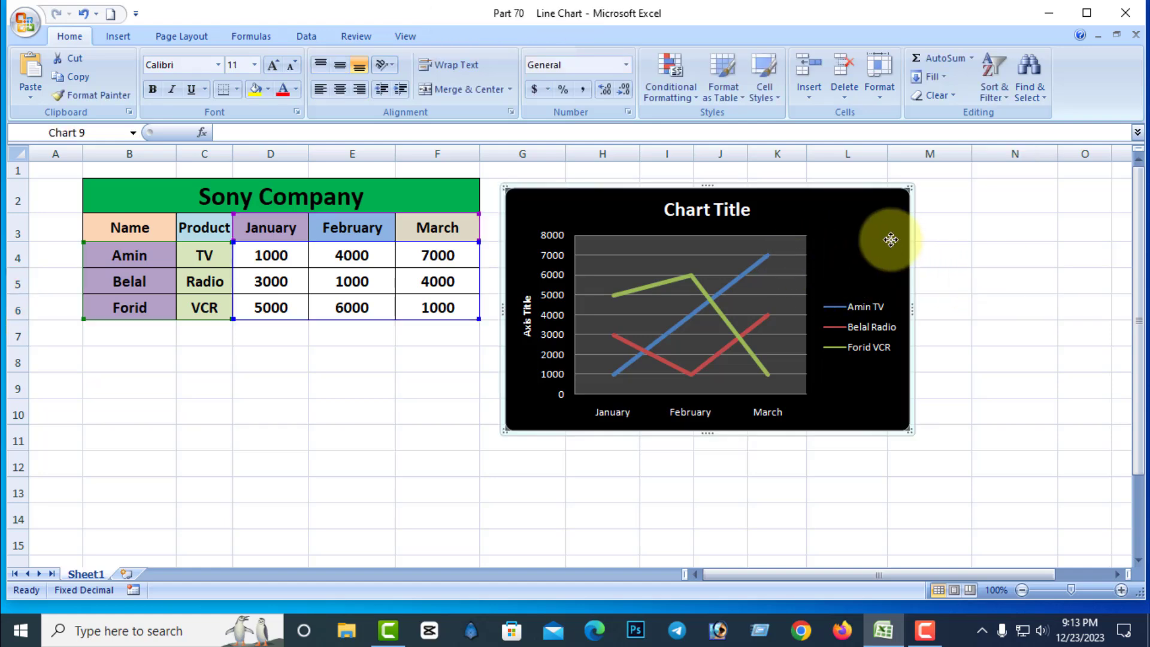
click(512, 36)
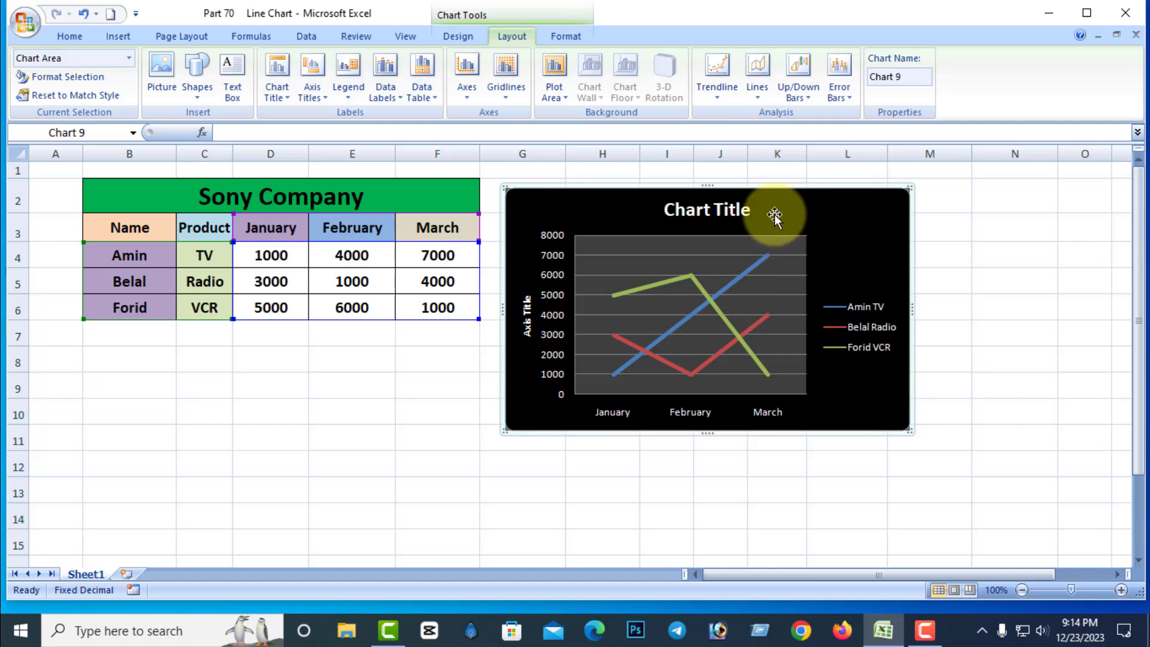
click(290, 103)
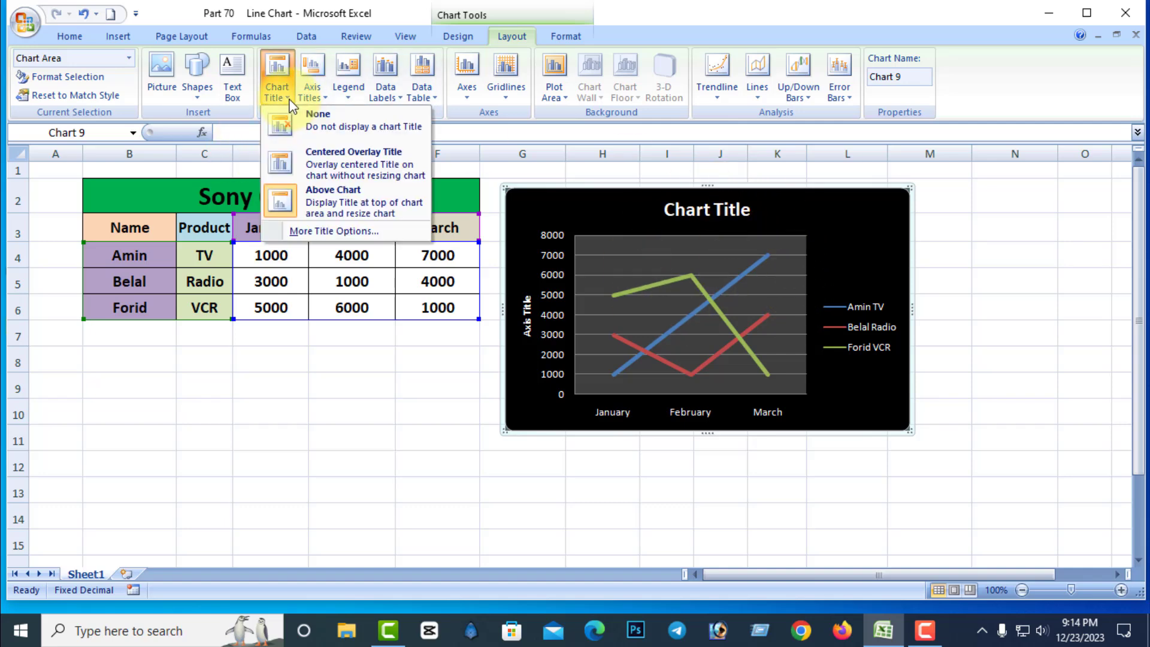
click(327, 121)
Add the chart title as a centered overlay, then switch its placement to Above Chart.
click(278, 90)
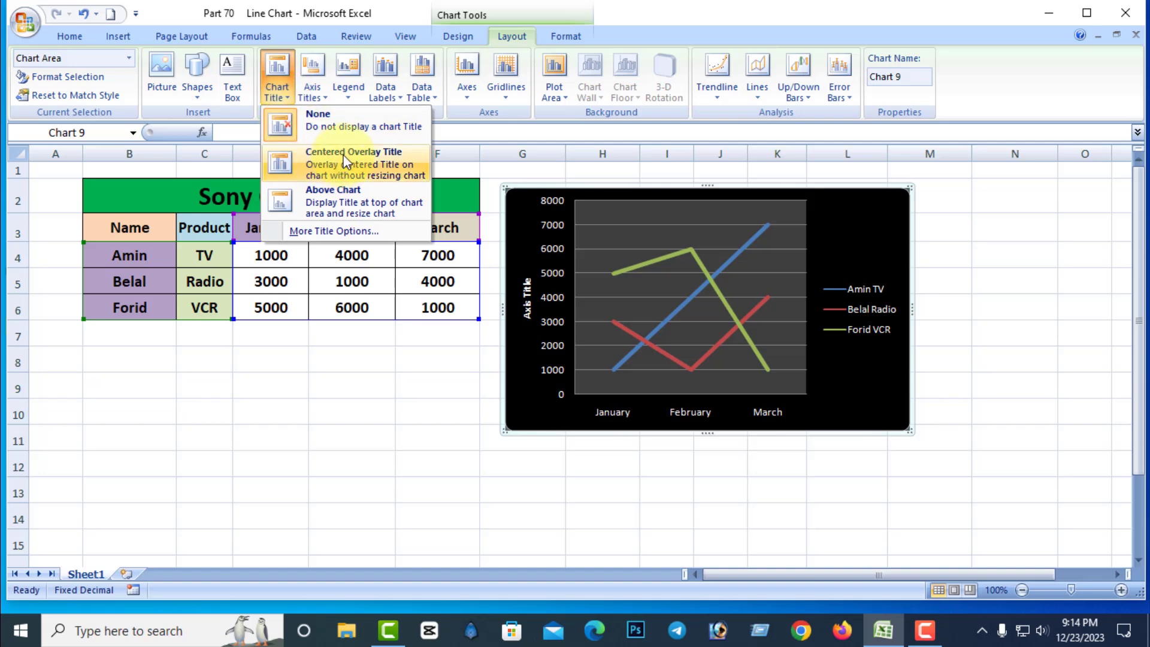
click(346, 160)
click(285, 98)
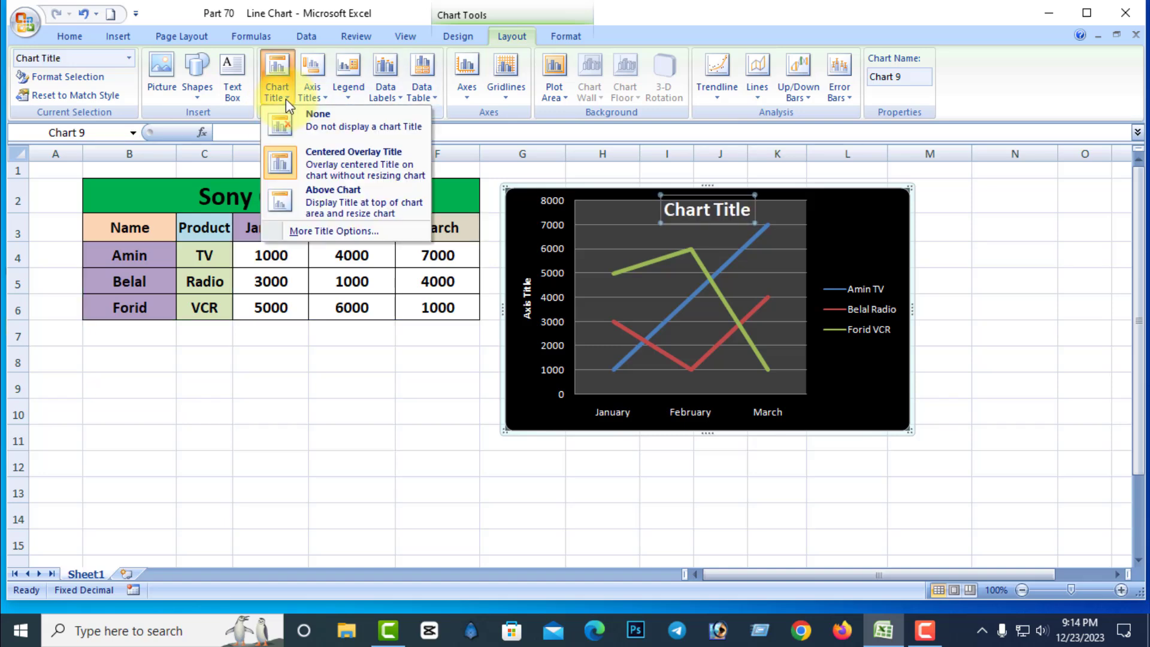
click(336, 202)
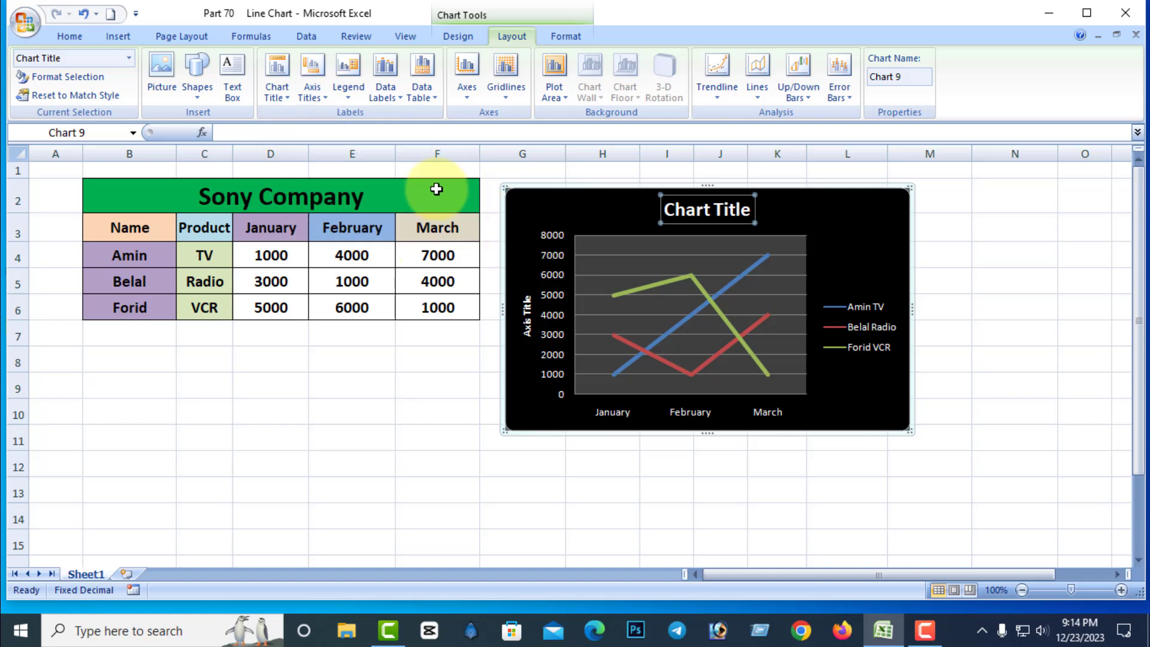
Try solid, gradient and texture fills on the chart title, then set it to No fill.
click(289, 99)
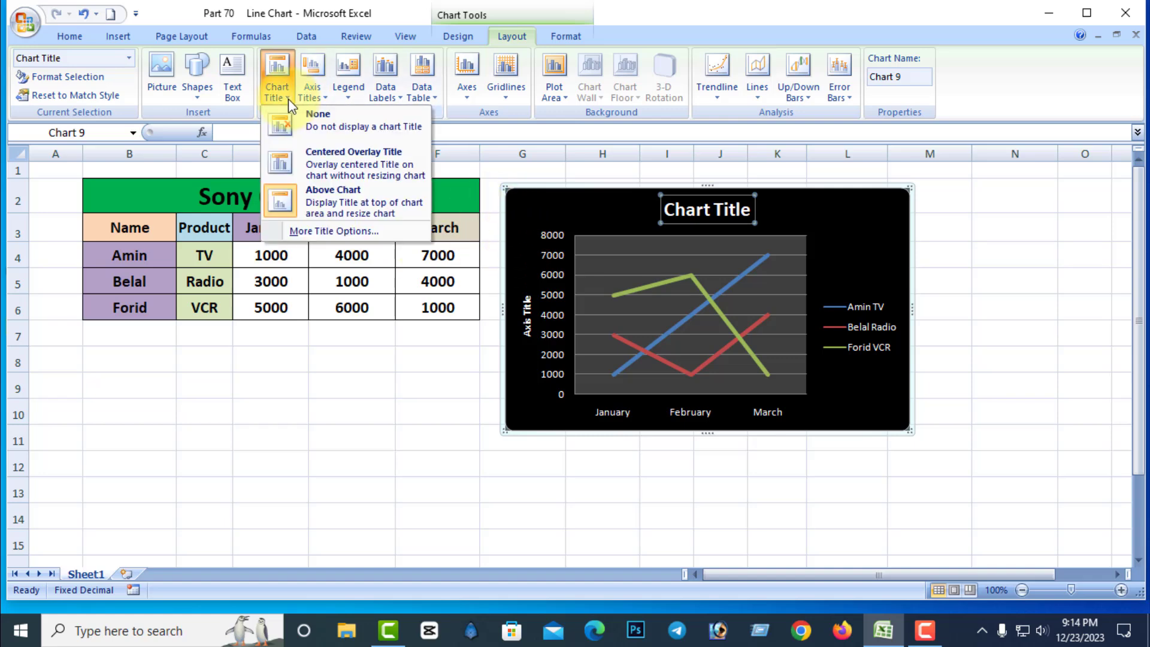
click(343, 231)
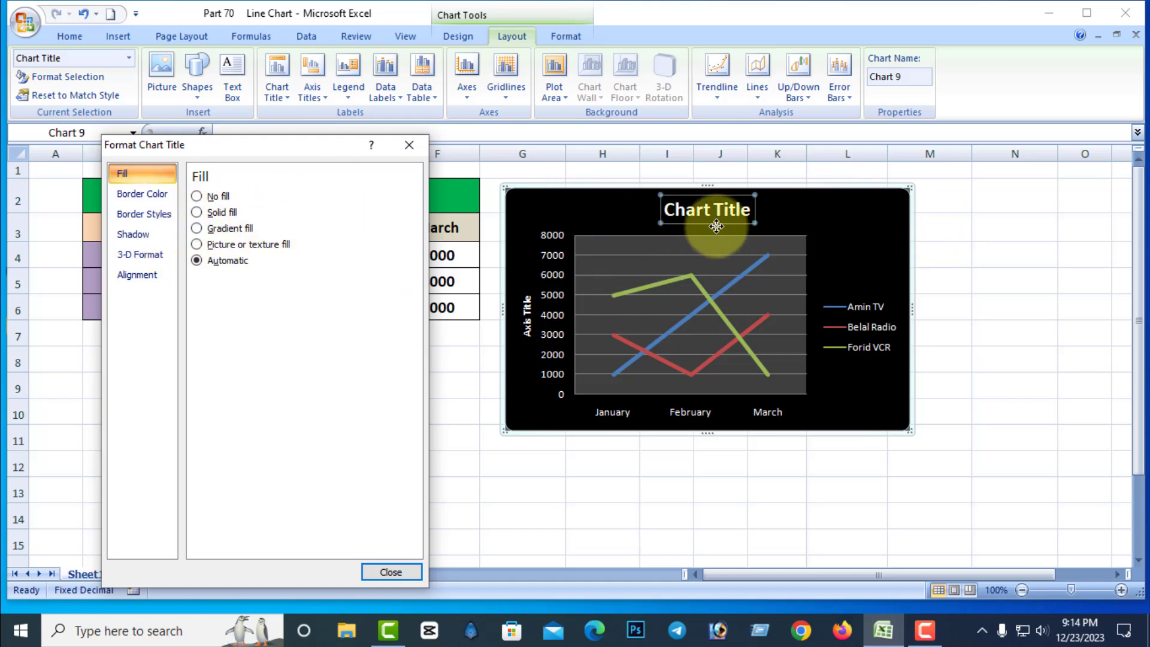
click(197, 212)
click(197, 229)
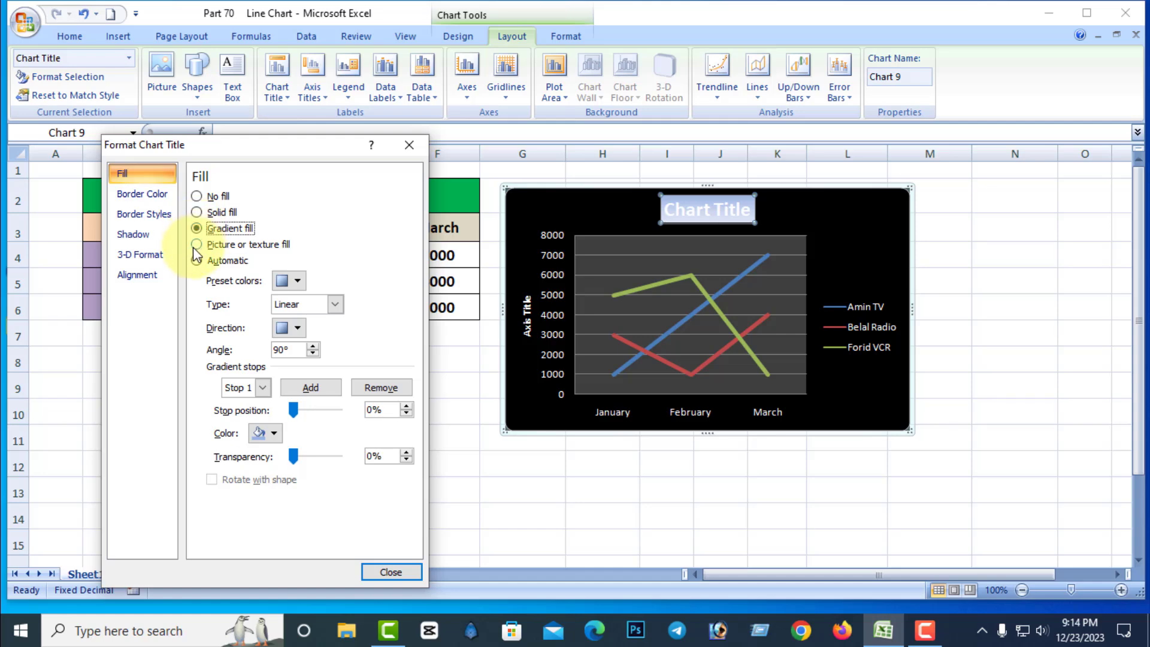
click(195, 246)
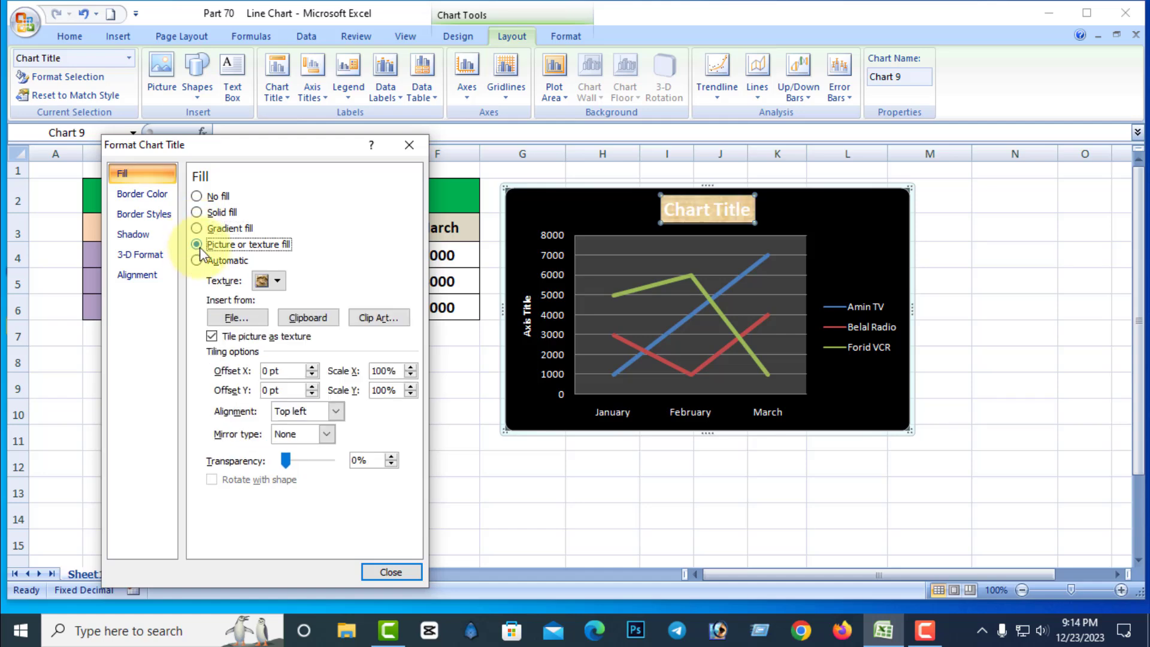
click(196, 196)
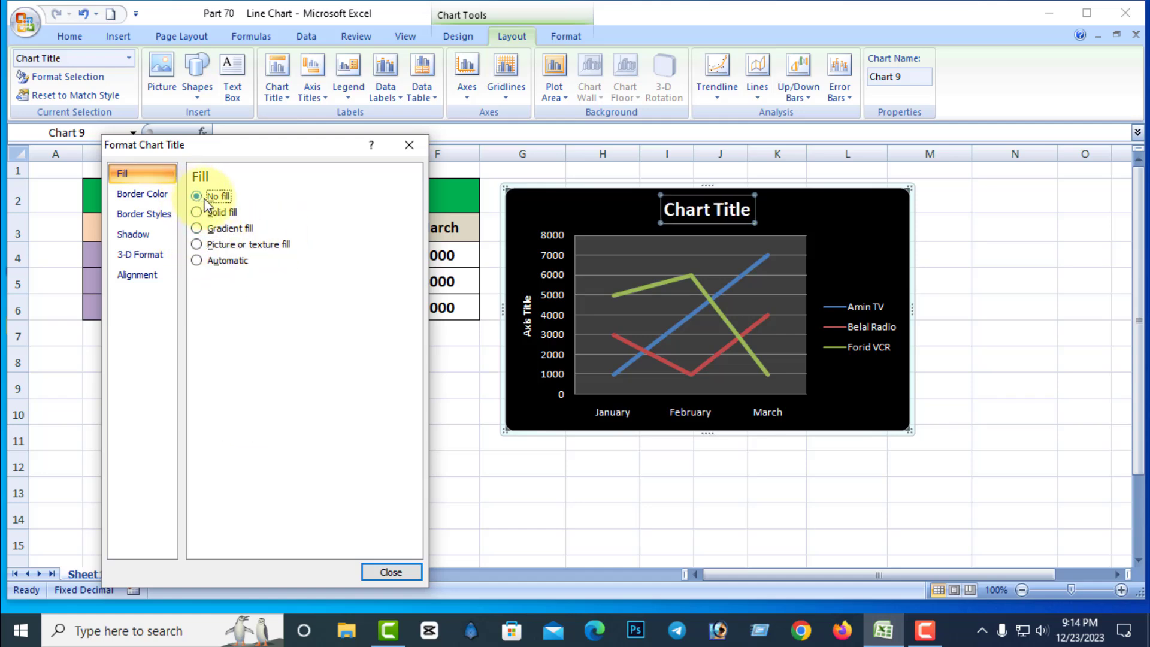
click(392, 572)
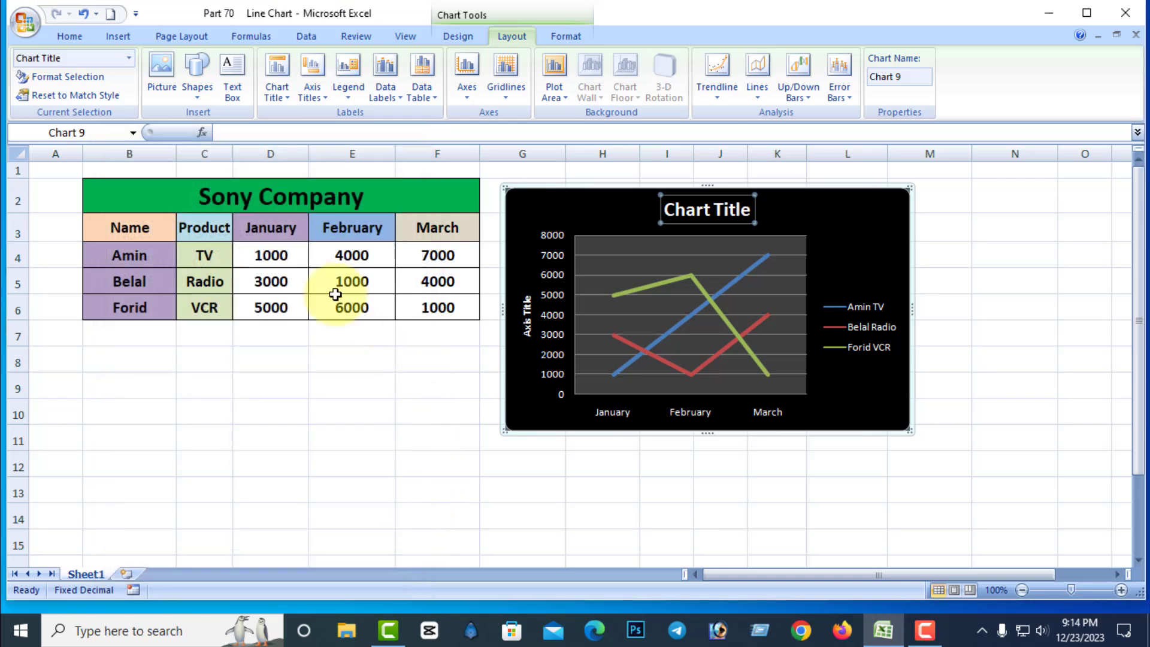
Add a primary horizontal axis title below the axis.
click(325, 96)
mouse_move(354, 116)
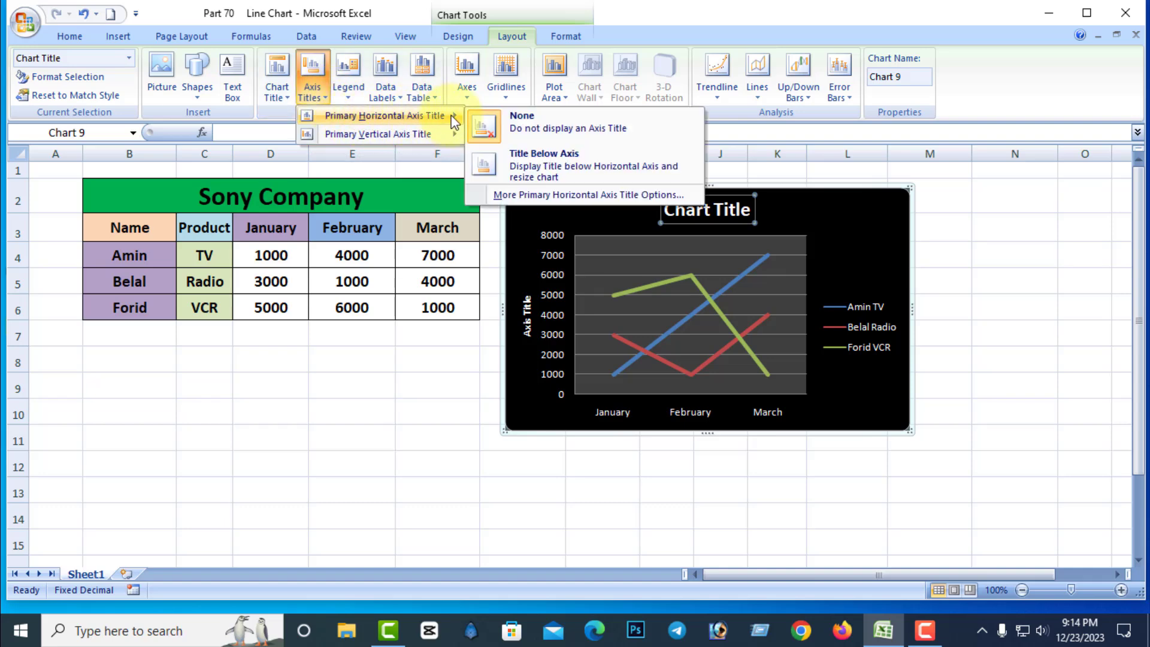
click(553, 159)
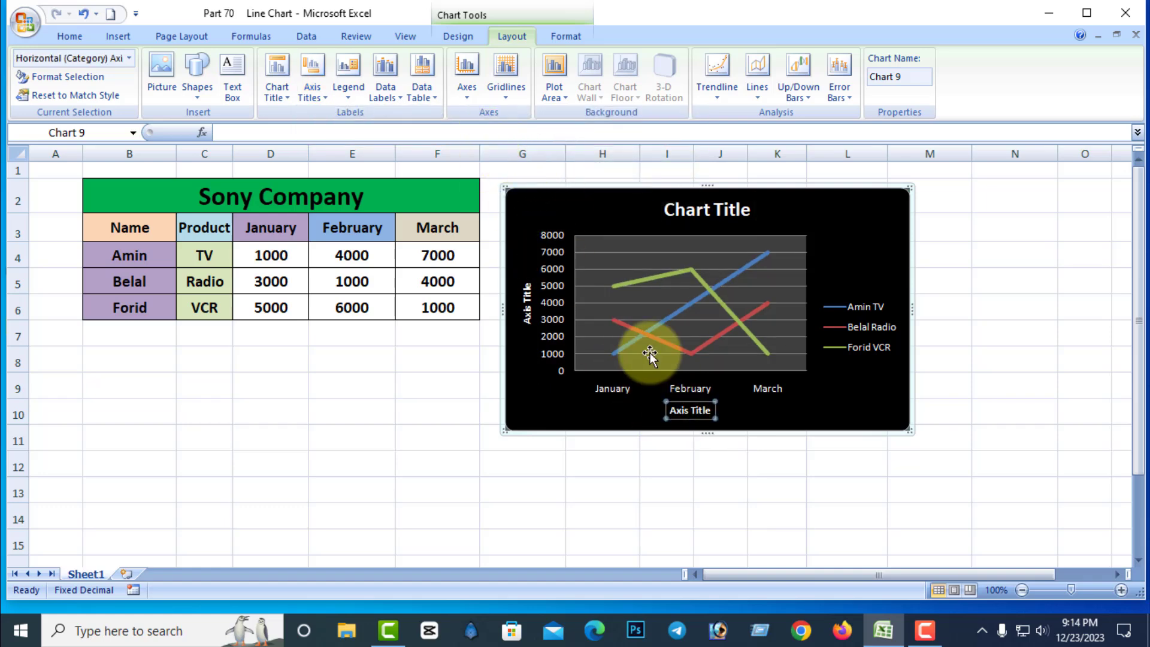
Try gradient and picture or texture fills on the horizontal axis title, then set it to No fill.
click(312, 91)
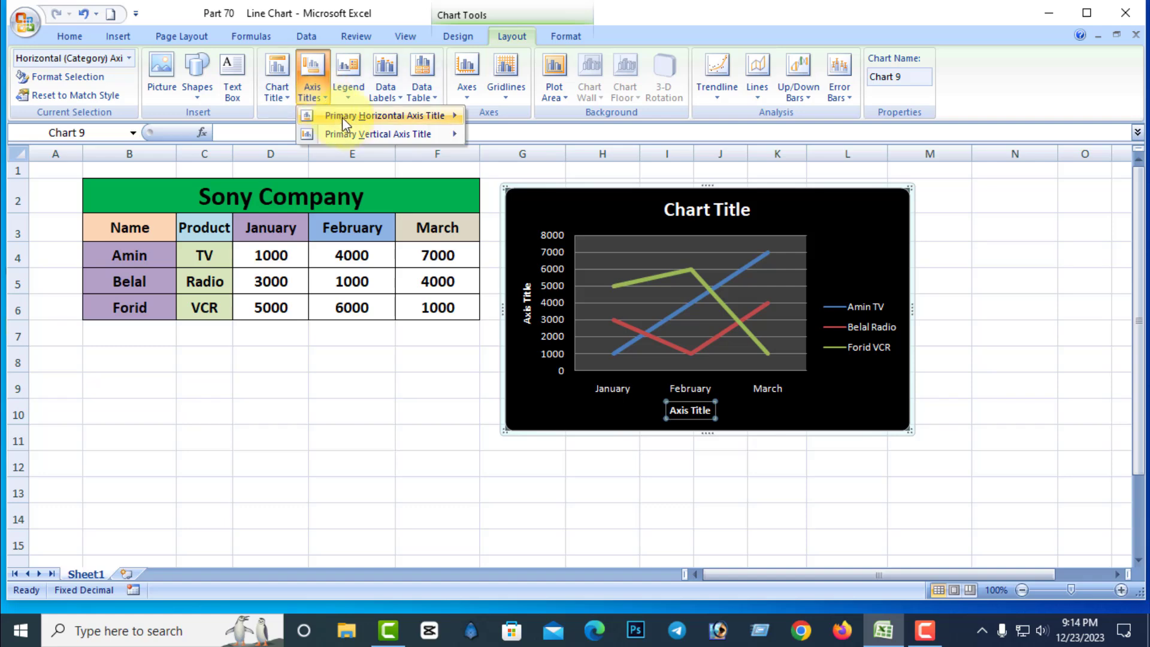
mouse_move(345, 116)
click(541, 194)
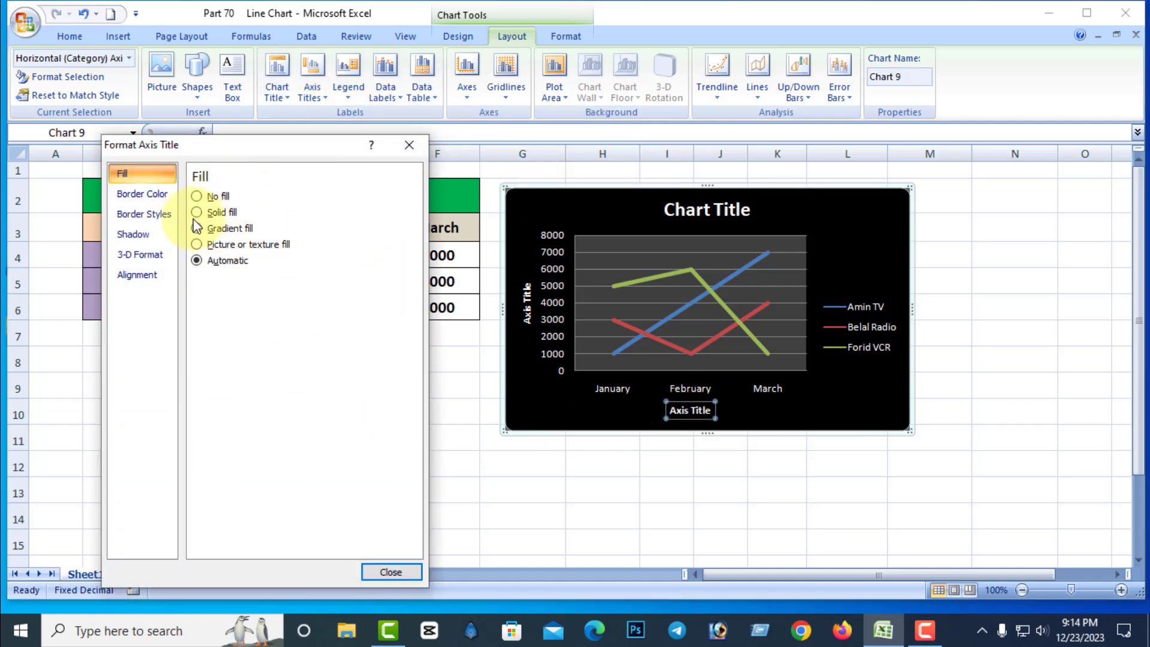
click(197, 228)
click(196, 245)
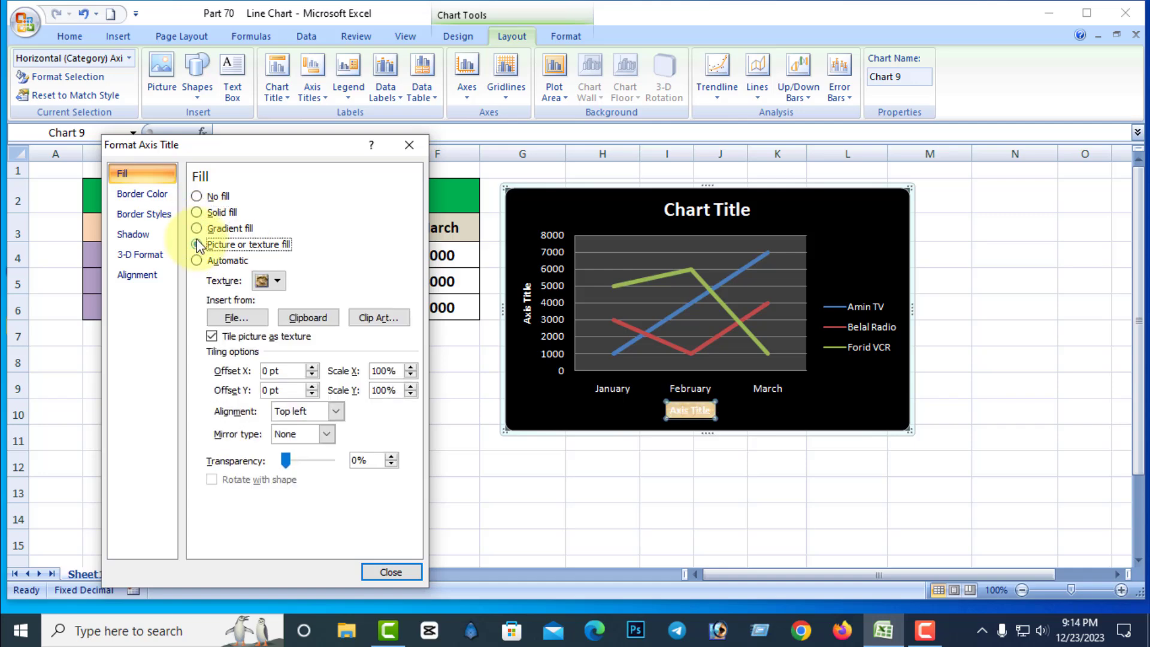
click(196, 197)
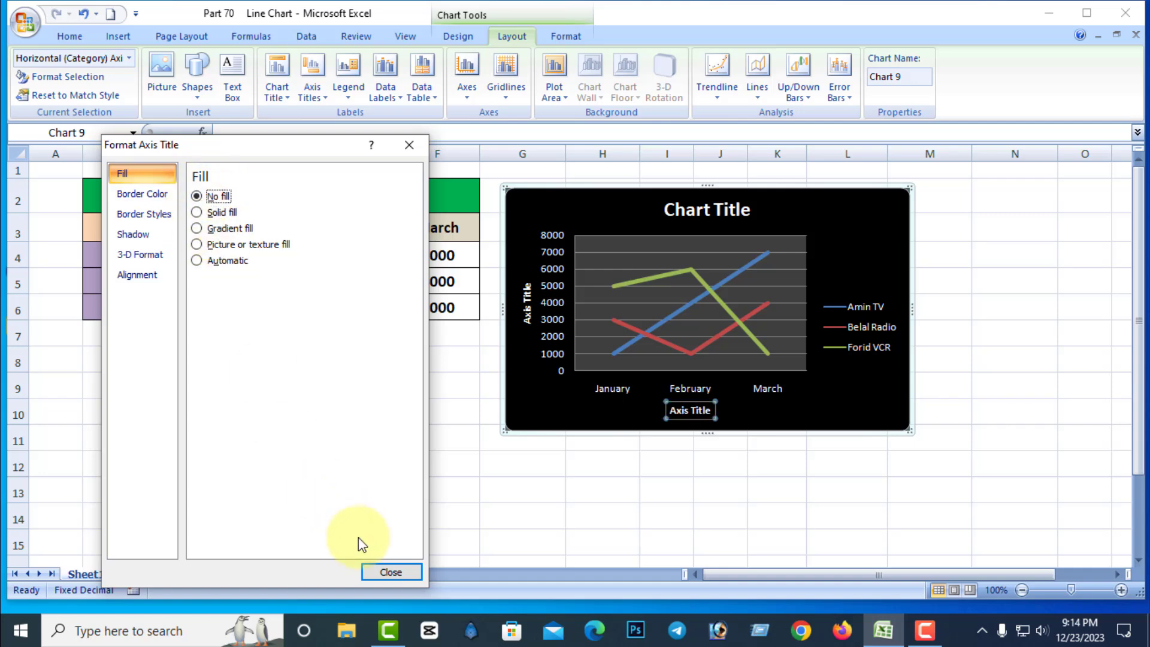
click(391, 572)
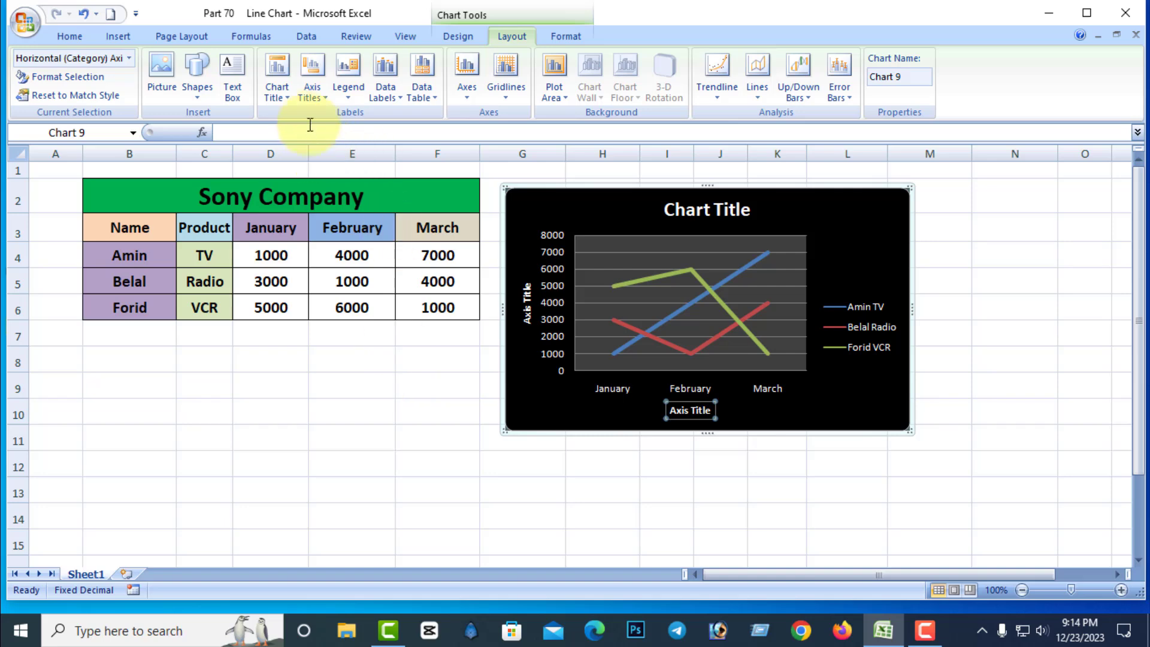
Remove the primary horizontal axis title from the line chart.
click(318, 97)
mouse_move(383, 115)
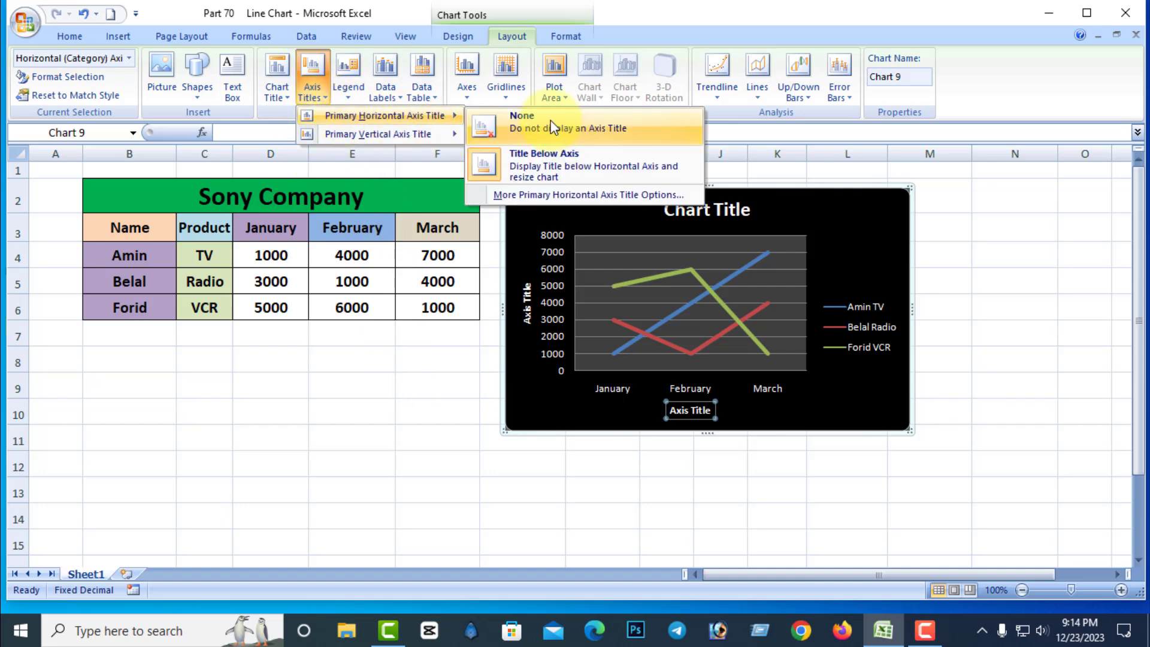
click(509, 120)
Change the primary vertical axis title to Horizontal Title, then to Vertical Title.
click(318, 96)
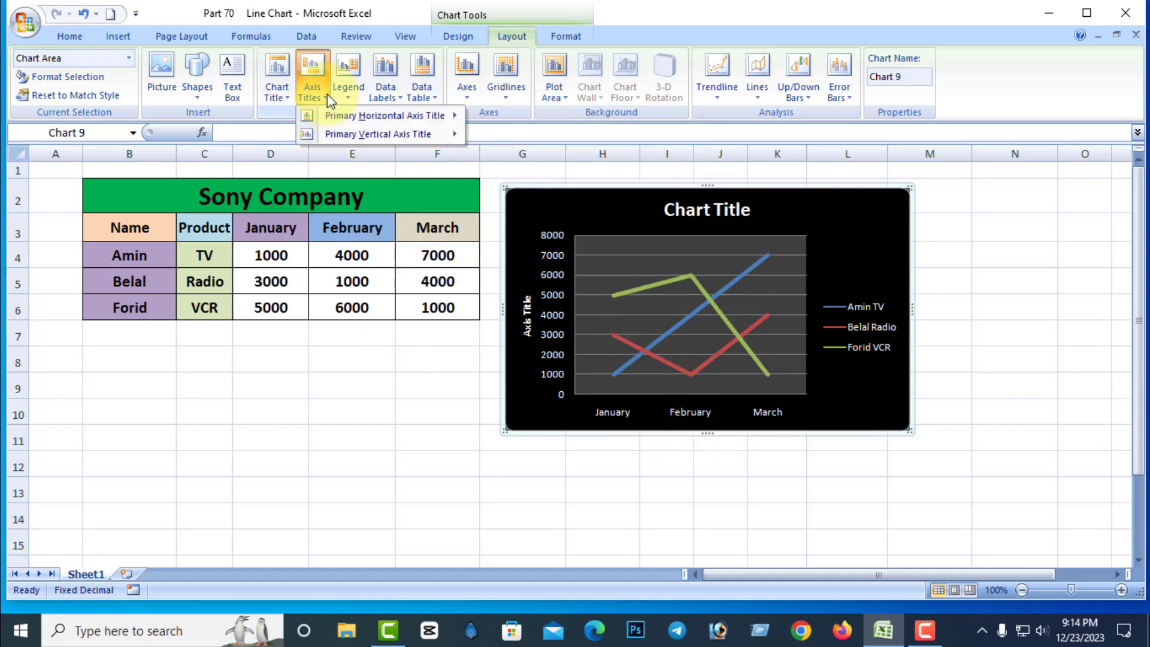
mouse_move(359, 138)
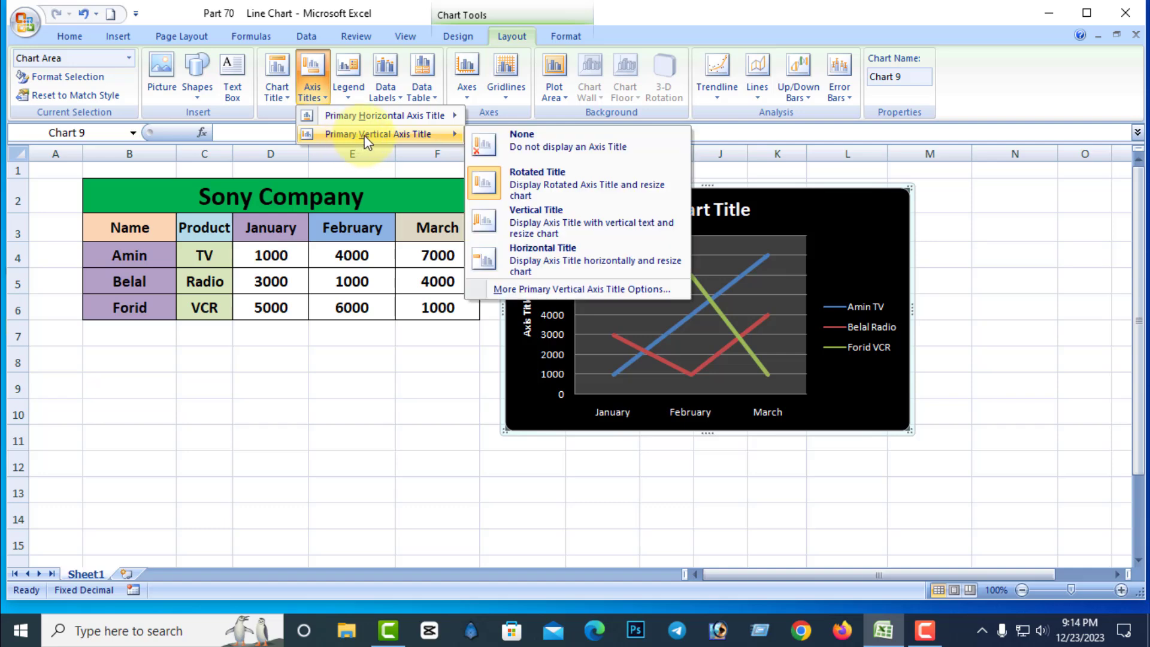
click(549, 254)
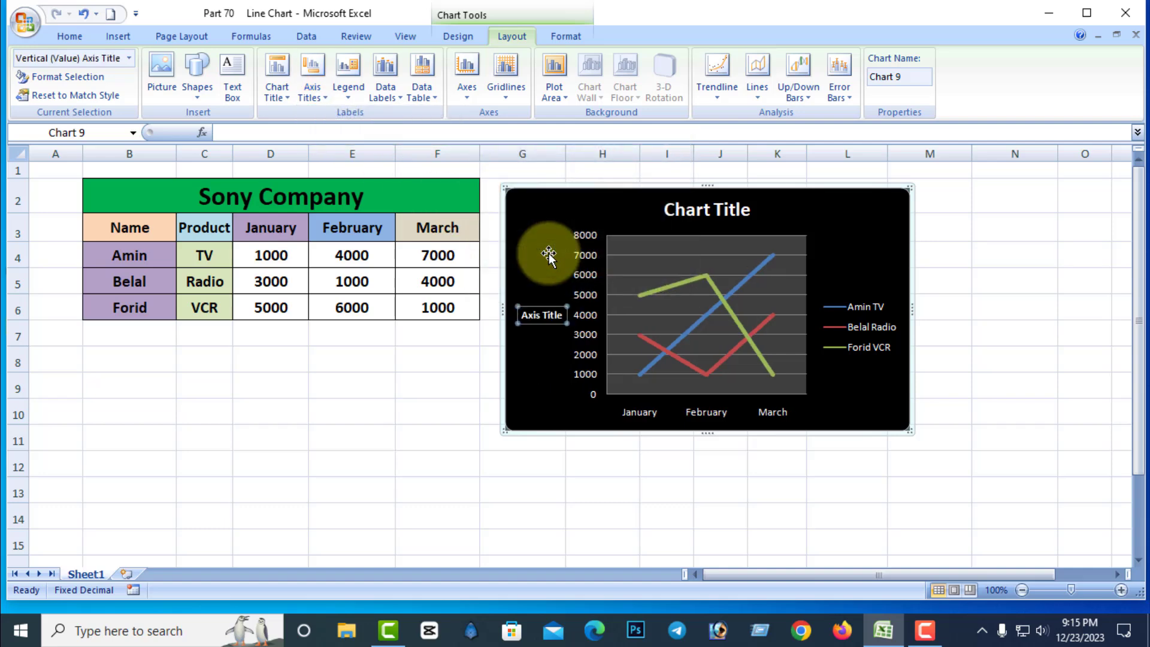
click(311, 92)
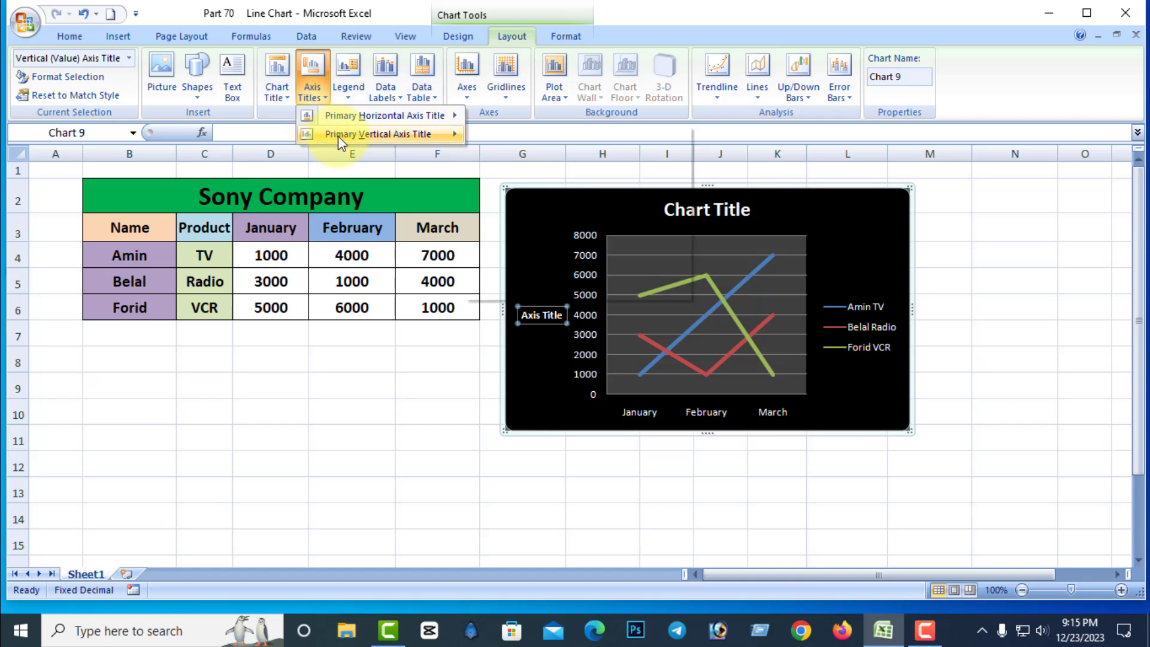
mouse_move(341, 136)
click(552, 212)
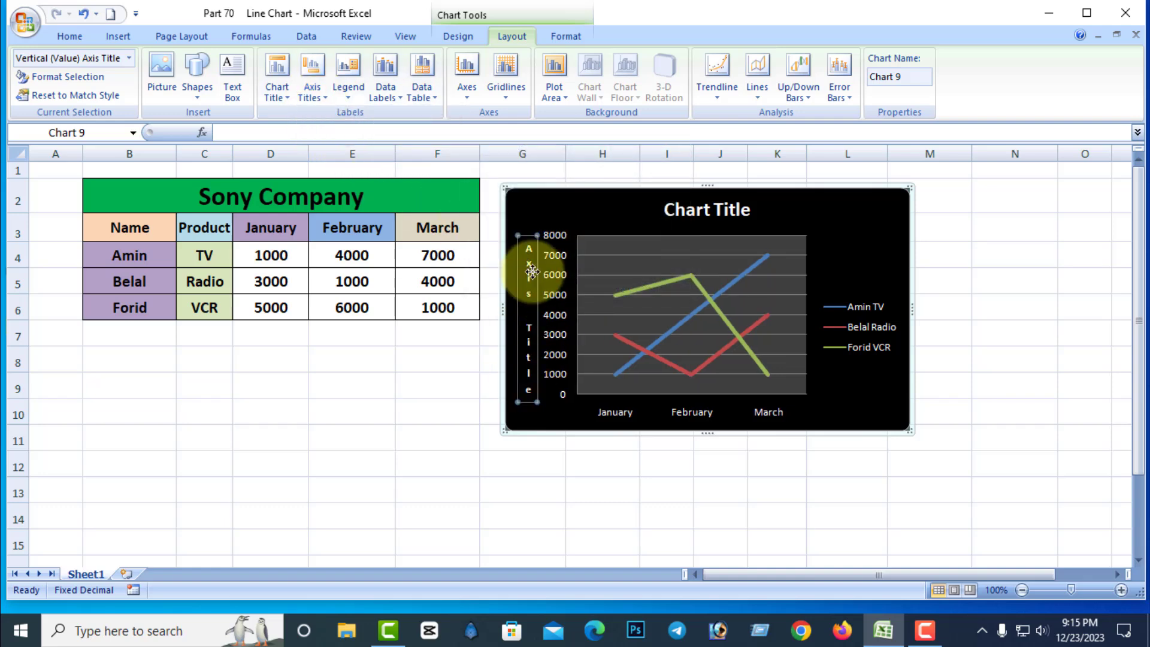
Remove the primary vertical axis title from the line chart.
click(310, 95)
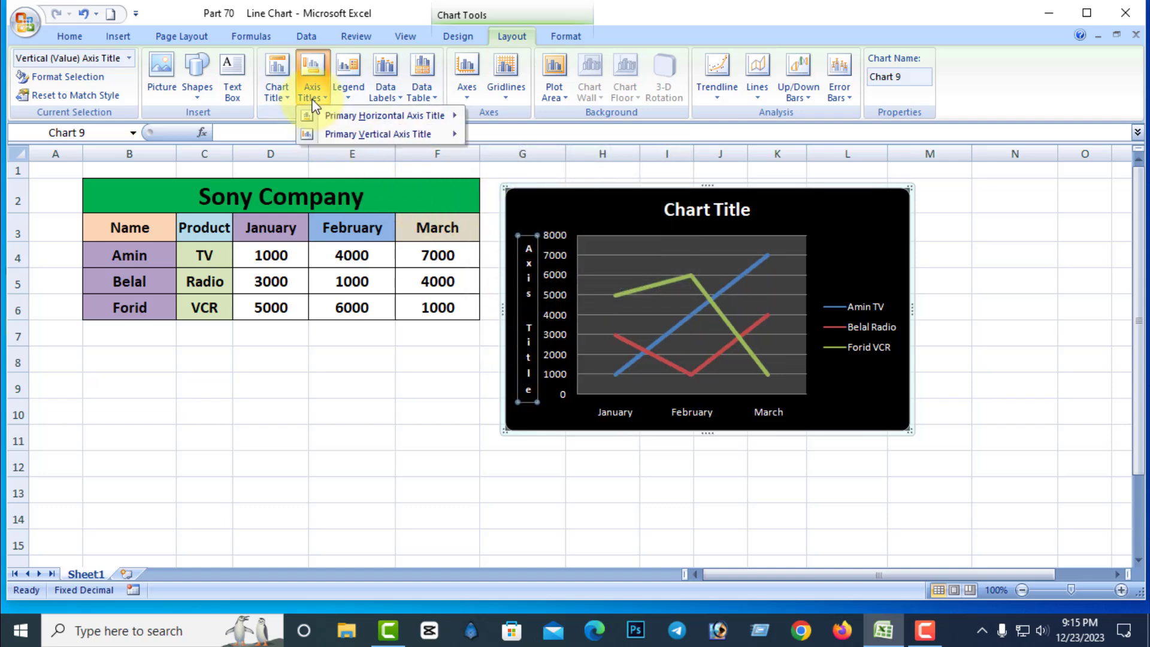
mouse_move(336, 133)
click(520, 140)
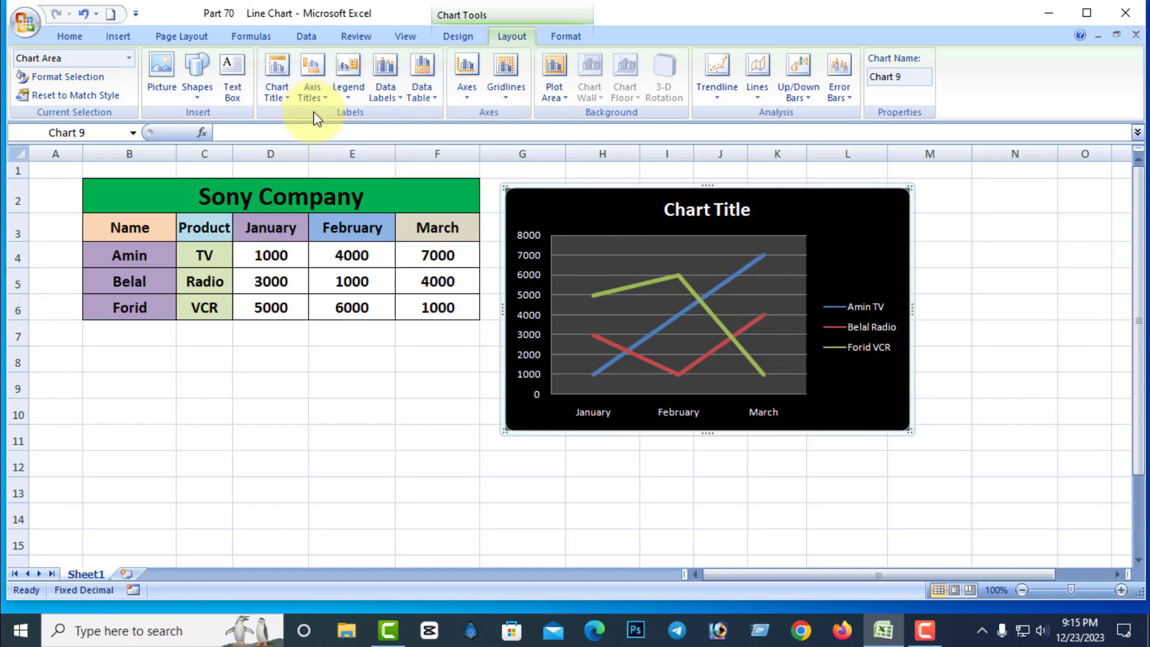
Show the chart legend at the right, then move it to the left of the plot.
click(350, 97)
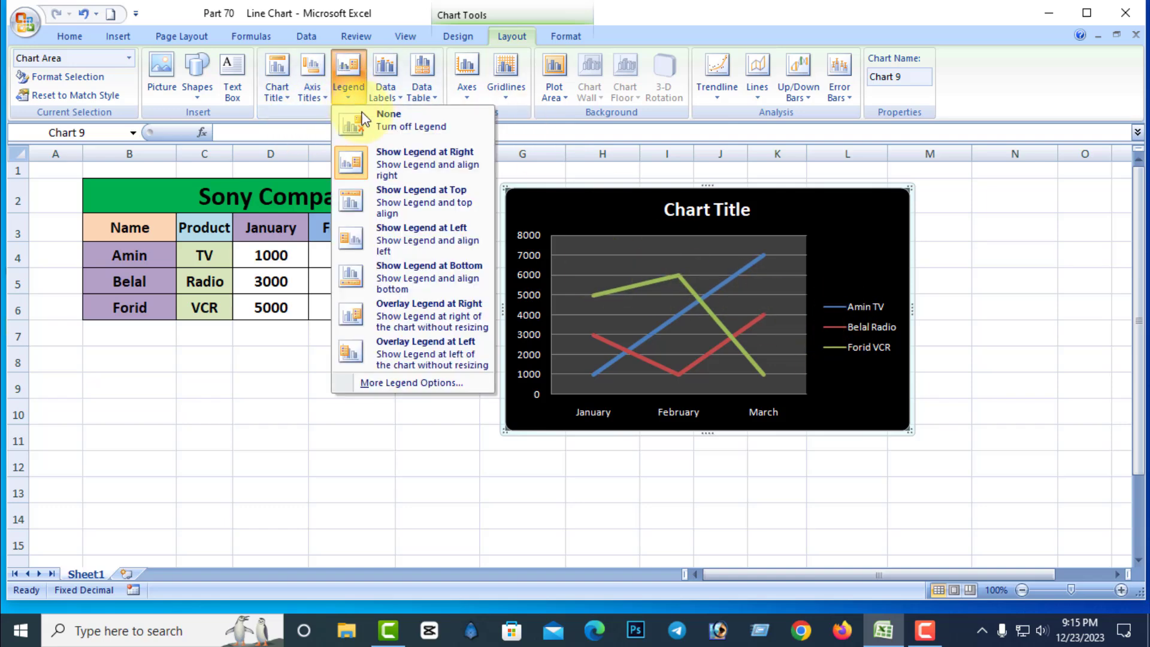
click(427, 160)
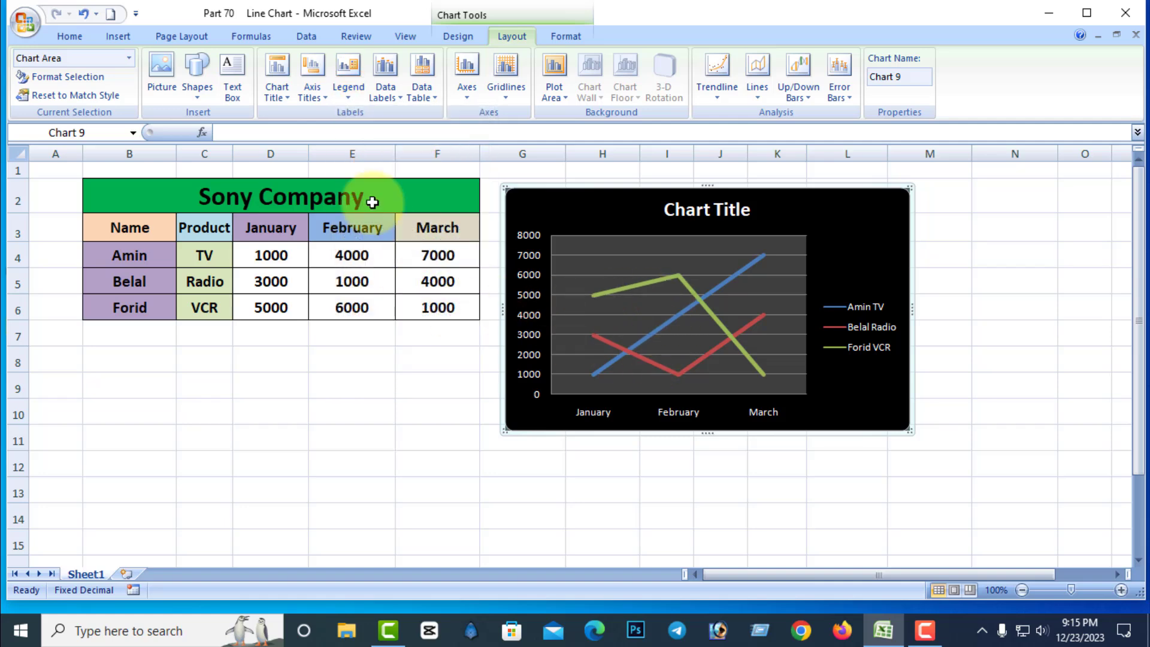
click(347, 93)
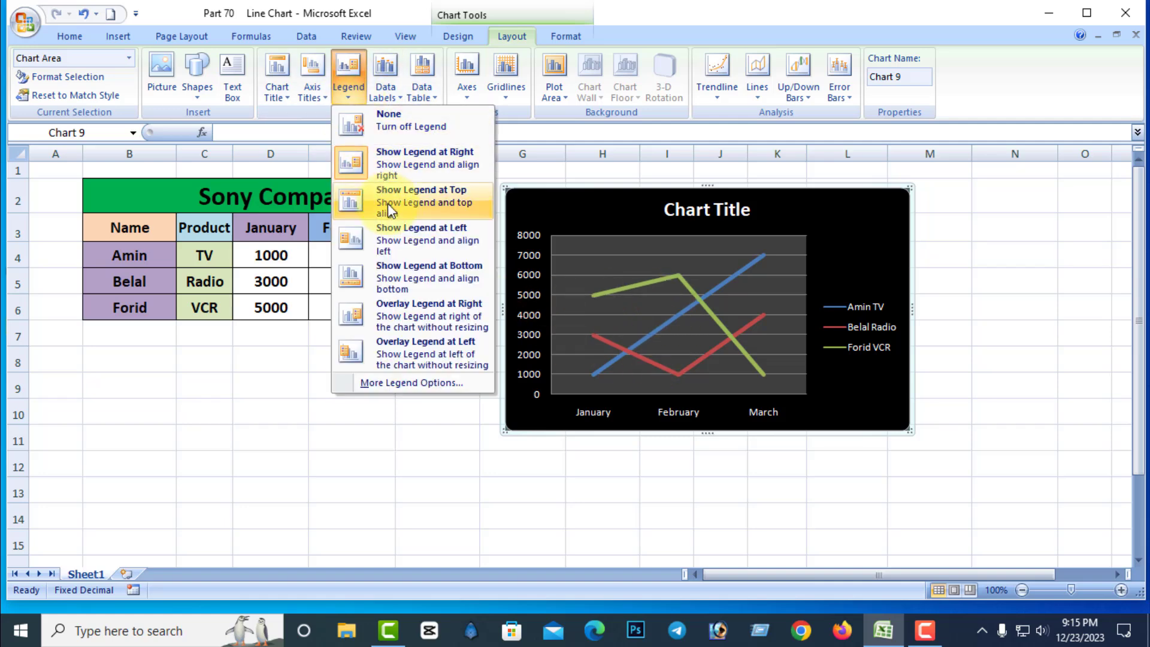
click(416, 235)
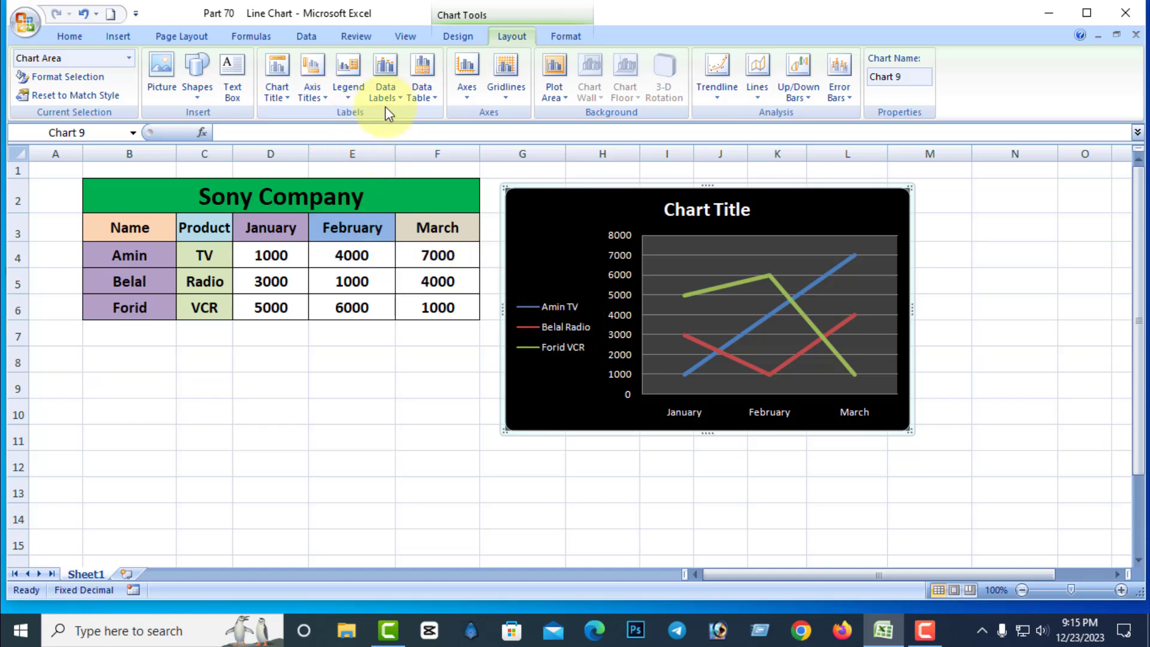
Move the chart legend to the top, then to the bottom of the chart.
click(318, 99)
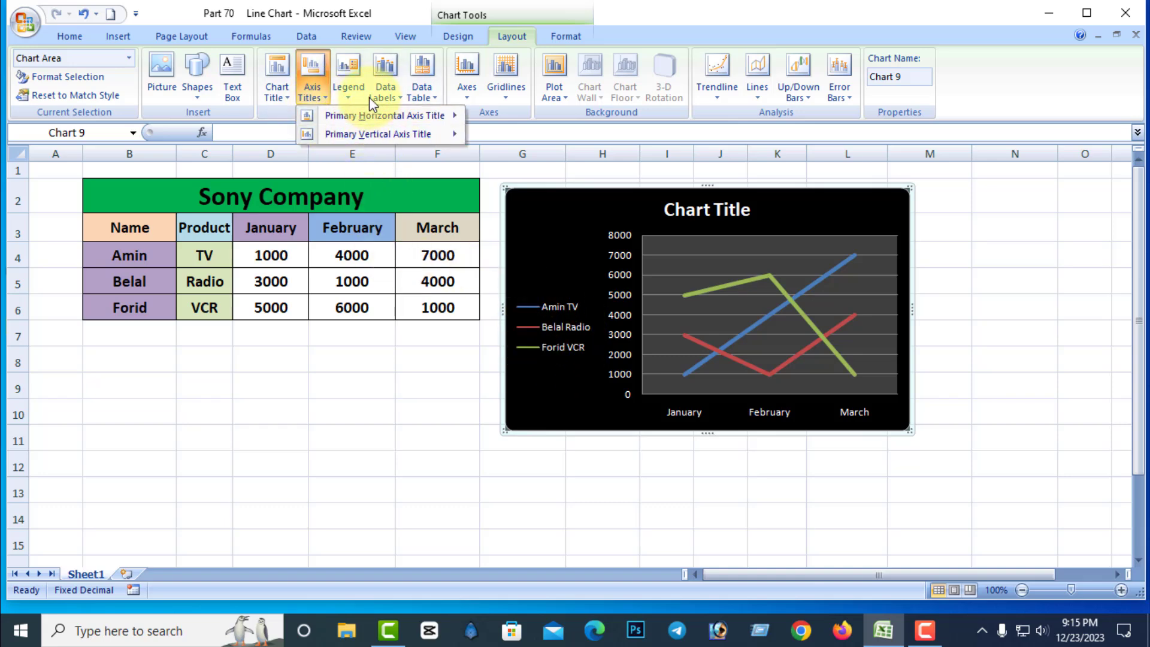
click(347, 96)
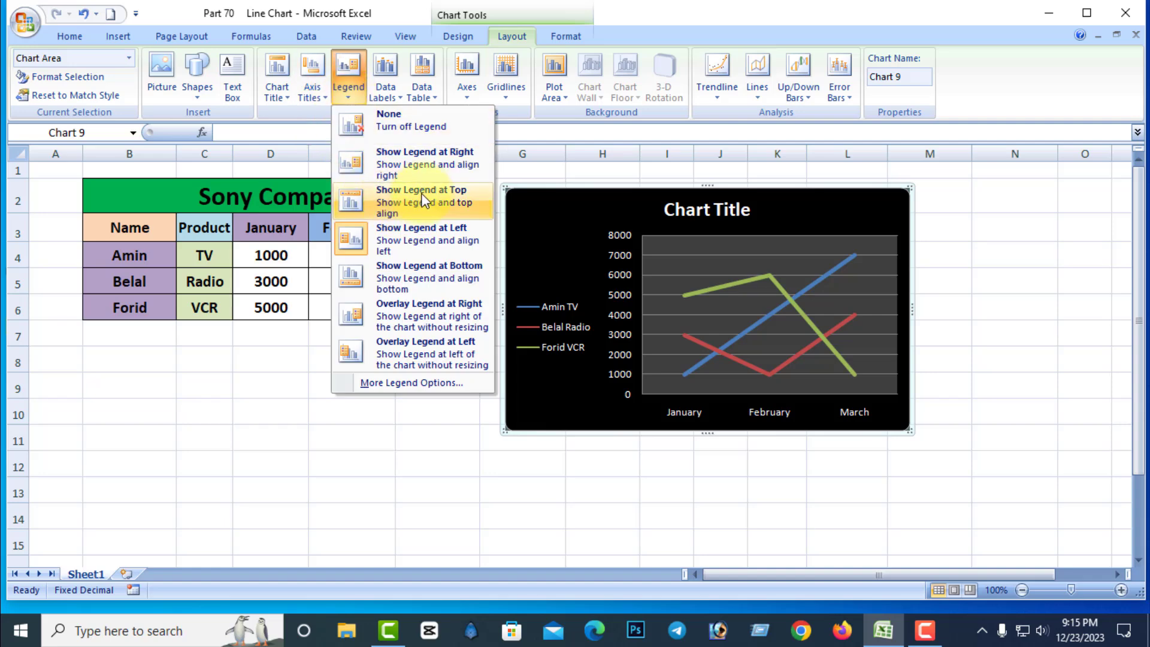
click(422, 193)
click(352, 97)
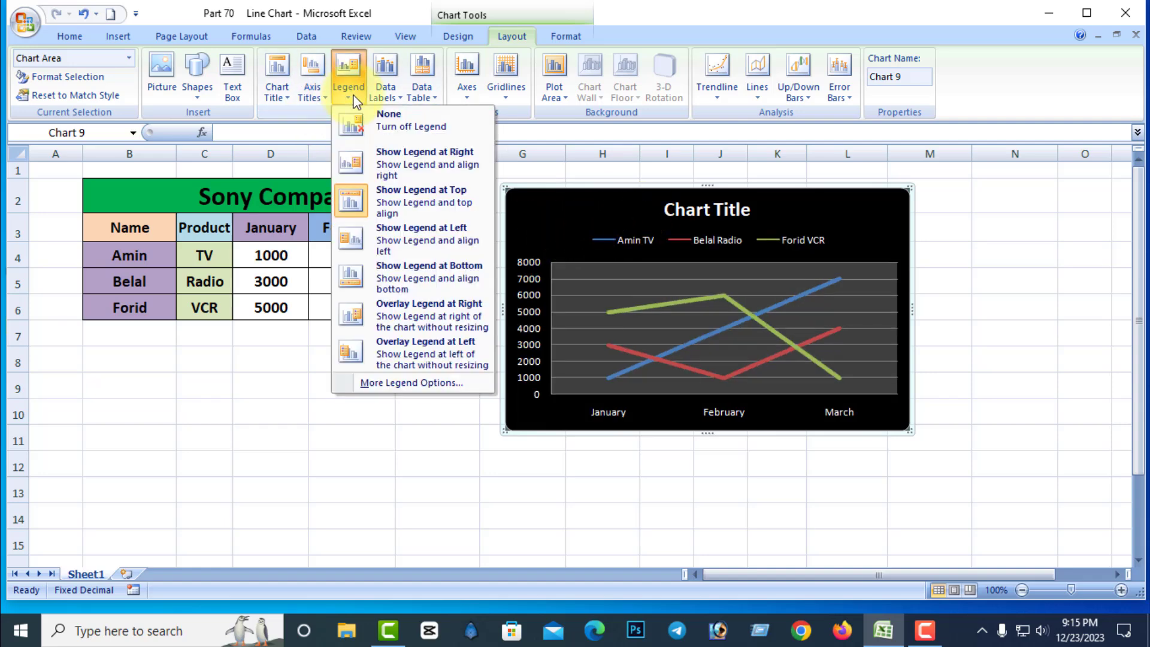
click(455, 277)
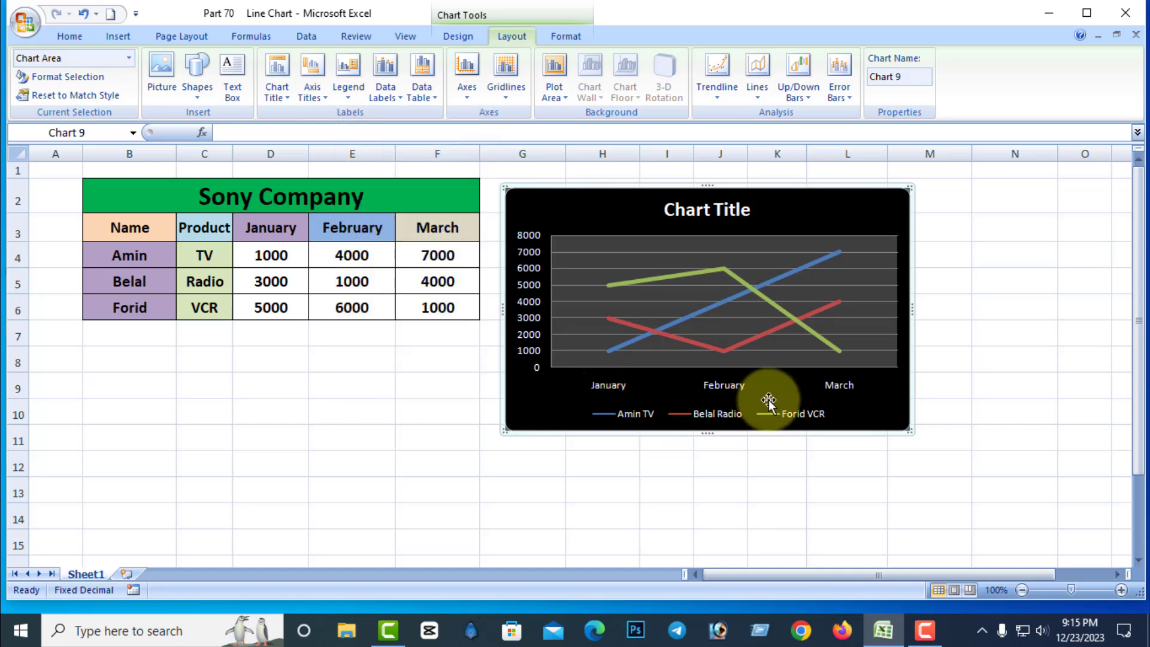
Try the Right, Top Right and Top positions in the legend's format options, then set it back to Bottom.
click(347, 97)
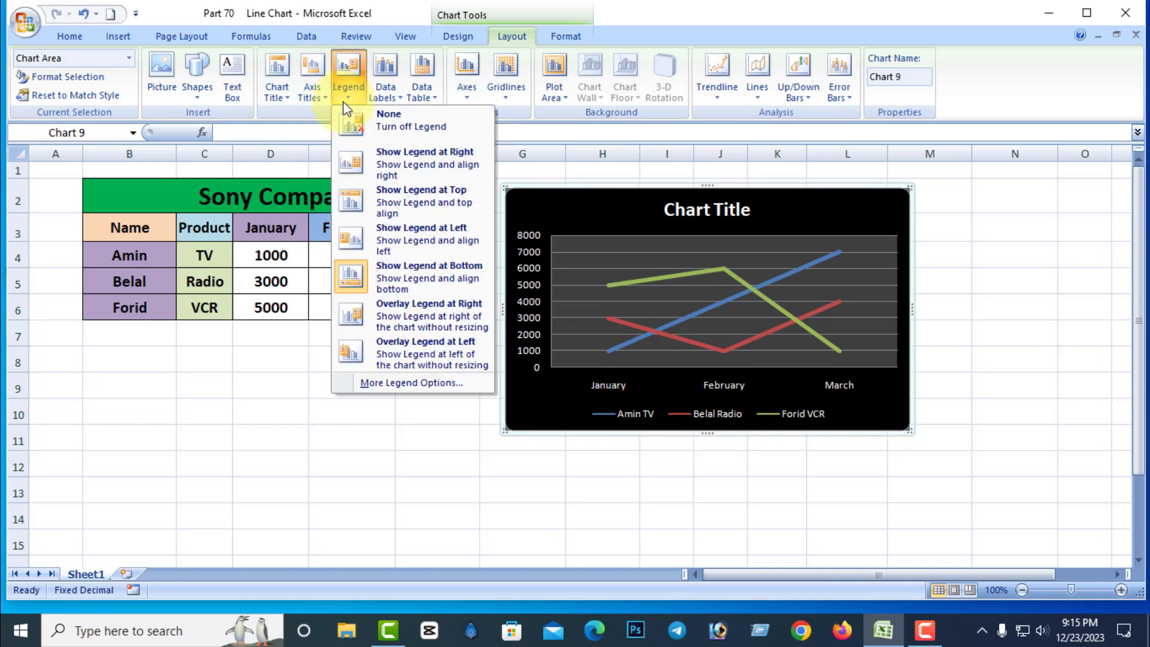
click(398, 382)
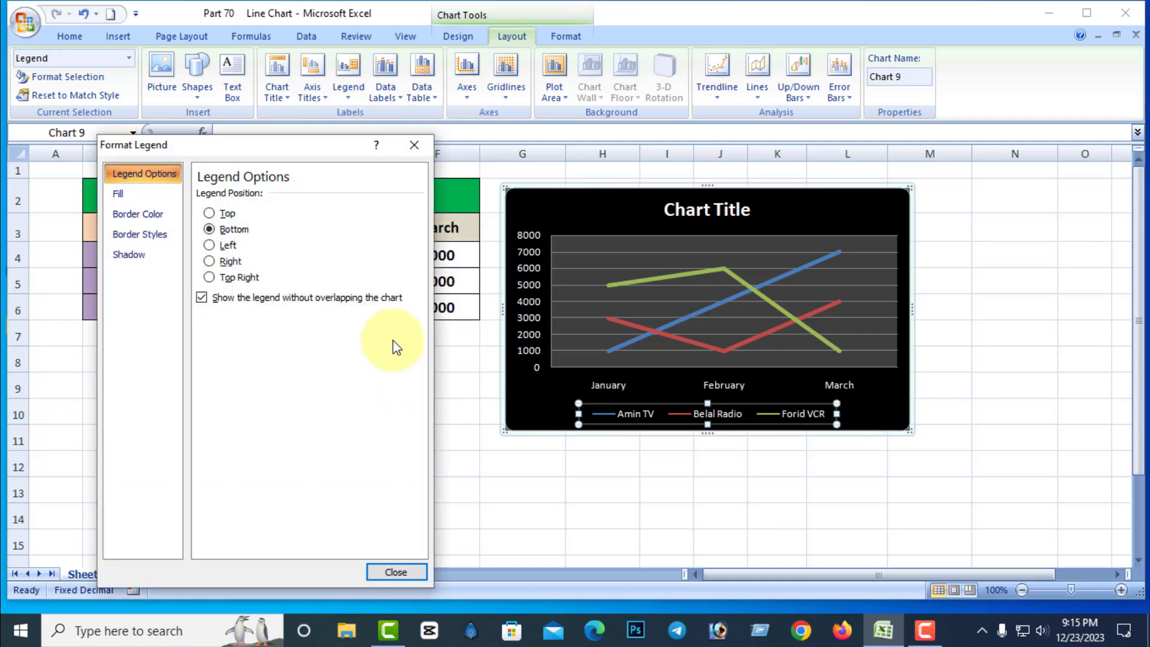
click(210, 262)
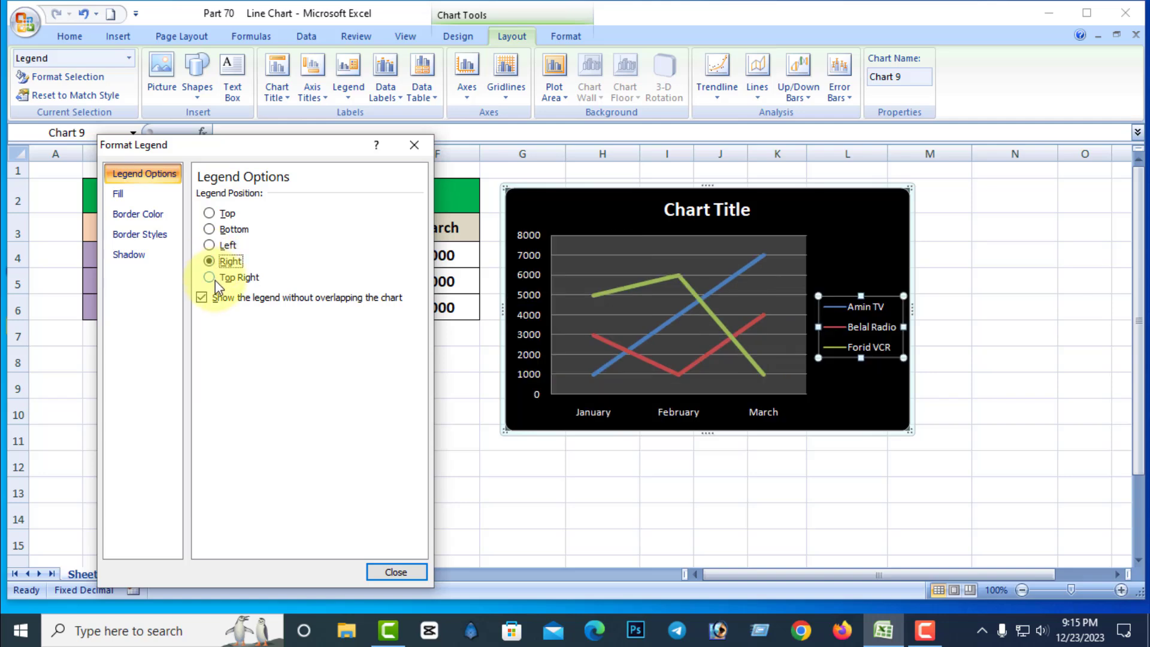
click(213, 279)
click(208, 211)
click(210, 227)
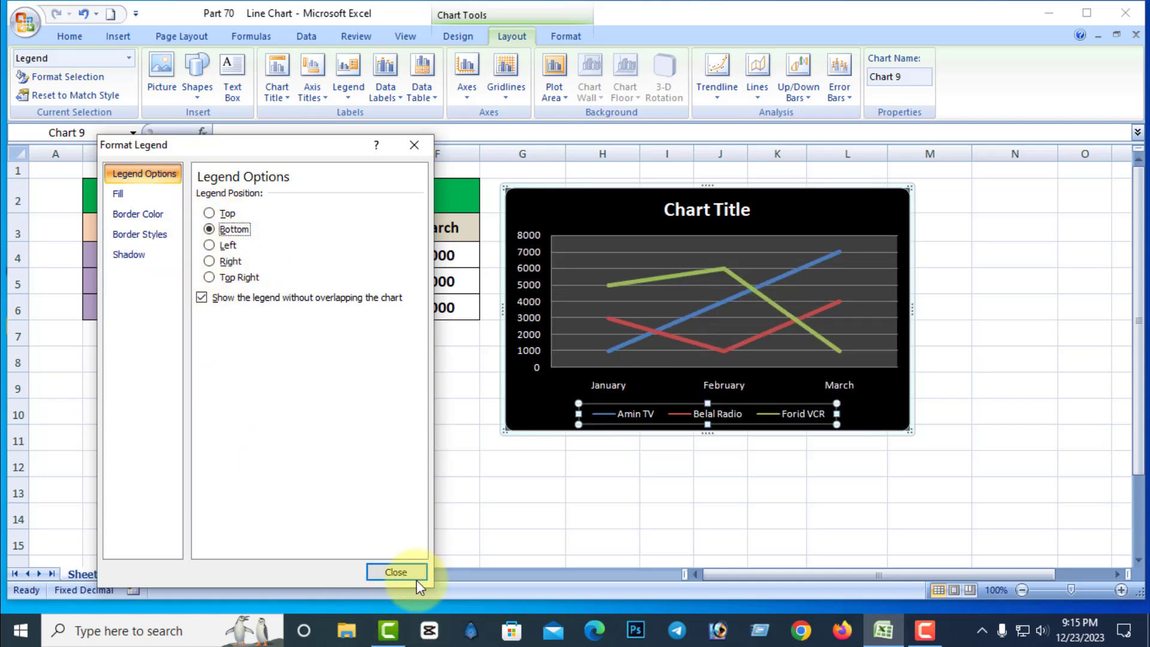
click(395, 572)
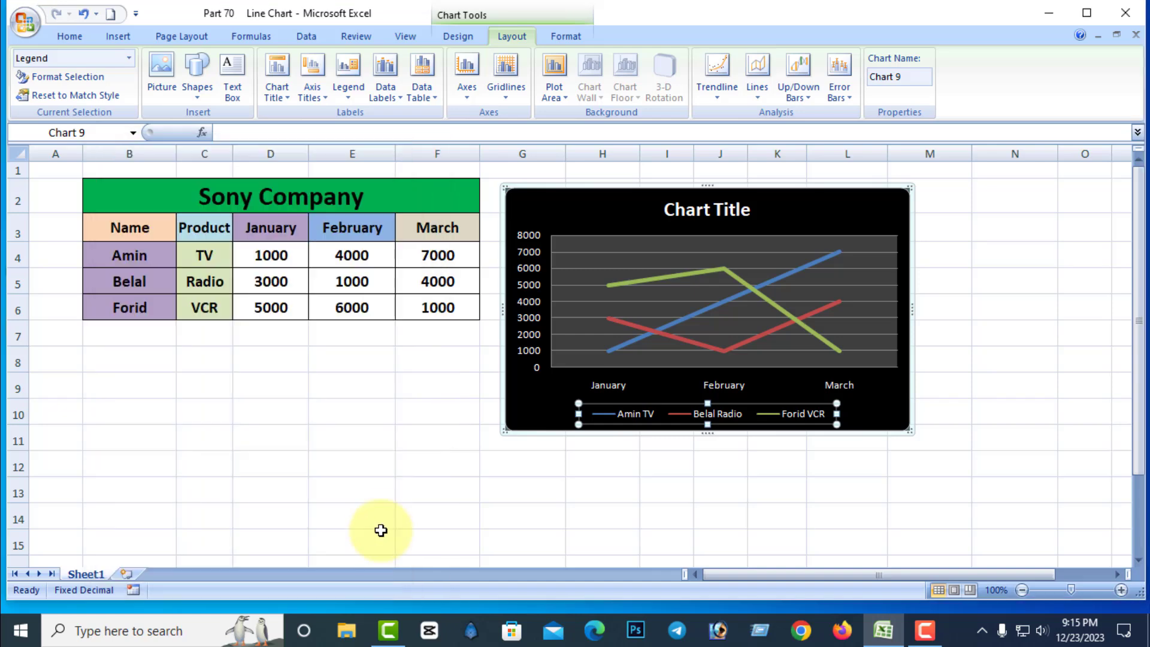
Turn off the chart legend.
click(348, 90)
click(389, 116)
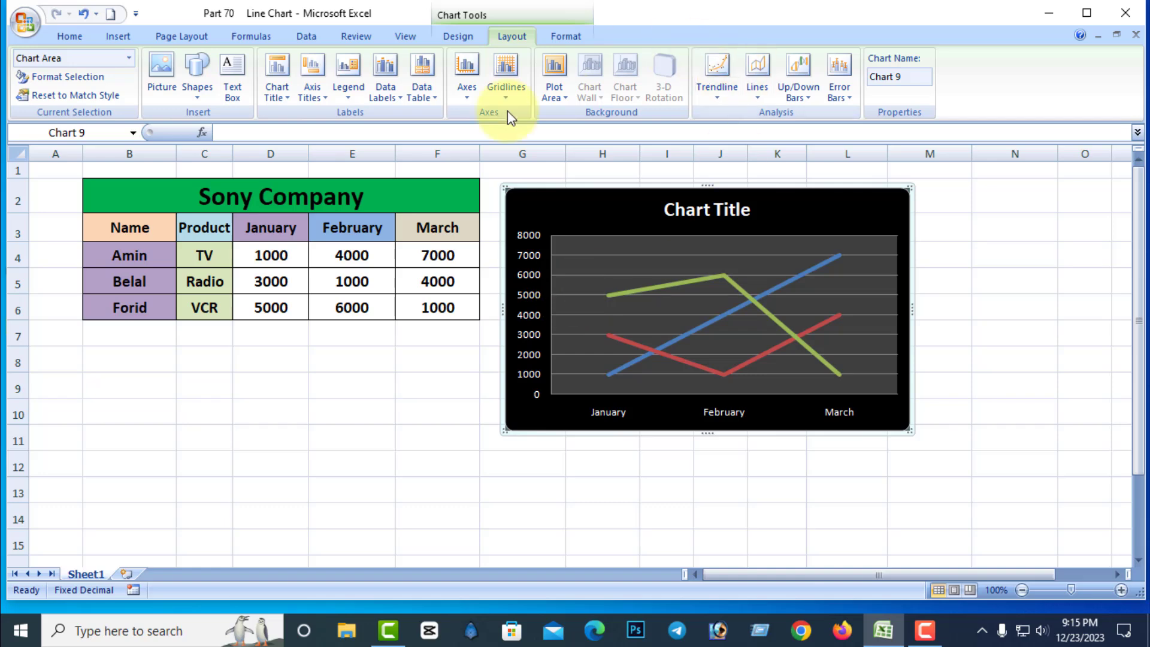
Display data labels on the lines, trying the Center, Left, Right and Above positions before setting them to Below.
click(396, 95)
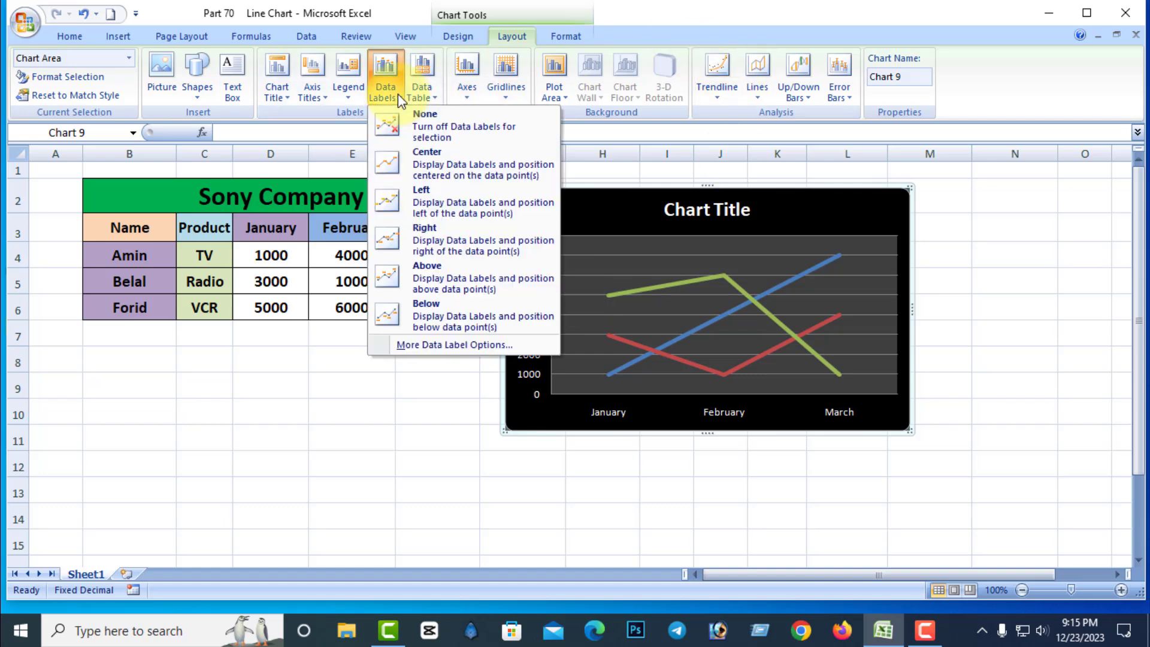
click(440, 166)
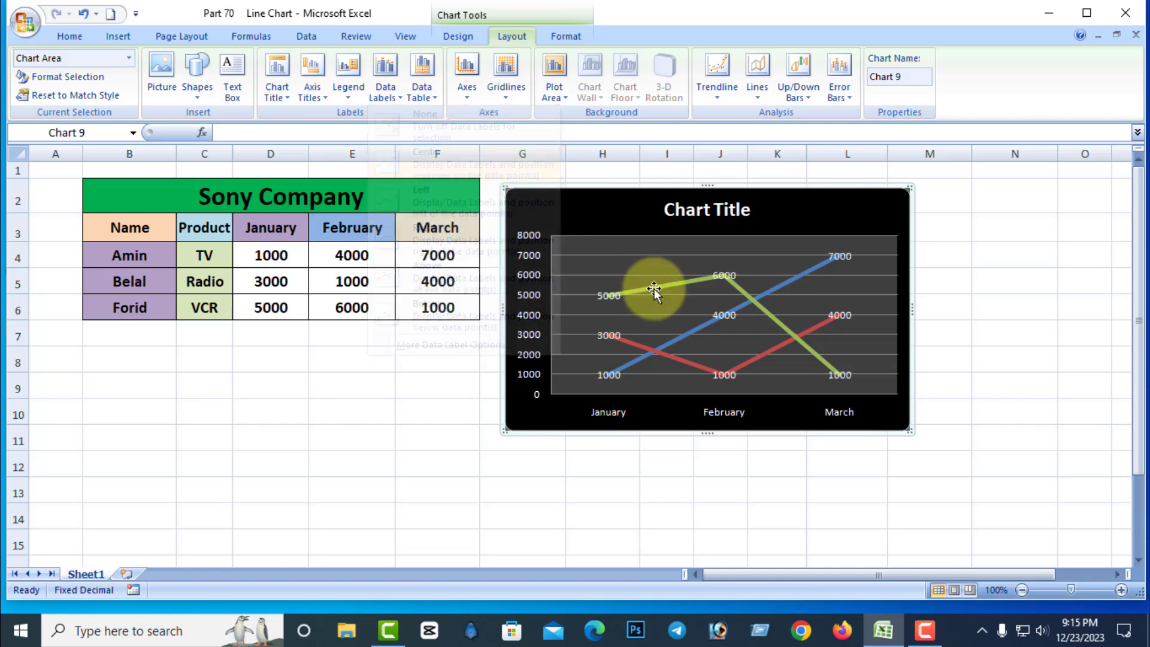
click(400, 103)
click(407, 193)
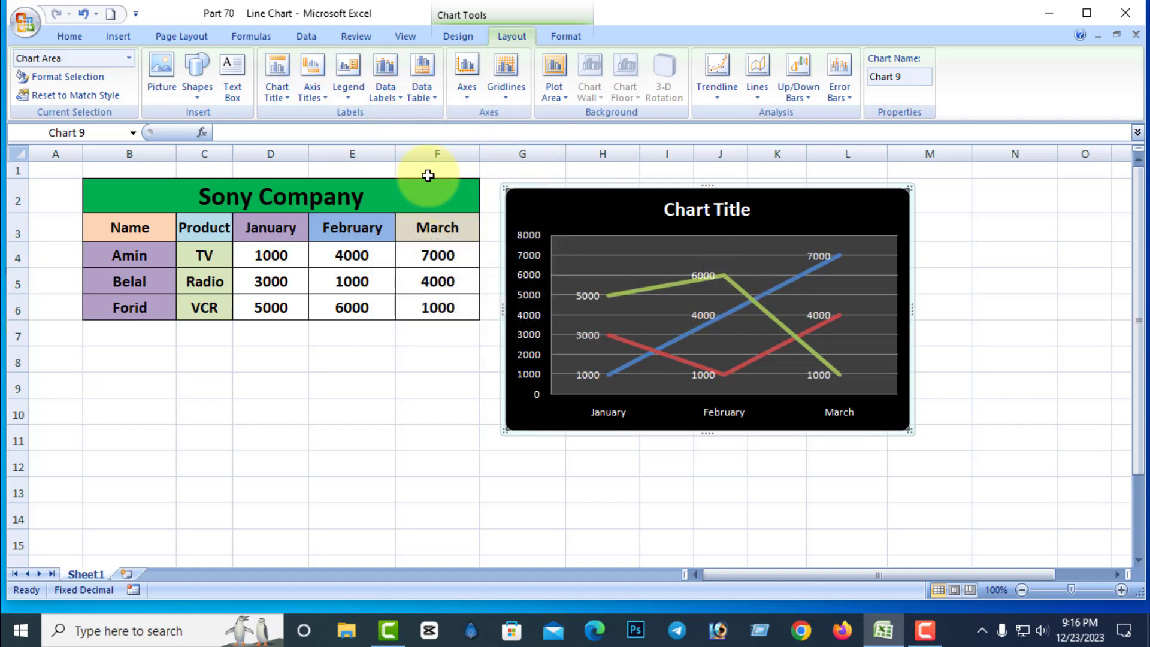
click(387, 99)
click(414, 237)
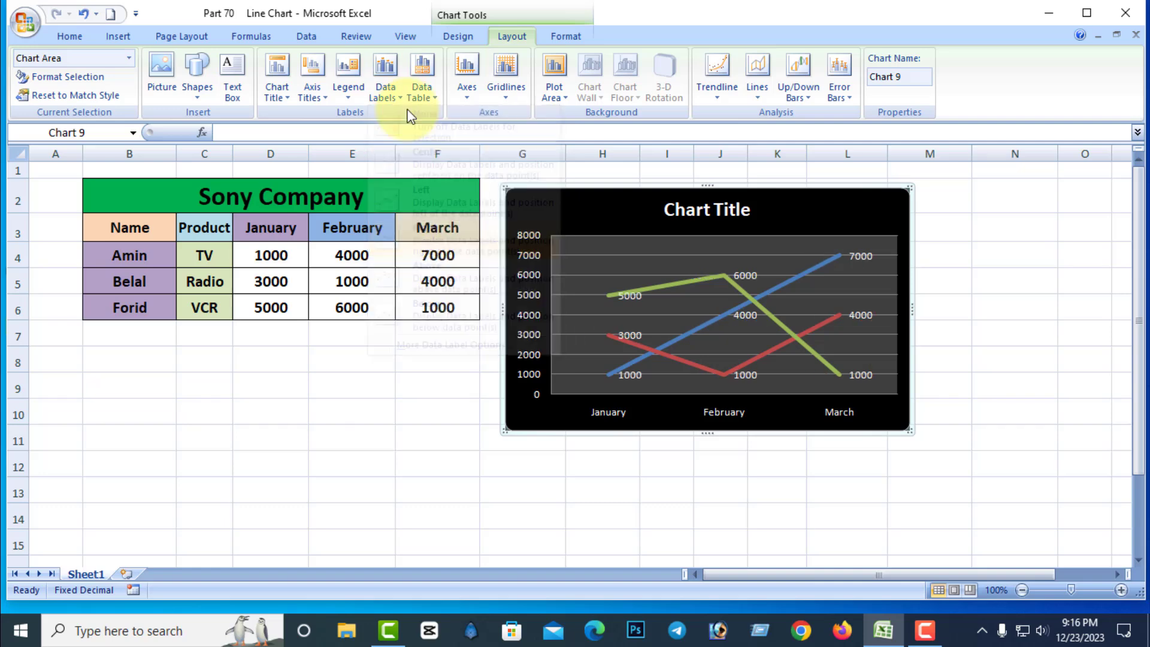
click(444, 269)
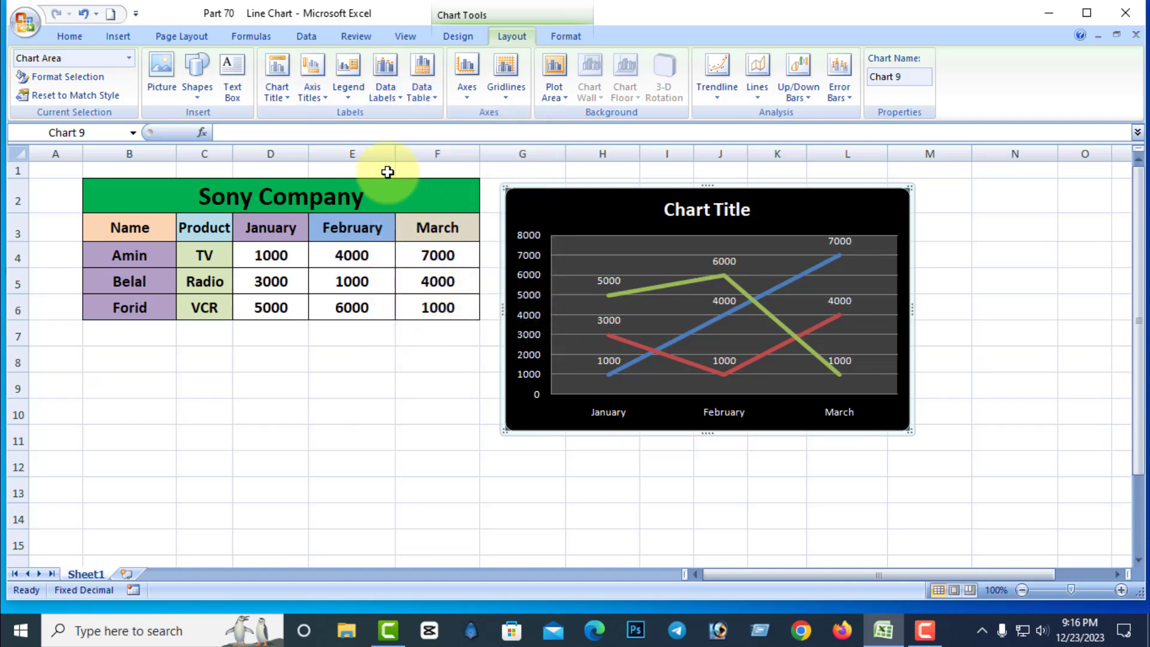
click(397, 102)
click(436, 305)
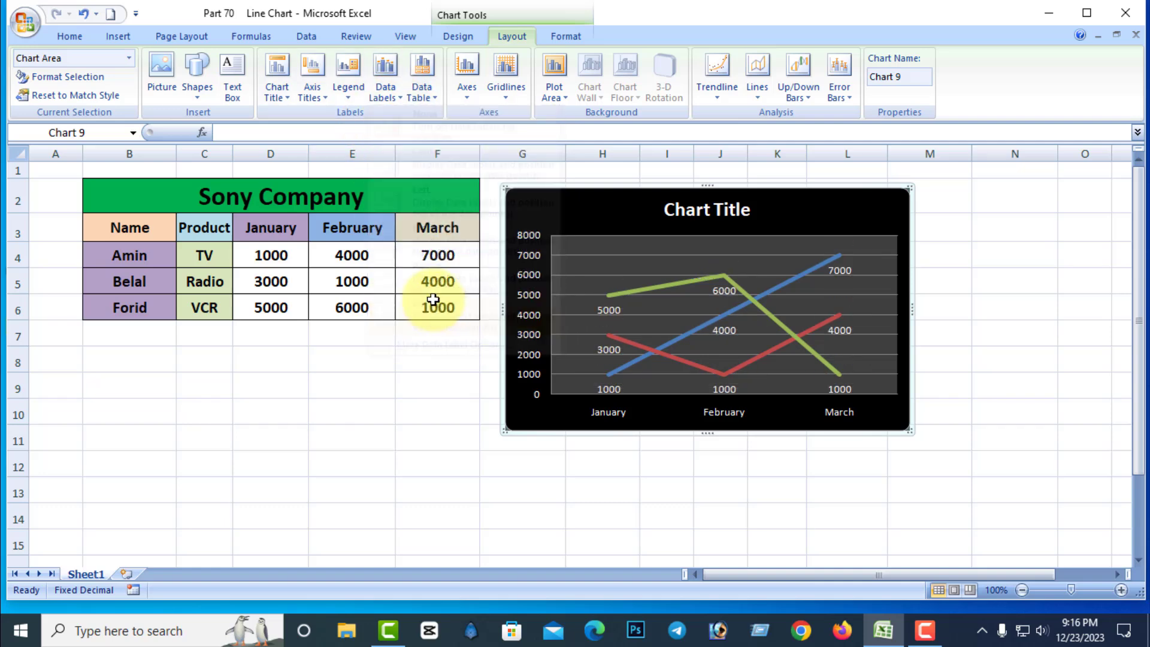
In the detailed data label options, try the Left, Center and Above positions for the blue TV line, then set Below.
click(386, 95)
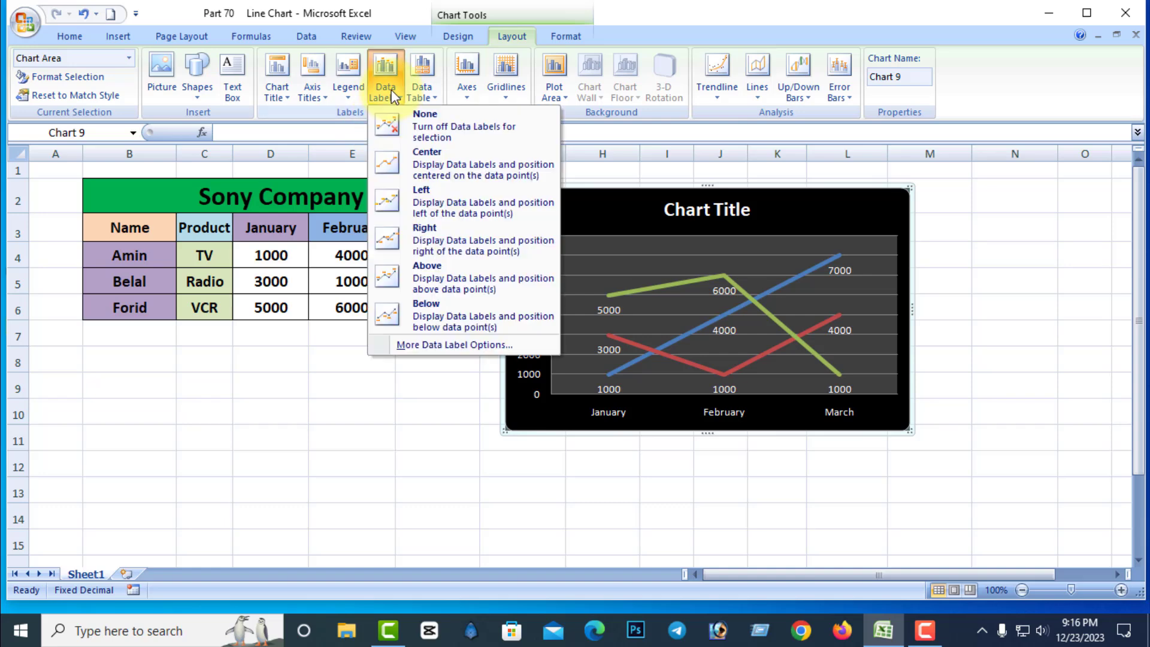
click(433, 346)
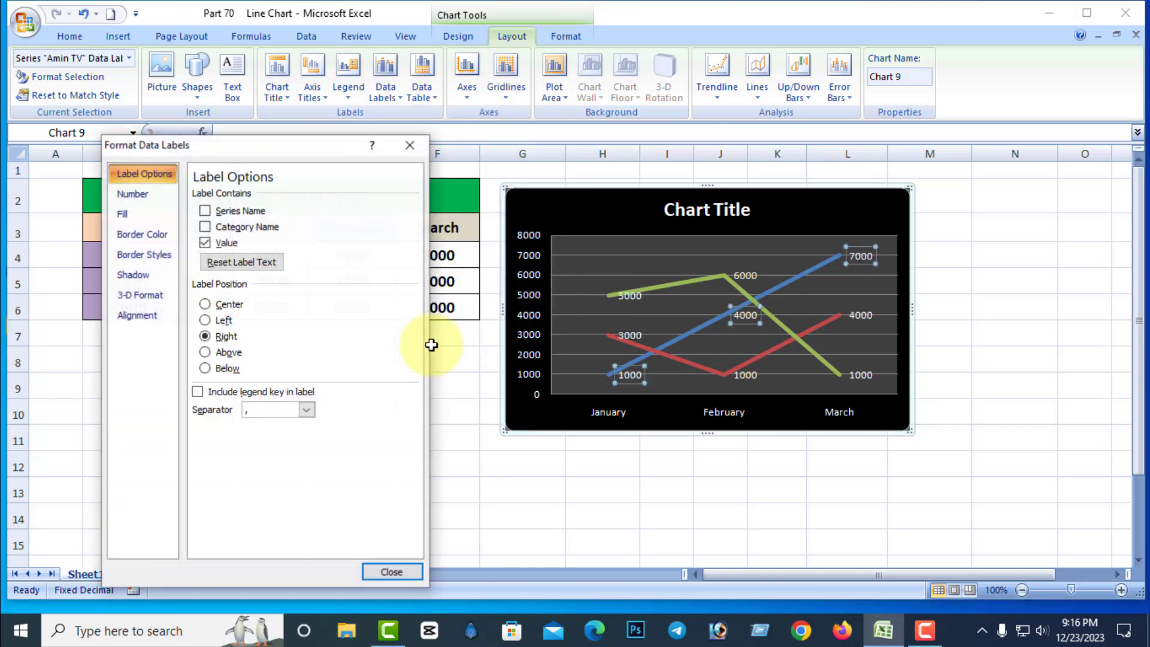
click(209, 322)
click(206, 305)
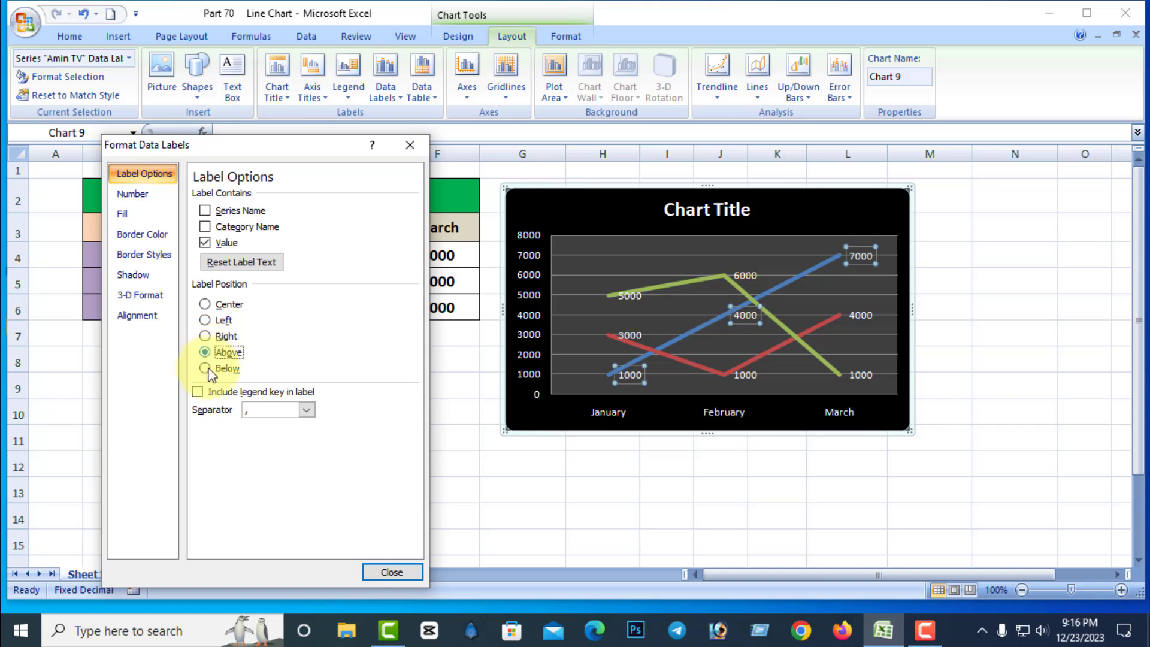
click(206, 352)
click(206, 368)
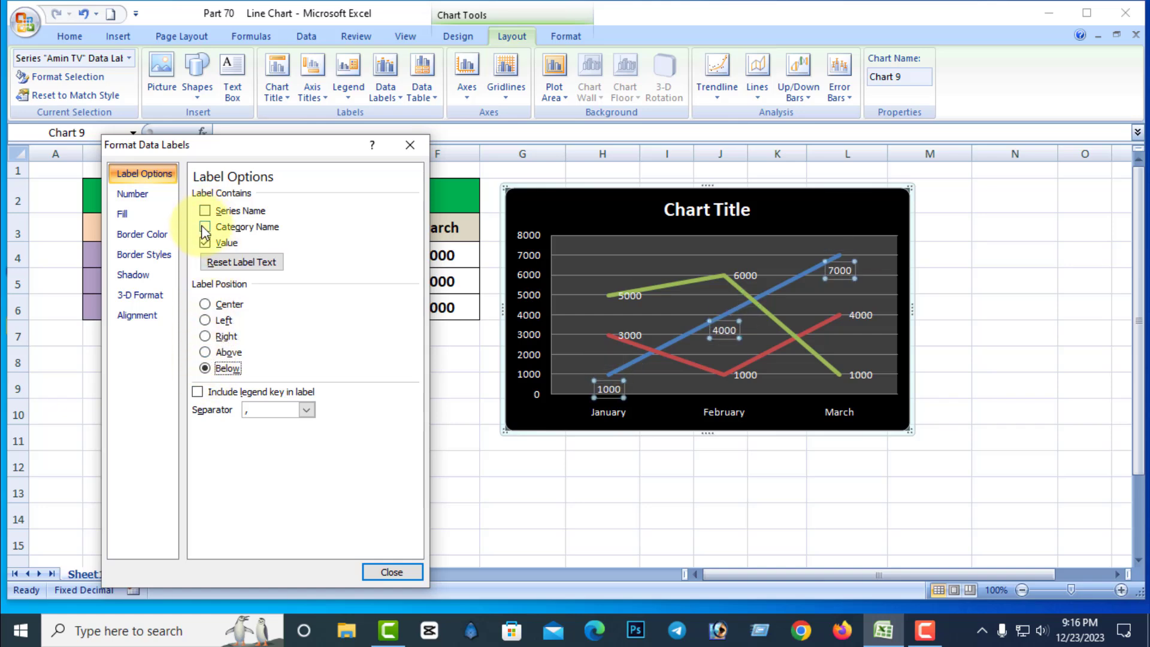
Try adding category and series names to the TV line's labels, then clear all label contents including Value and set the position to Center.
click(205, 228)
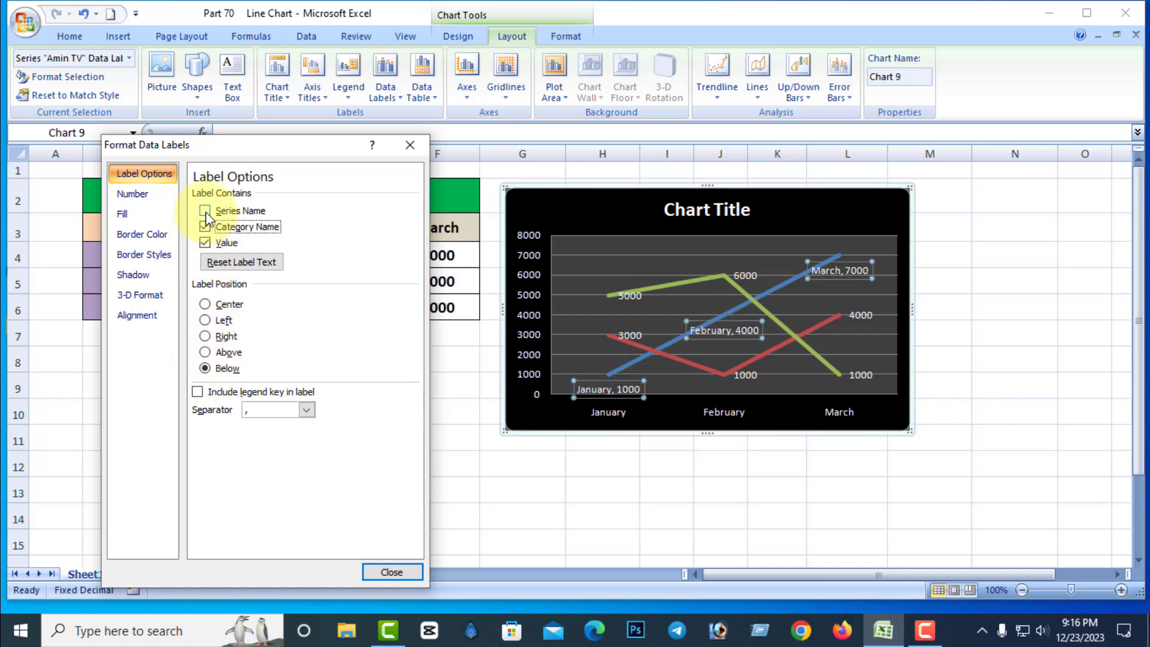
click(206, 211)
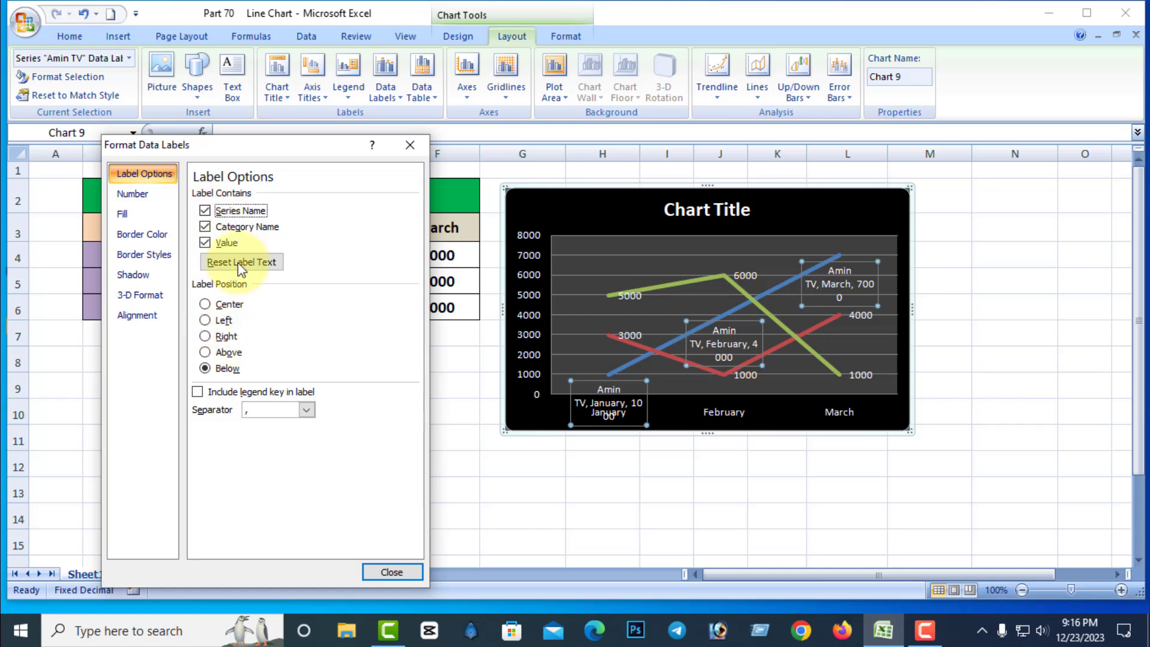
click(204, 211)
click(205, 227)
click(205, 242)
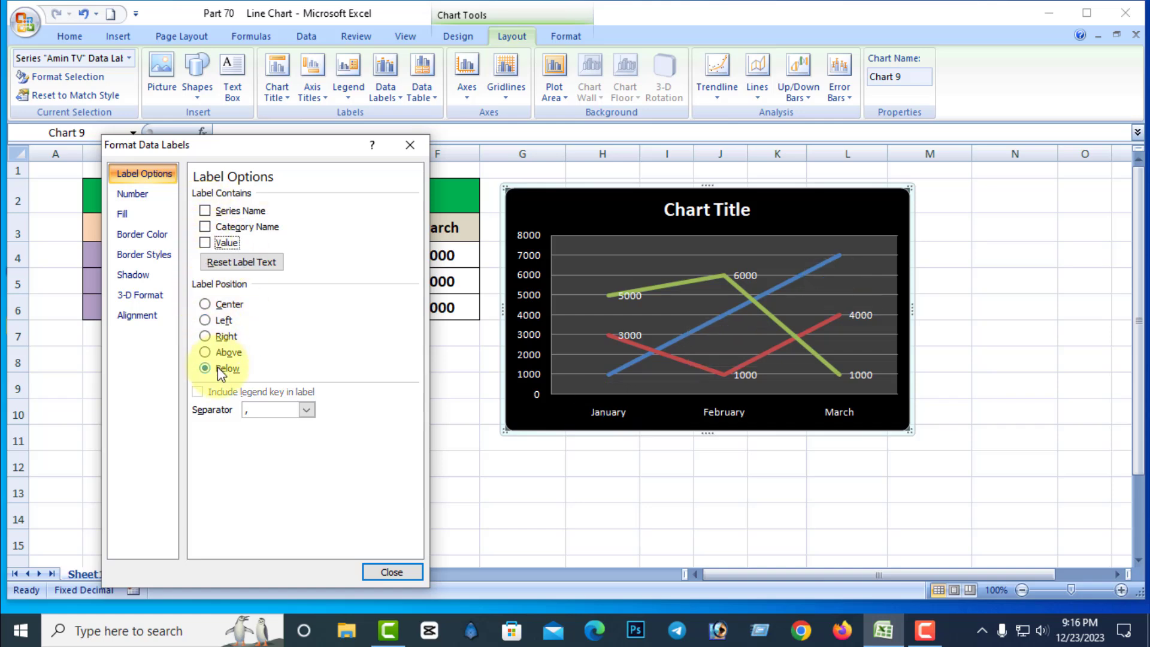
click(210, 305)
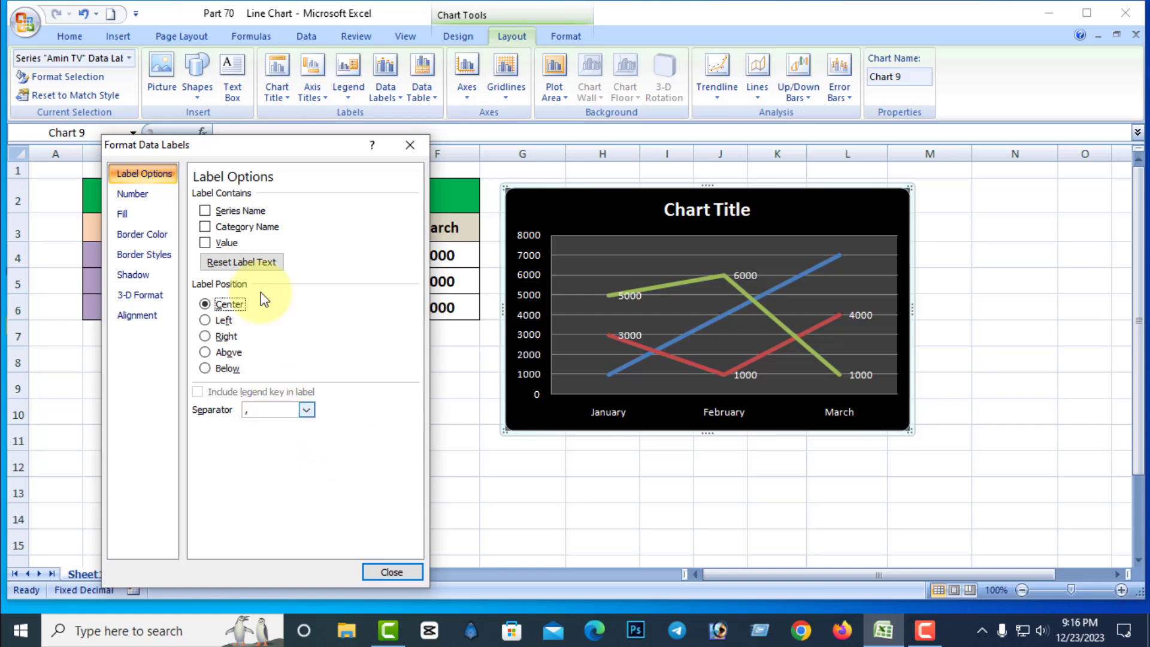
click(392, 572)
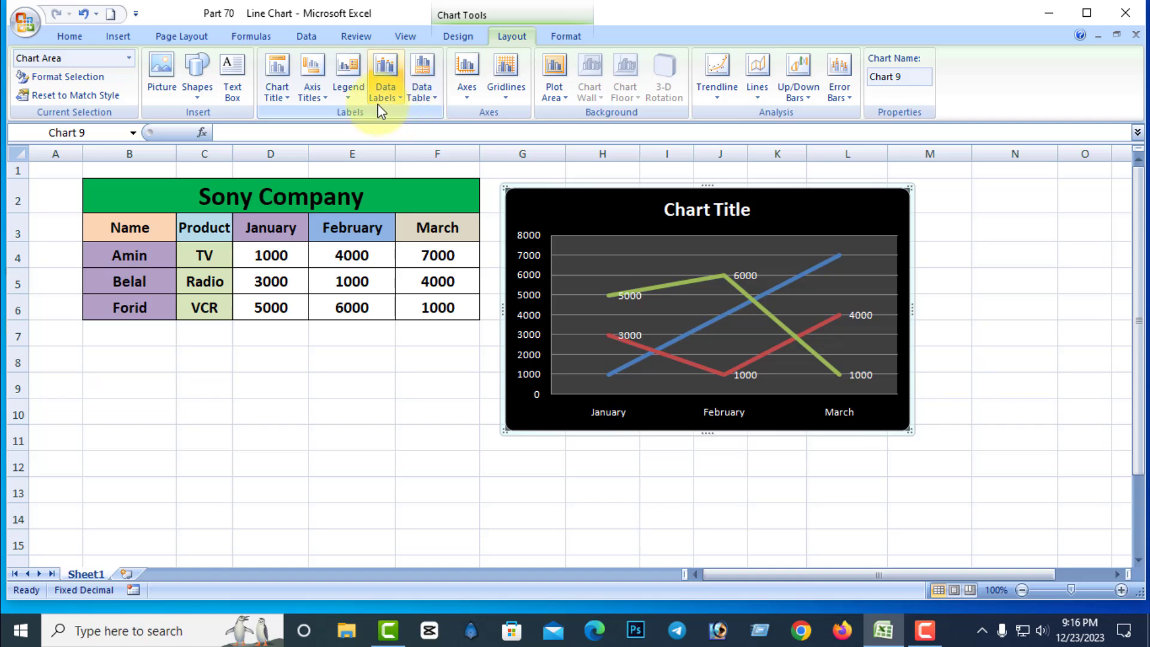
Show a data table with legend keys under the chart, switch it to one without legend keys, then remove it.
click(422, 90)
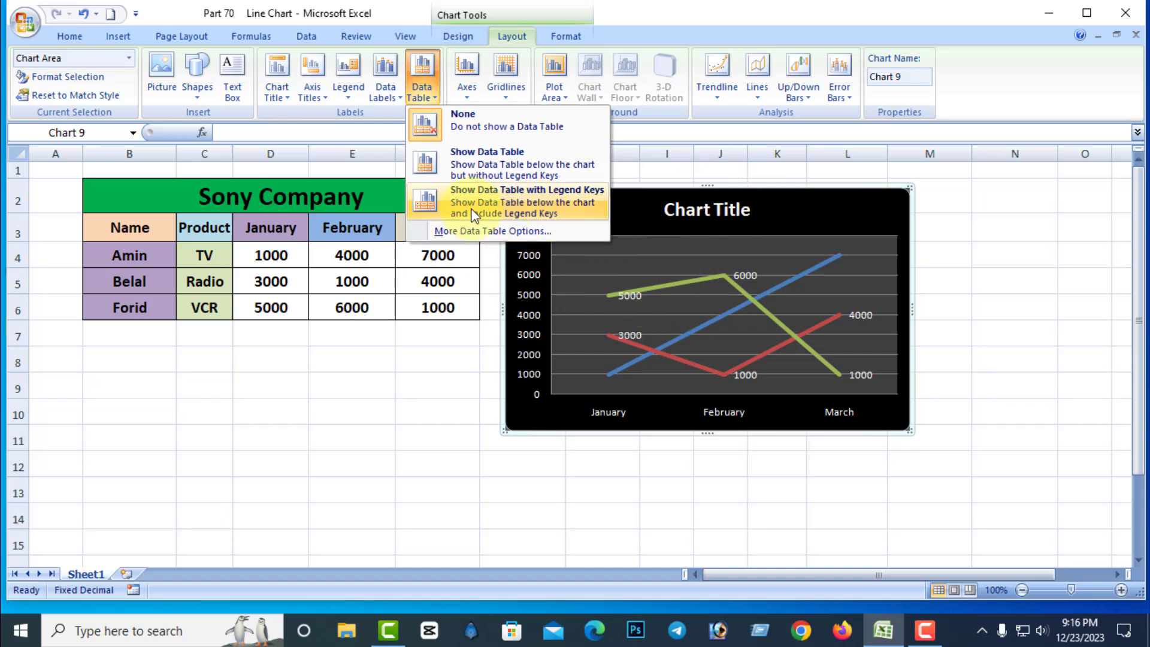
click(563, 196)
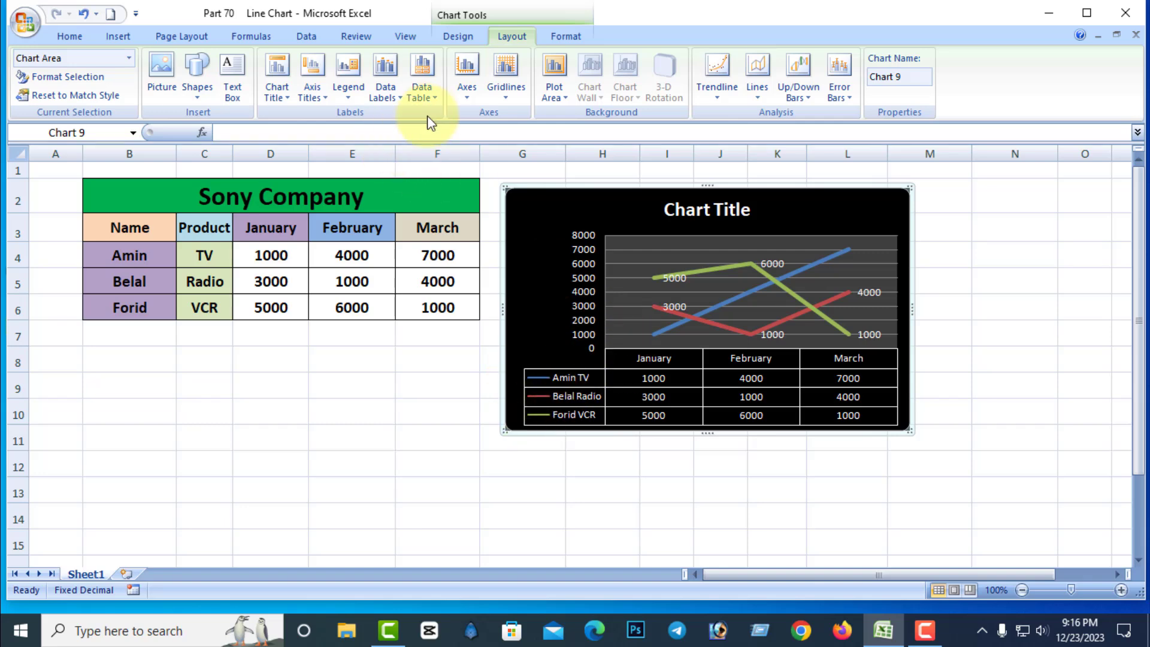
click(429, 96)
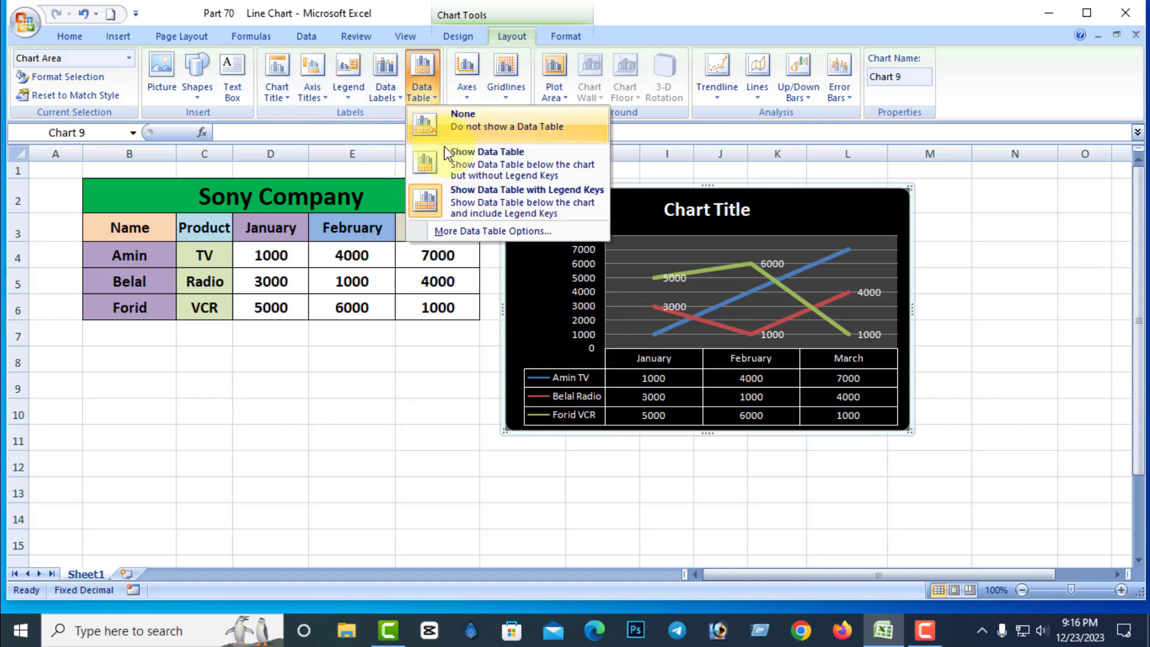
click(480, 161)
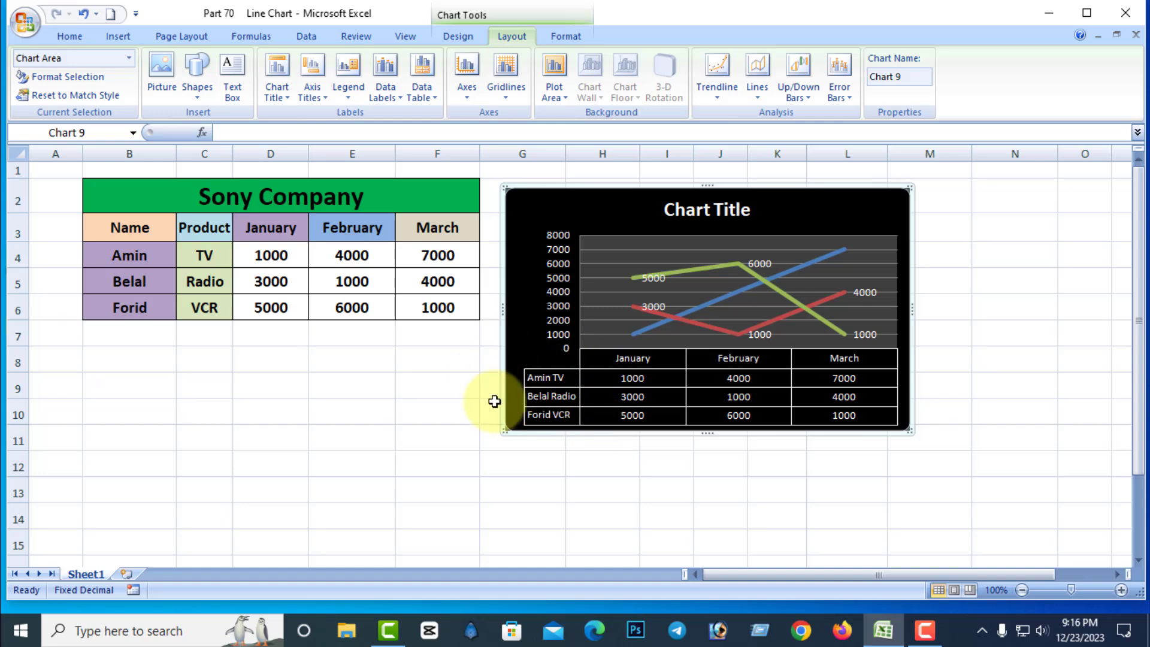
click(434, 102)
click(469, 118)
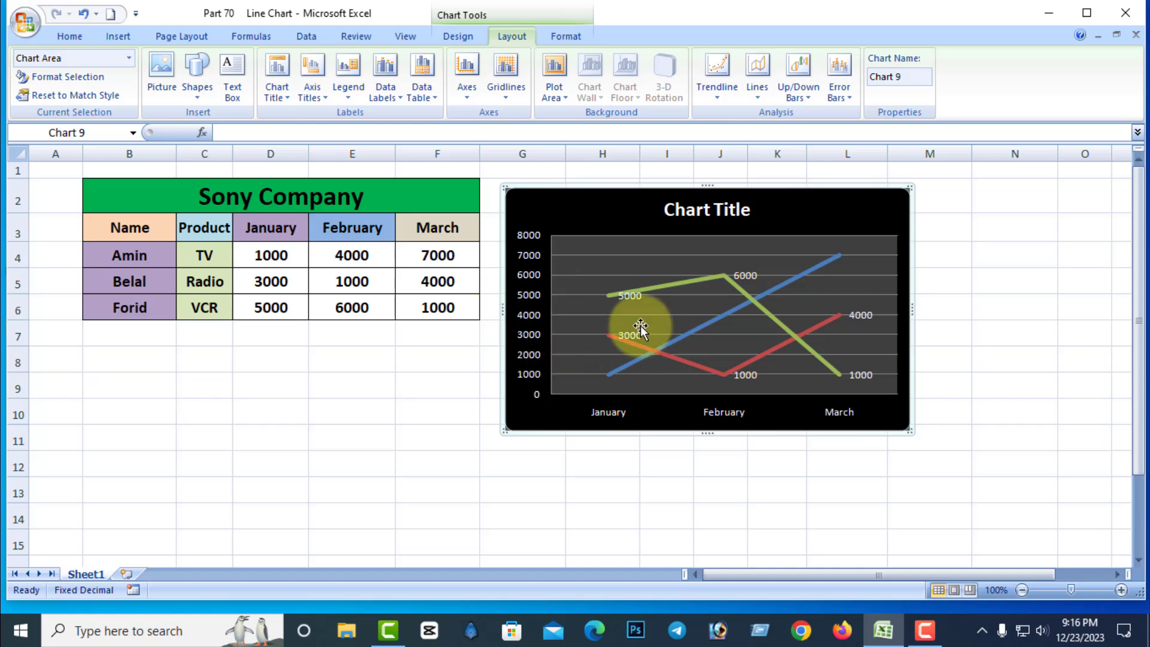
Apply the left-to-right primary horizontal axis to the chart, then switch it to the right-to-left axis.
click(468, 98)
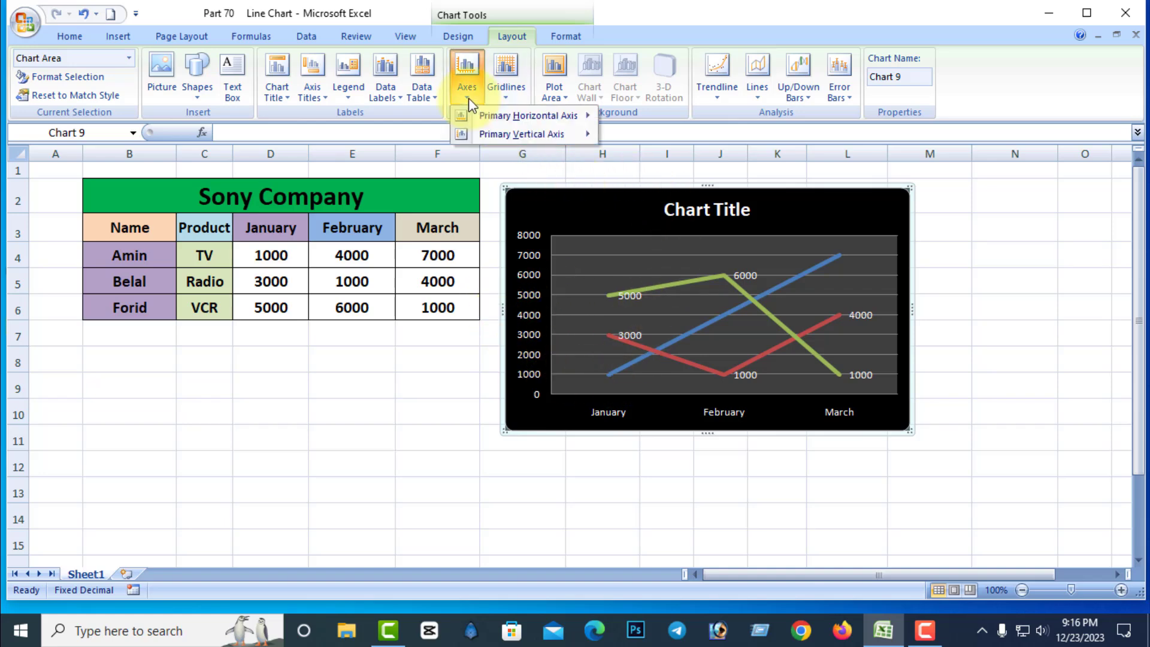
mouse_move(523, 116)
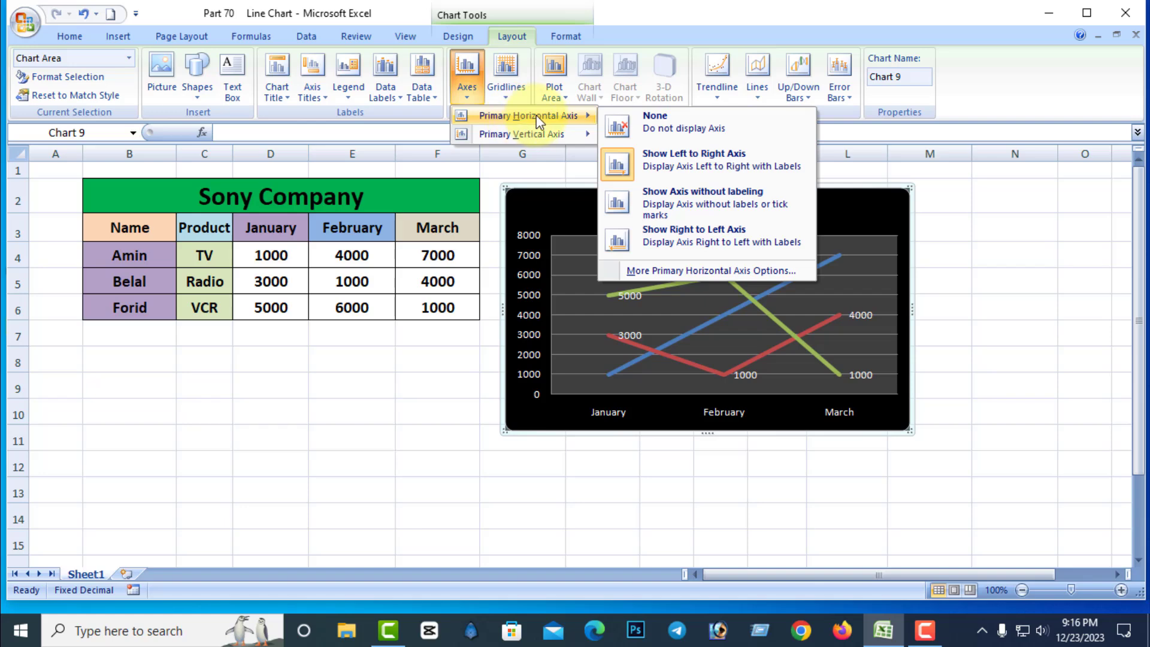
click(688, 160)
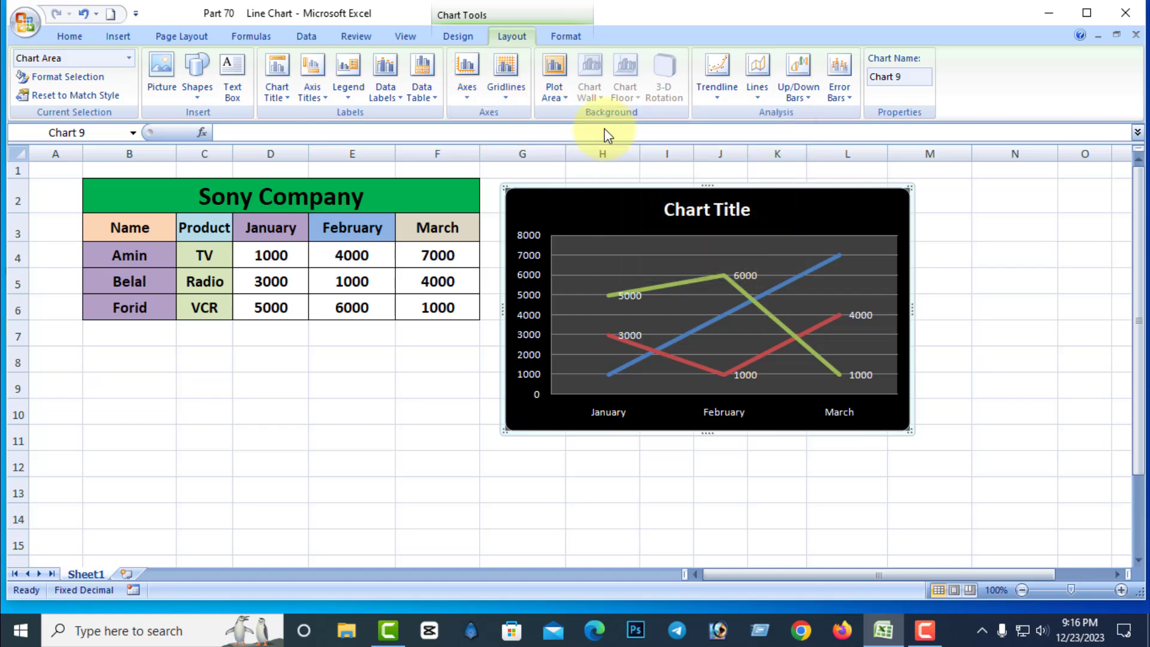
click(468, 97)
mouse_move(521, 116)
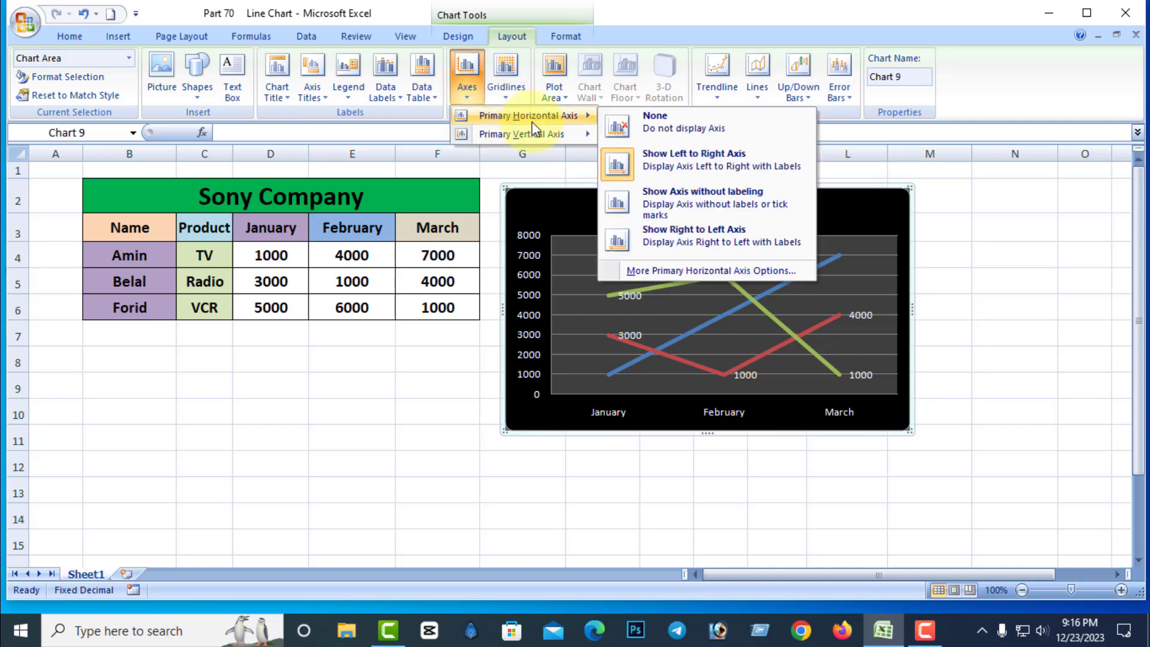
click(670, 242)
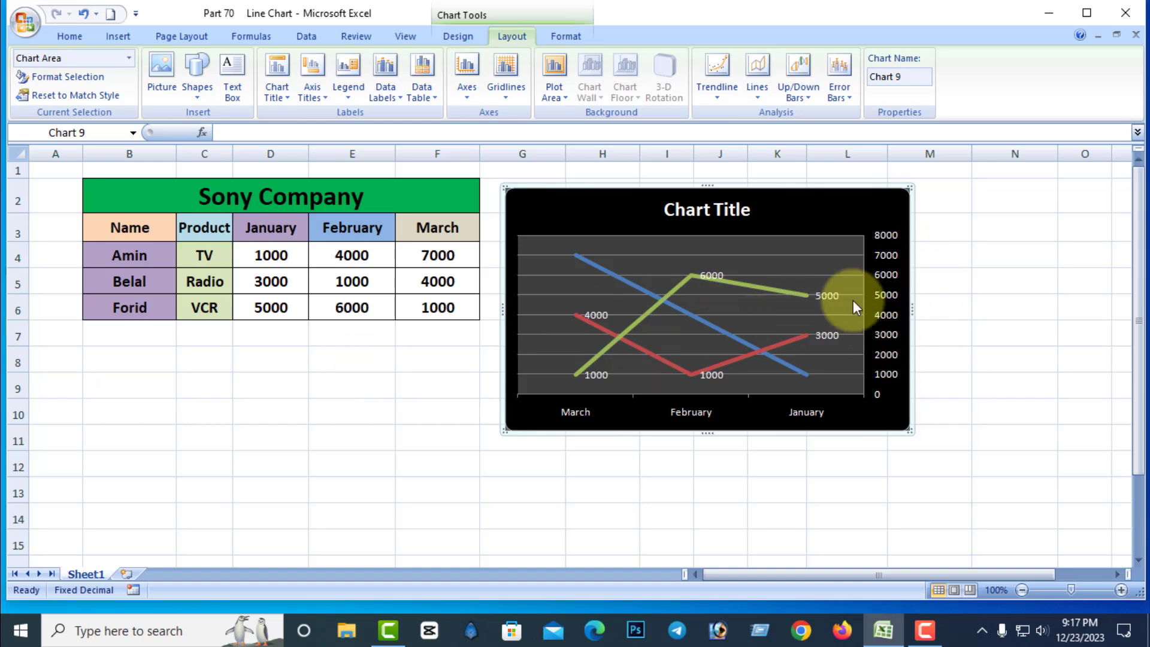
Turn off the chart's primary horizontal axis.
click(466, 90)
mouse_move(528, 114)
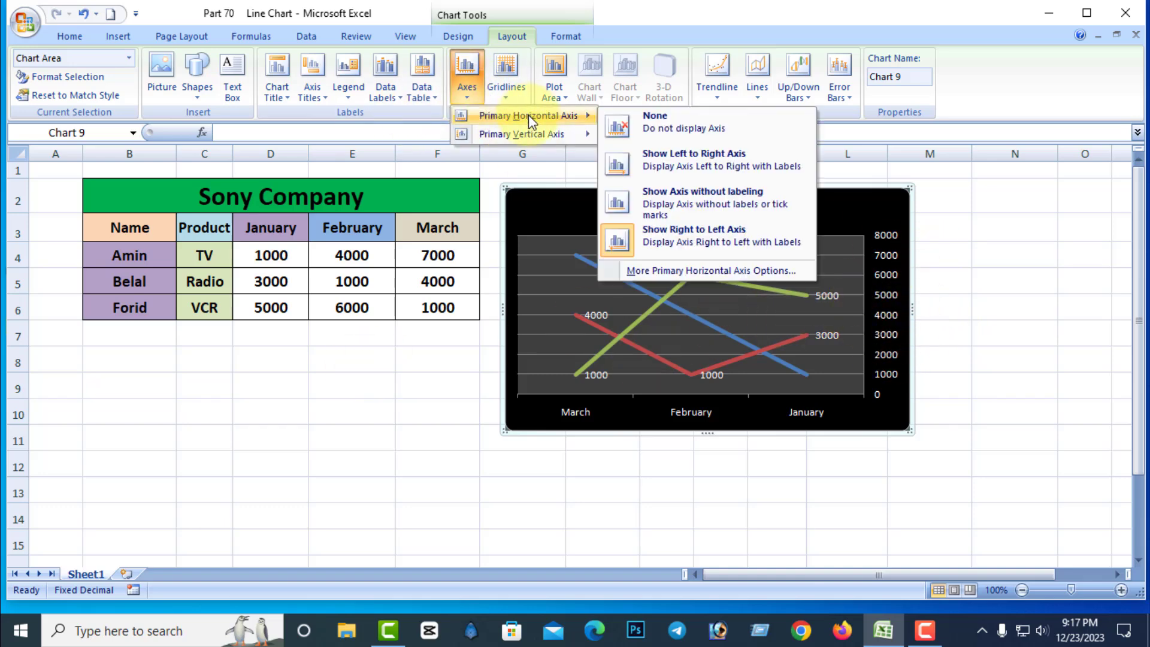
click(664, 119)
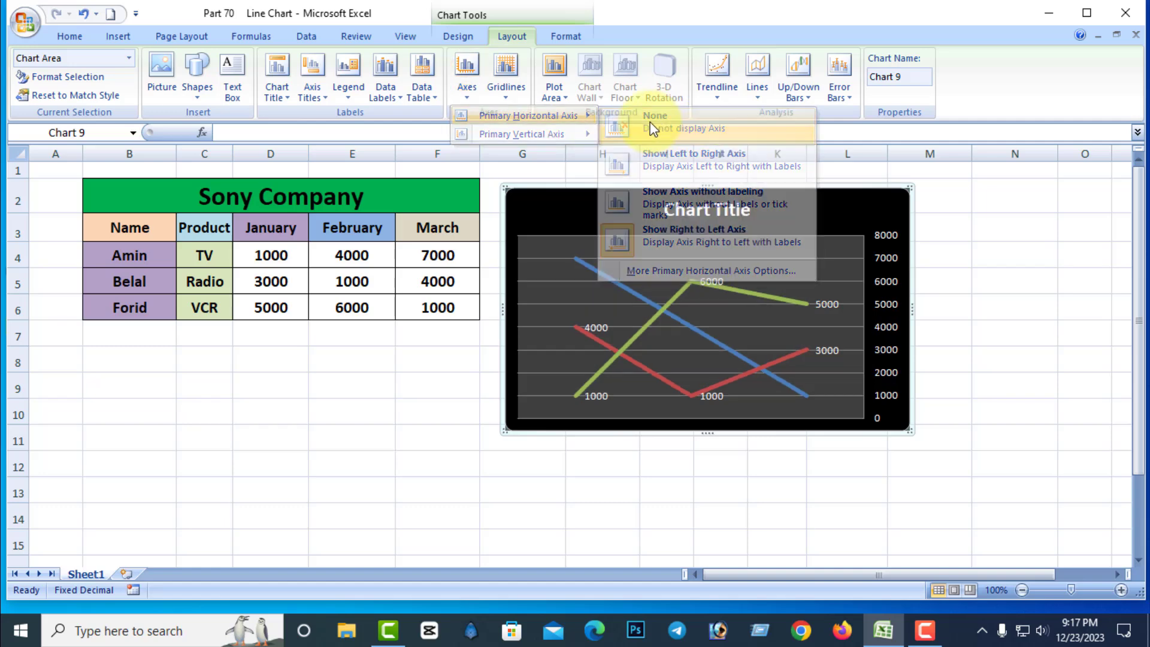
Display the chart's primary vertical axis in thousands, then in millions, and finally in billions.
click(473, 99)
mouse_move(495, 128)
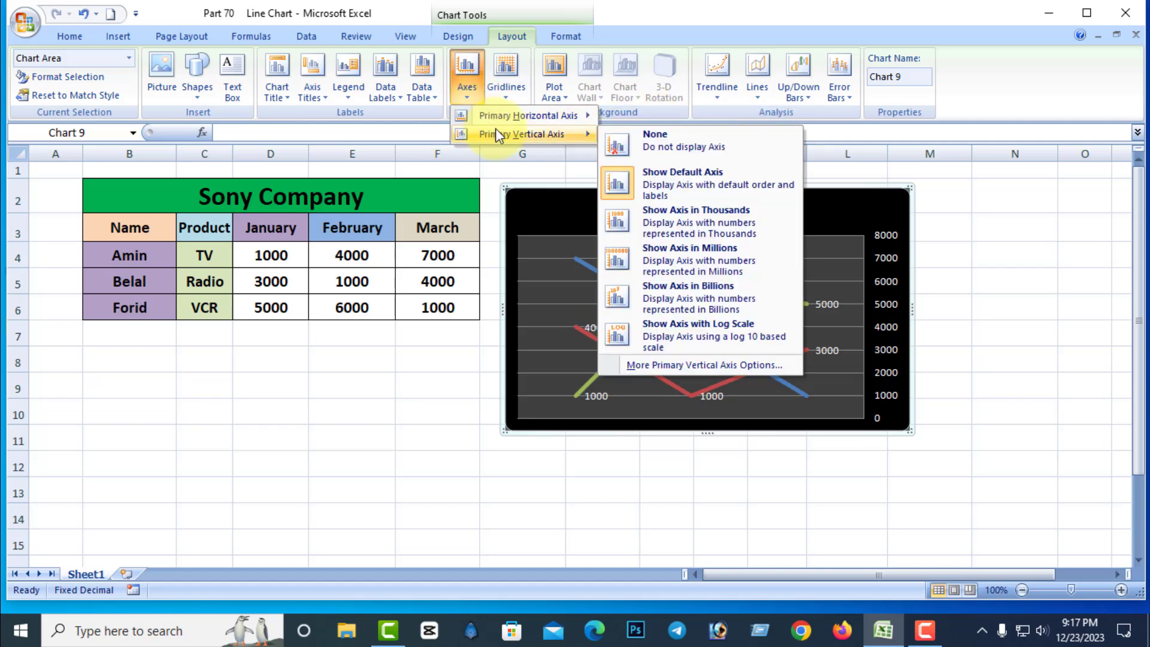
click(725, 213)
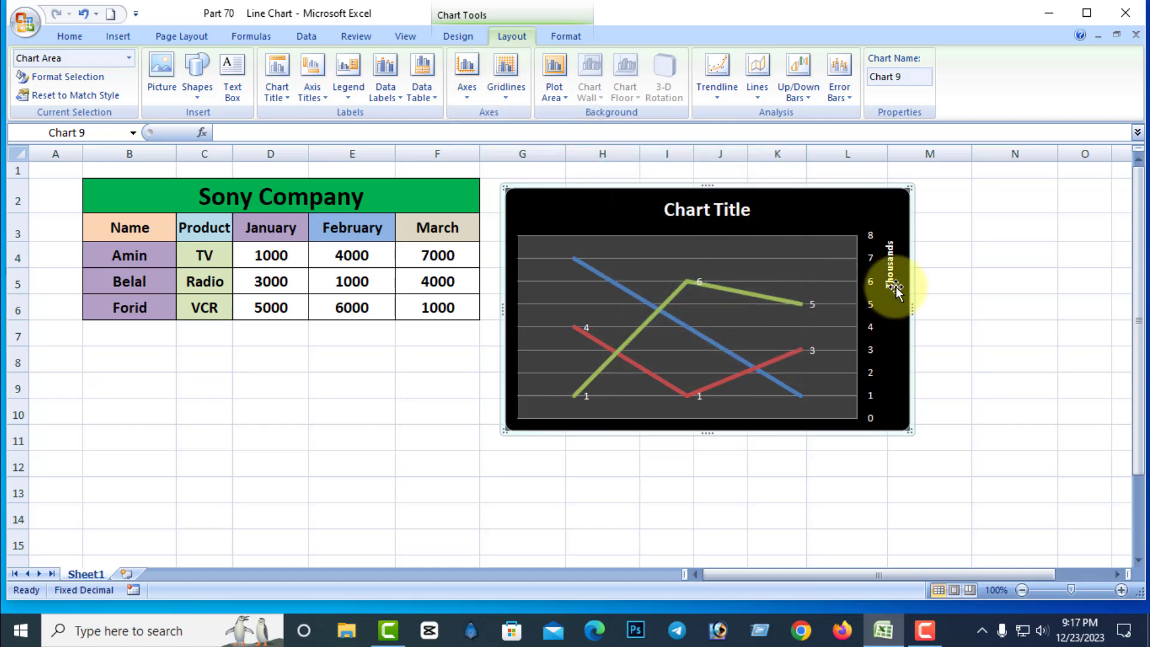
click(470, 103)
mouse_move(500, 135)
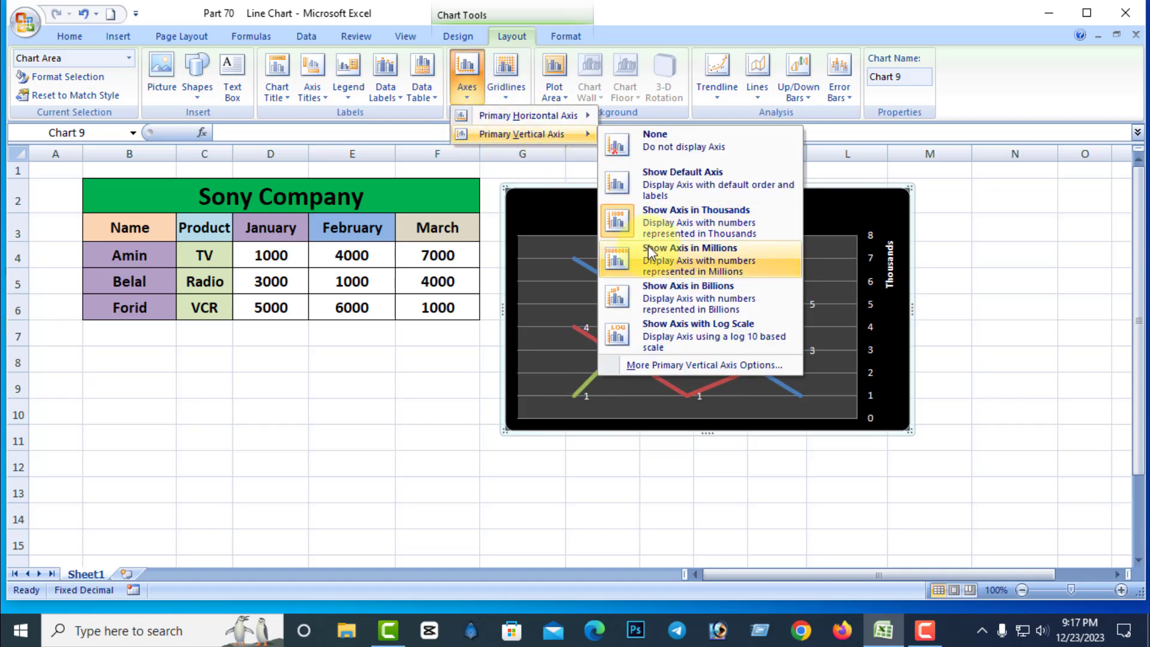
click(665, 258)
click(466, 102)
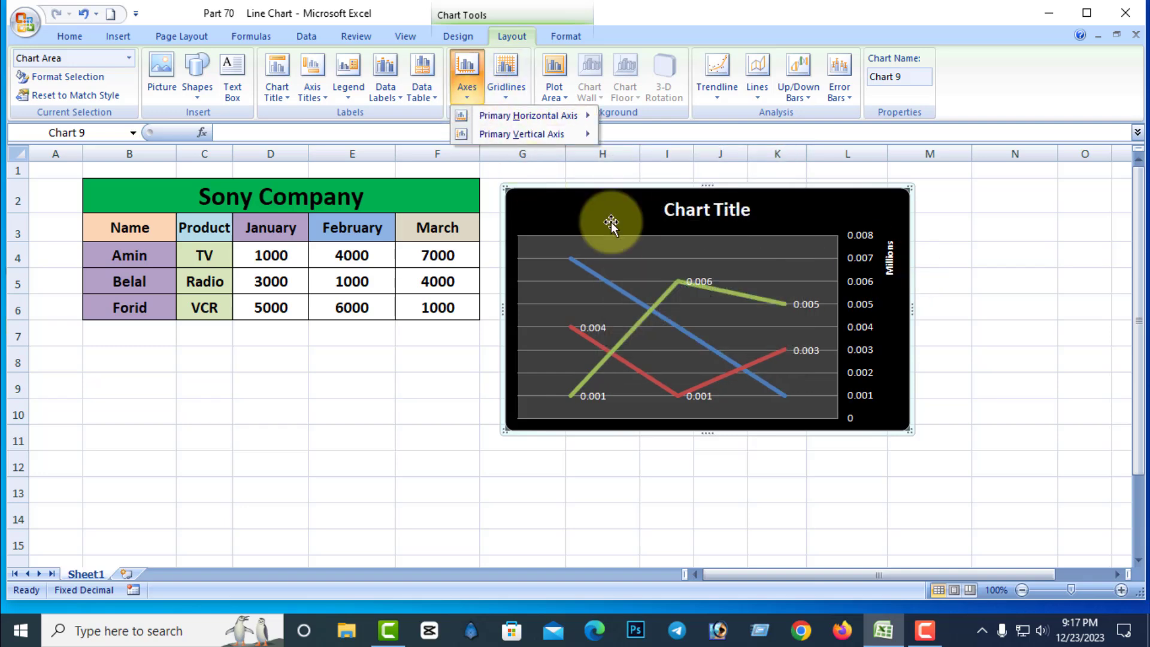
mouse_move(497, 138)
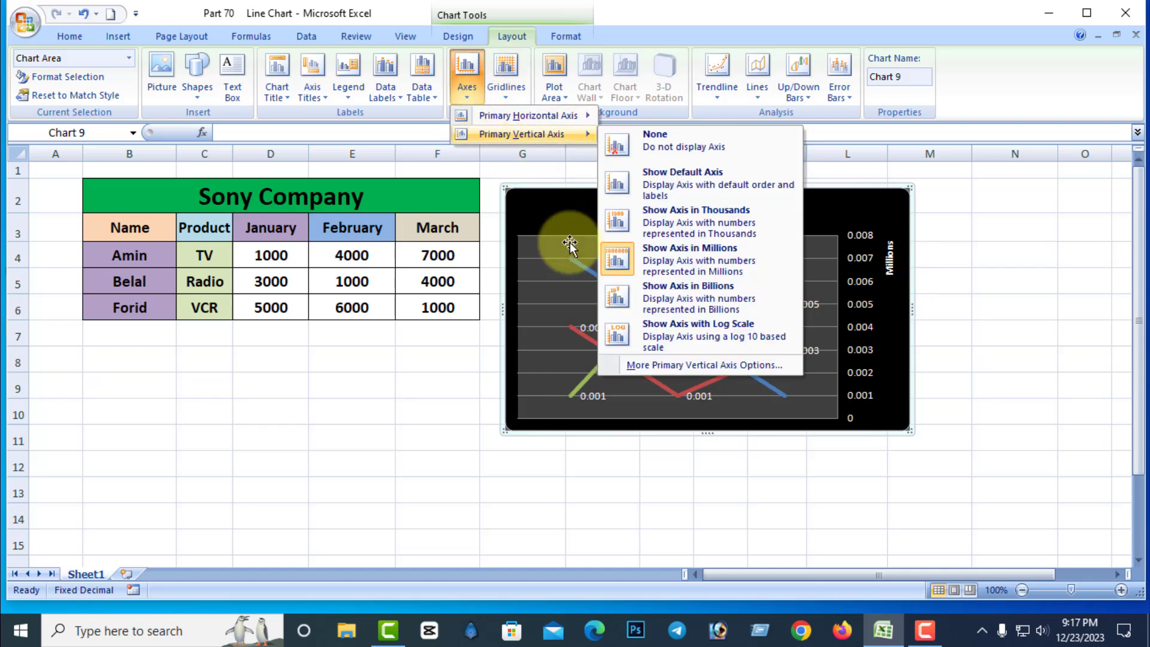
click(680, 302)
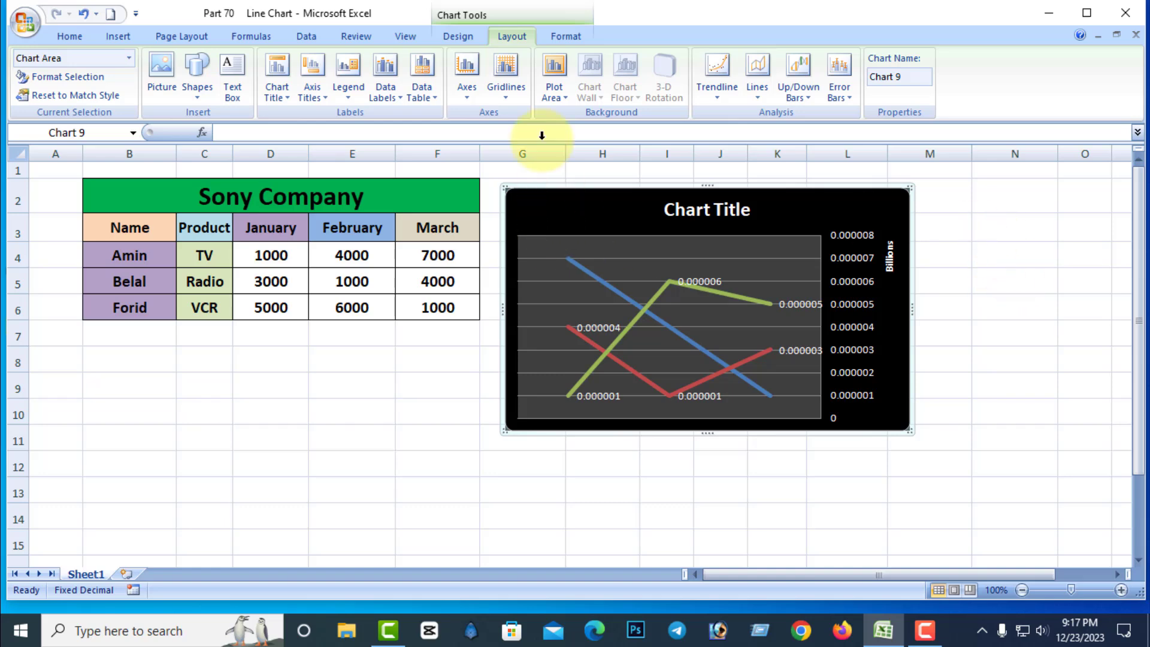
In the vertical axis's detailed options, toggle the logarithmic scale and the reverse value order on and off again.
click(473, 96)
mouse_move(519, 135)
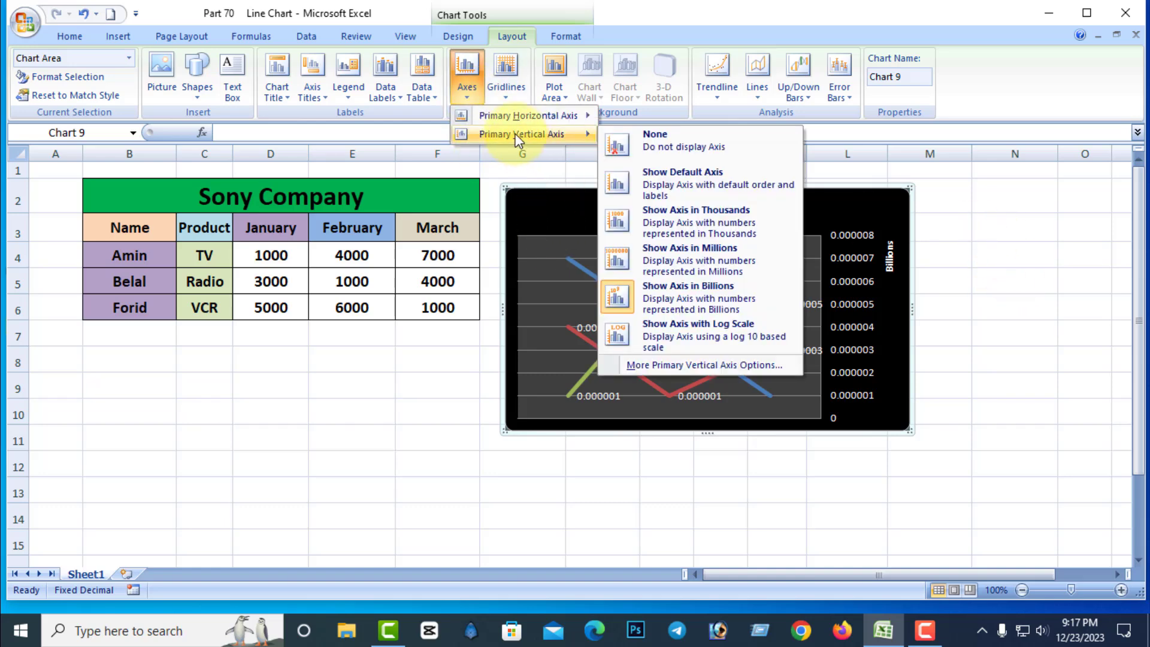
click(663, 366)
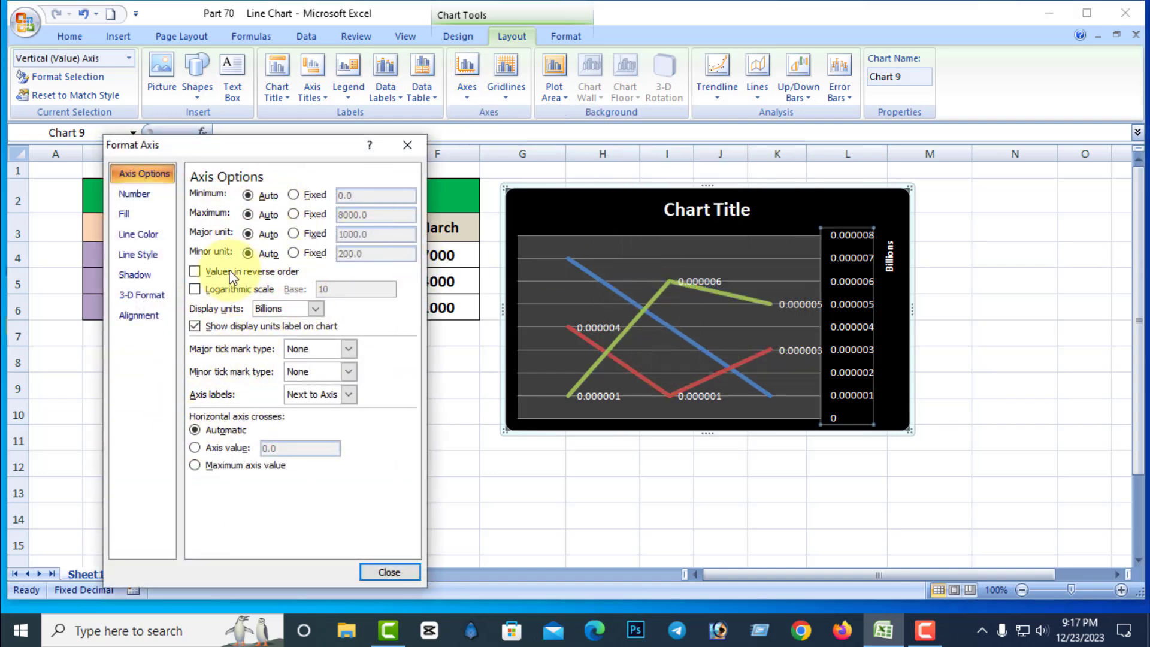
click(196, 289)
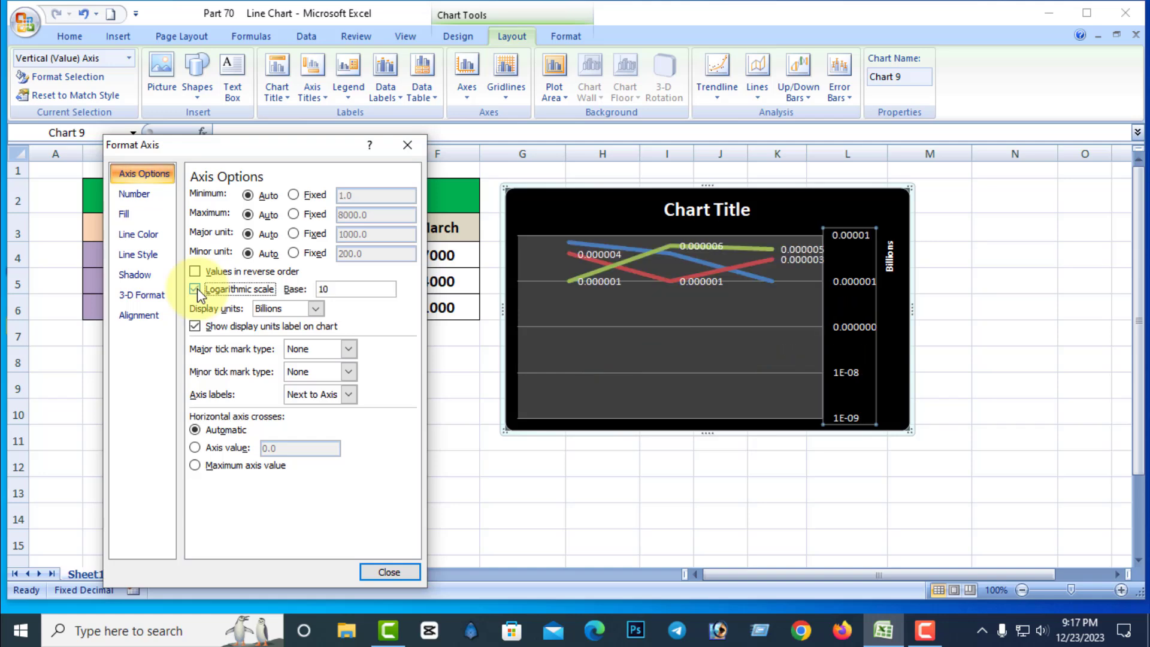
click(197, 289)
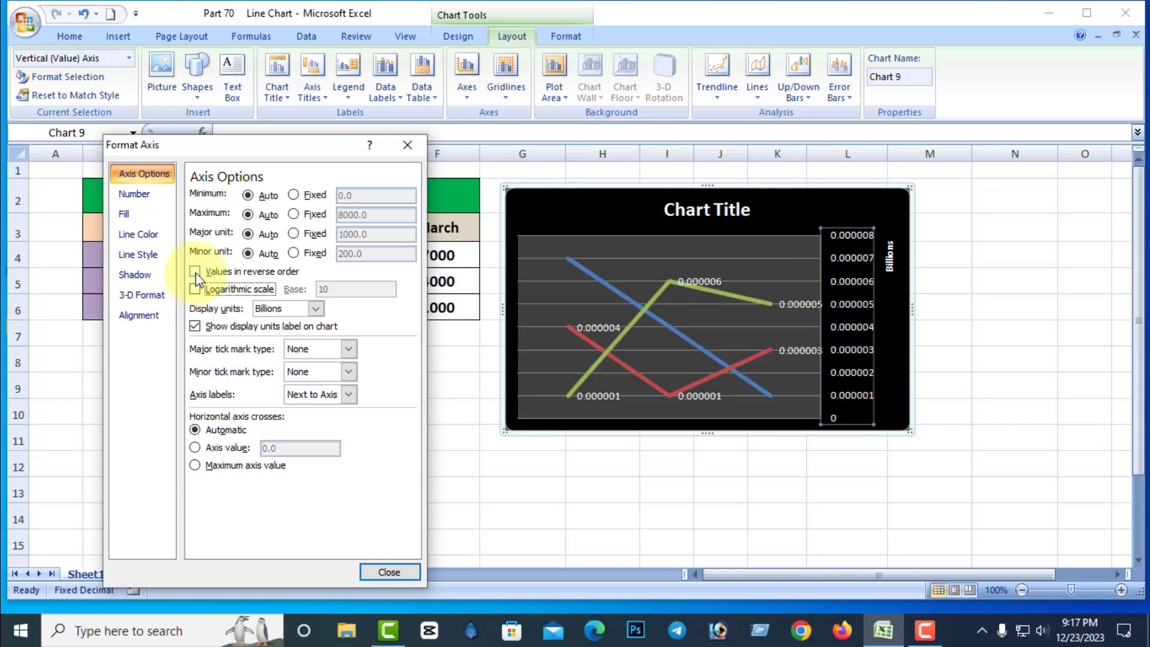
click(196, 272)
click(195, 272)
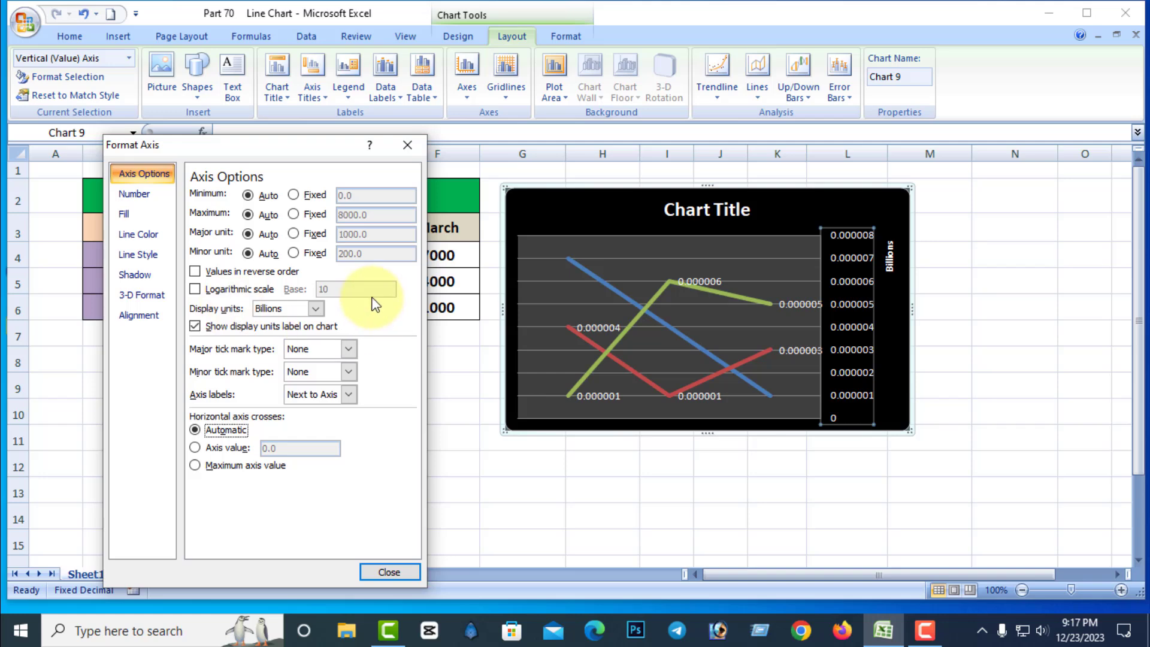
click(389, 571)
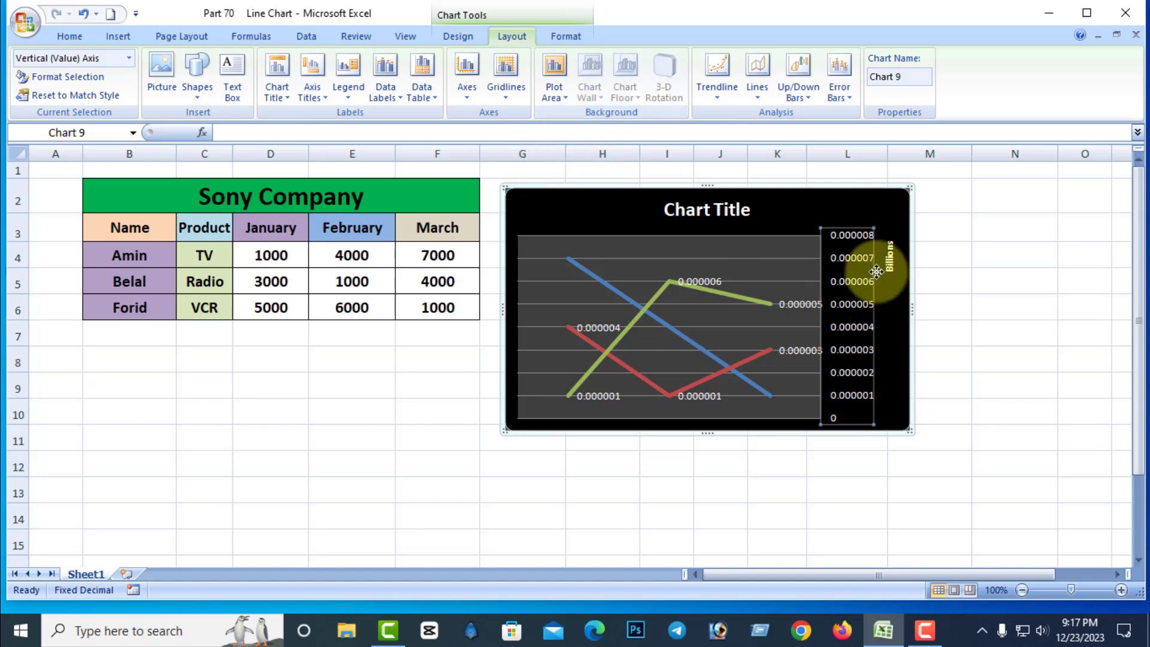
Remove the whole line chart from the sheet and select cell G11.
click(958, 252)
click(842, 193)
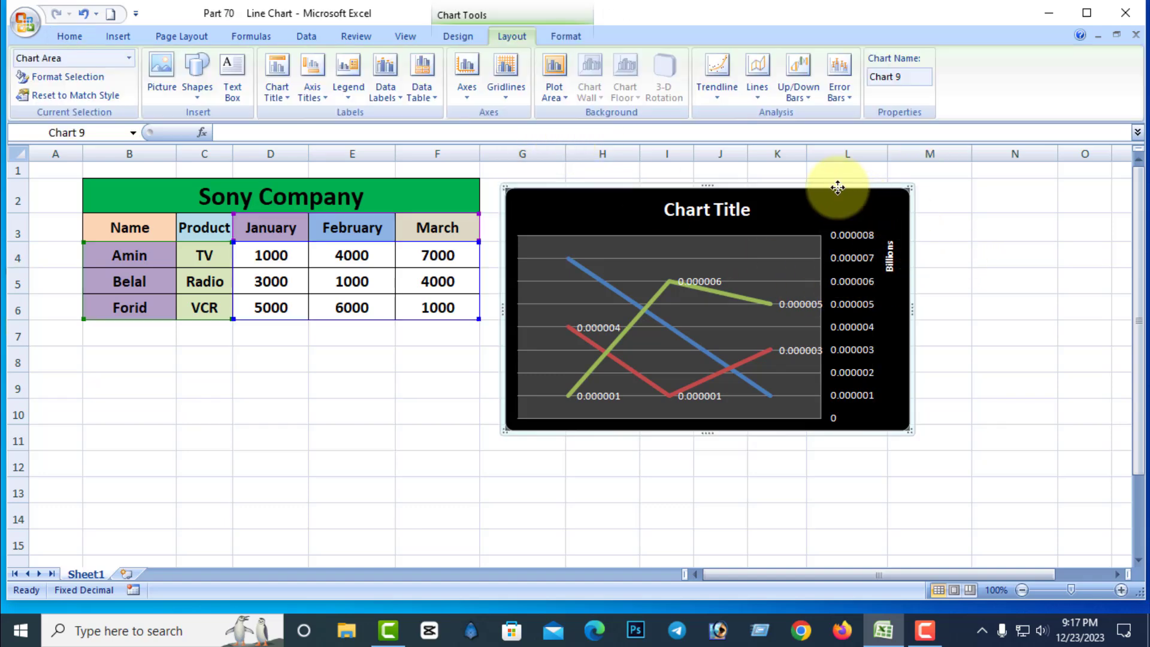
right_click(838, 188)
click(892, 199)
click(511, 448)
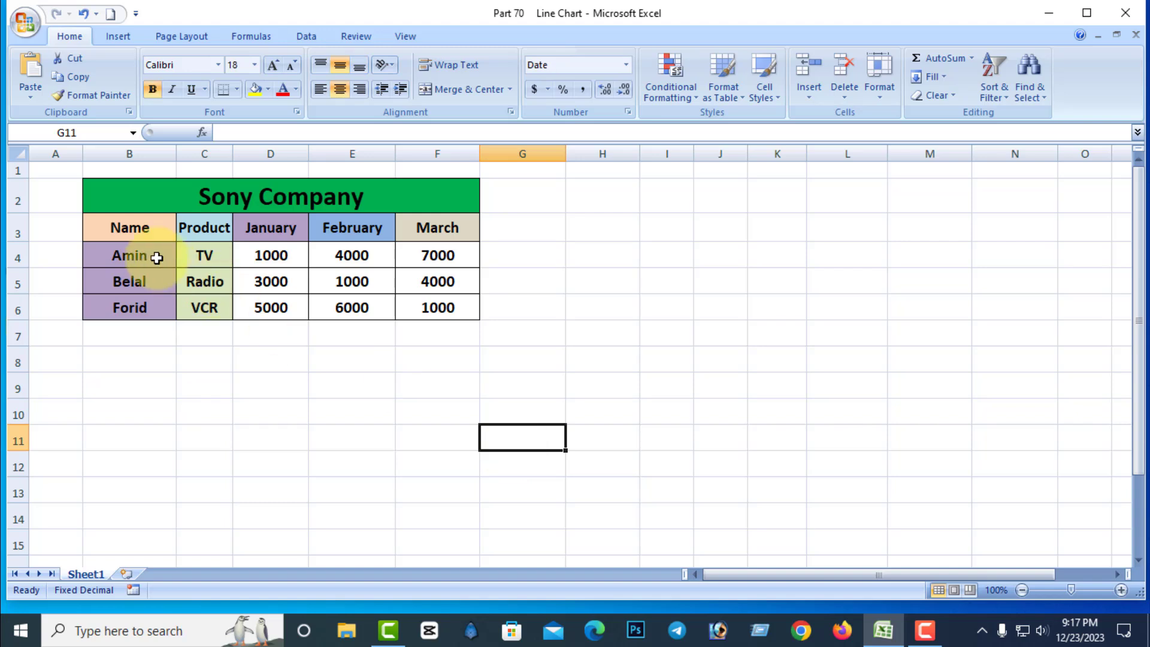
Insert a 3-D line chart from the table range B3:F6 and place it beside the table, starting at column G.
drag(156, 257, 410, 309)
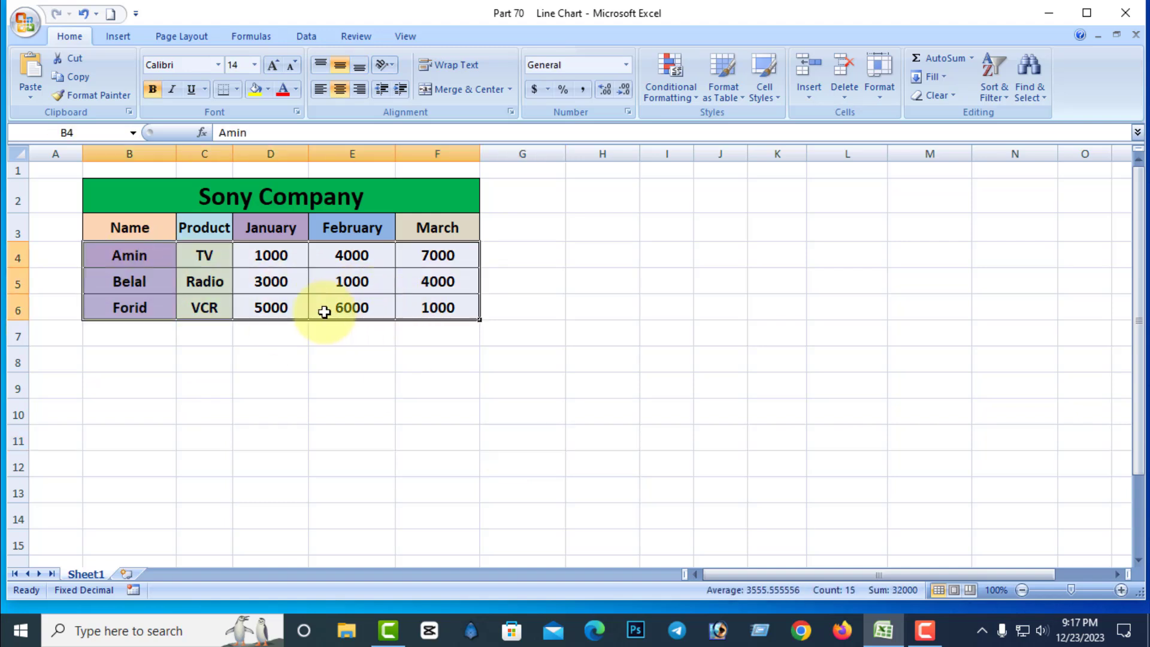
click(206, 303)
drag(124, 231, 403, 310)
click(117, 37)
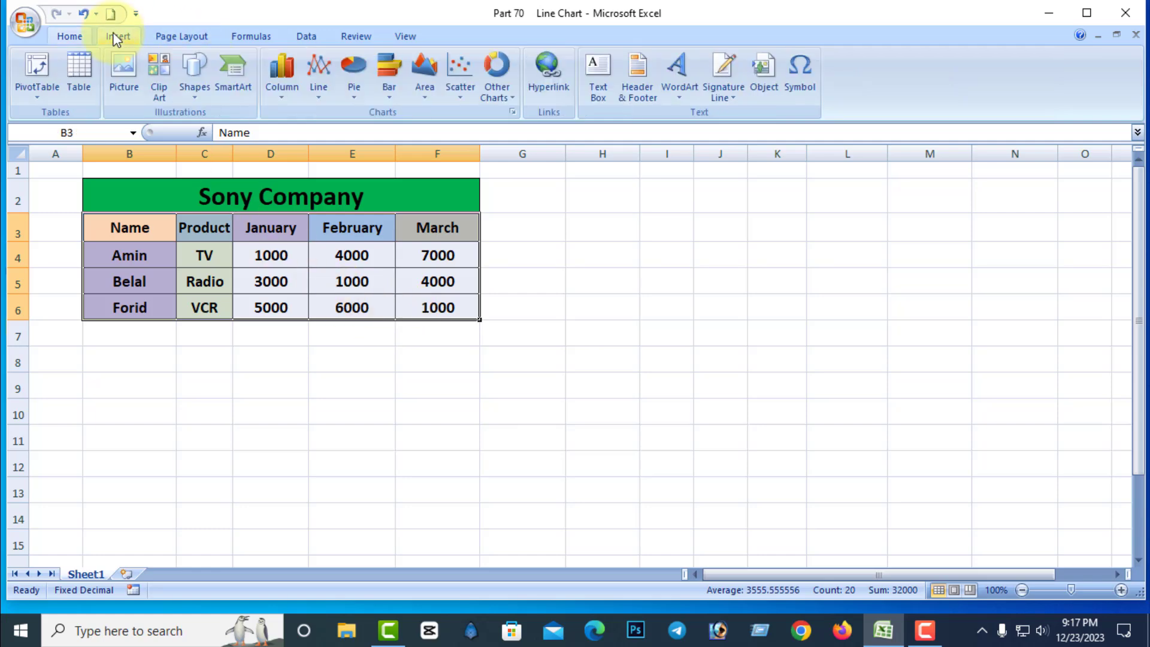
click(321, 89)
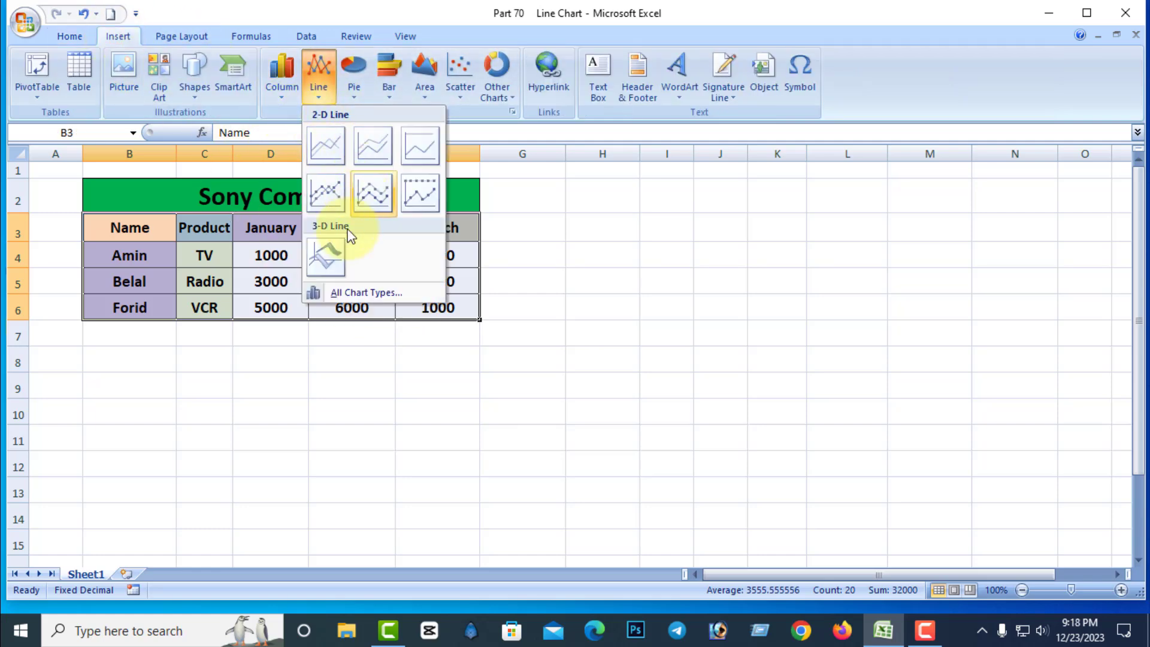
click(332, 252)
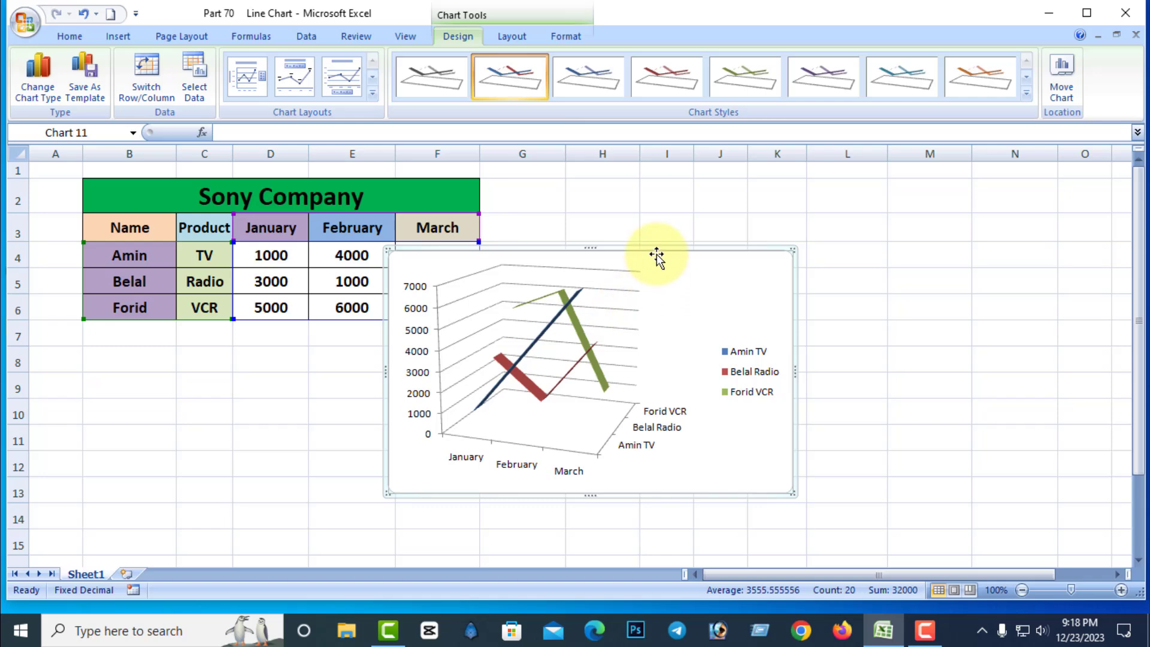
drag(657, 256, 768, 181)
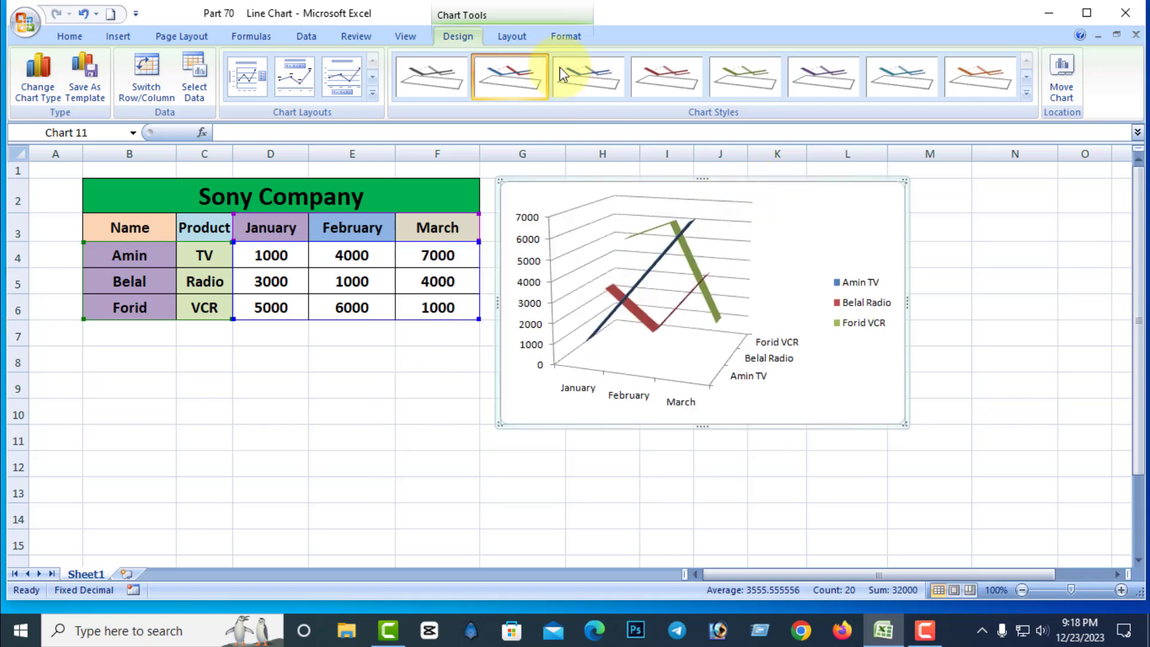
Show the 3-D line chart's wall with the default color fill.
click(514, 38)
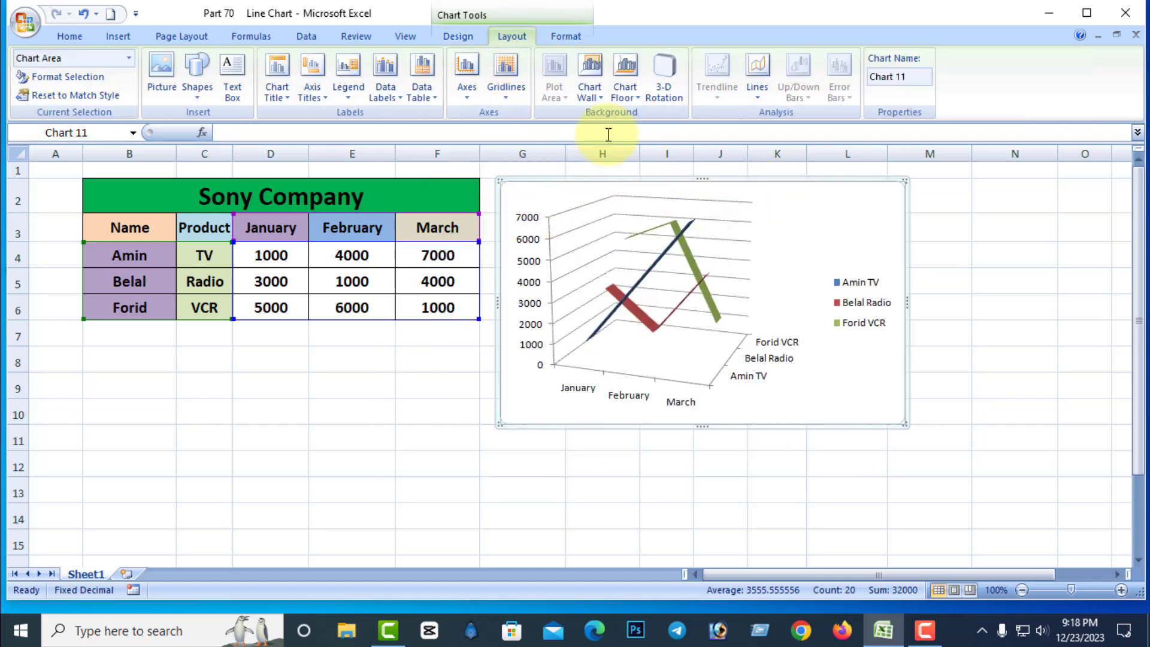
click(592, 90)
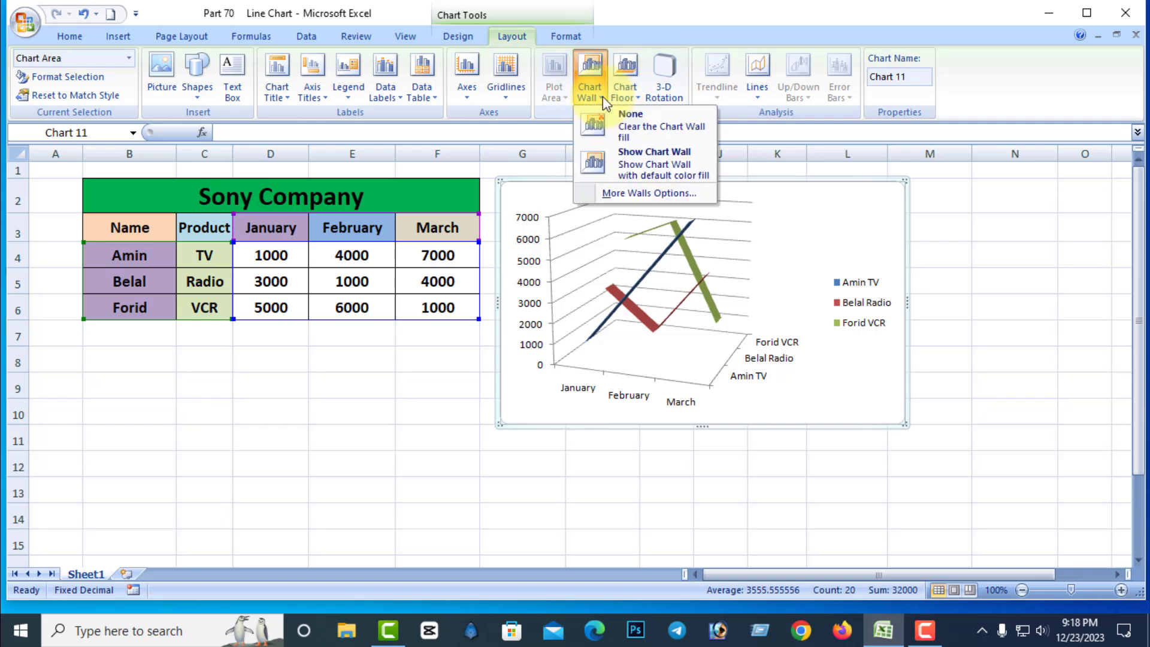
click(661, 166)
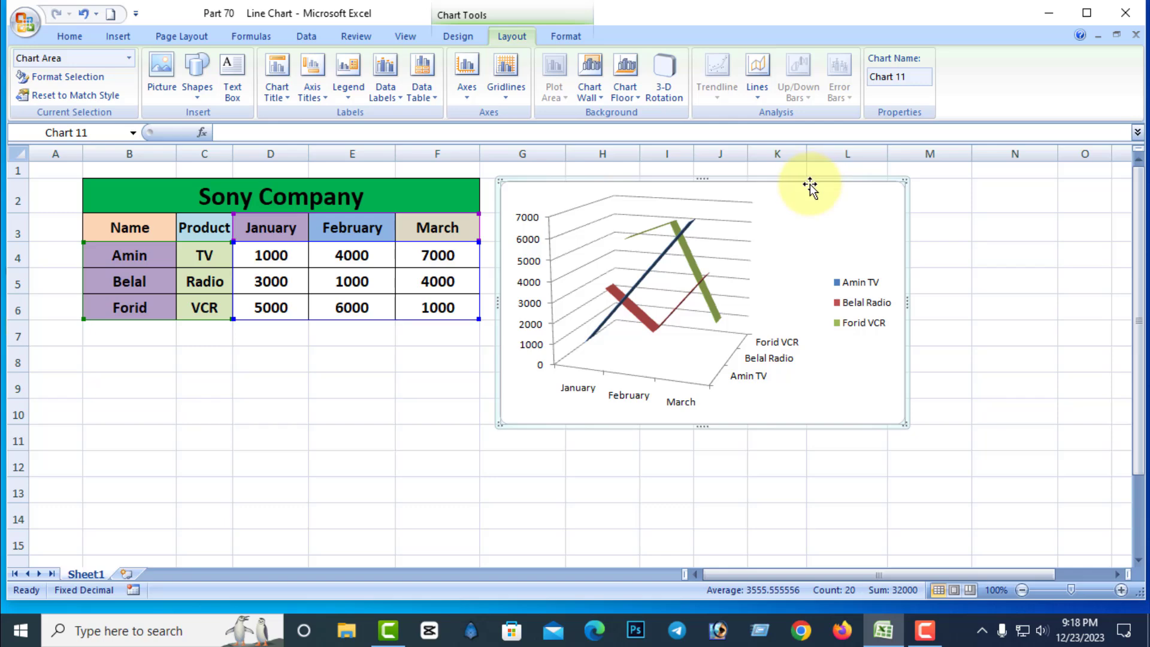
Apply the chart style with a black background and multicolored blue, red and green lines to the 3-D line chart.
click(461, 38)
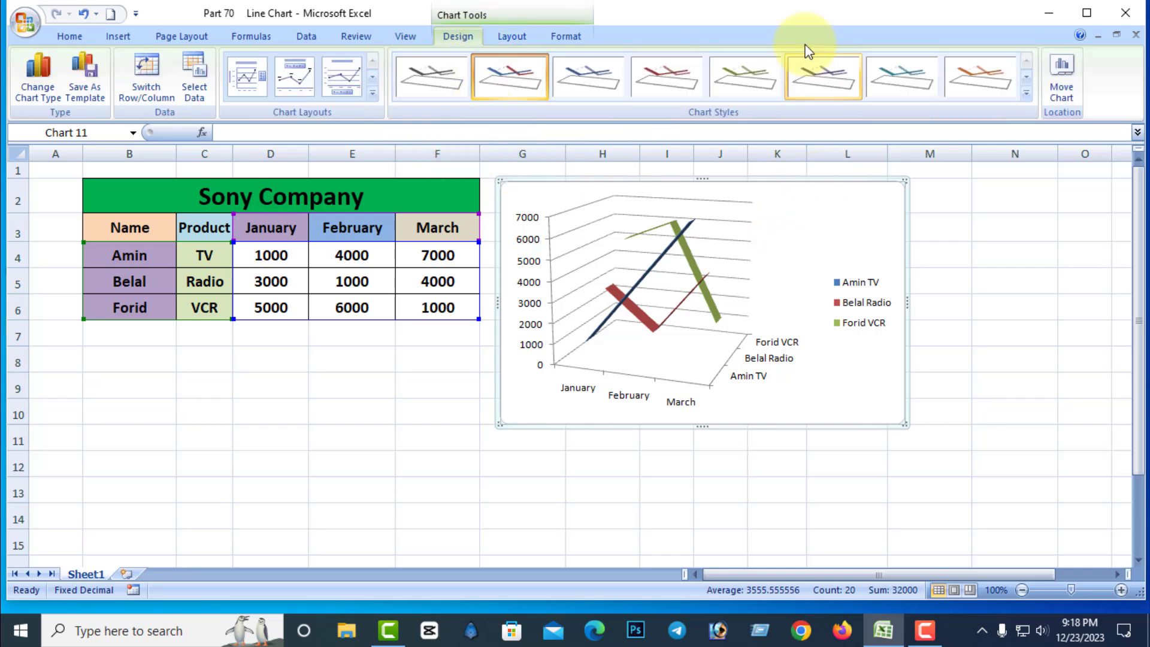
click(1028, 96)
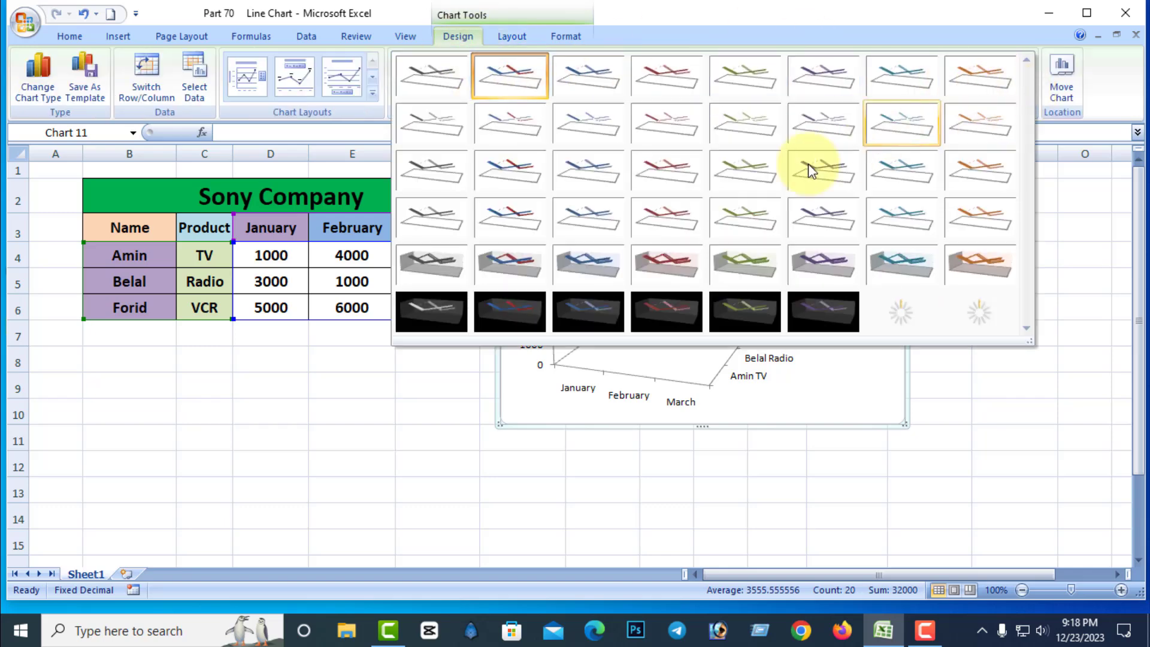
click(523, 321)
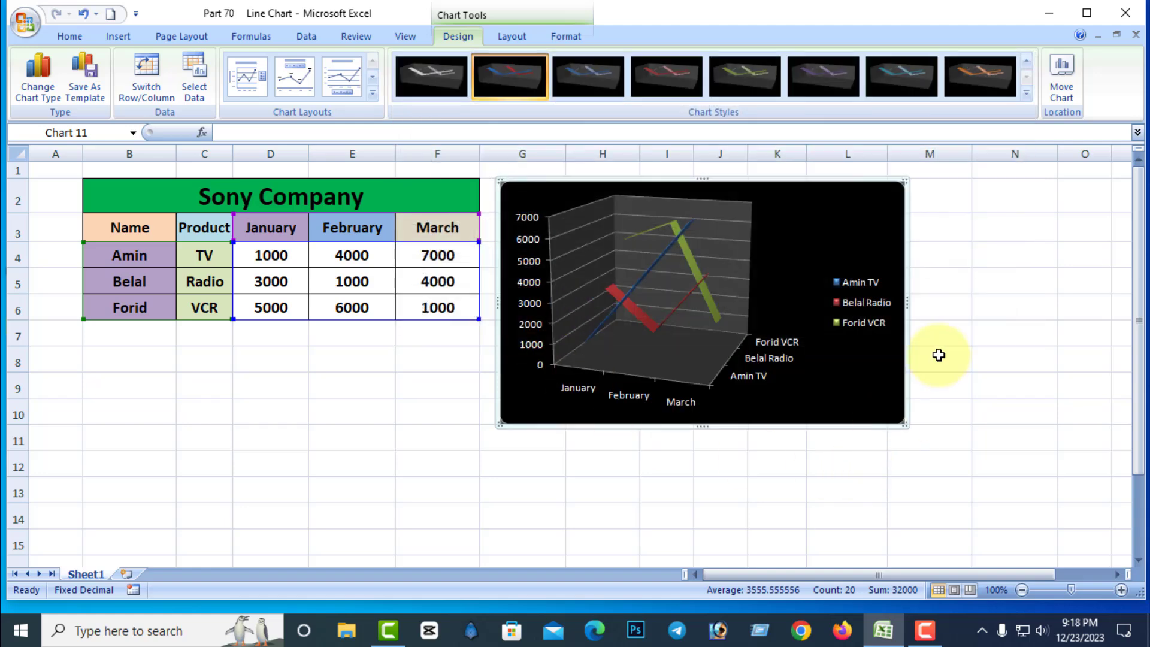
Clear the chart wall's fill and show it again with the default color fill, twice in a row.
click(520, 41)
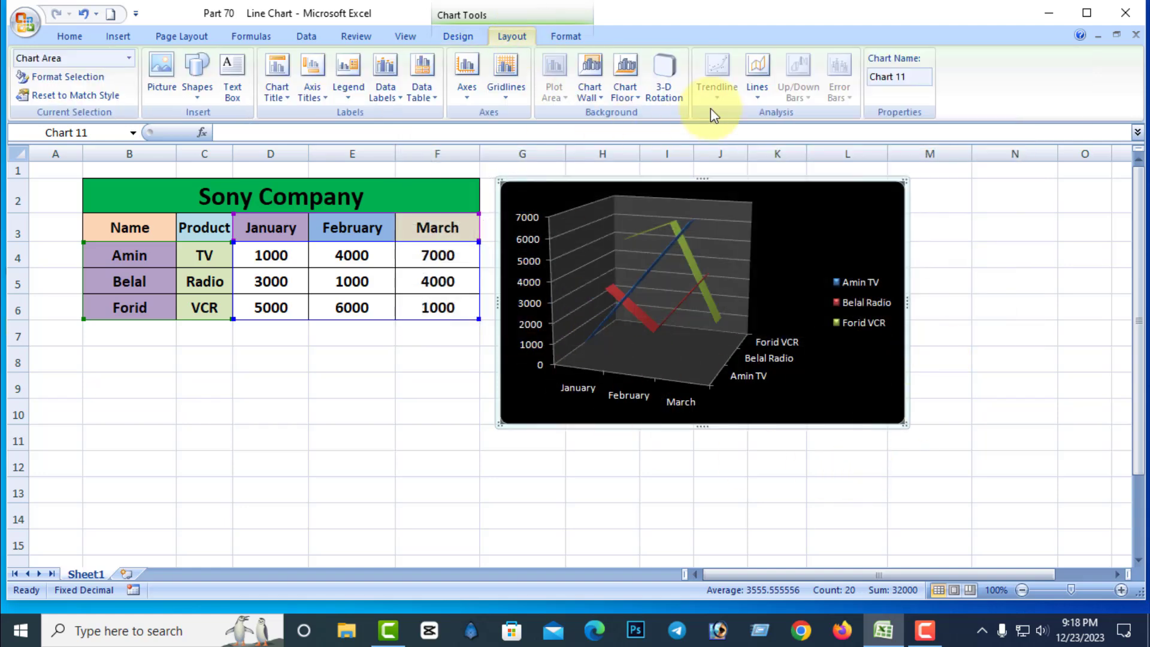
click(599, 99)
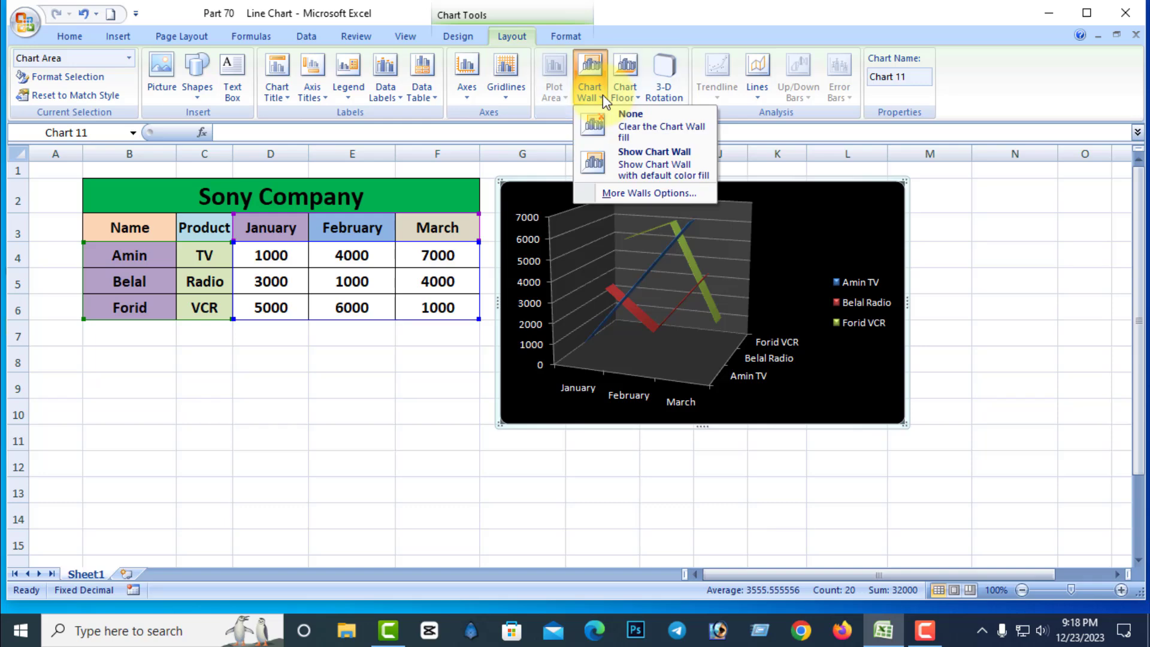
click(636, 119)
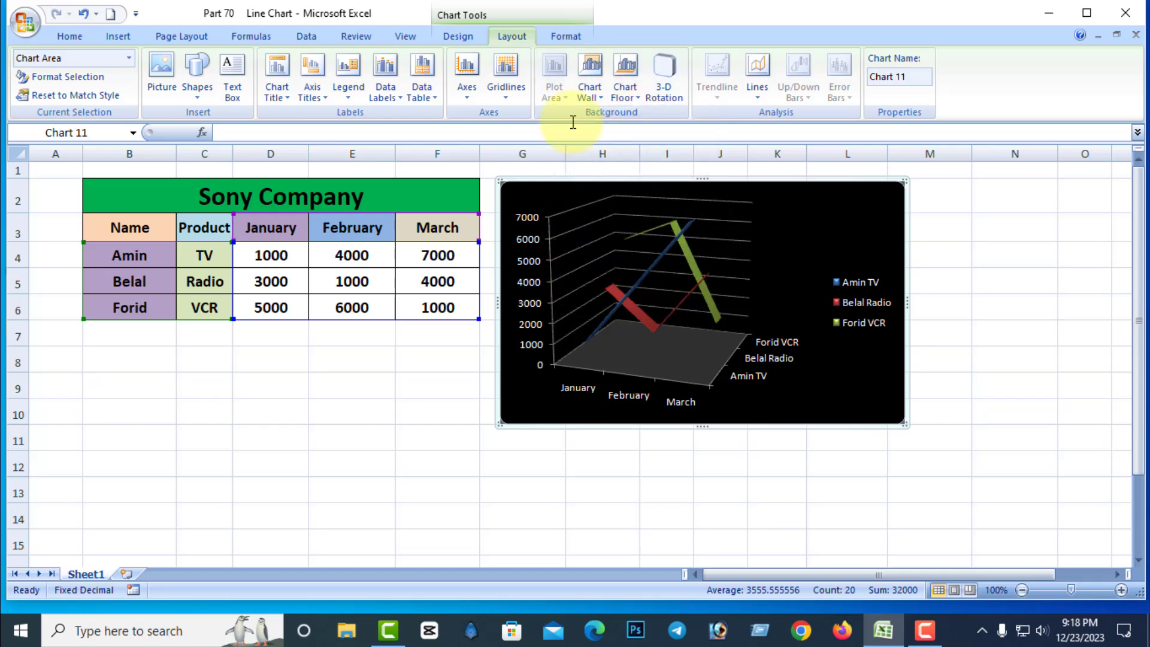
click(593, 93)
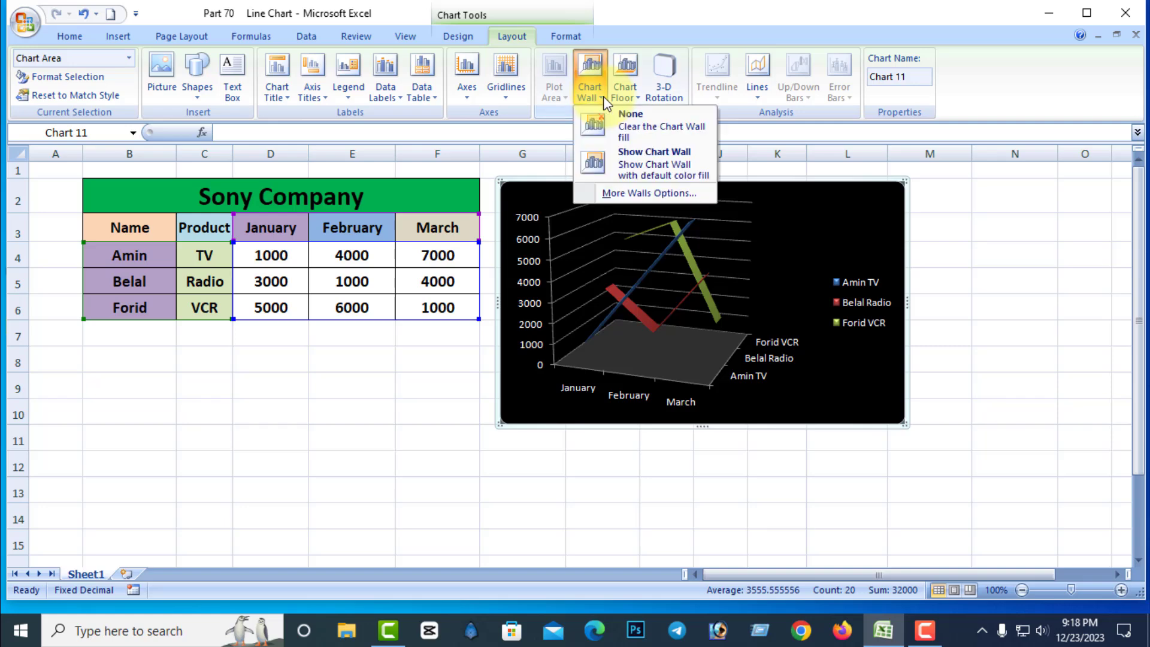
click(635, 160)
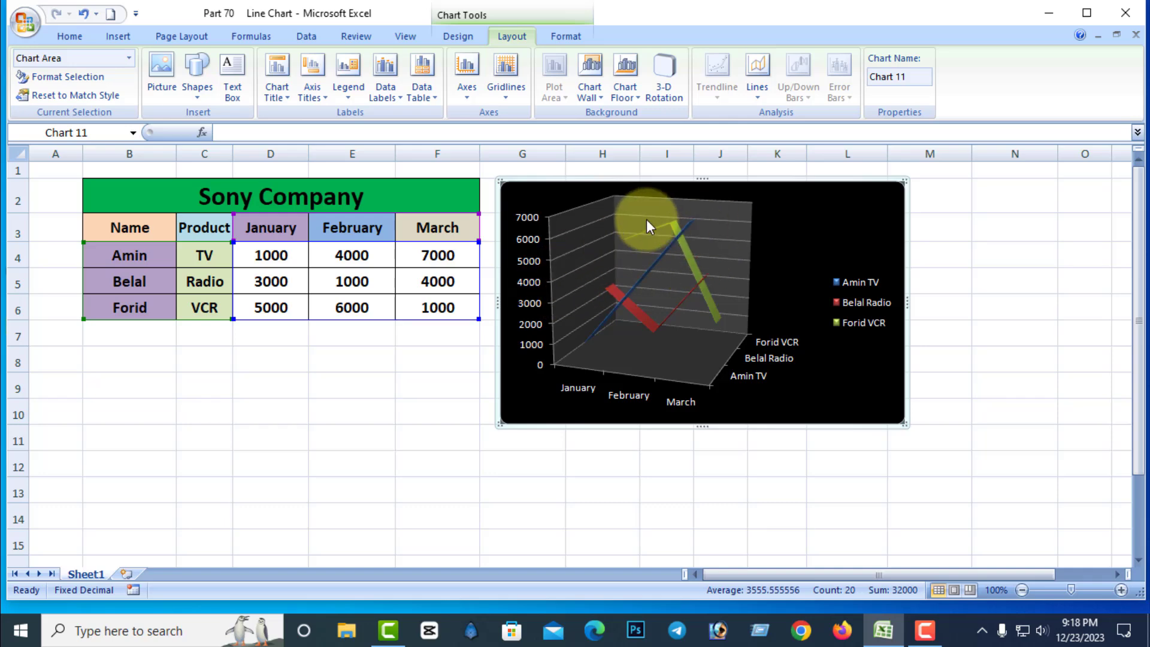
click(590, 74)
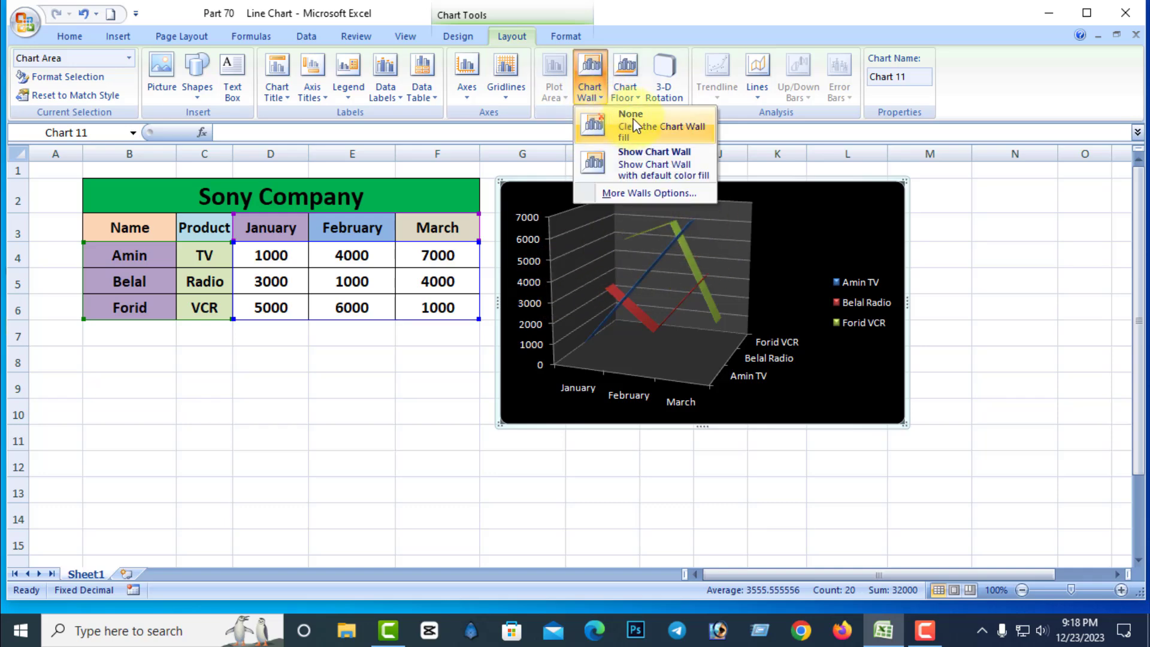
click(617, 115)
click(602, 102)
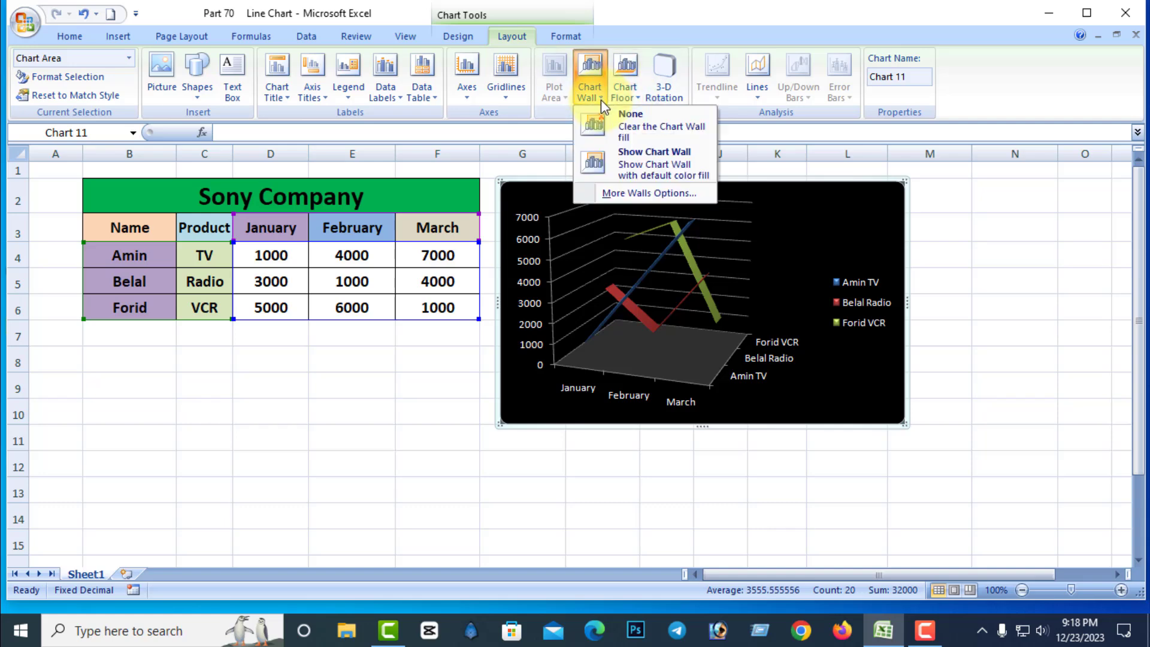
click(653, 164)
In the detailed wall options, try the solid, gradient and texture fills on the chart wall and finally set it to no fill.
click(603, 105)
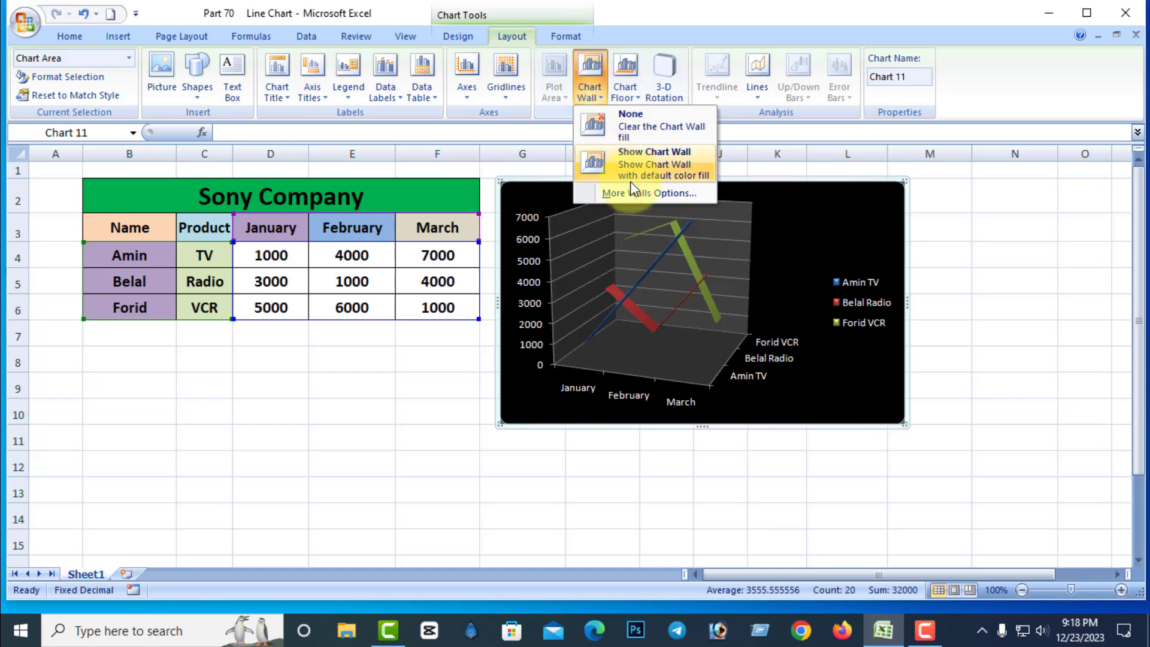
click(638, 192)
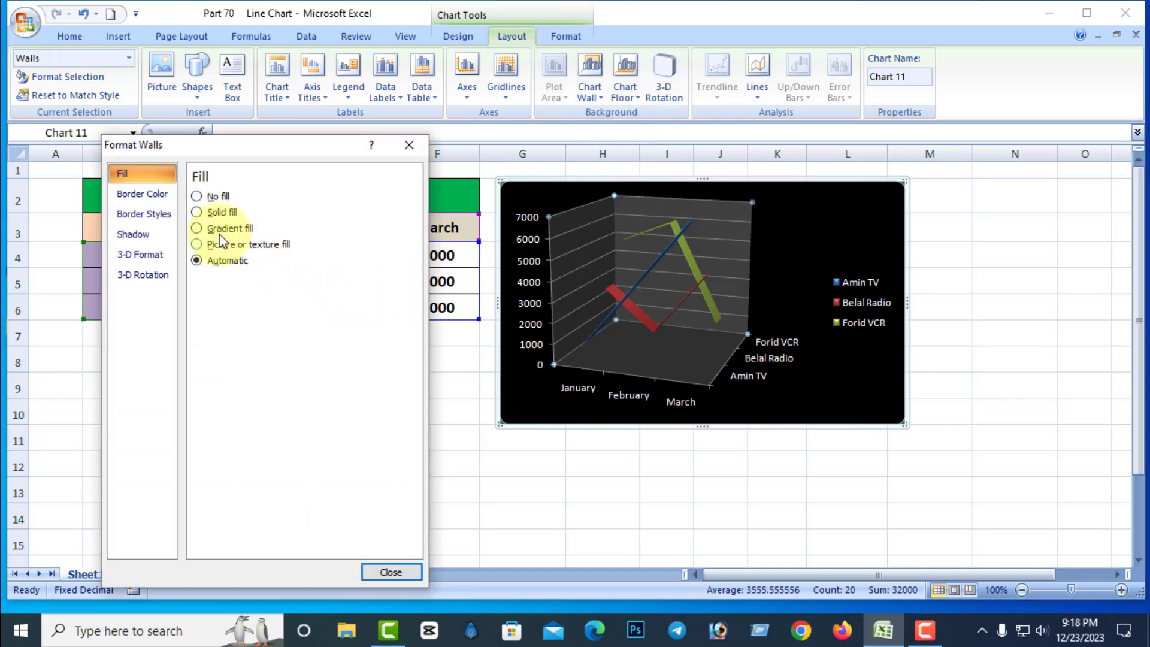
click(198, 213)
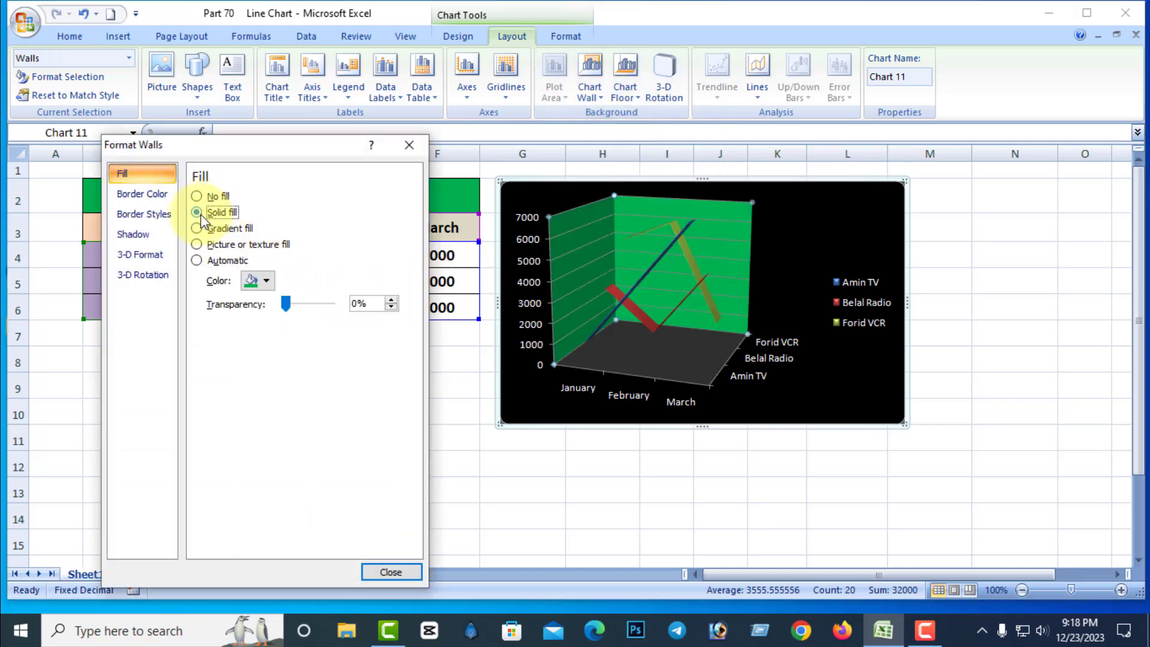
click(197, 228)
click(198, 245)
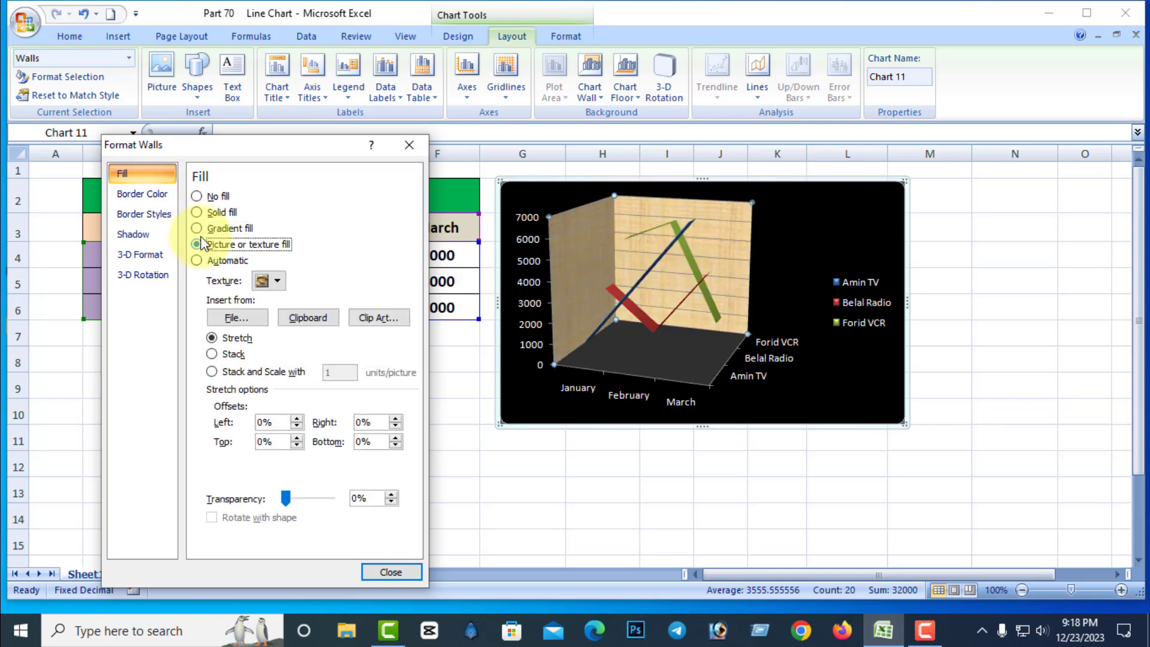
click(200, 213)
click(197, 197)
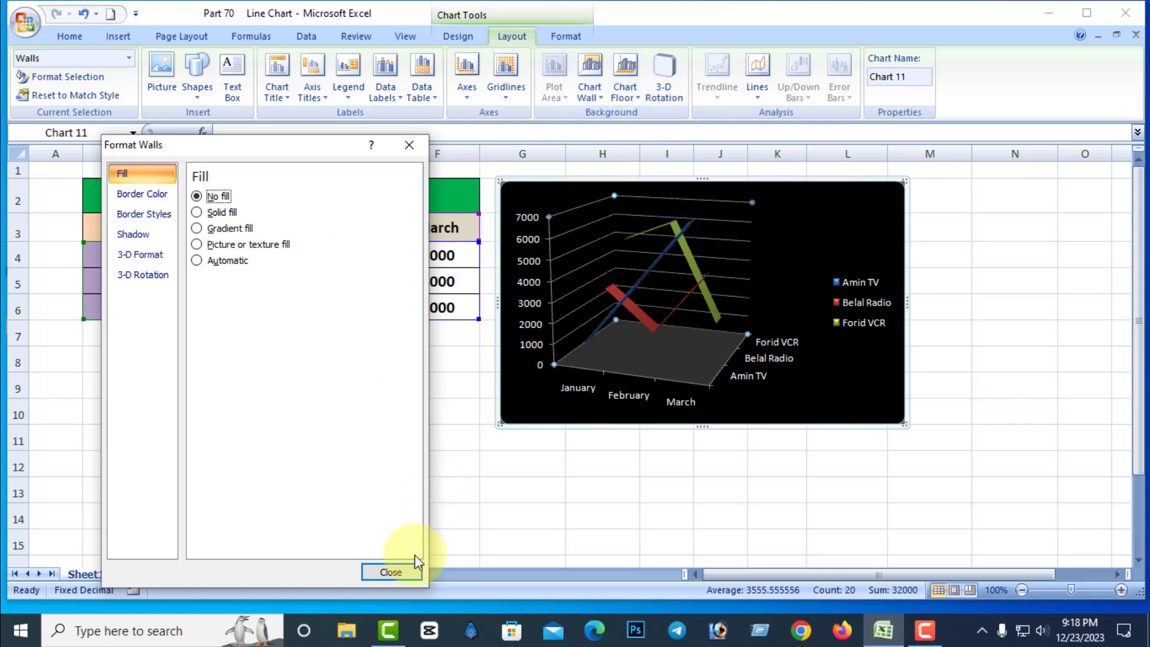
click(396, 572)
Show the chart floor with default fill, try gradient and texture fills in its detailed options, and settle on a green solid fill.
click(641, 98)
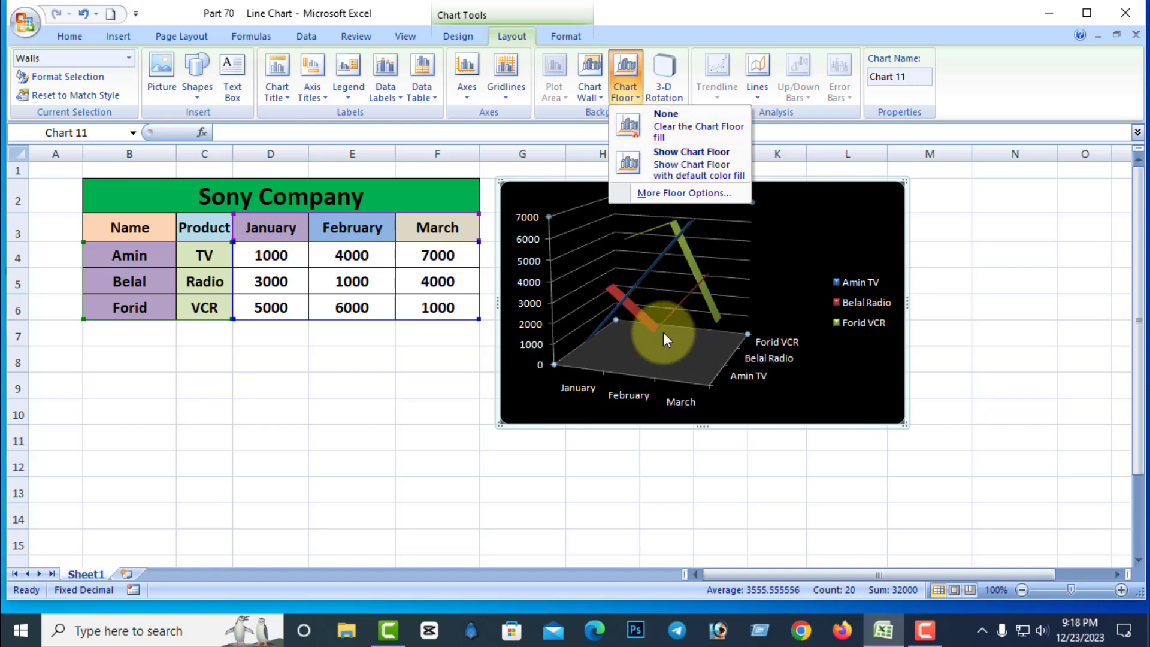
click(694, 168)
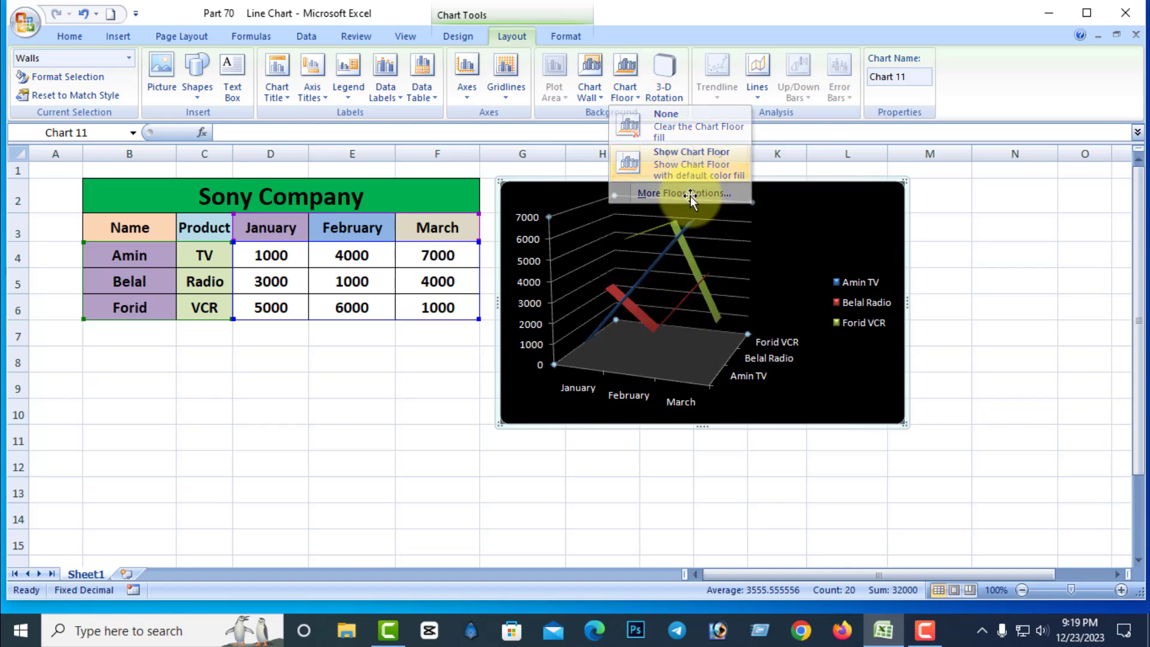
click(639, 100)
click(675, 195)
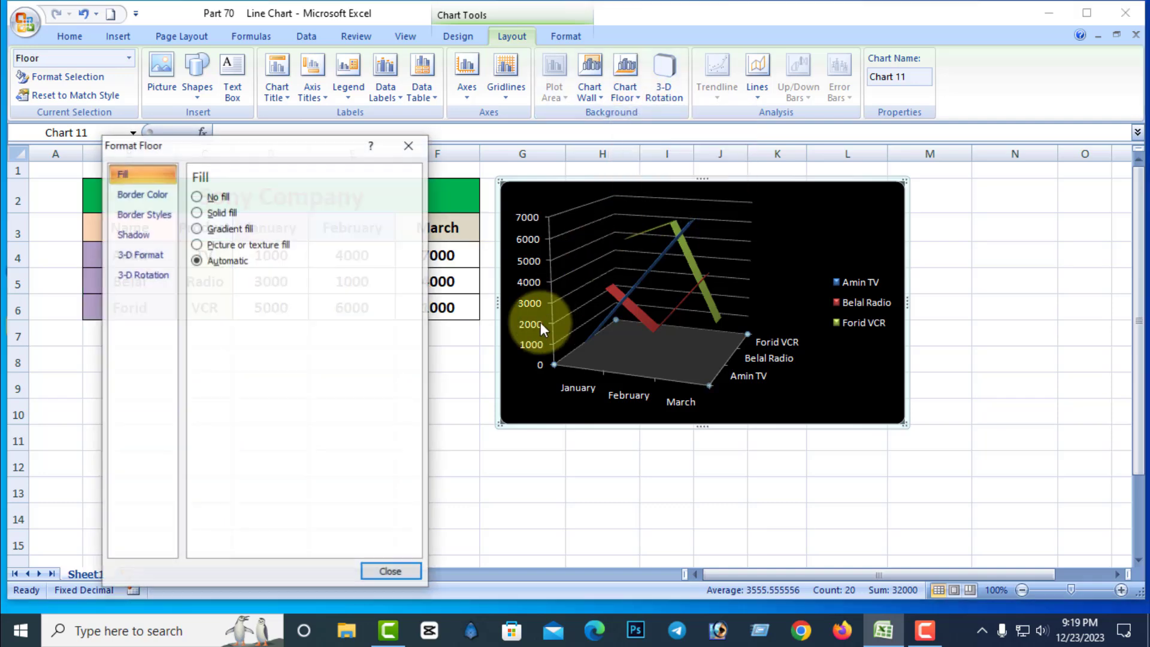
click(198, 213)
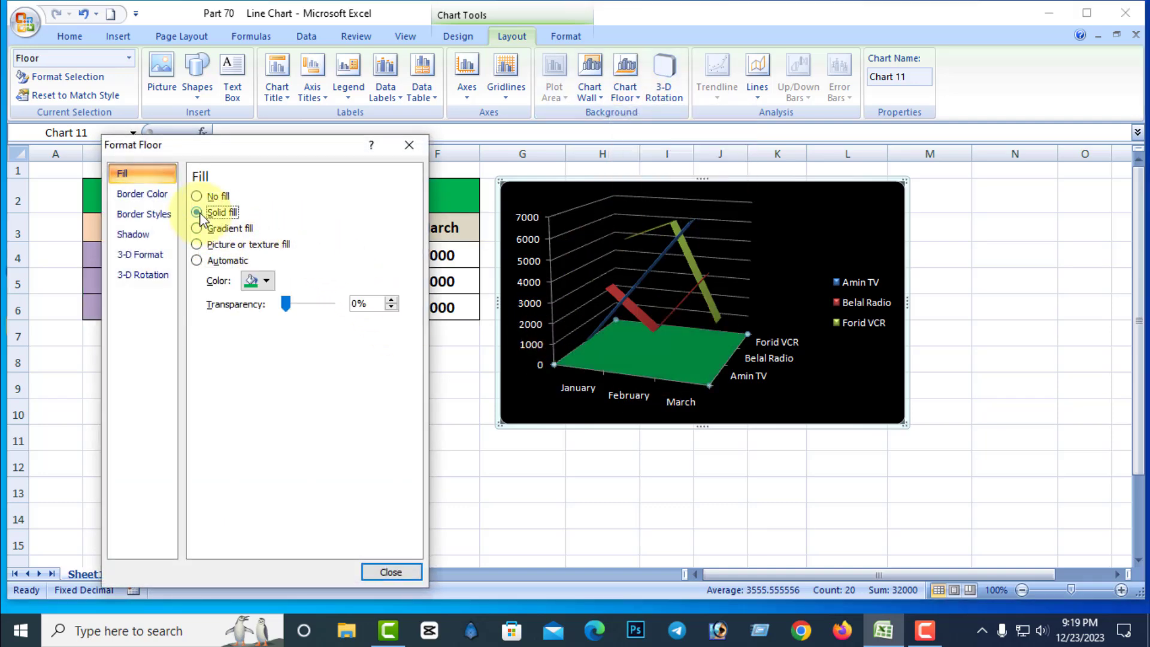
click(199, 228)
click(200, 244)
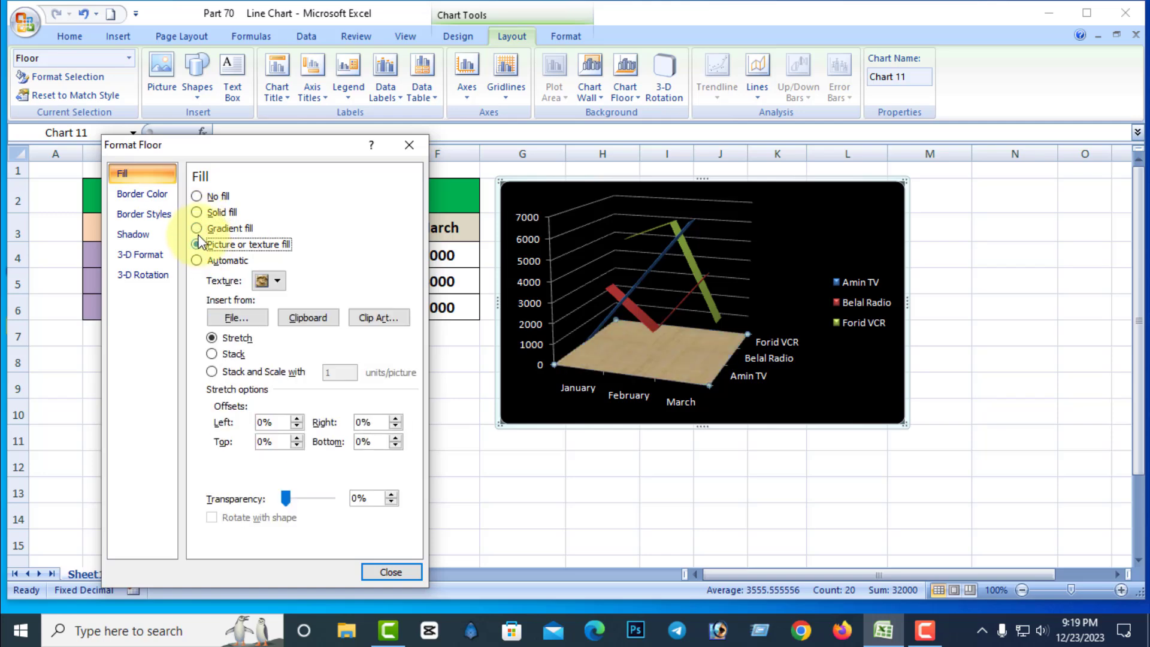
click(200, 229)
click(198, 213)
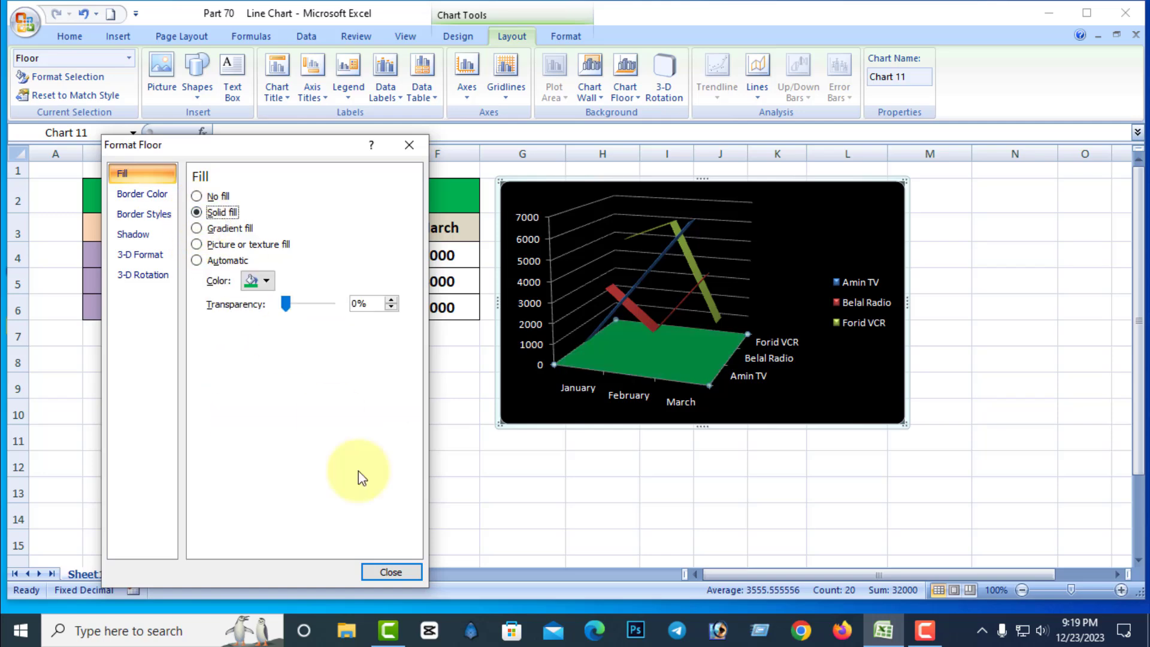
click(390, 572)
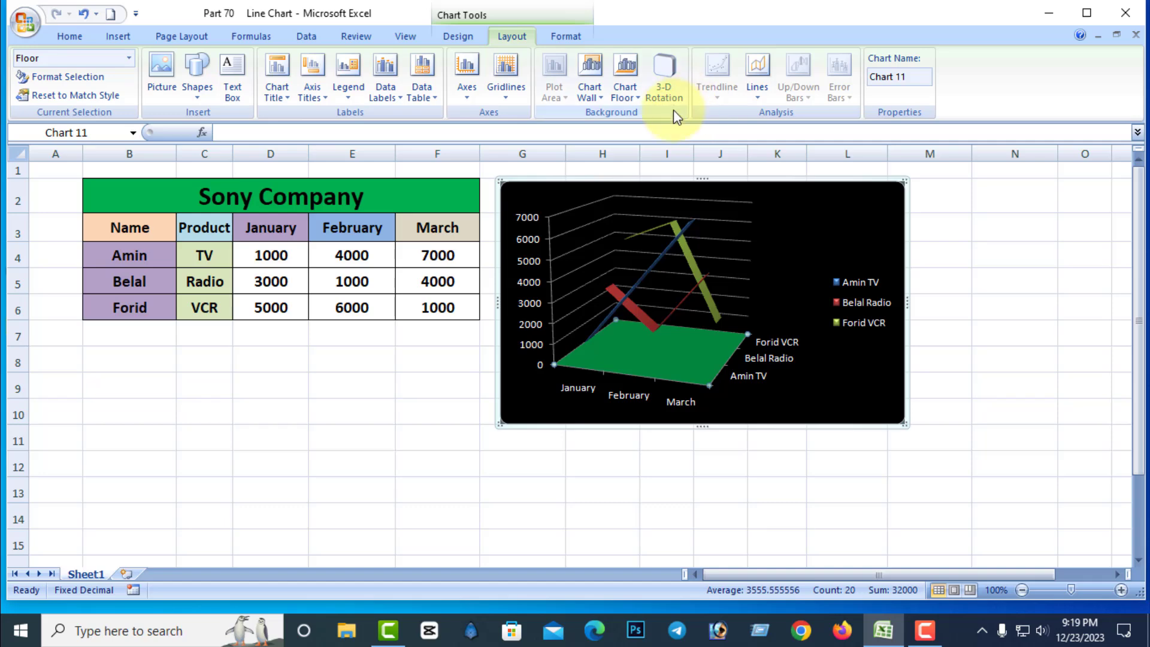
Open the 3-D rotation settings of the line chart.
click(671, 93)
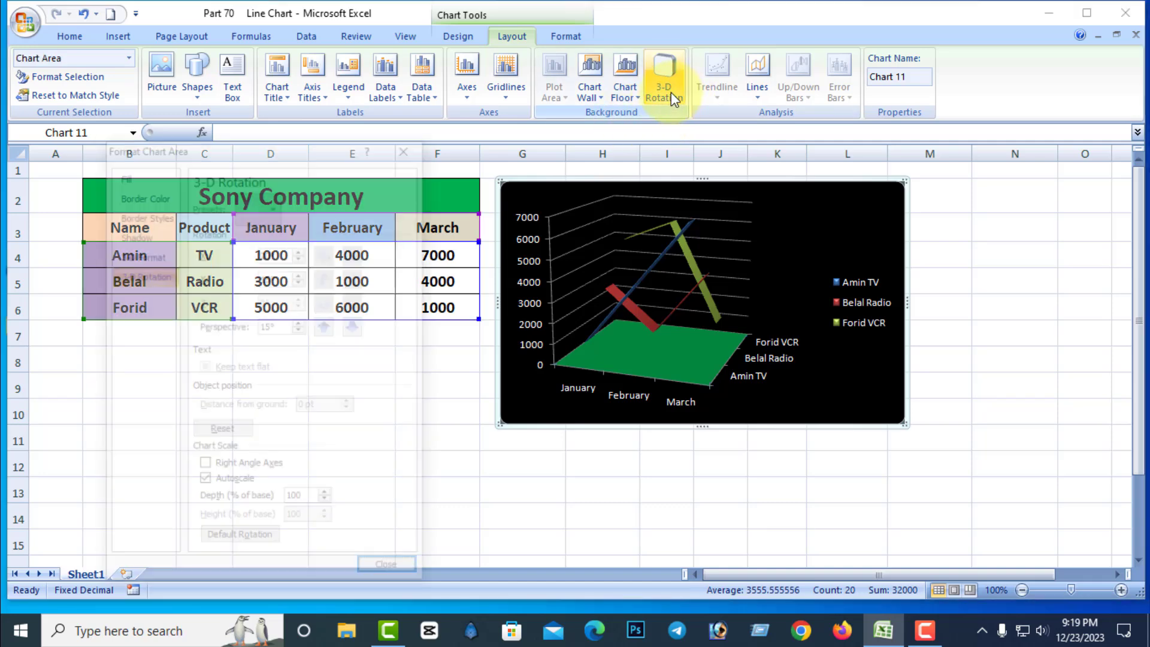
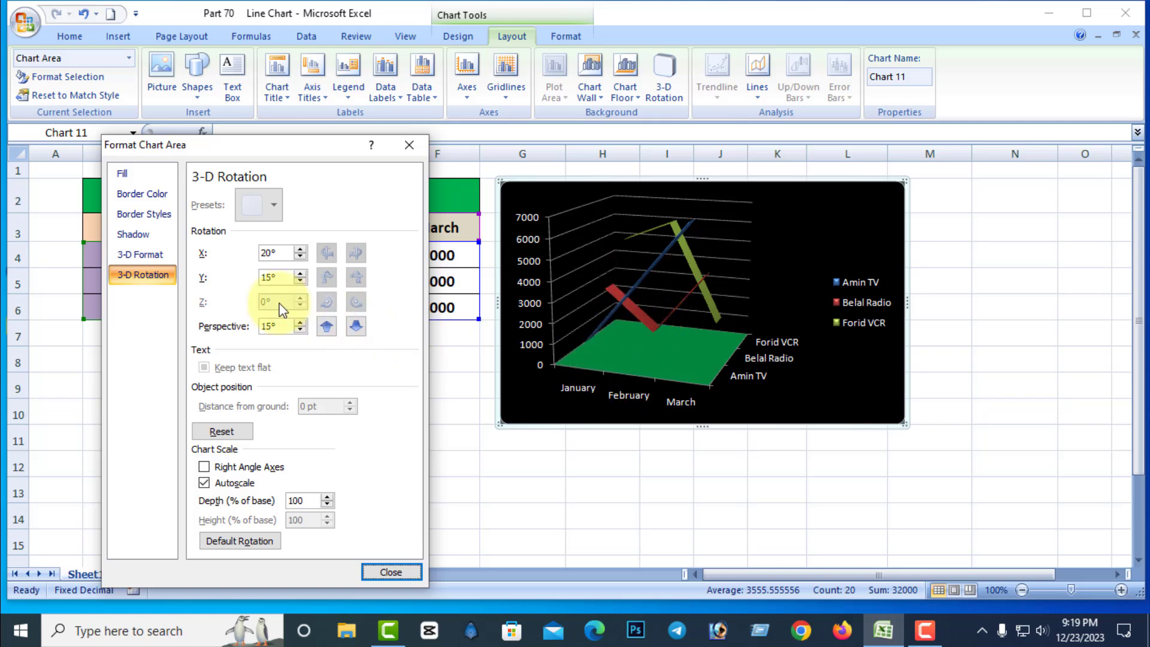
Try raising the 3-D line chart's X rotation to 40° and set it back to 20°.
click(301, 249)
click(300, 249)
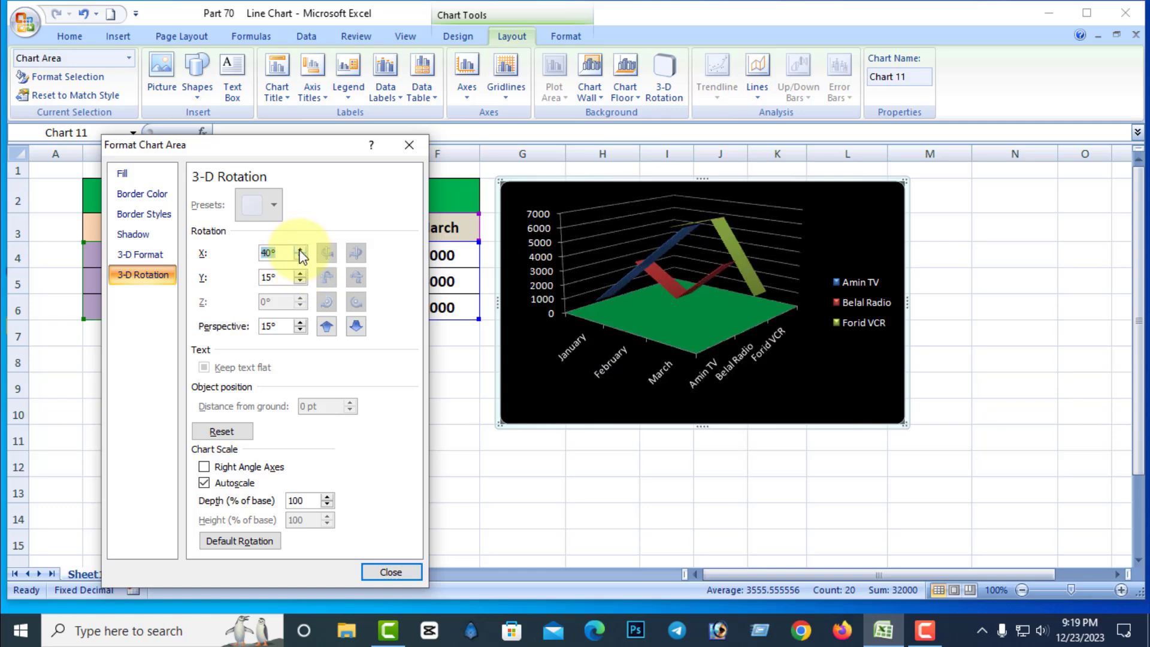
click(301, 258)
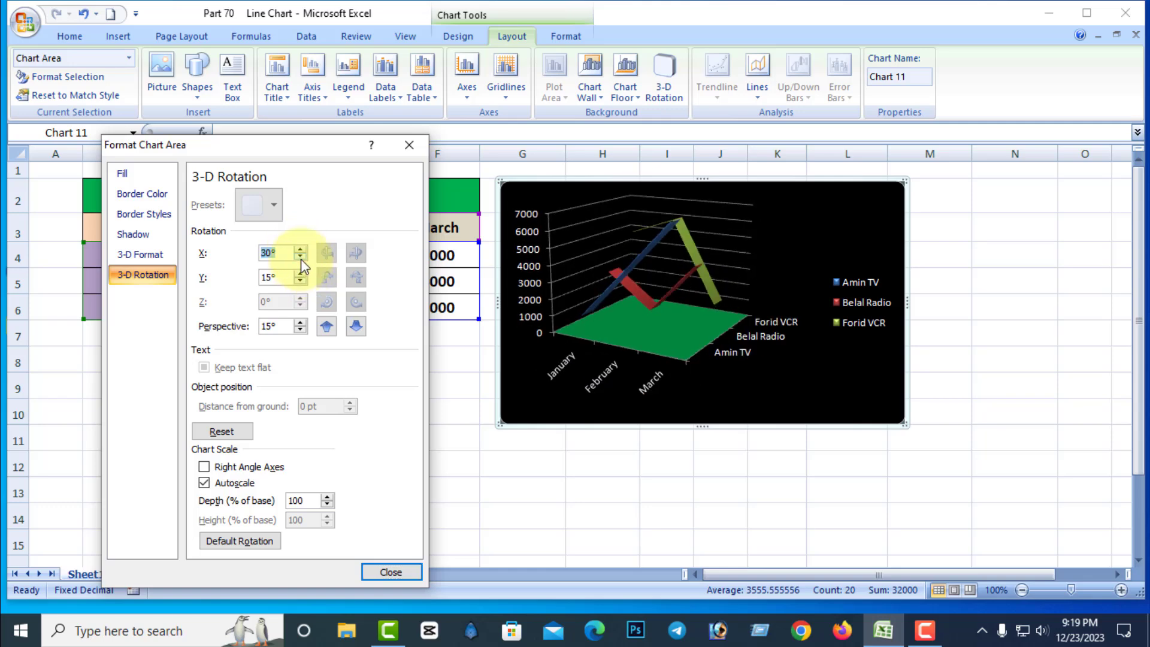
click(301, 258)
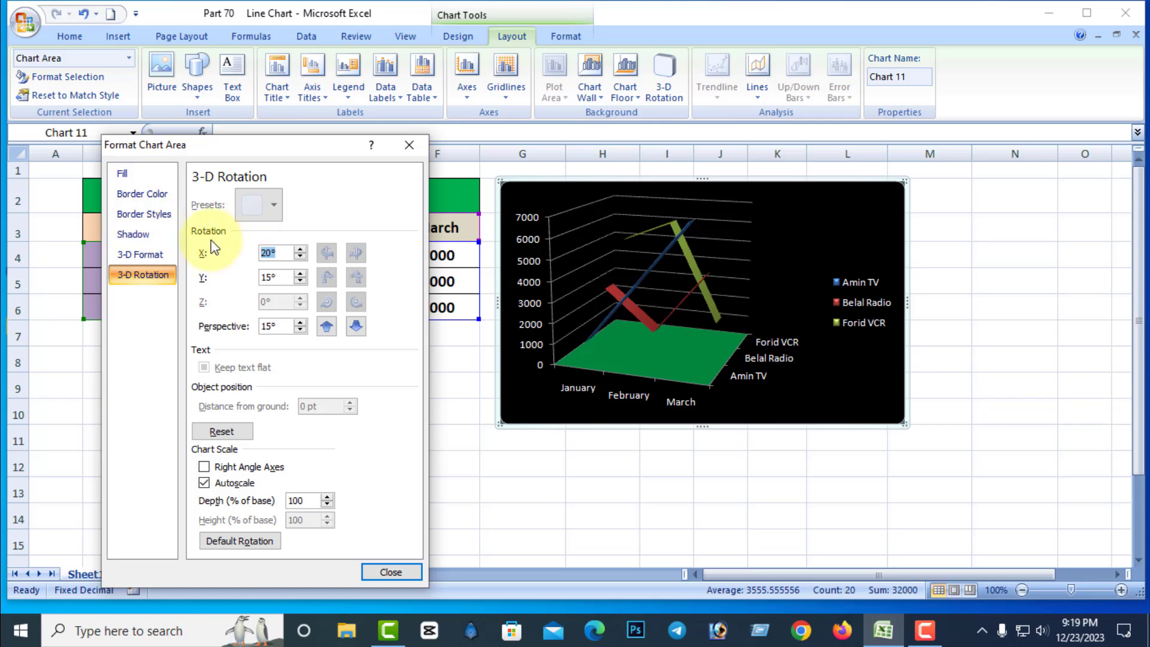
click(391, 572)
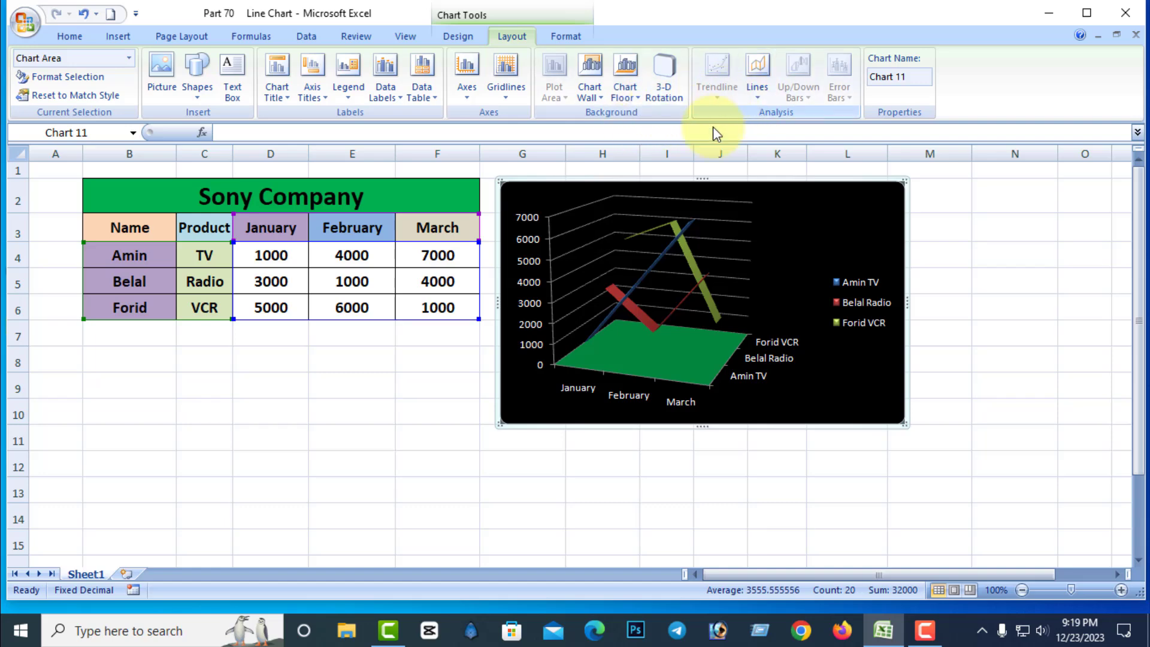
Remove the 3-D line chart from the sheet.
click(1014, 272)
click(756, 186)
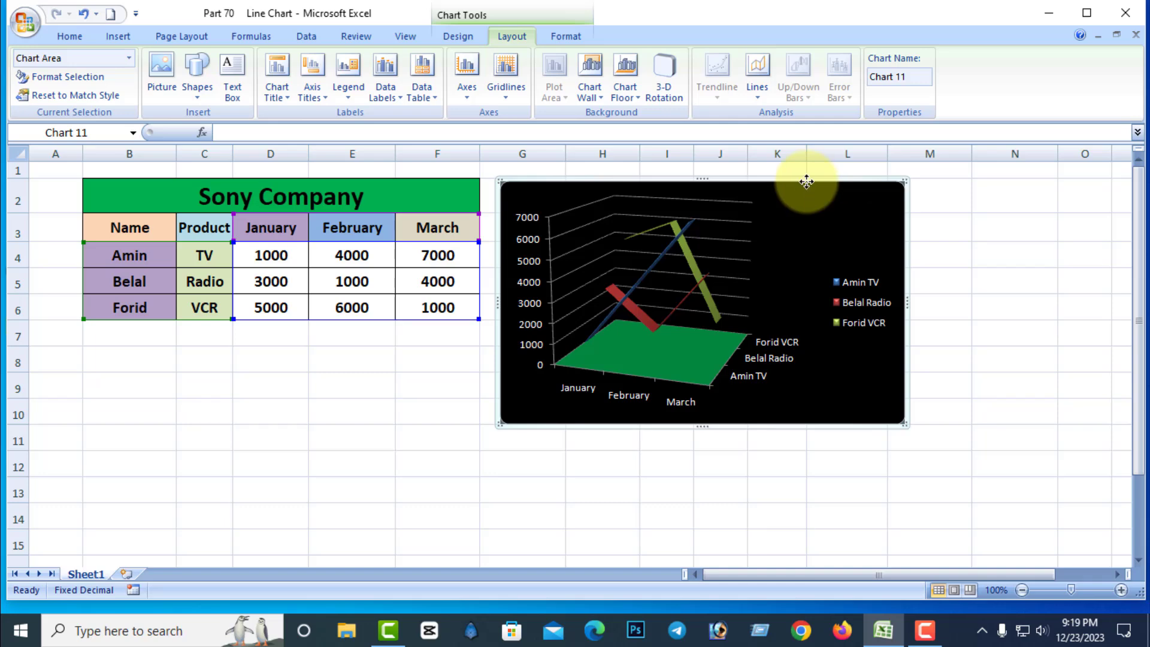
right_click(807, 181)
click(839, 192)
Insert a plain 2-D line chart from the table range B3:F6 and place it beside the table.
drag(146, 226, 406, 303)
click(118, 37)
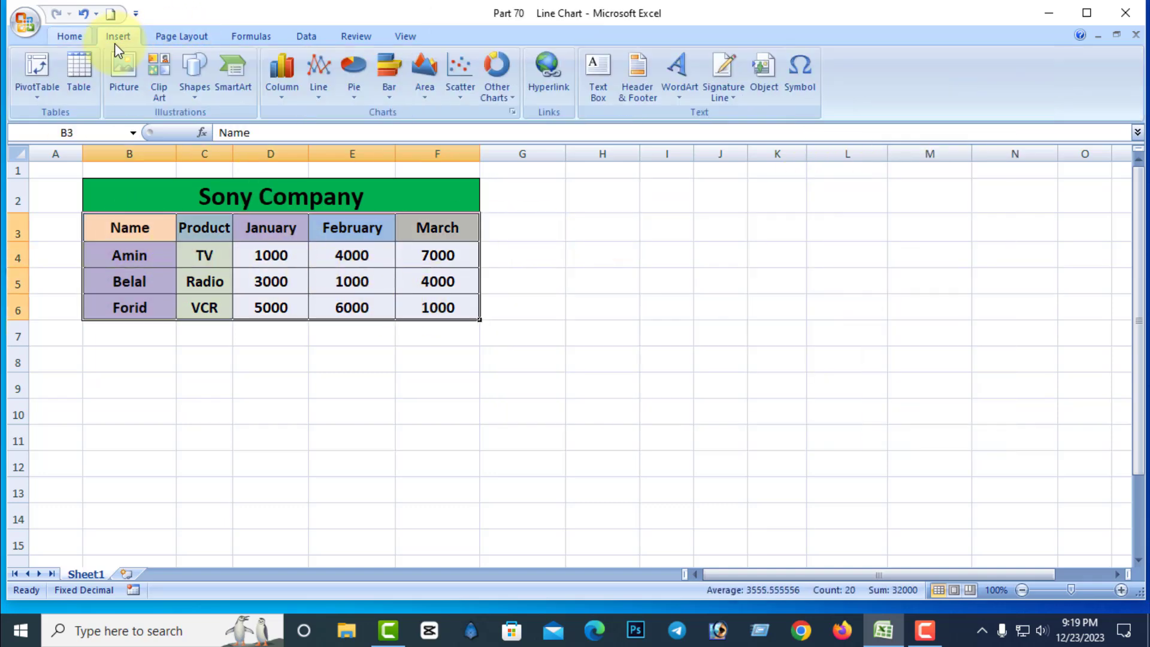
click(318, 89)
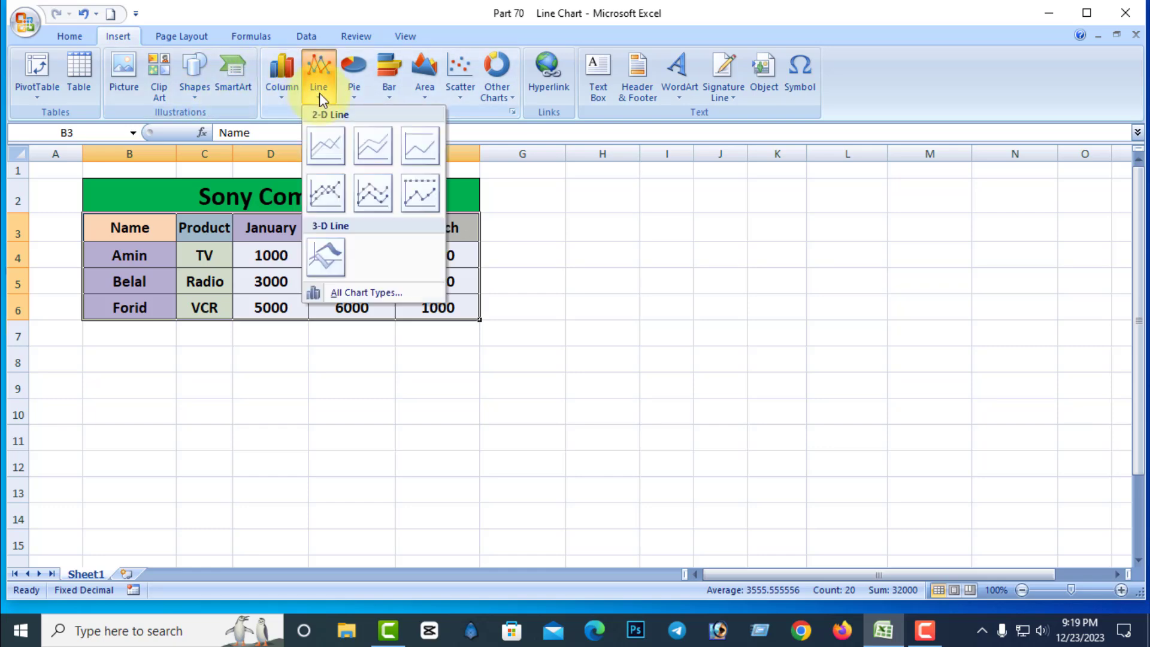
click(333, 145)
drag(664, 254, 777, 181)
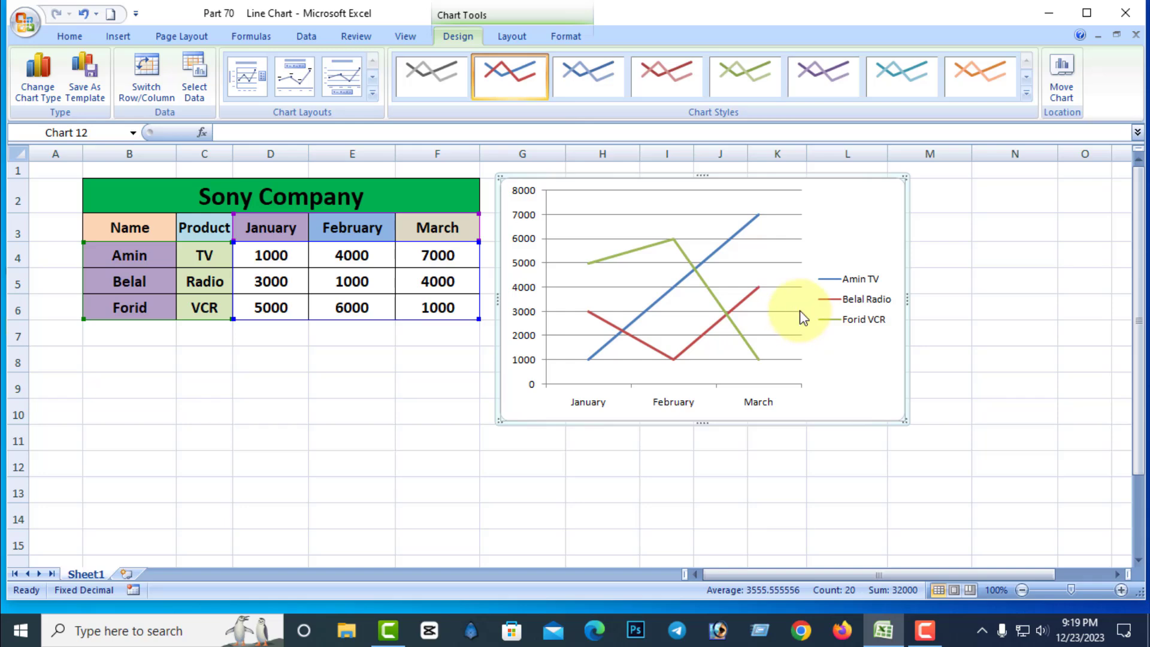
Try a linear trendline based on the TV series of the line chart and undo it.
click(517, 36)
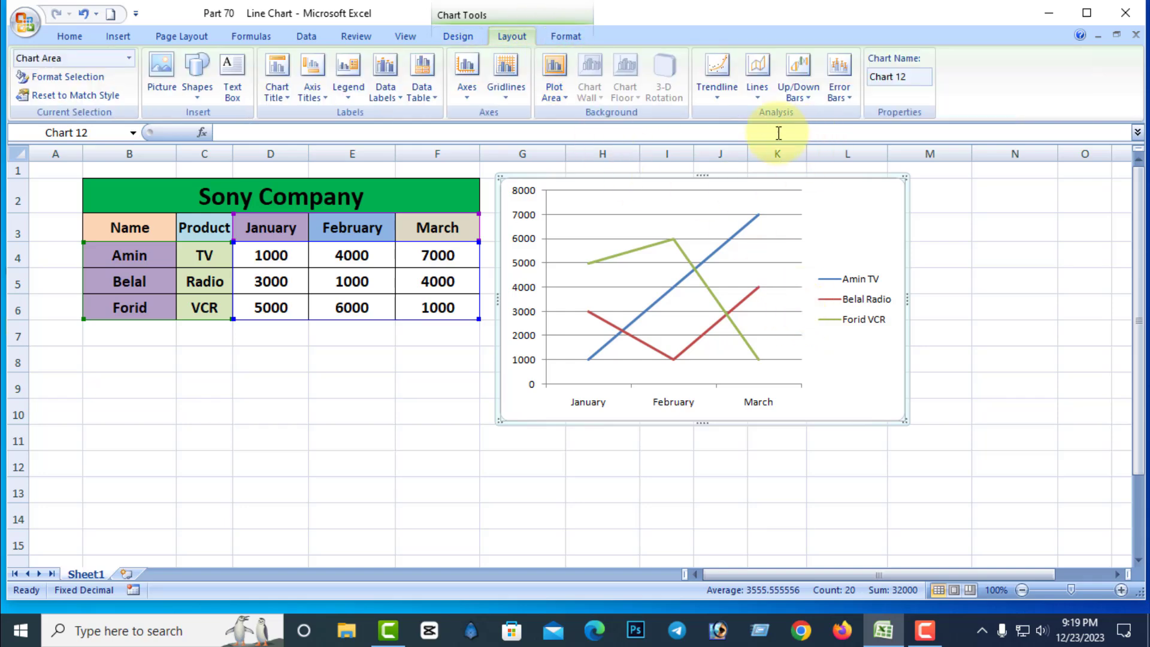
click(719, 103)
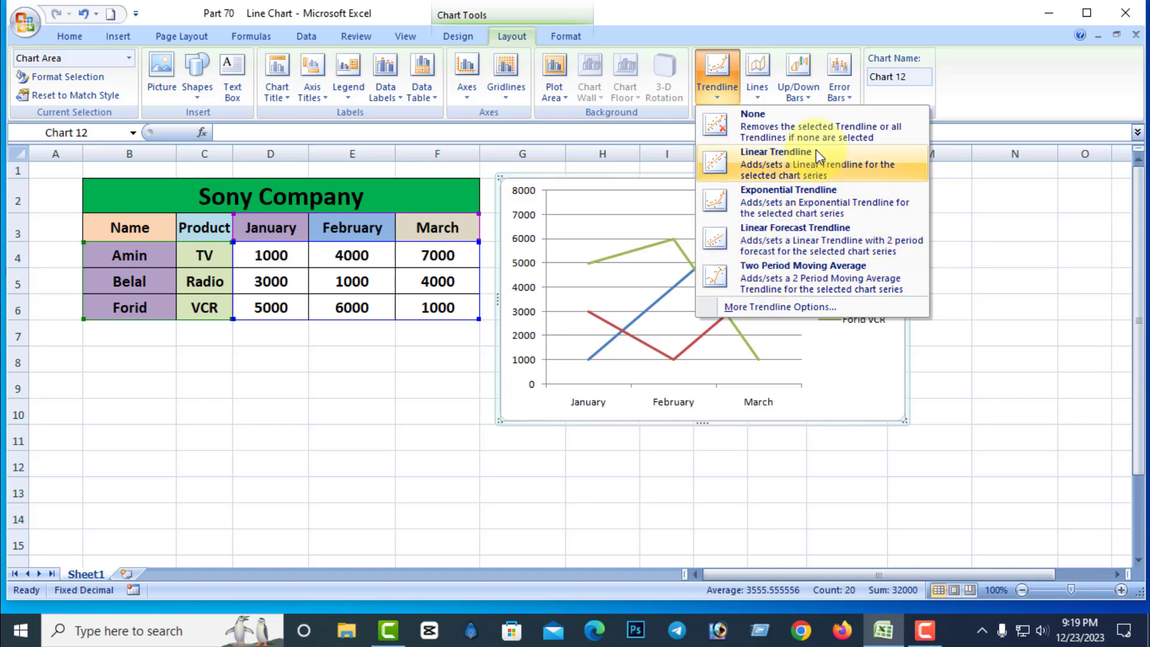
click(790, 168)
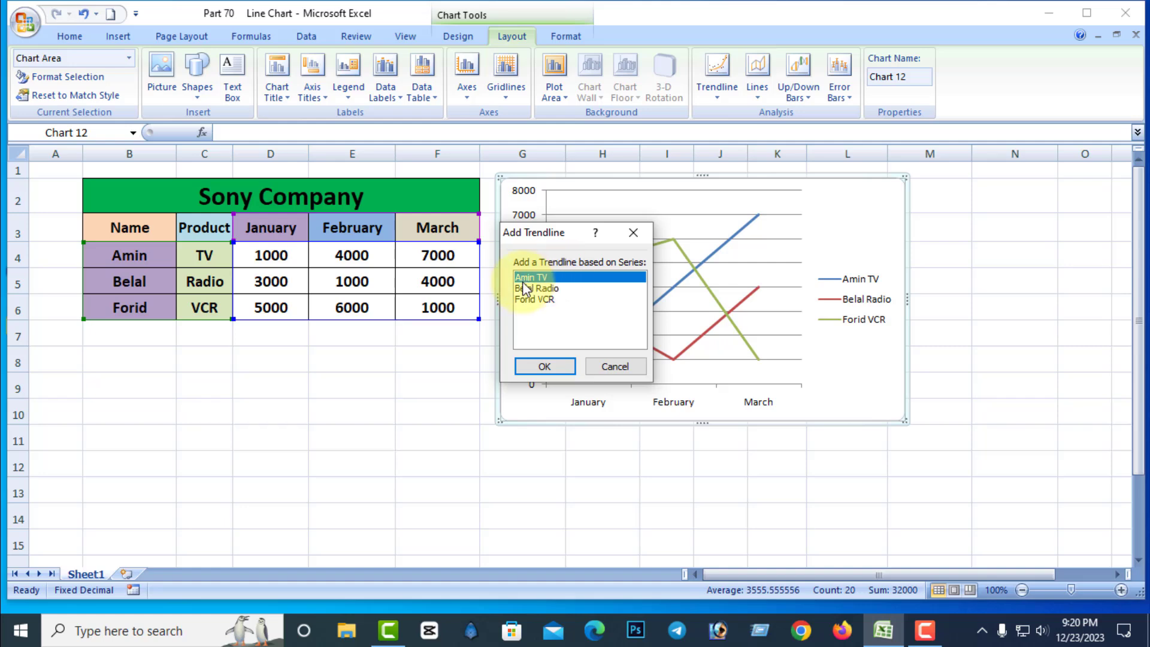
drag(559, 241, 341, 292)
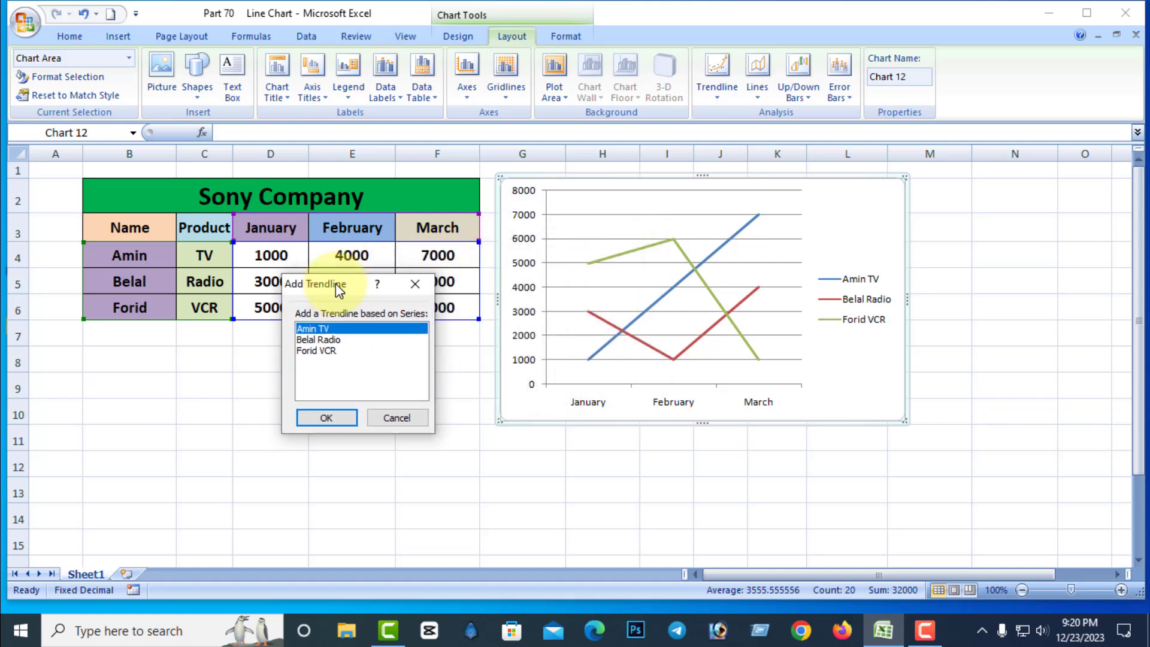
click(327, 418)
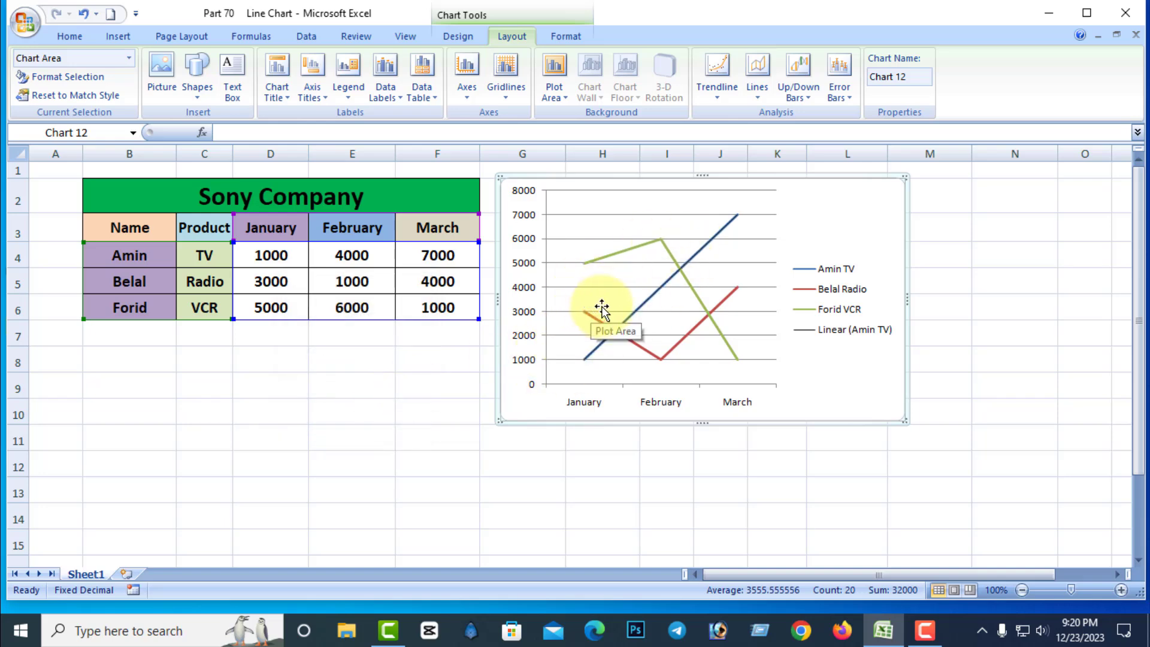
key(ctrl+z)
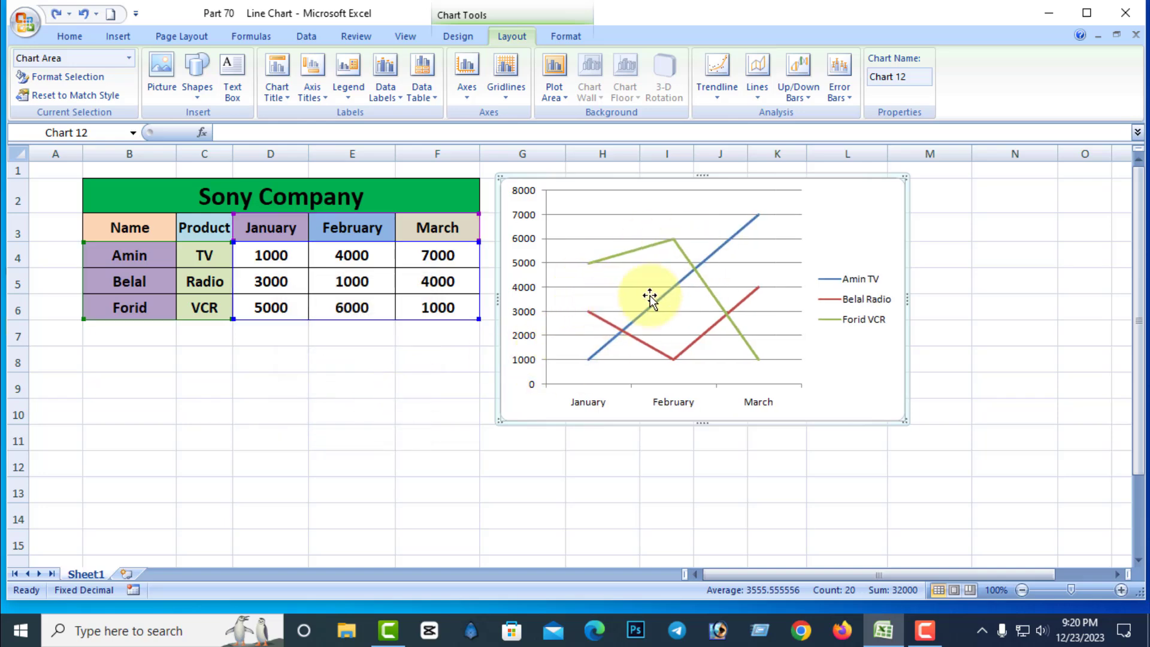
Add a trendline for the TV series through the detailed trendline options.
click(719, 99)
click(769, 311)
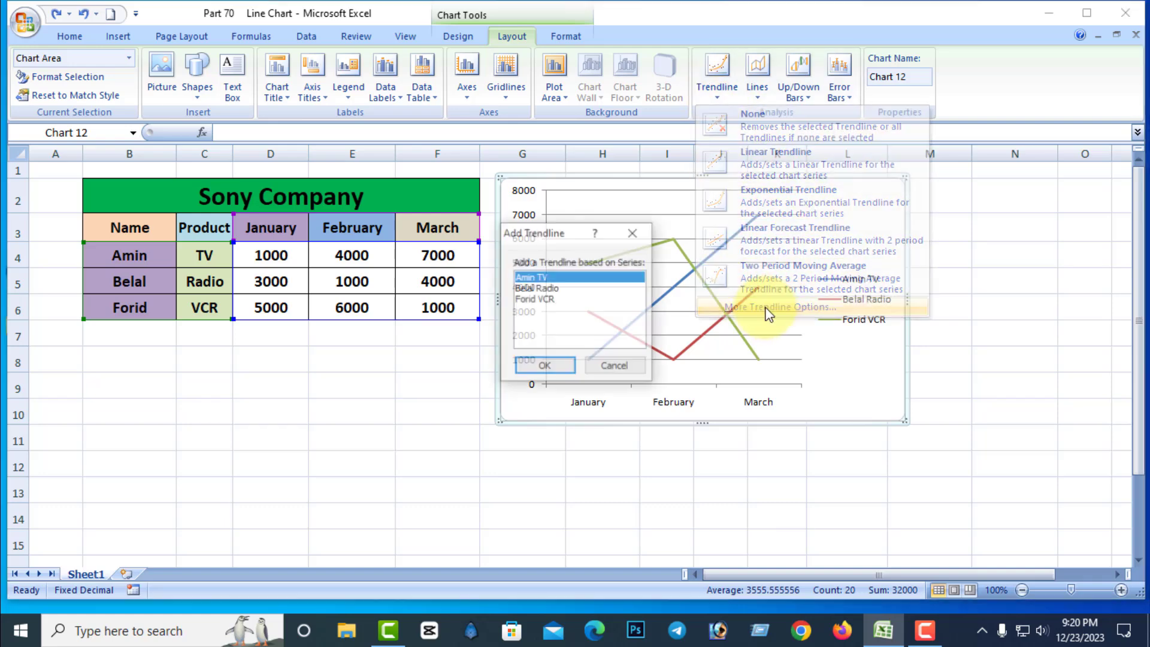
drag(568, 238, 387, 288)
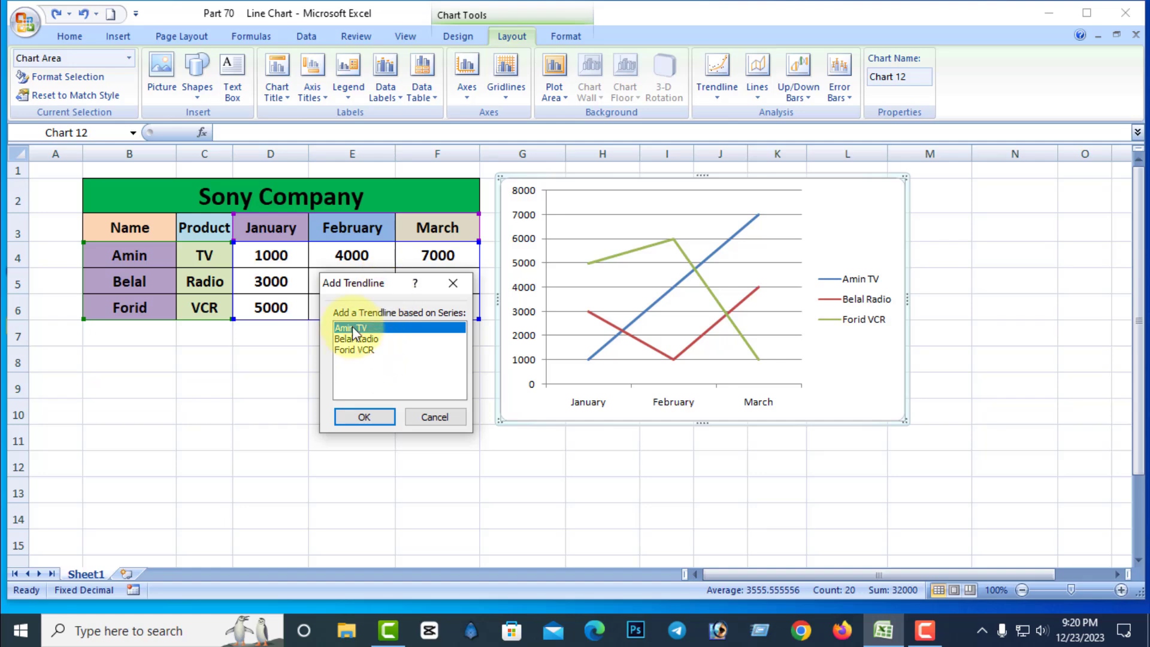
click(379, 418)
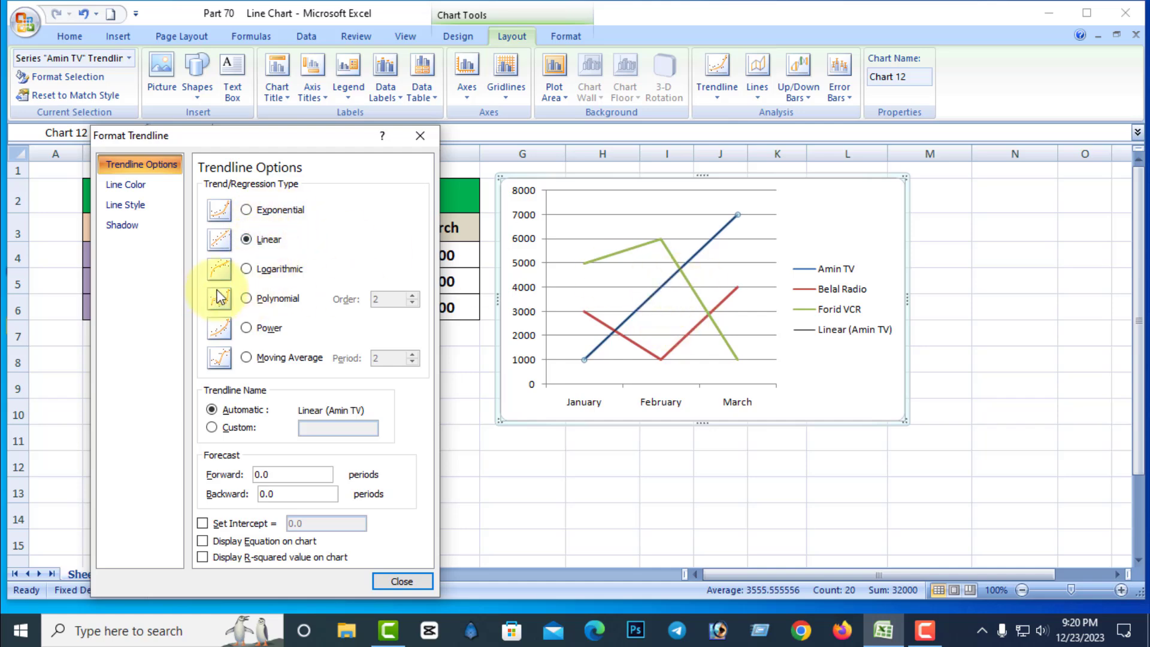
Try the logarithmic, polynomial and power trend types on the trendline and settle on exponential.
click(246, 270)
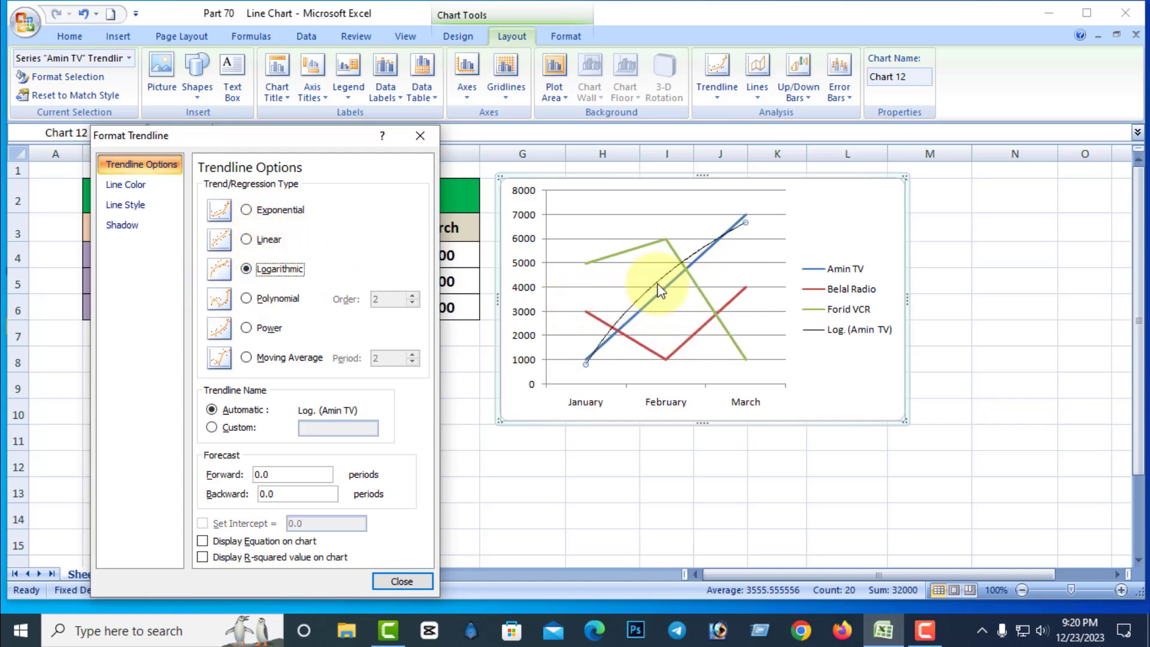
click(247, 299)
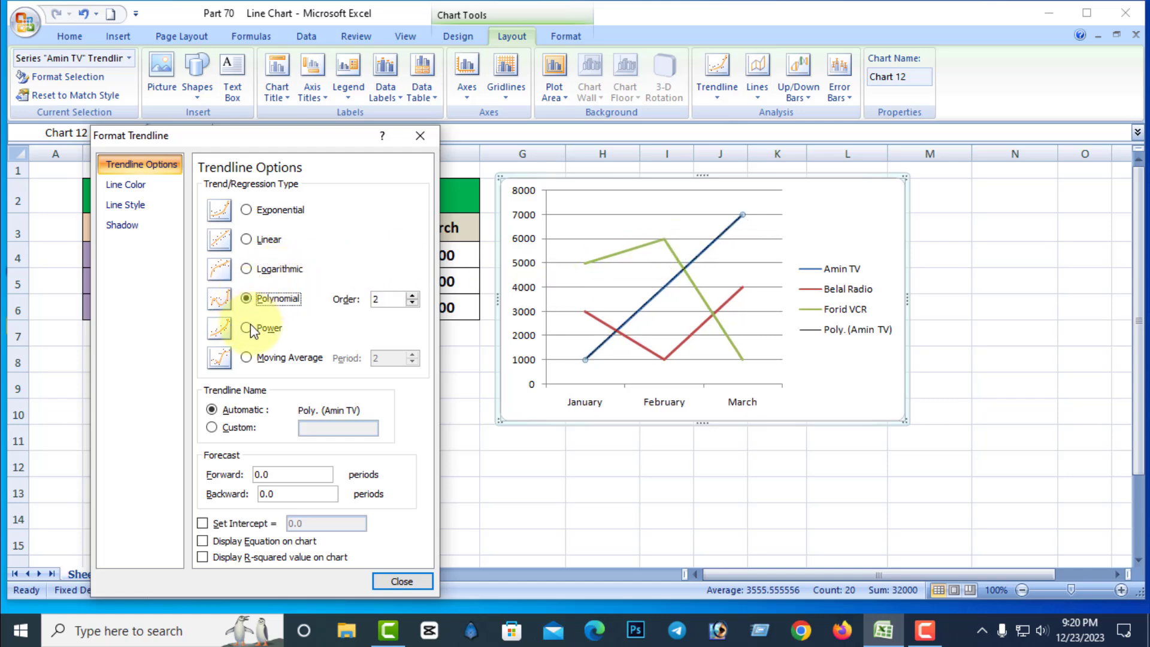
click(249, 328)
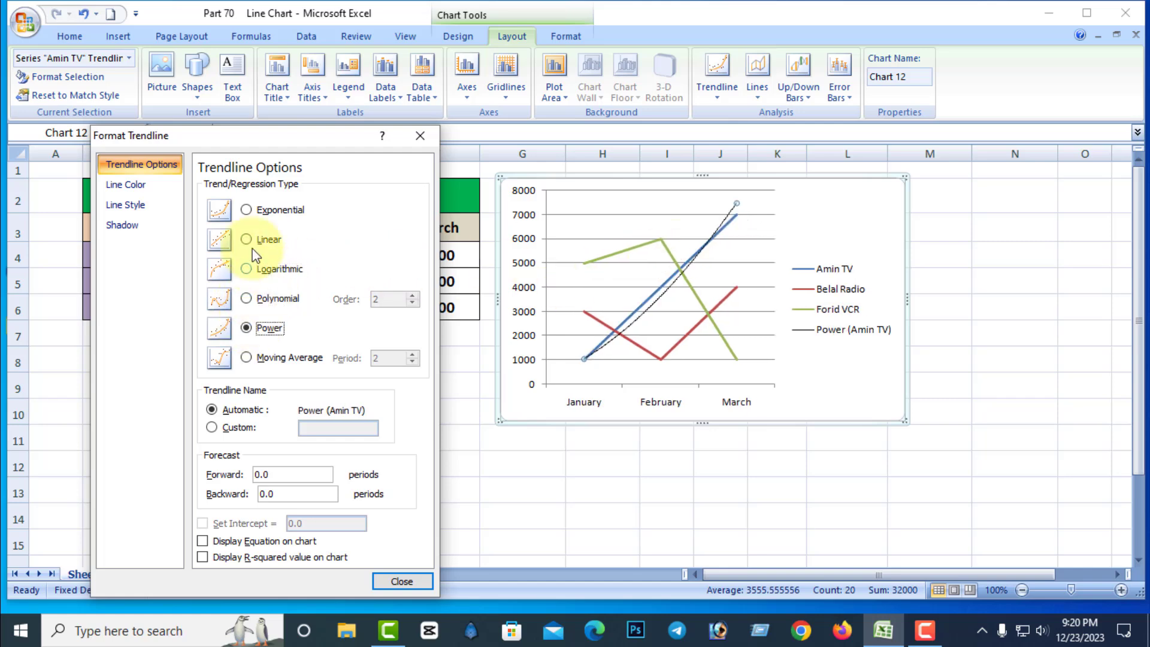
click(248, 212)
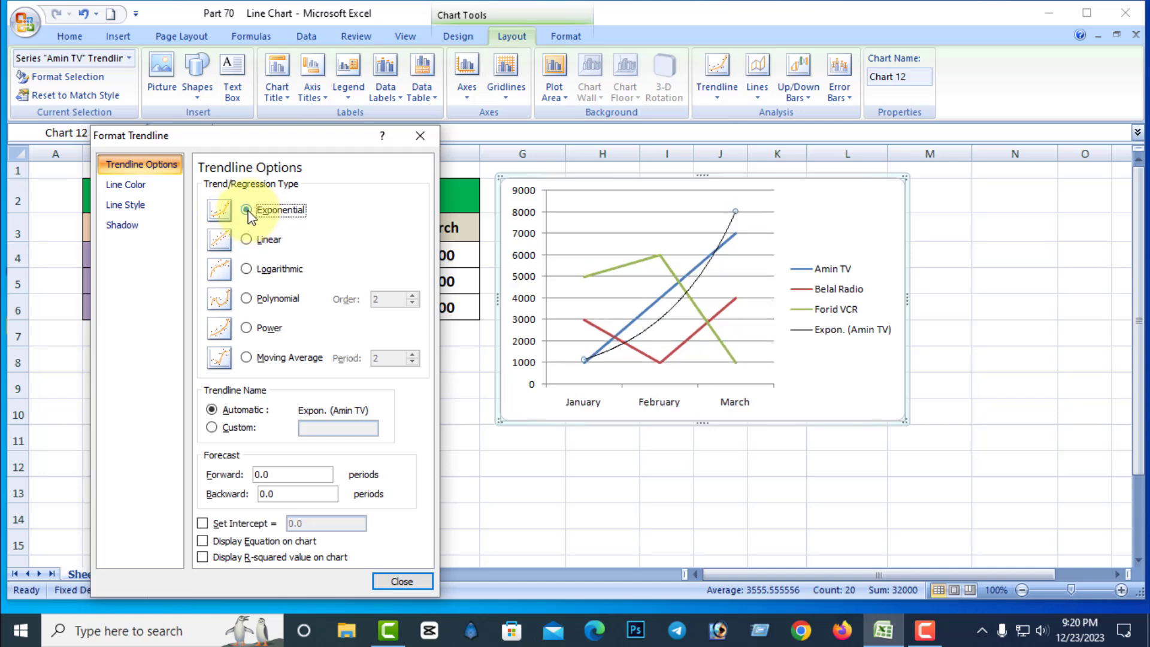
Switch the trendline's 1.0 intercept, equation display and R-squared display on and off again, and finish the trendline formatting.
click(203, 525)
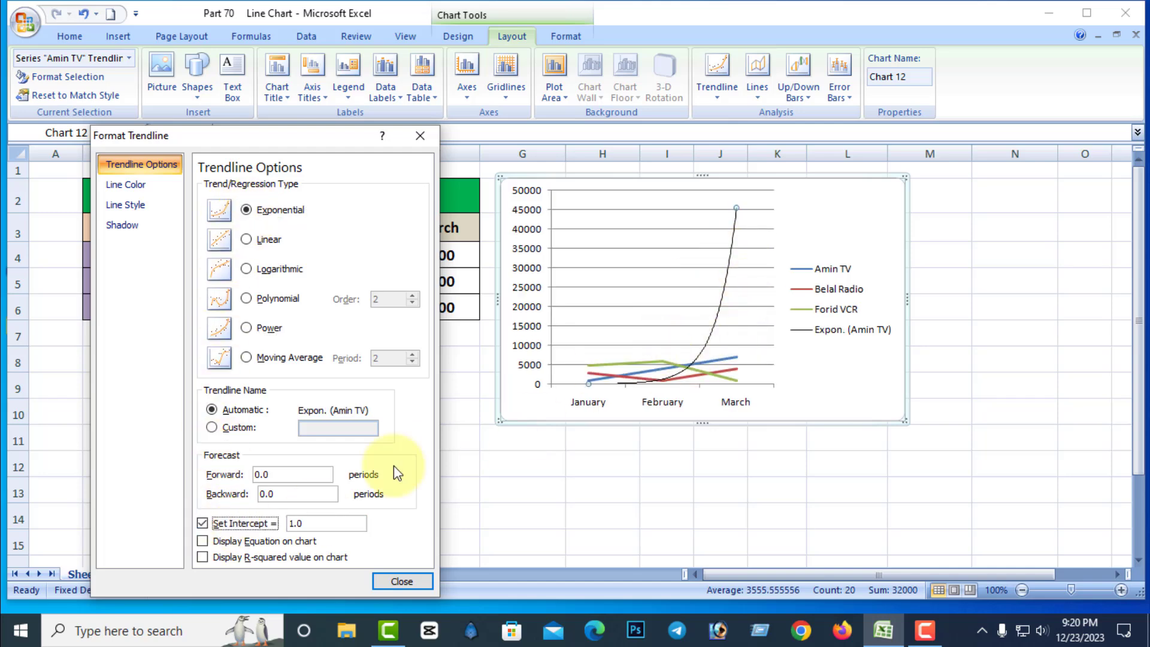
click(204, 523)
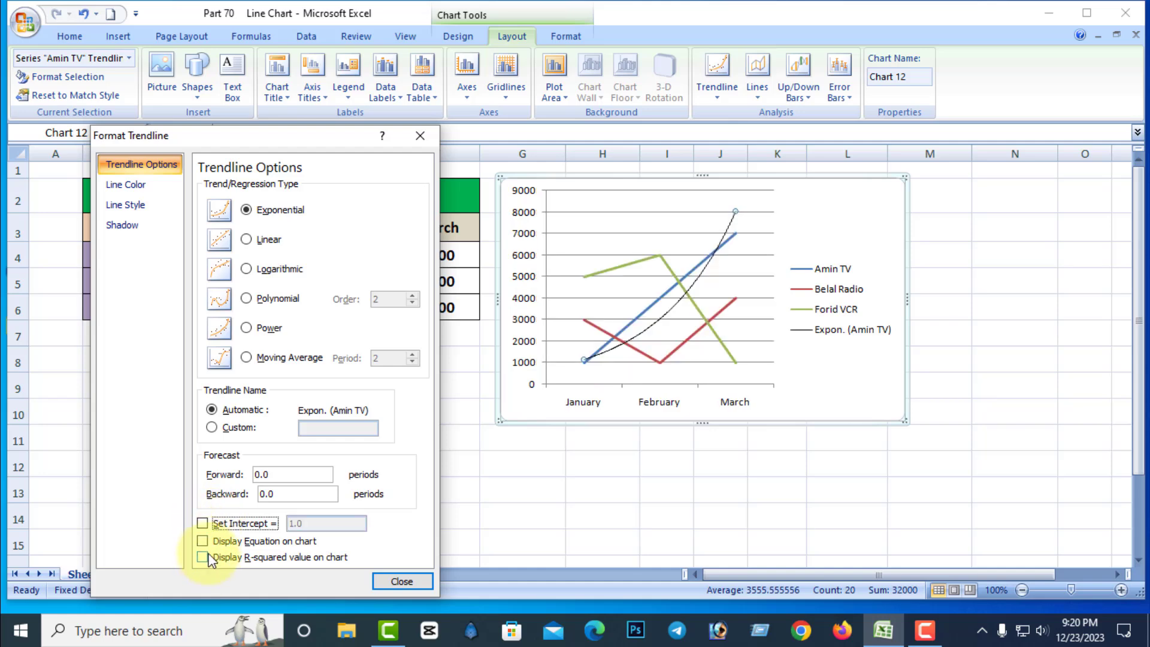
click(203, 542)
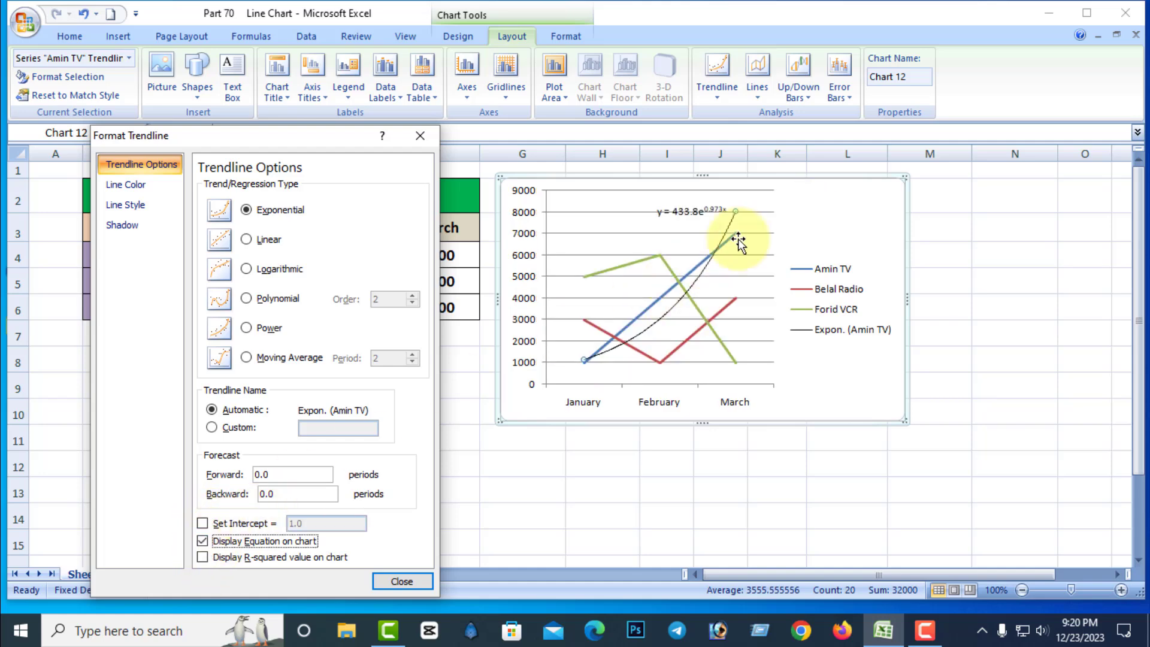
click(201, 540)
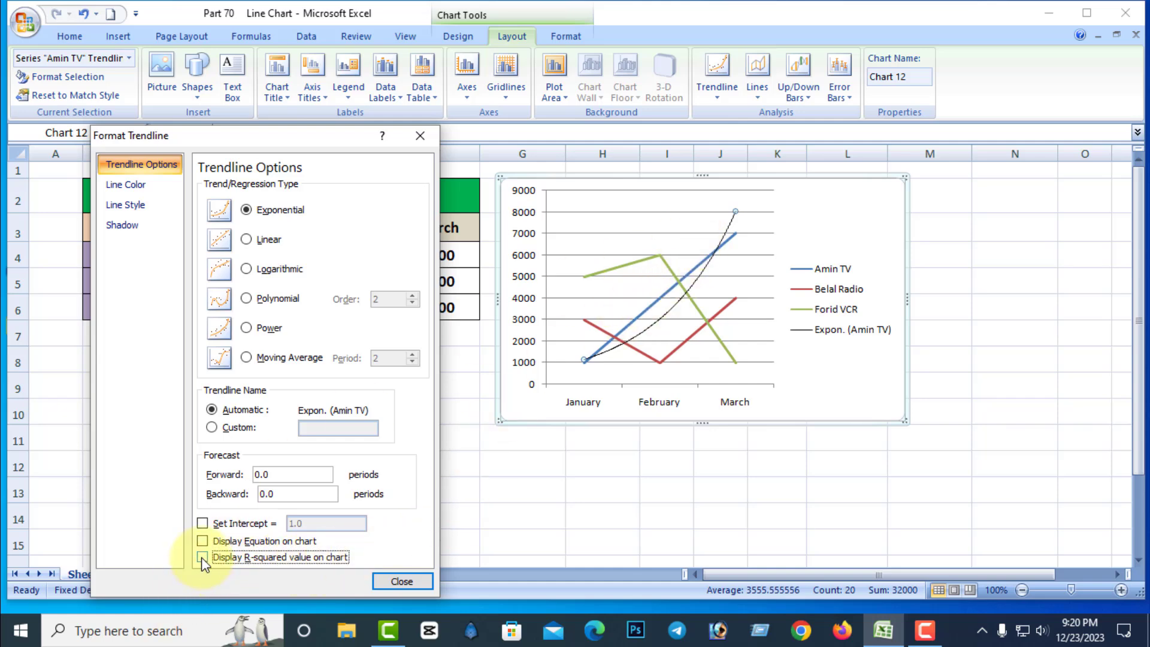
click(401, 581)
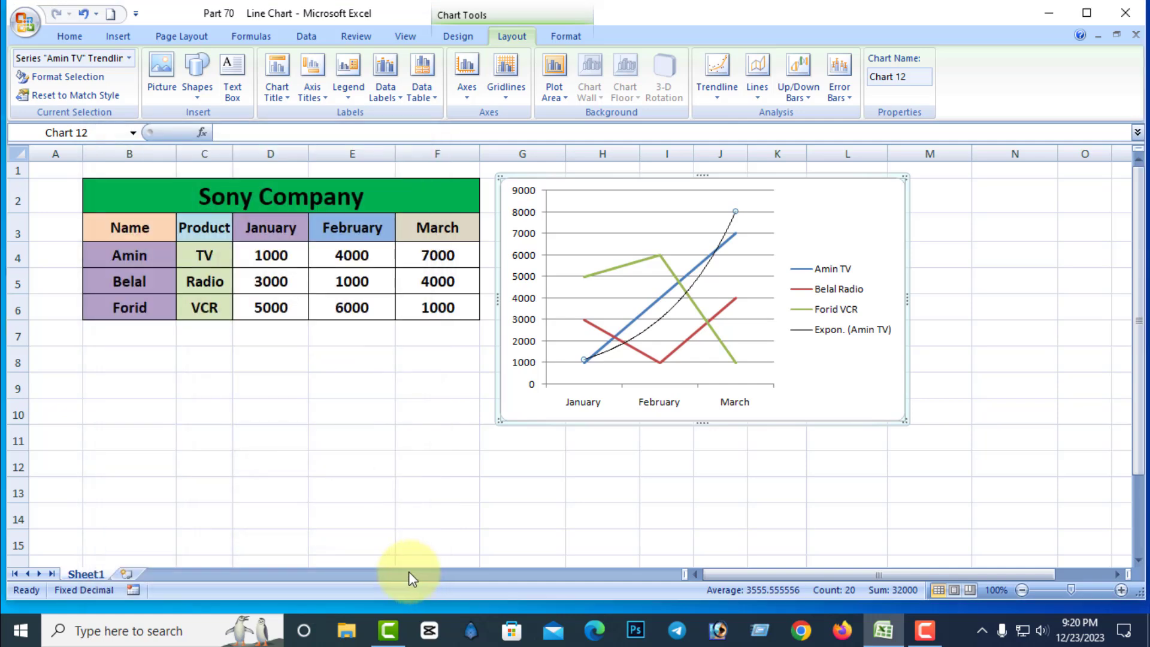
Remove the exponential trendline from the line chart.
click(726, 99)
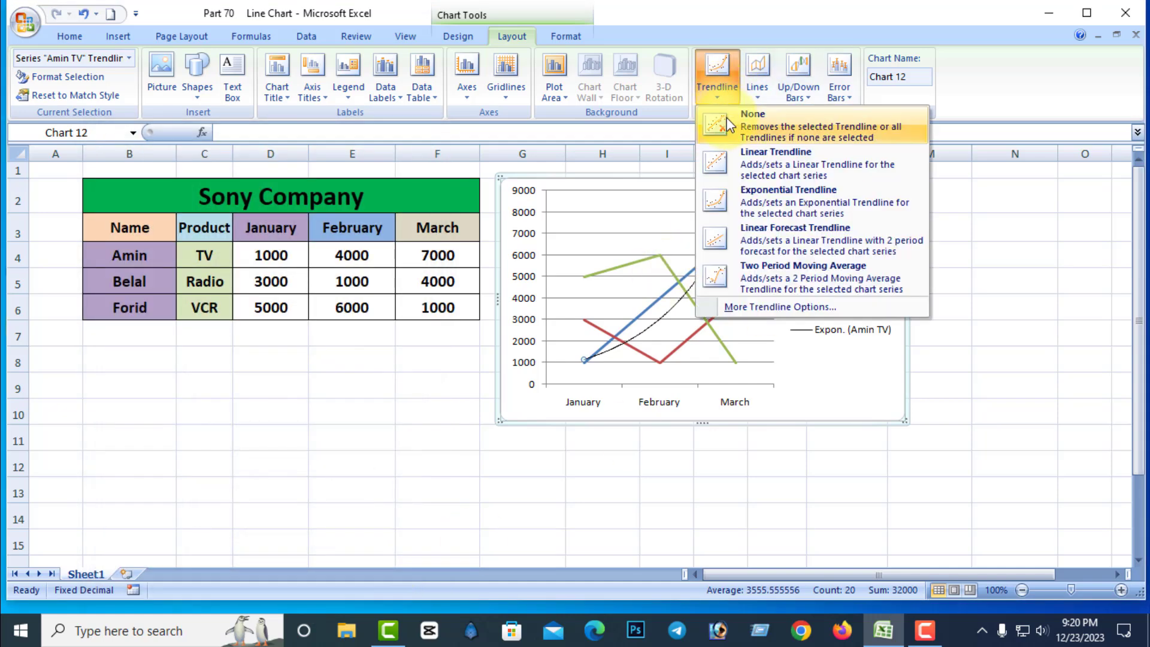
click(753, 123)
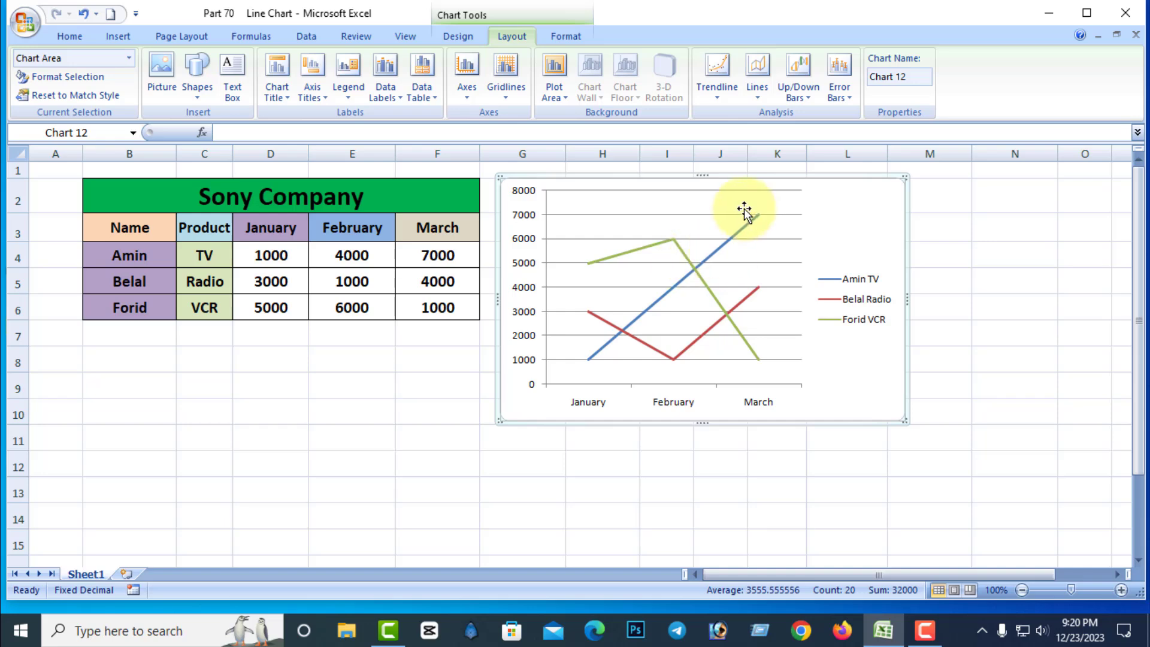
Show drop lines on the line chart and replace them with high-low lines.
click(758, 99)
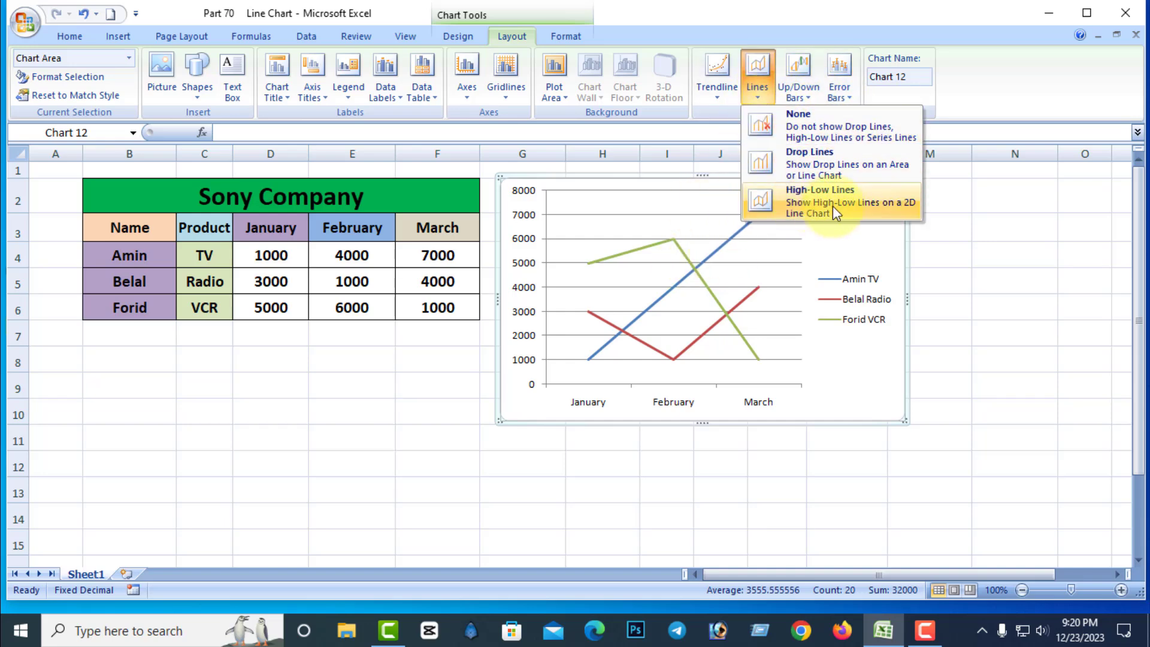
click(808, 160)
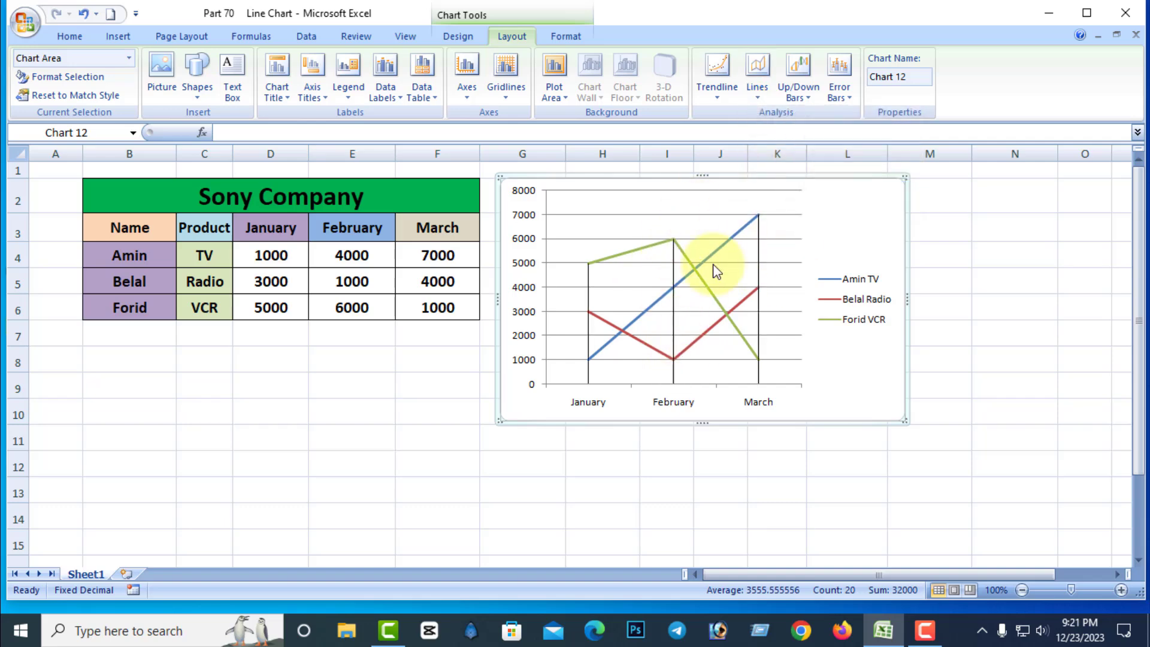
click(757, 91)
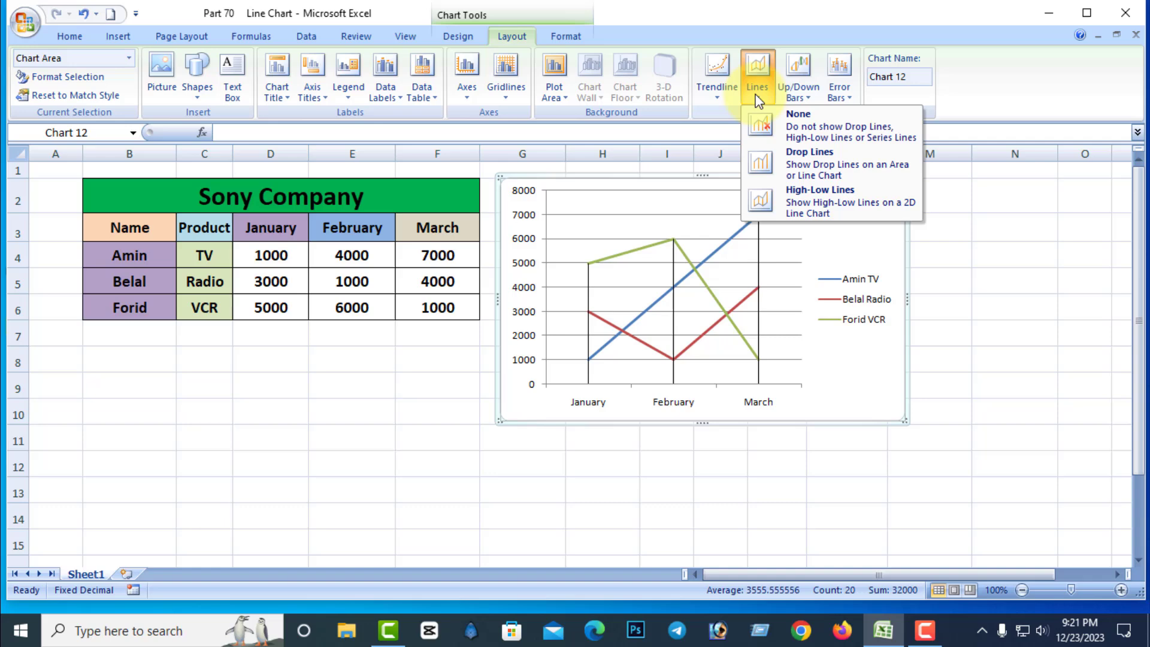
click(819, 202)
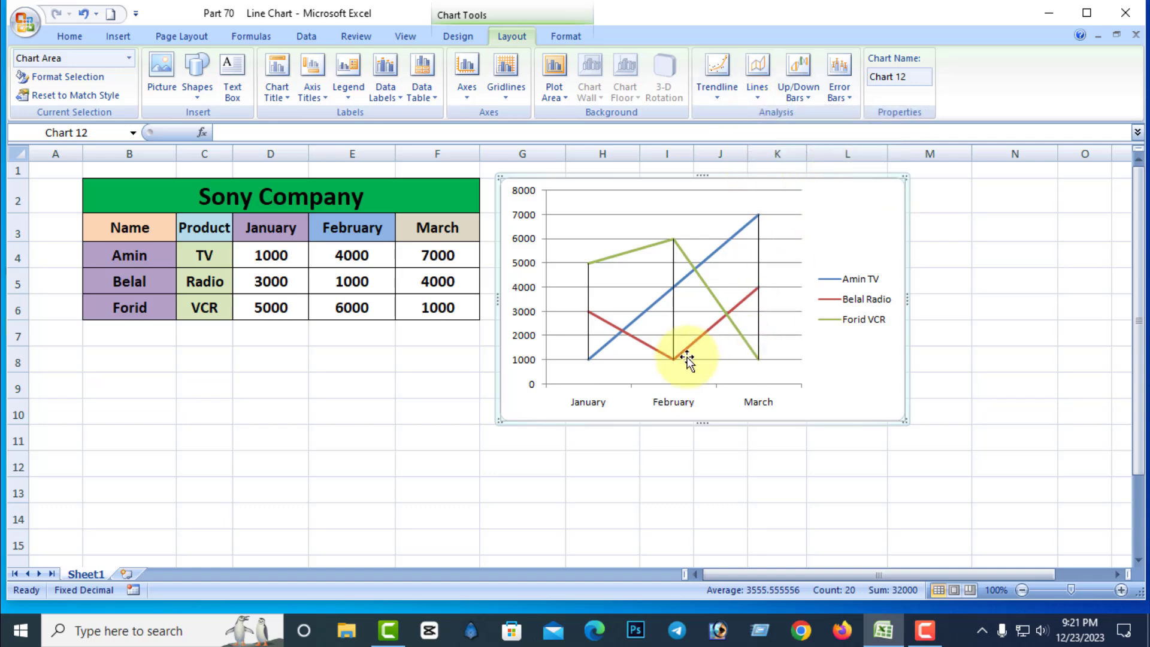
Switch the line chart back to drop lines and remove all its analysis lines.
click(757, 101)
click(825, 160)
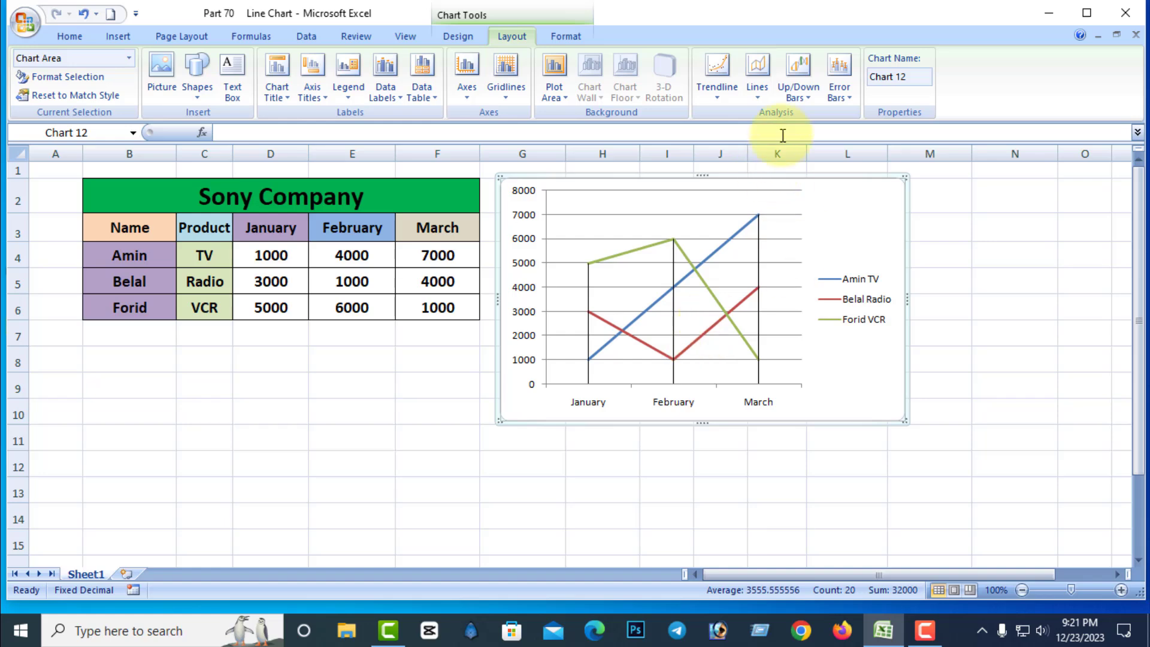
click(756, 95)
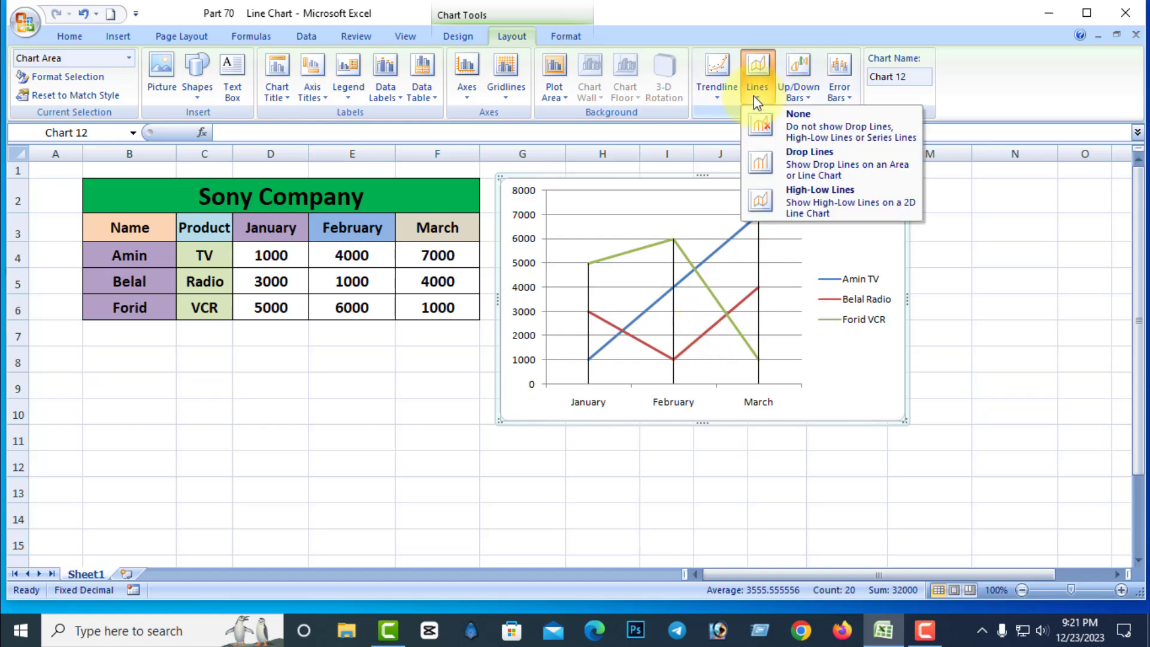
click(804, 116)
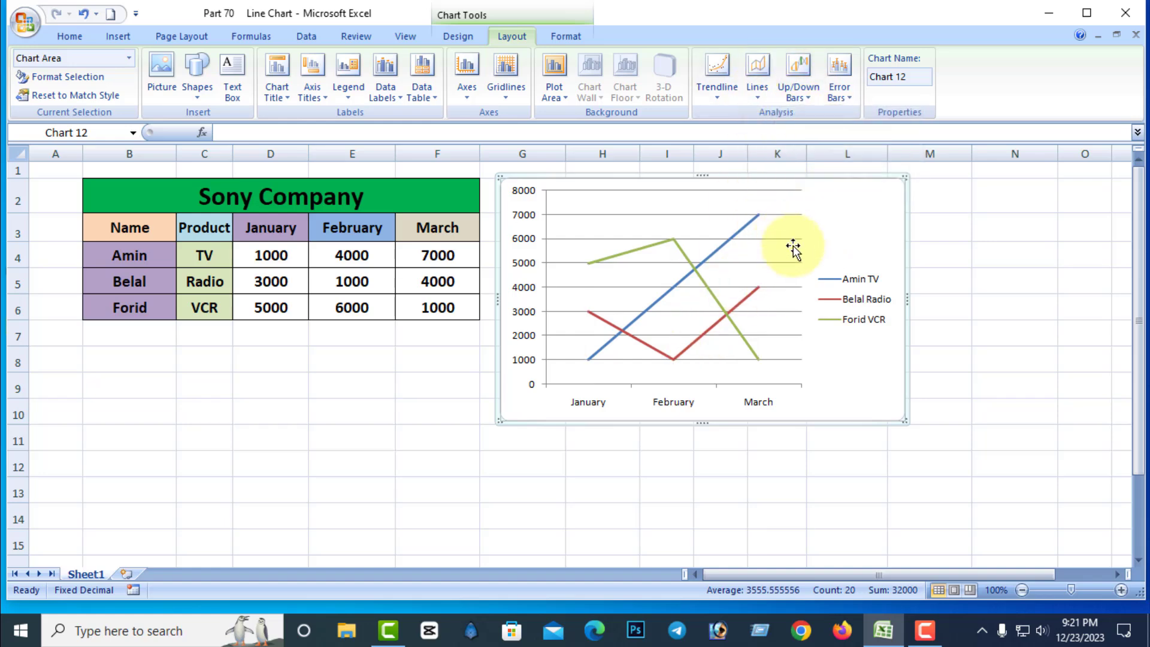
Show up/down bars on the line chart, try solid and gradient fills on the up bars, and leave them with no fill.
click(812, 97)
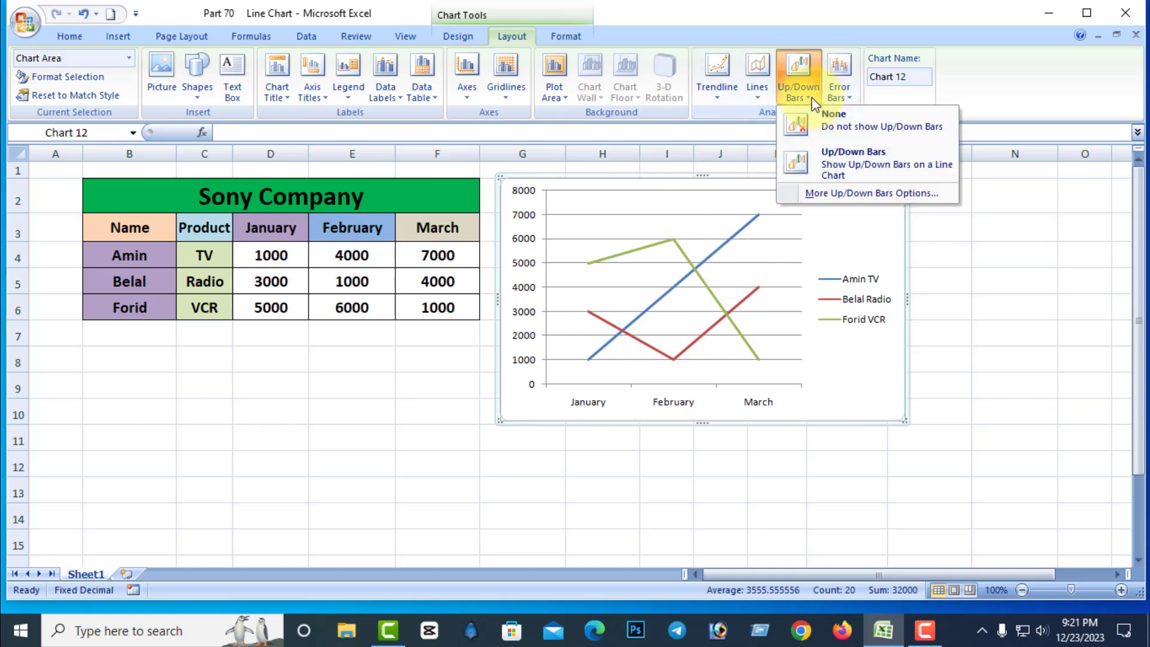
click(858, 157)
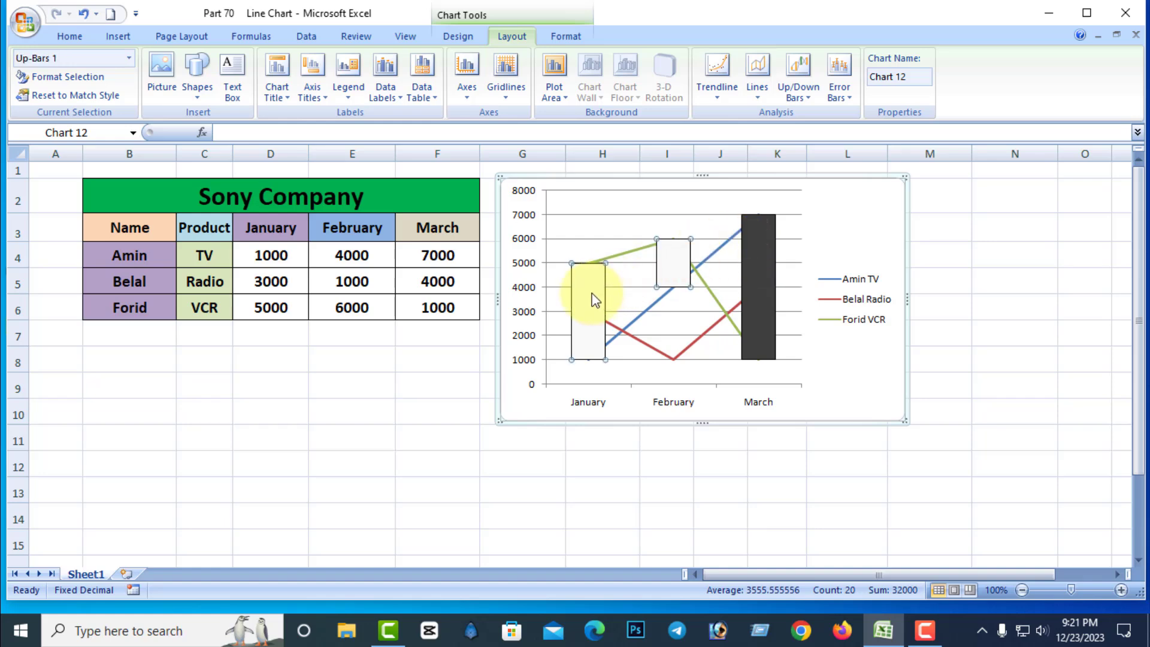
click(804, 99)
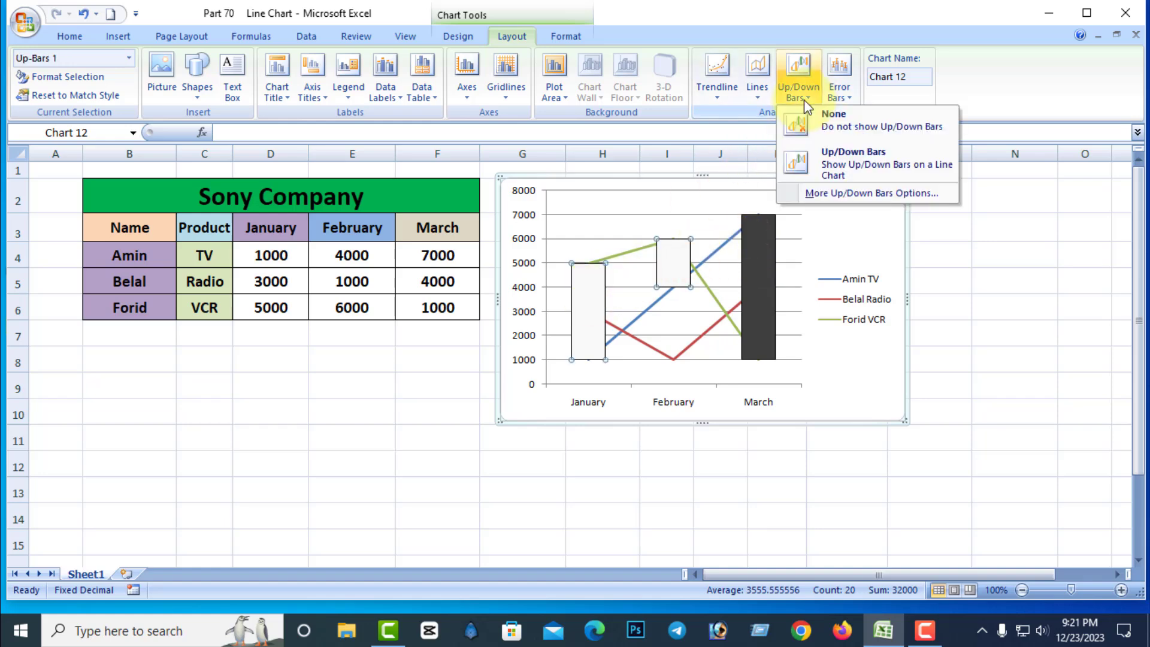
click(838, 193)
click(197, 212)
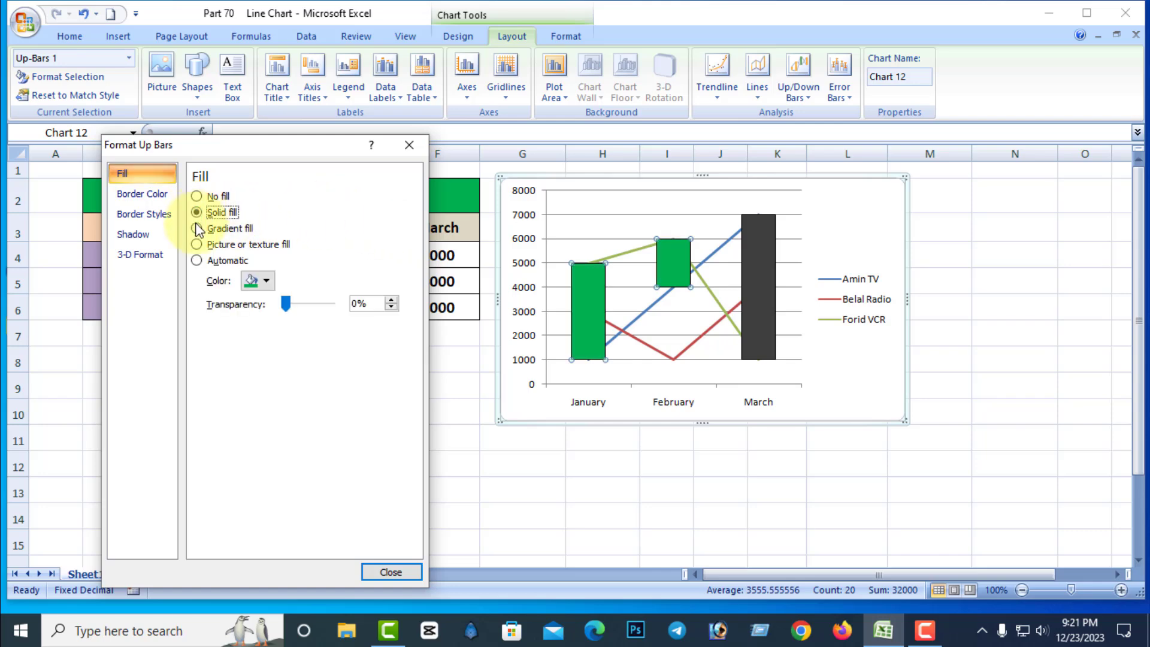
click(197, 229)
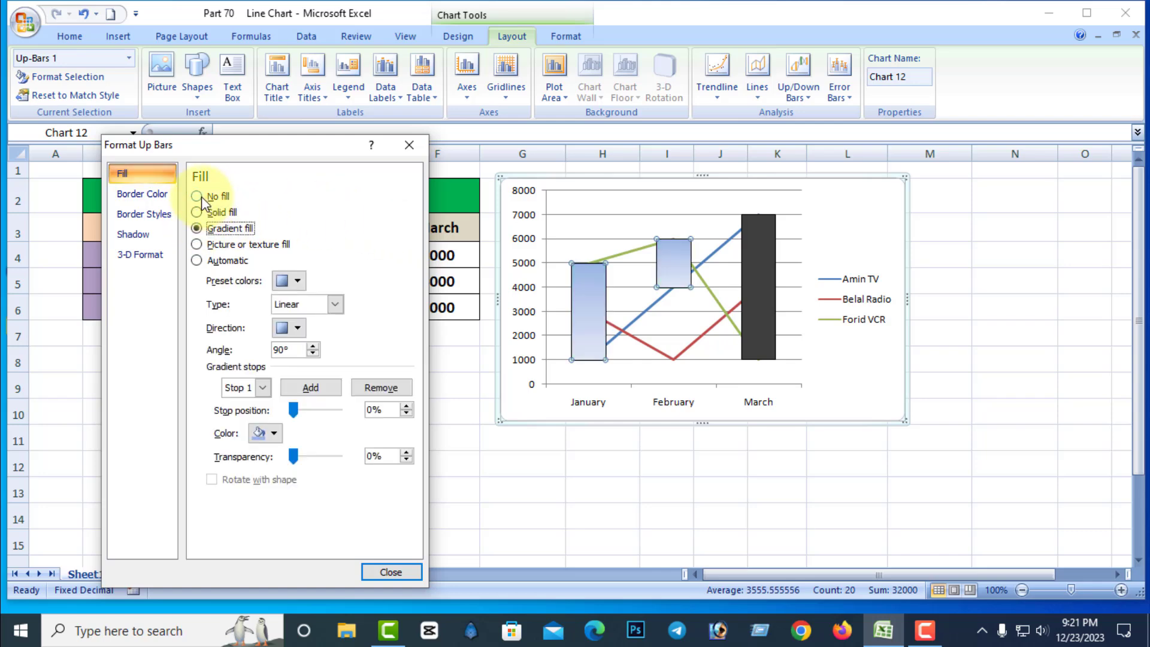
click(201, 196)
Give the down bars a solid red fill with 16% transparency.
click(761, 258)
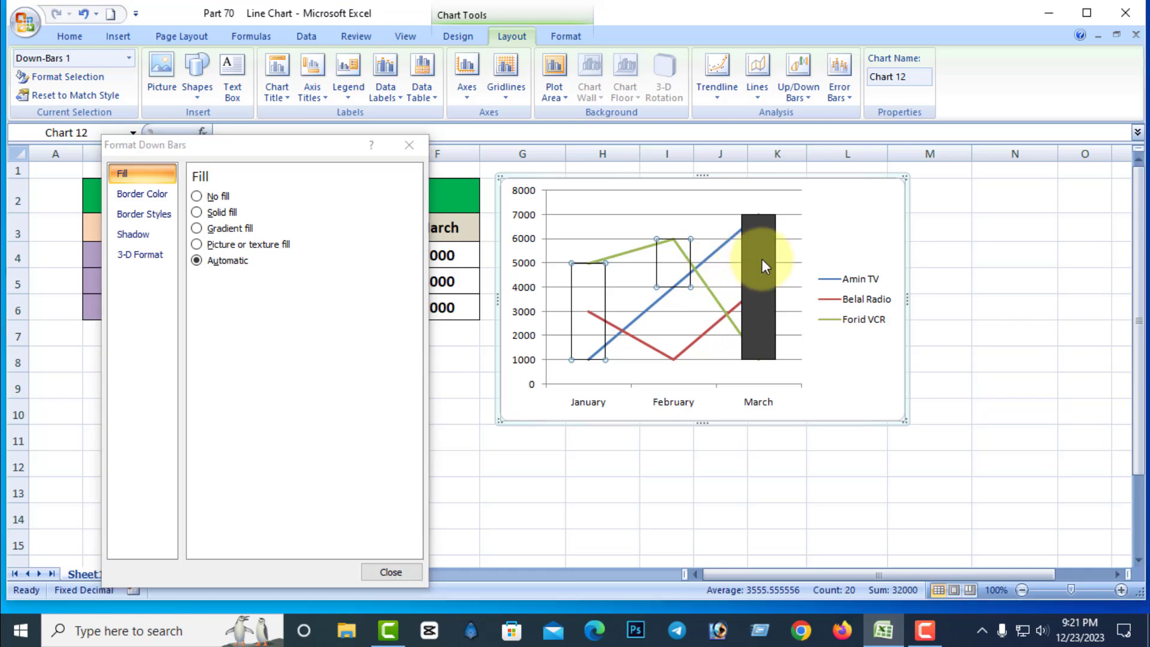
click(196, 213)
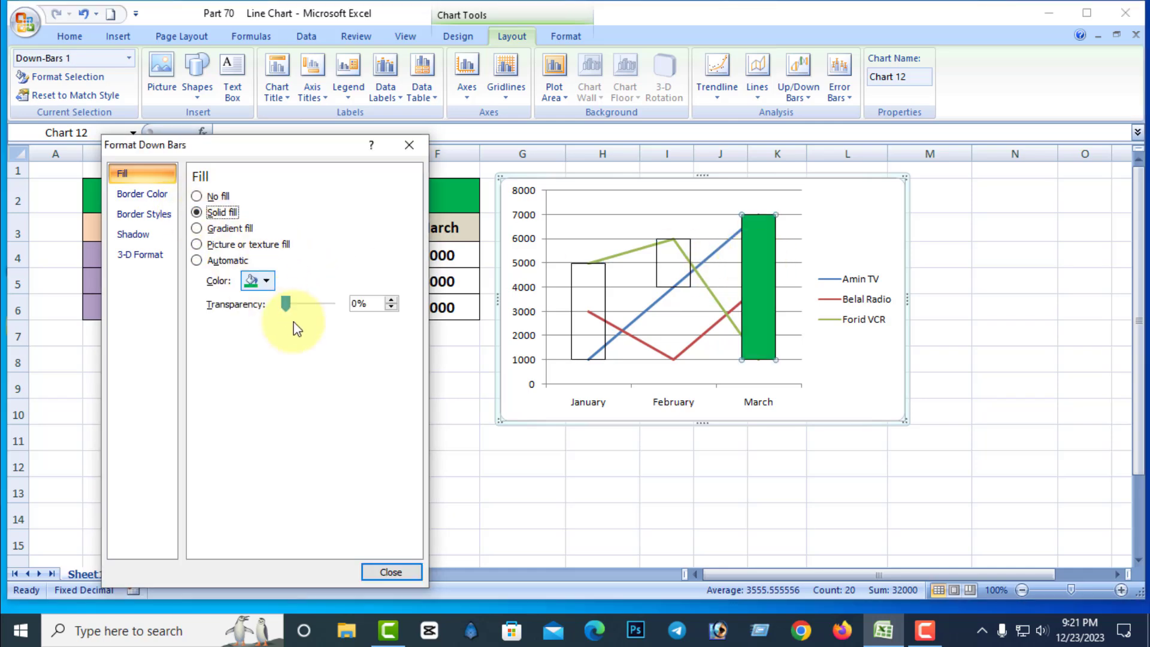
click(264, 281)
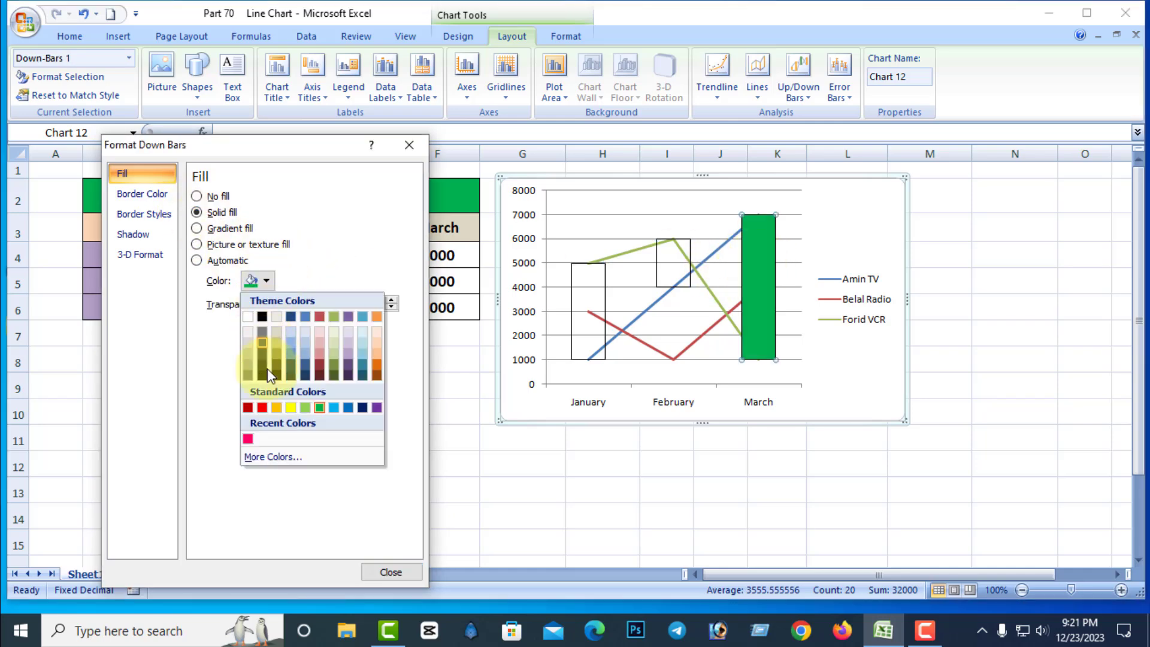
click(262, 407)
mouse_move(287, 304)
mouse_down()
mouse_move(303, 306)
mouse_move(291, 307)
mouse_up()
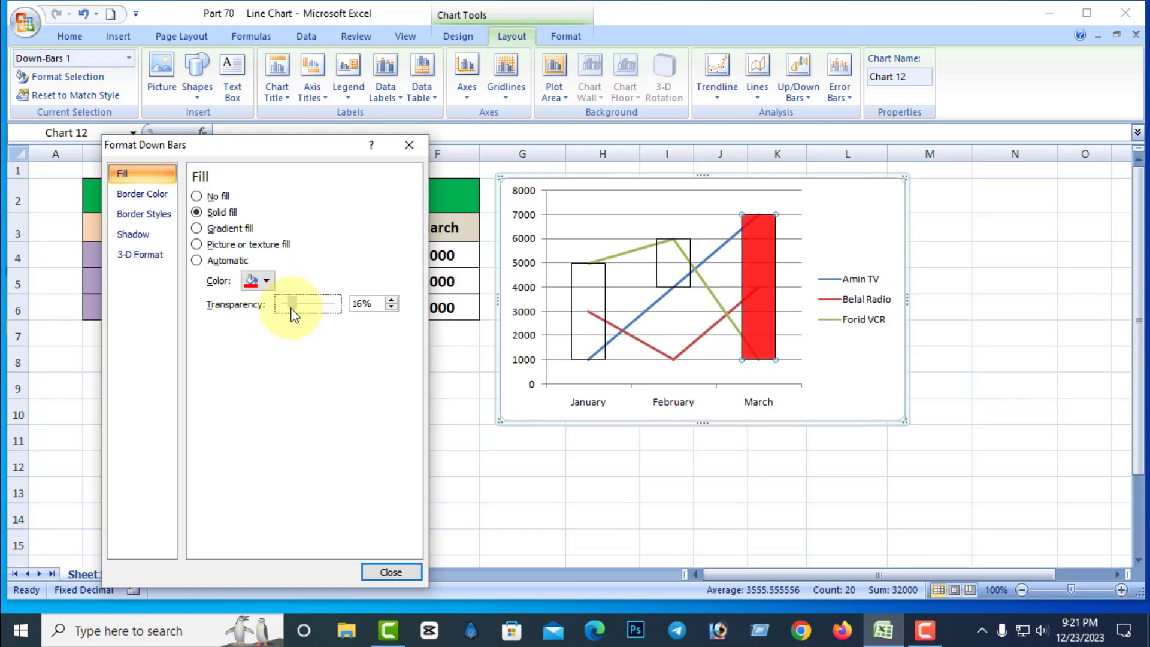
Set the down bars to no fill and remove the up/down bars from the line chart.
click(196, 196)
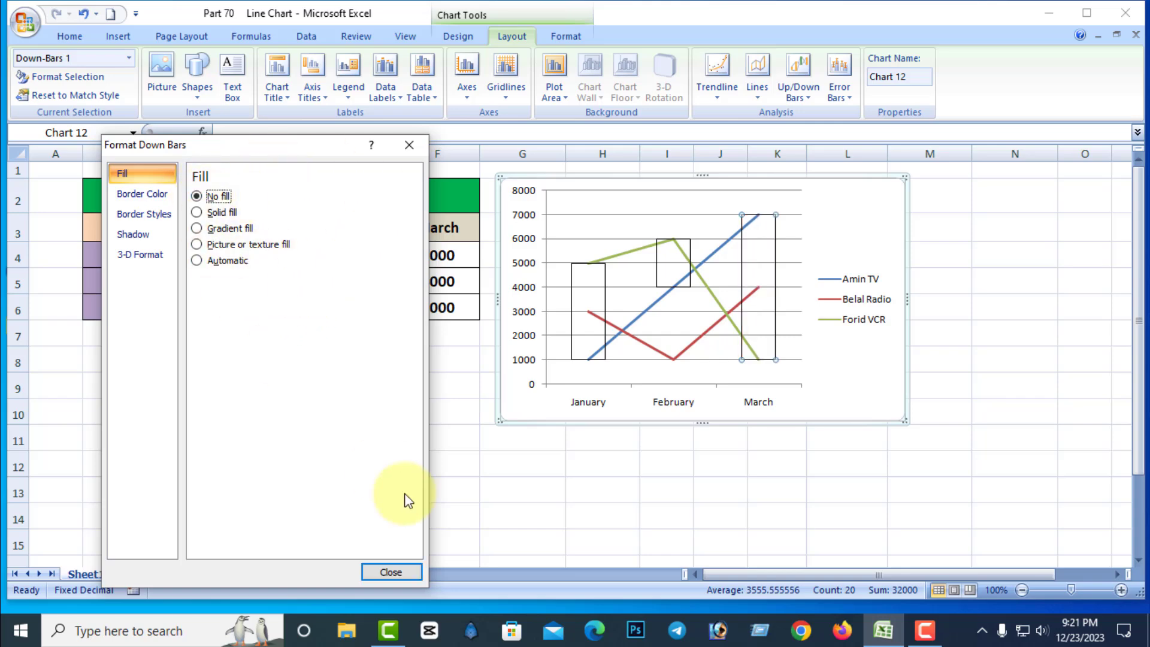
click(396, 571)
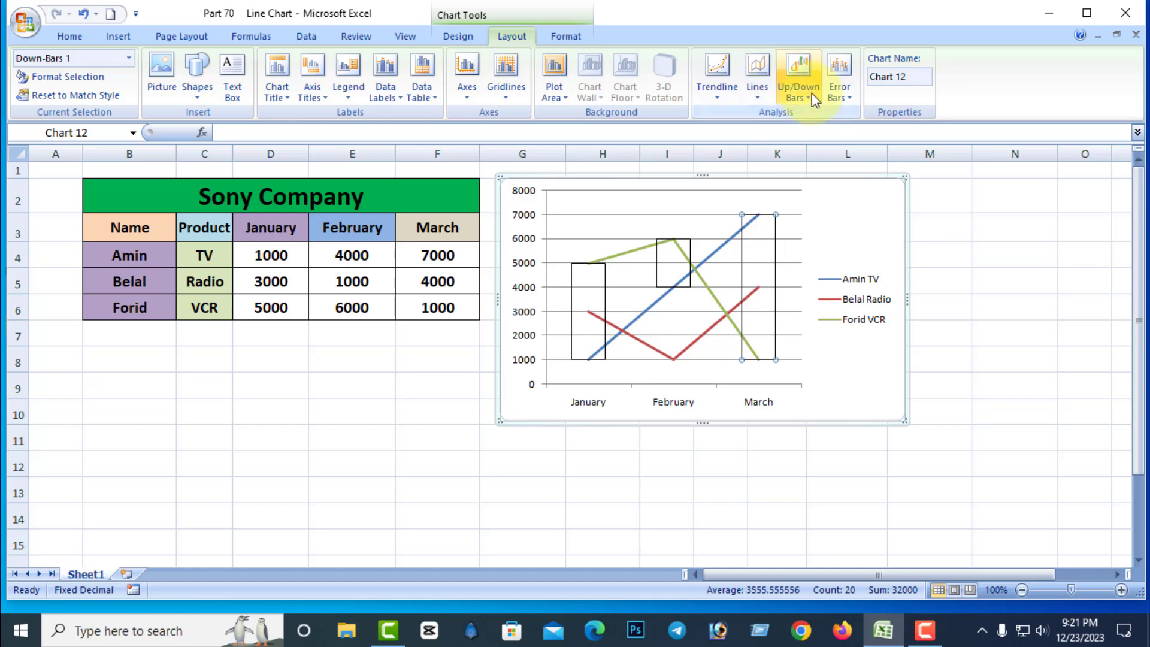
click(811, 92)
click(828, 128)
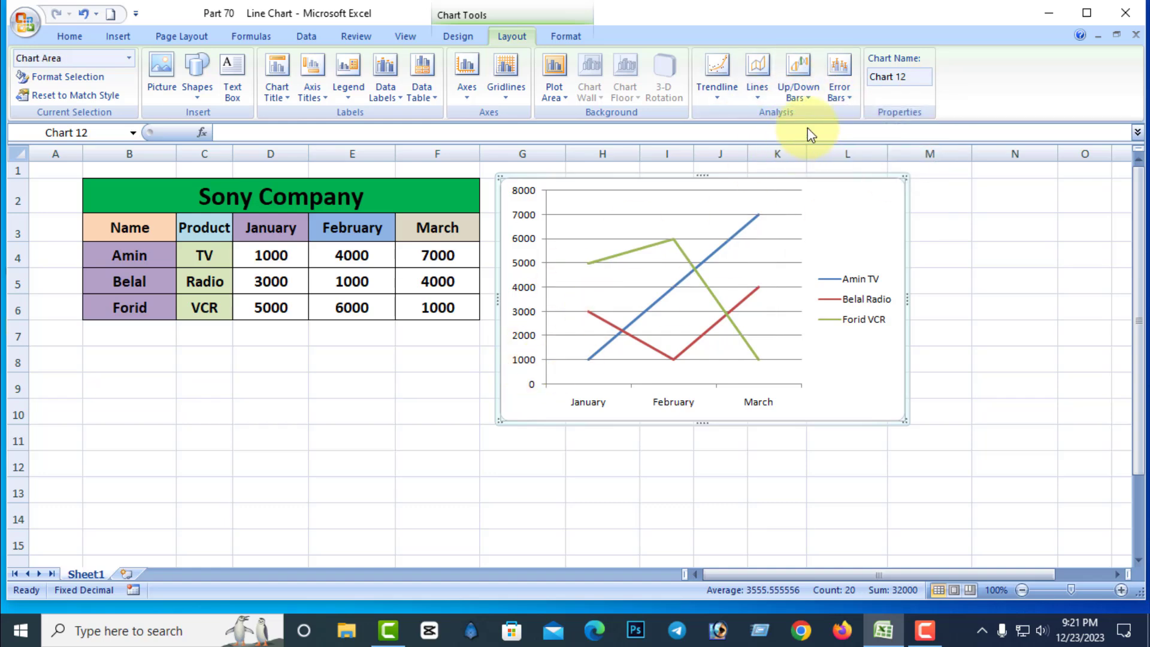
Add error bars to the TV series through the detailed error bar options.
click(848, 100)
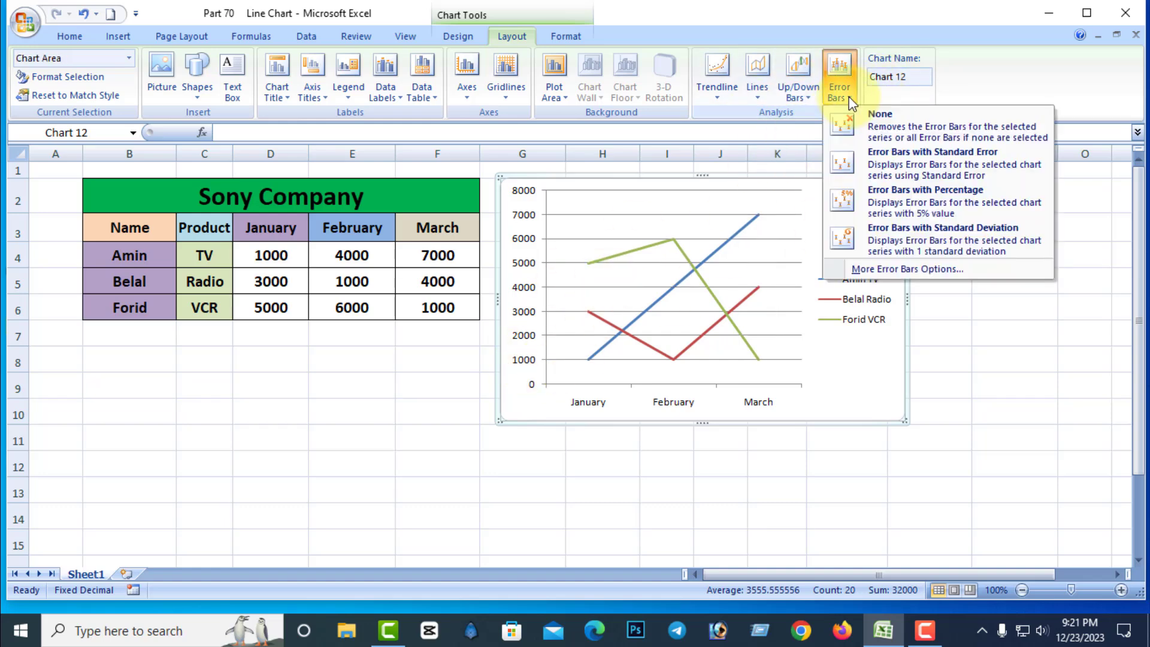
click(901, 270)
drag(559, 236, 373, 274)
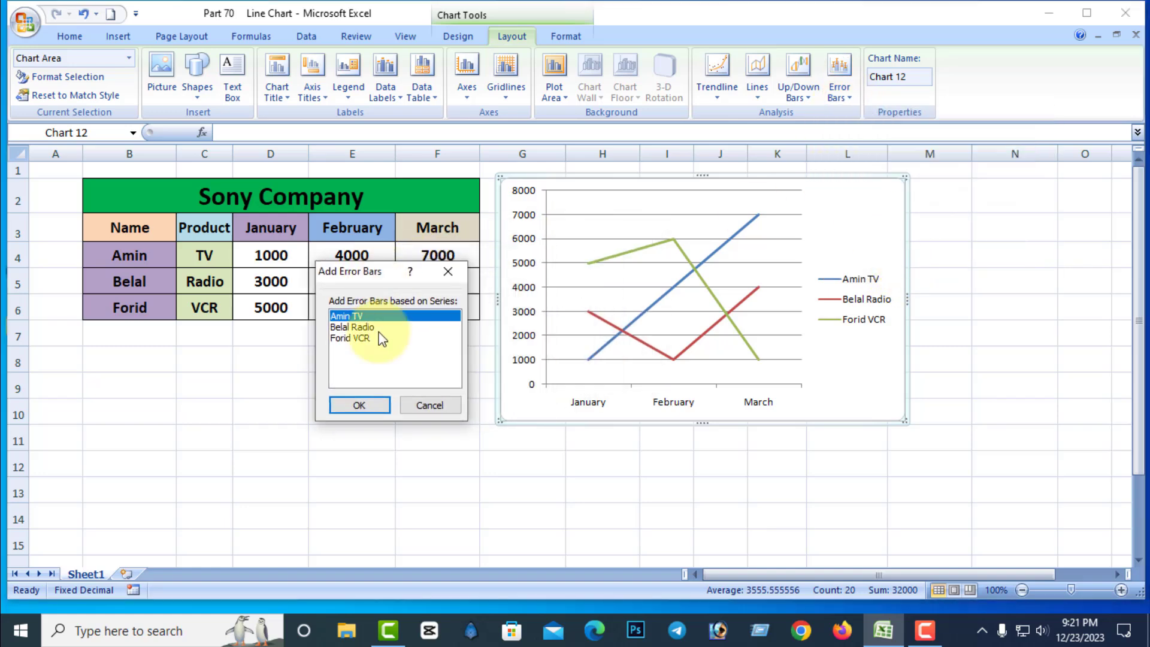
click(359, 405)
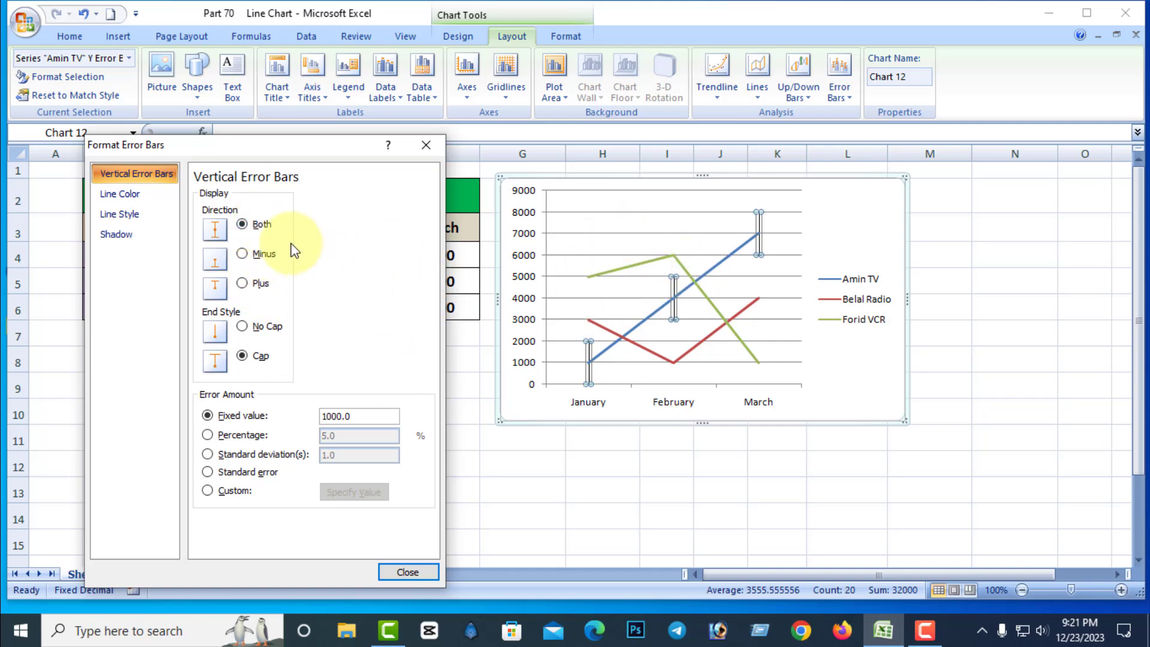
Try the Minus and Plus directions for the TV series' vertical error bars and return them to Both.
click(242, 255)
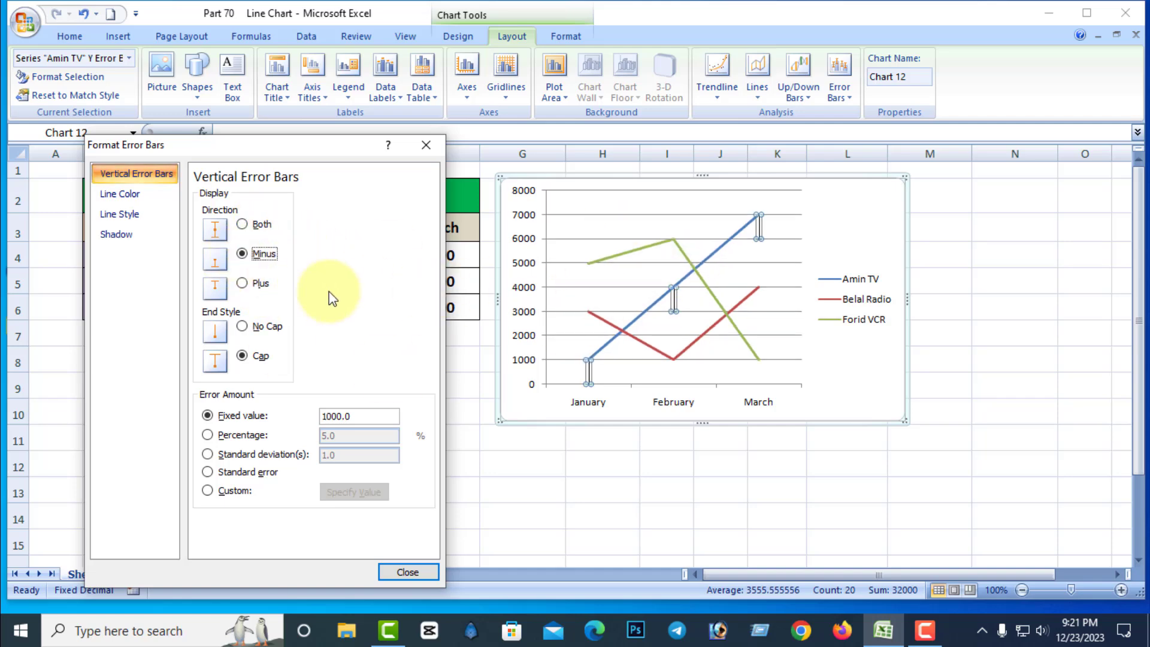
click(240, 284)
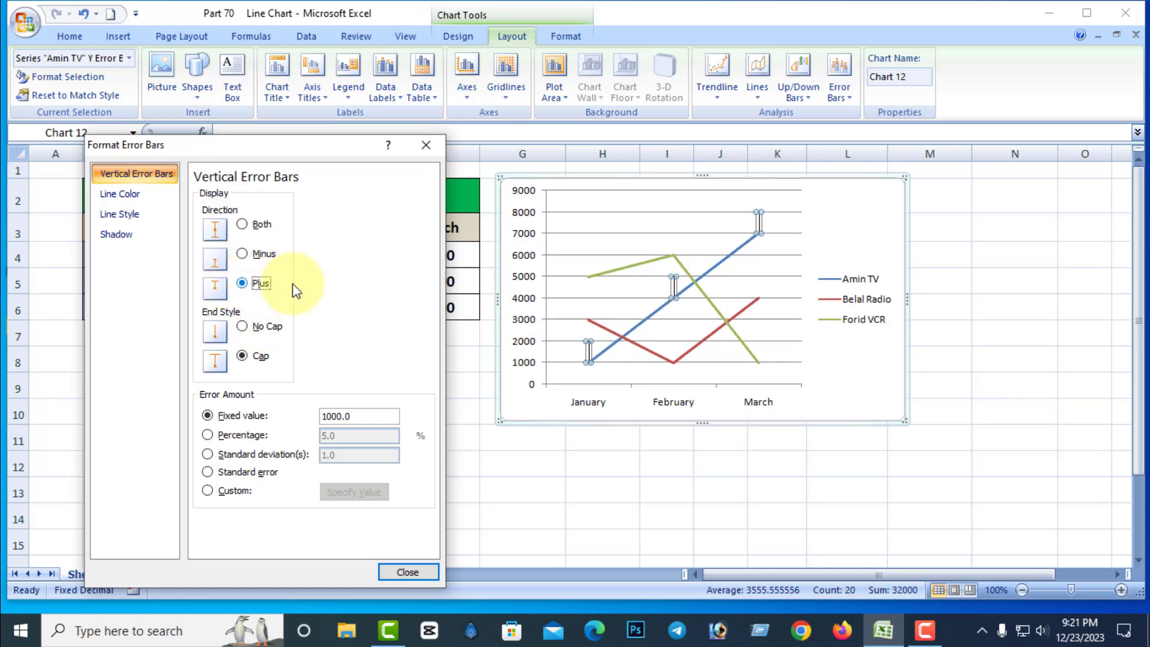
click(243, 254)
click(242, 224)
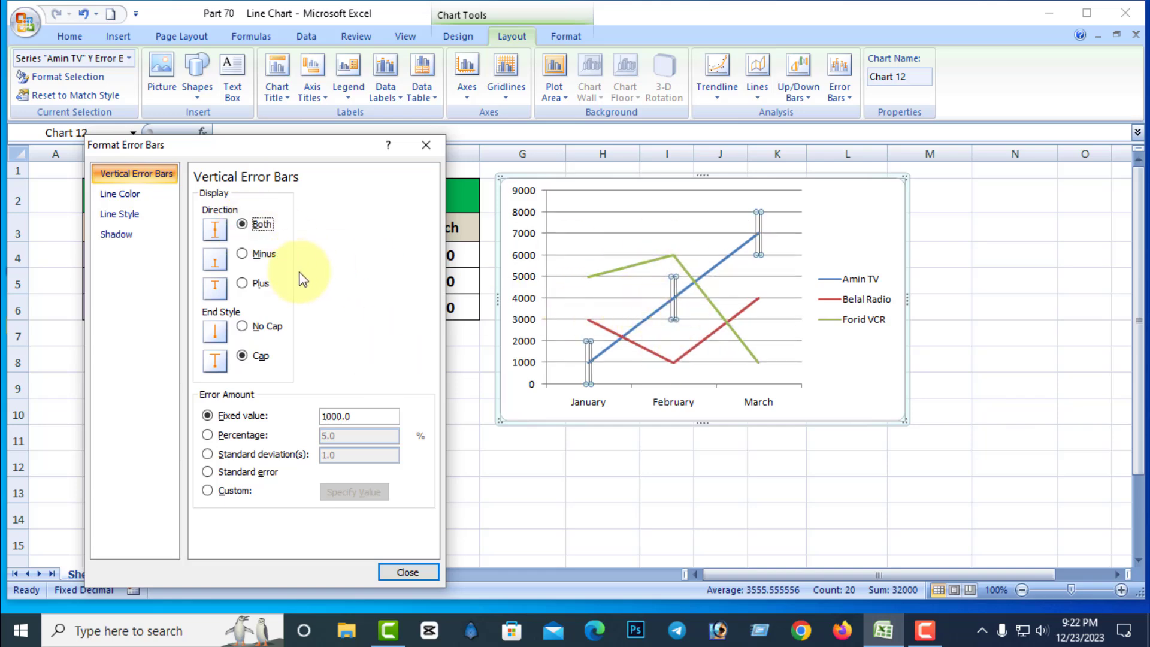
Switch the error bars' end style to No Cap and back to Cap, and remove the error bars from the chart.
click(243, 328)
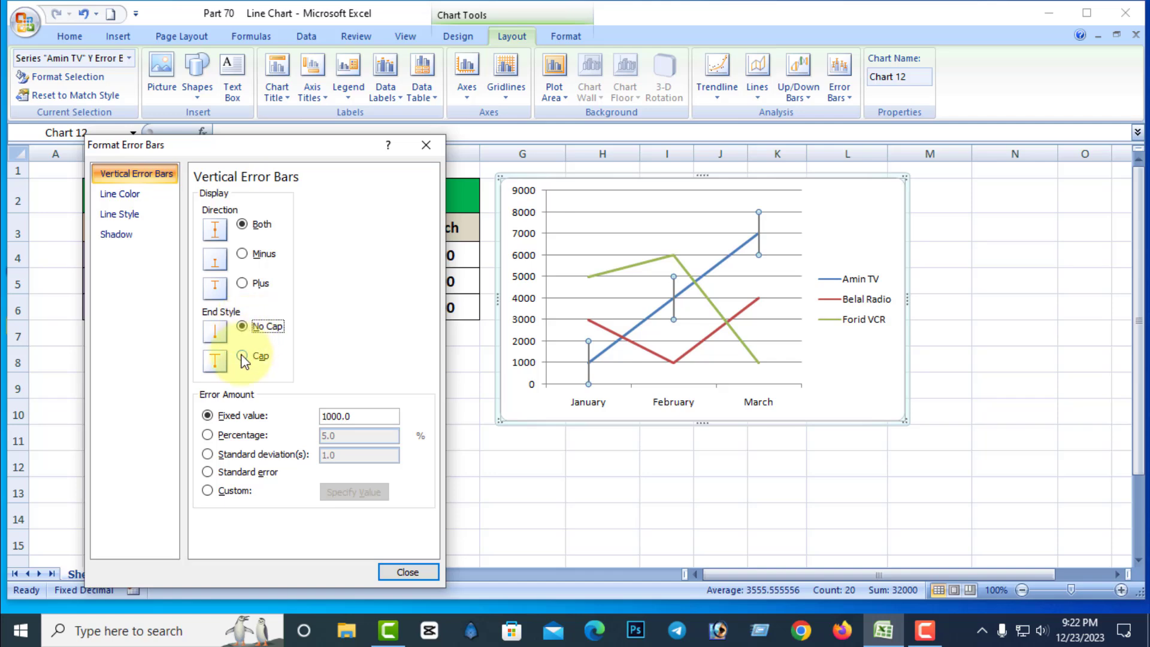
click(243, 356)
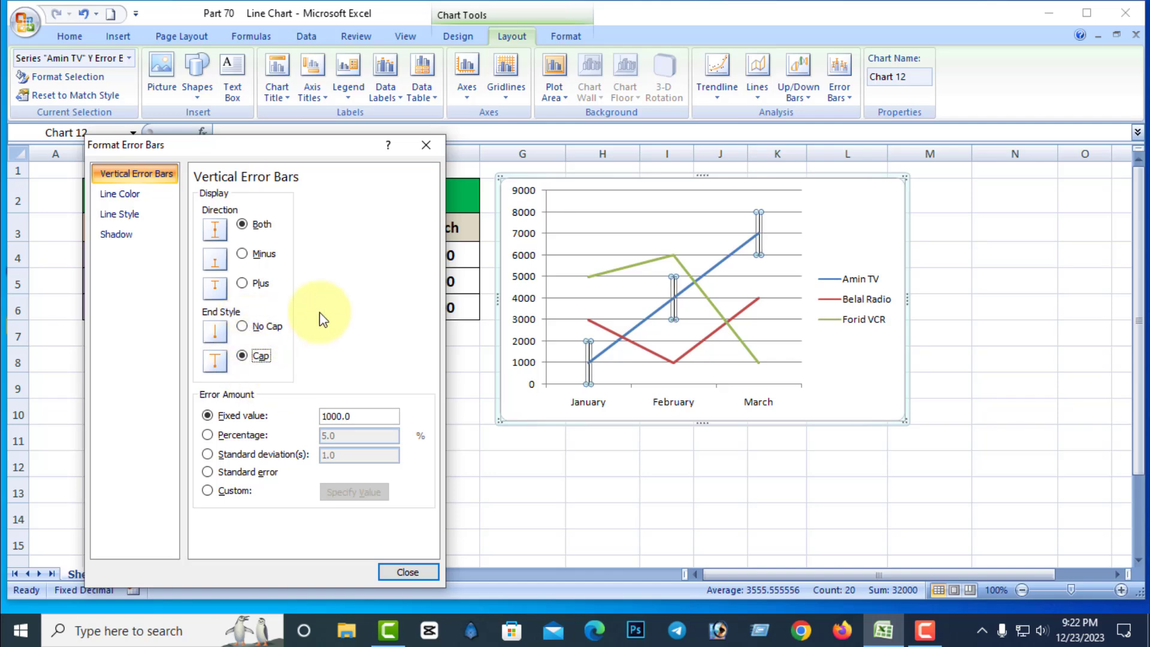
click(411, 572)
click(842, 95)
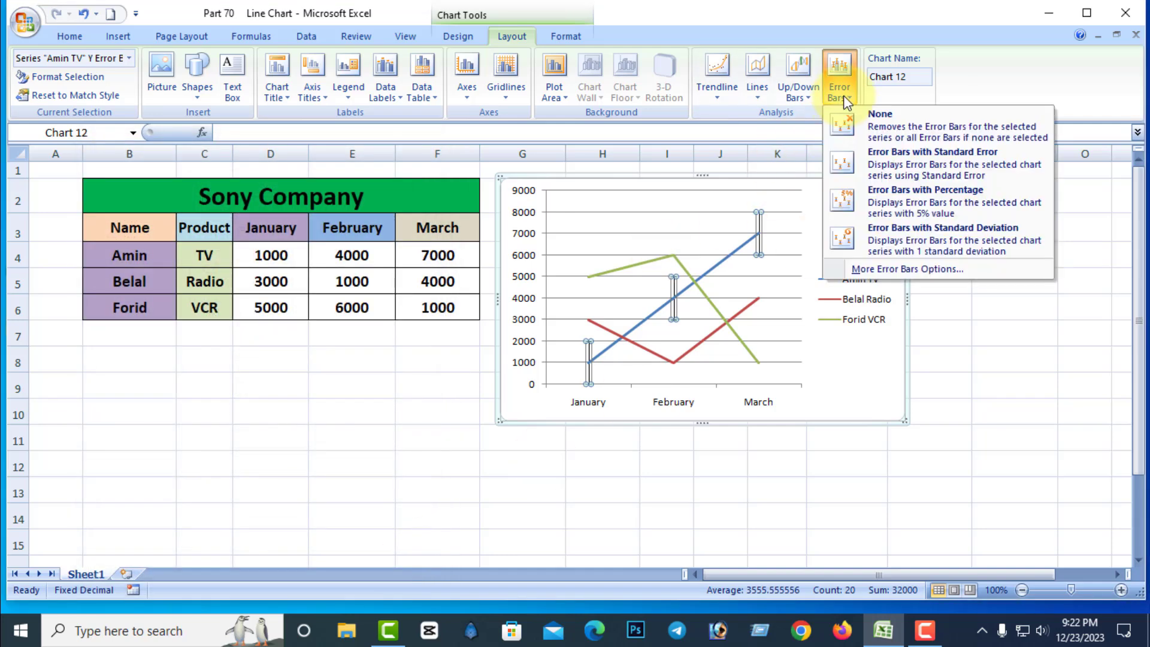
click(875, 119)
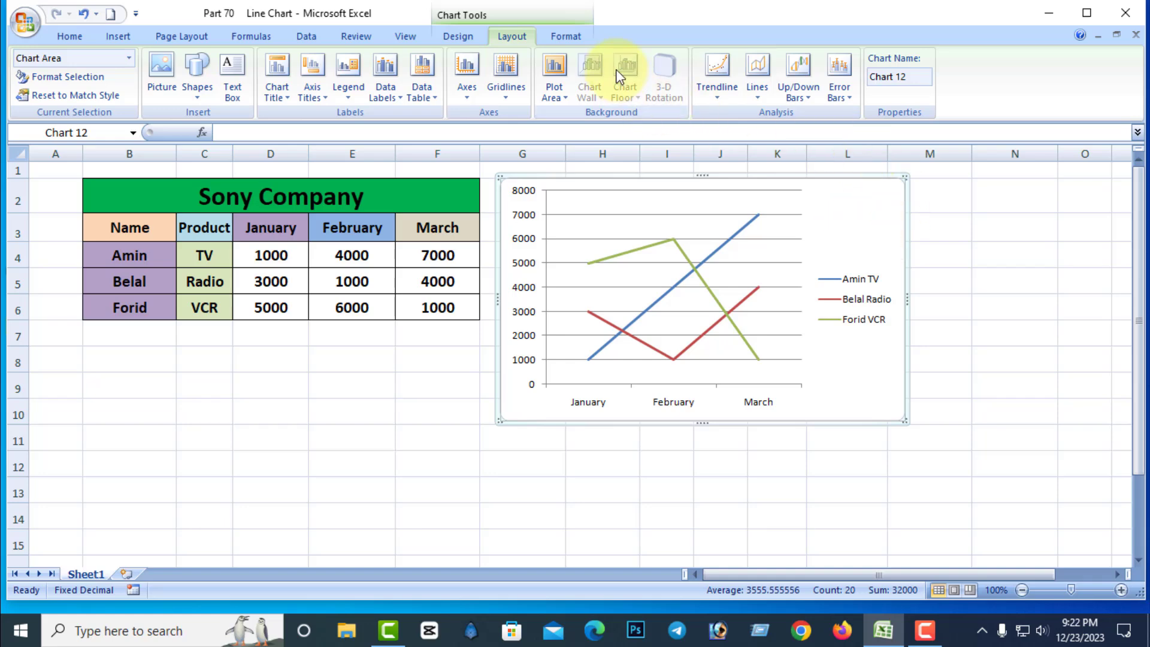
Try solid, gradient and texture fills on the chart area and set it to no fill.
click(573, 36)
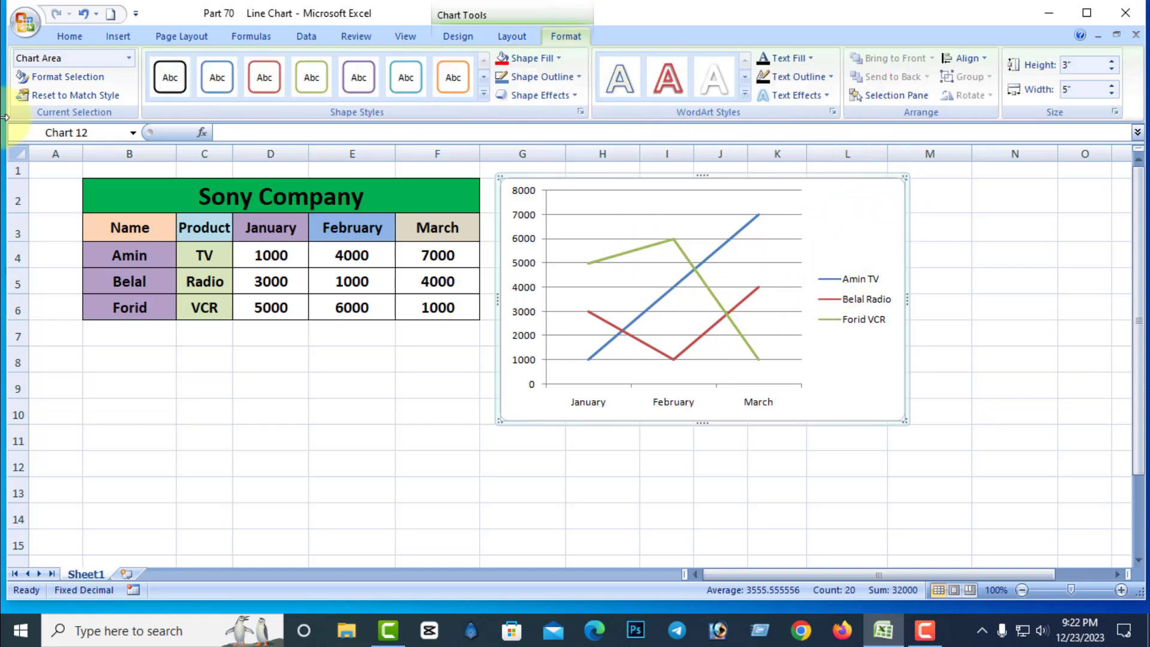
click(78, 78)
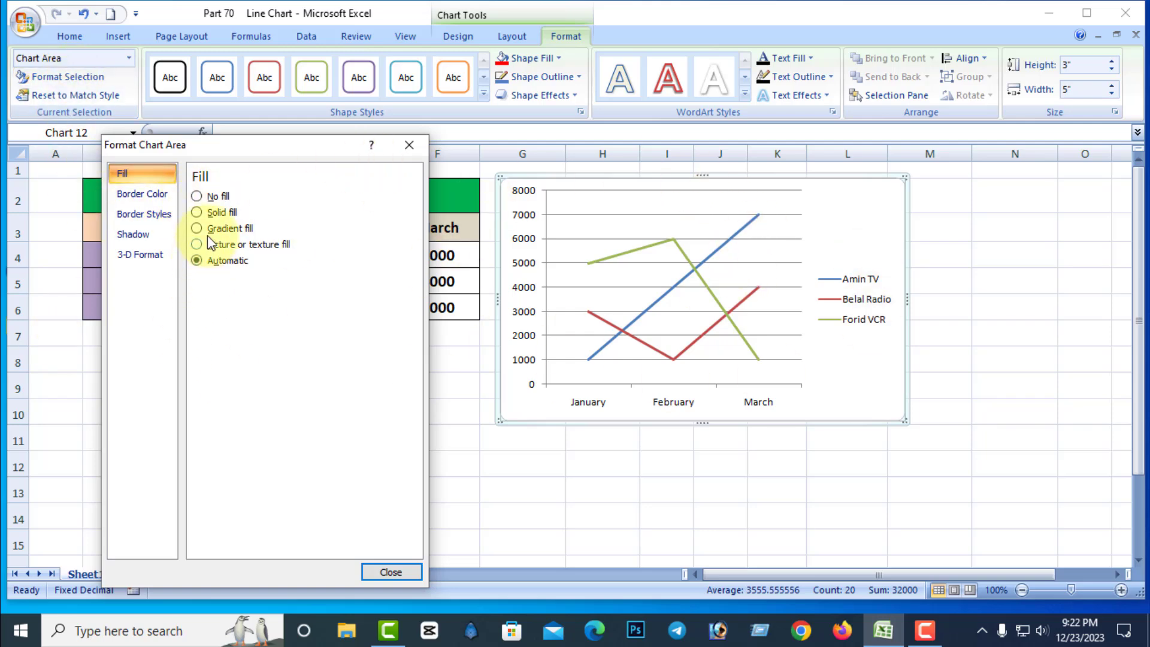
click(197, 213)
click(197, 229)
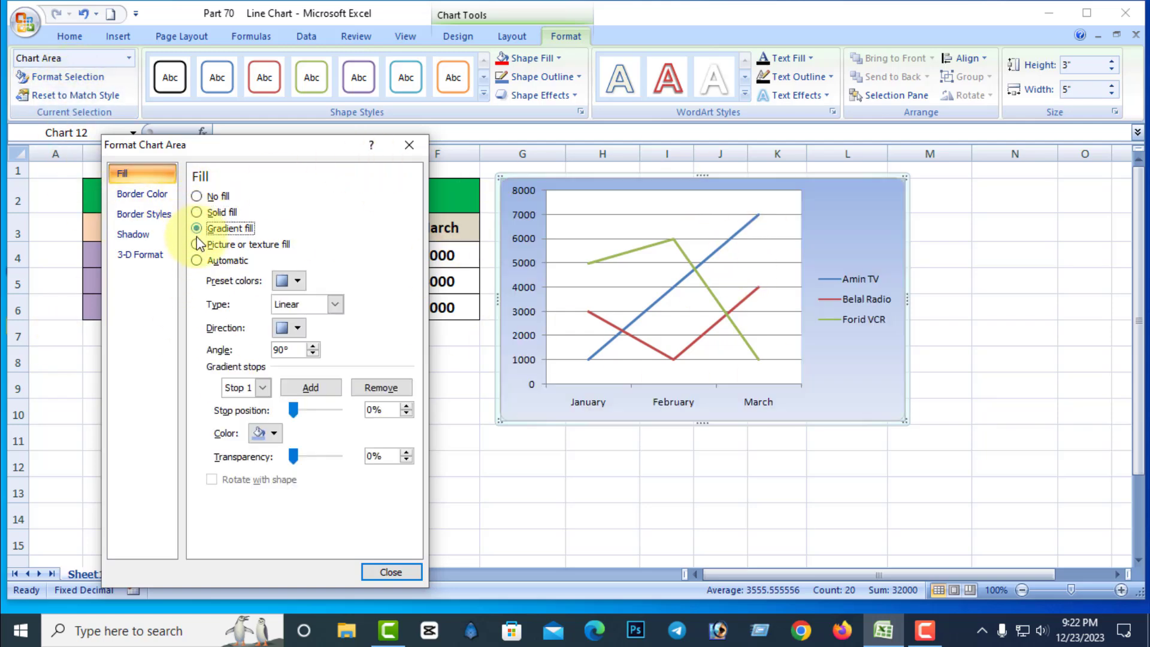
click(197, 244)
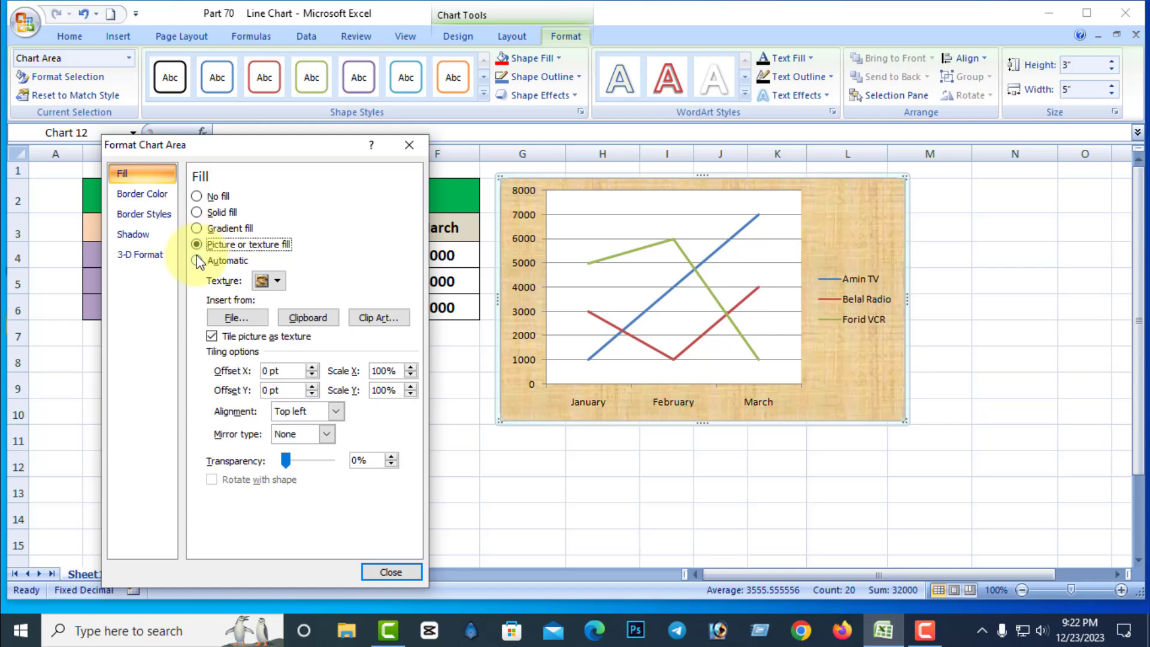
click(197, 196)
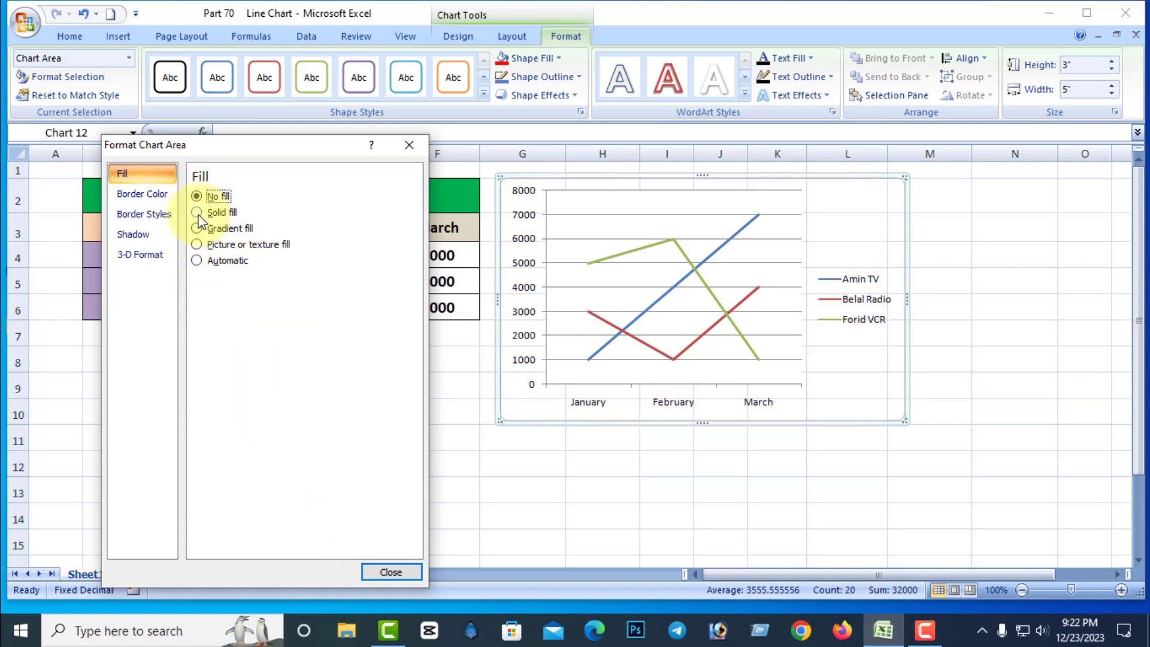
Give the chart area a solid red fill and reset its formatting to match the chart style.
click(197, 213)
click(392, 571)
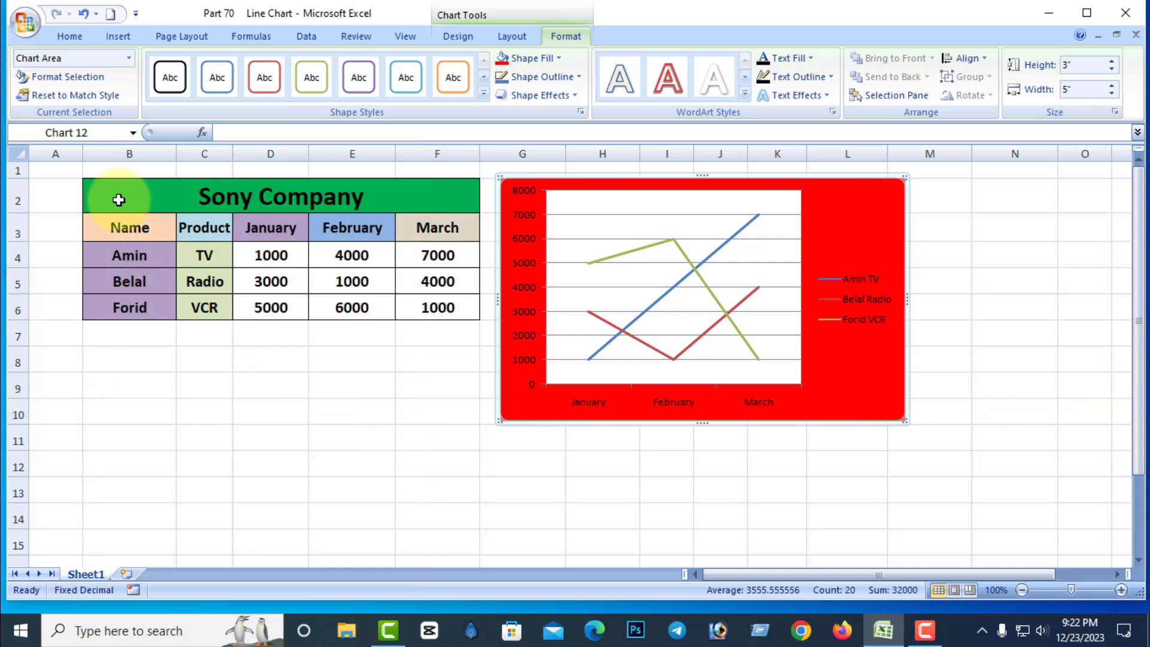
click(92, 96)
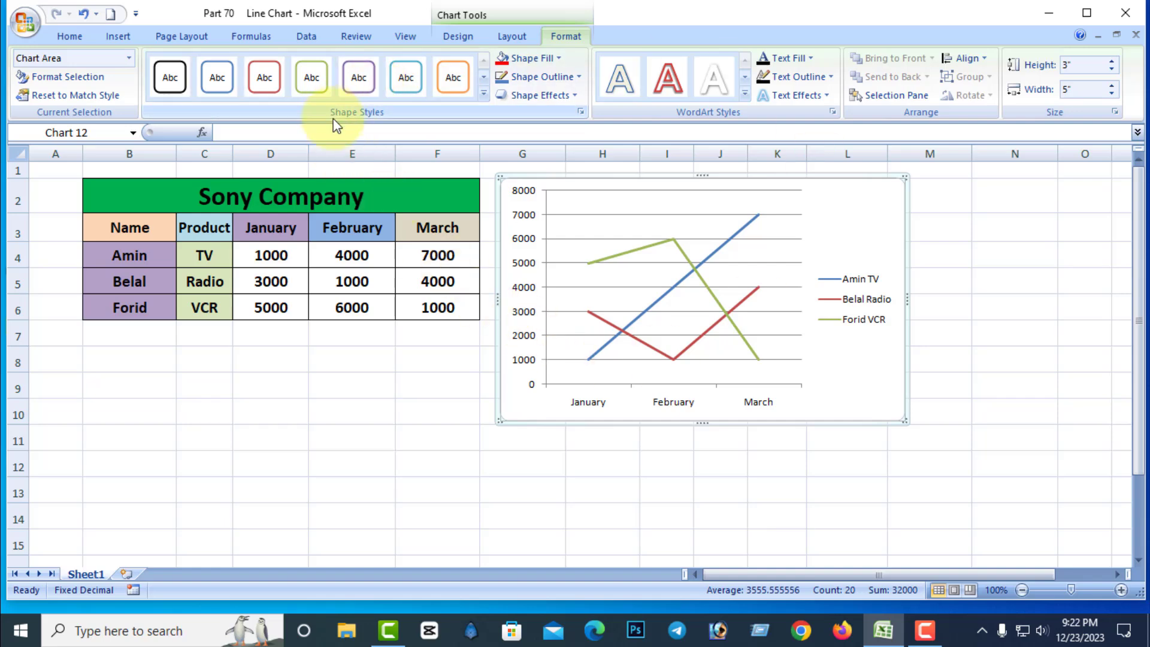
Apply the green Intense Effect shape style to the chart area and change its fill to standard green.
click(484, 94)
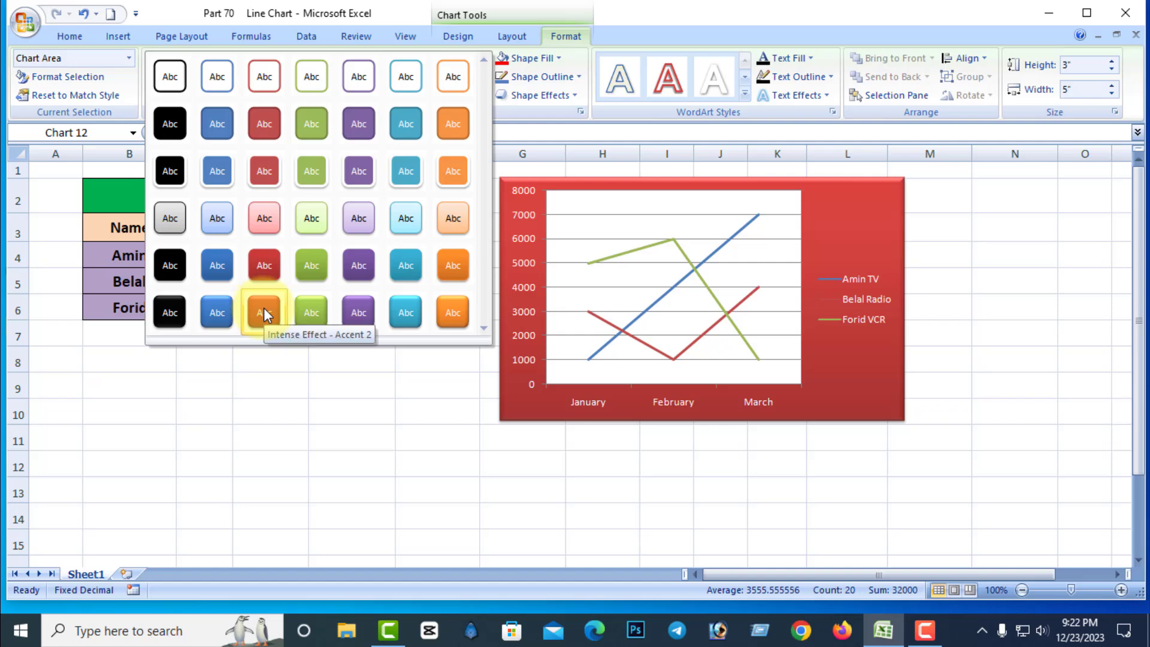
click(312, 306)
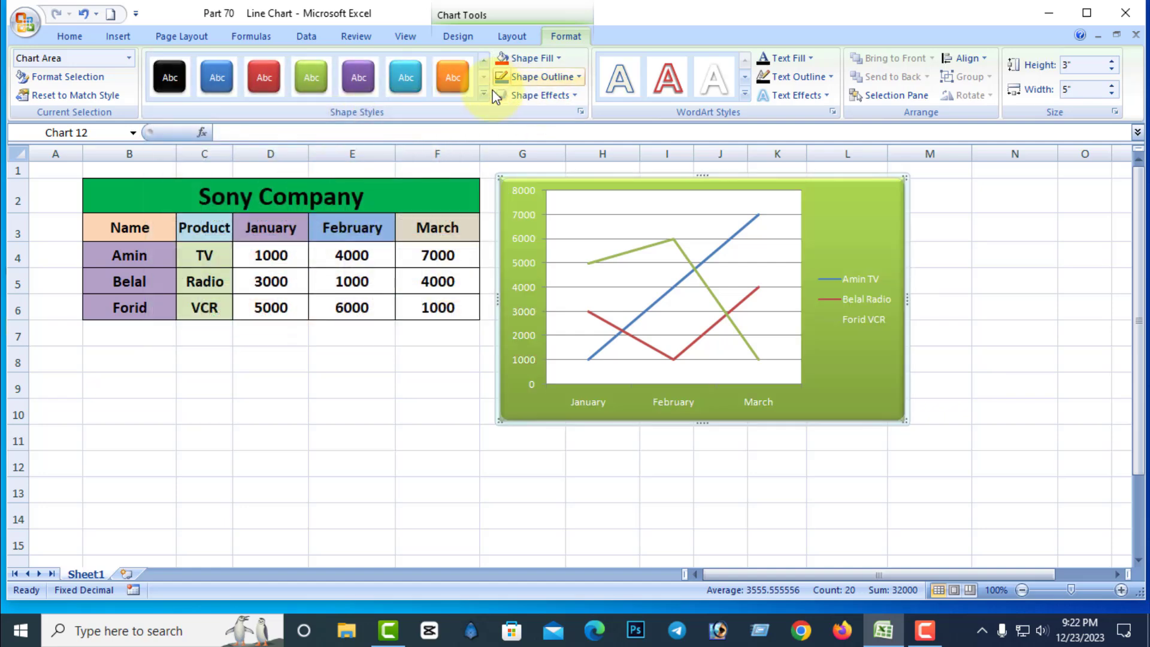
click(560, 58)
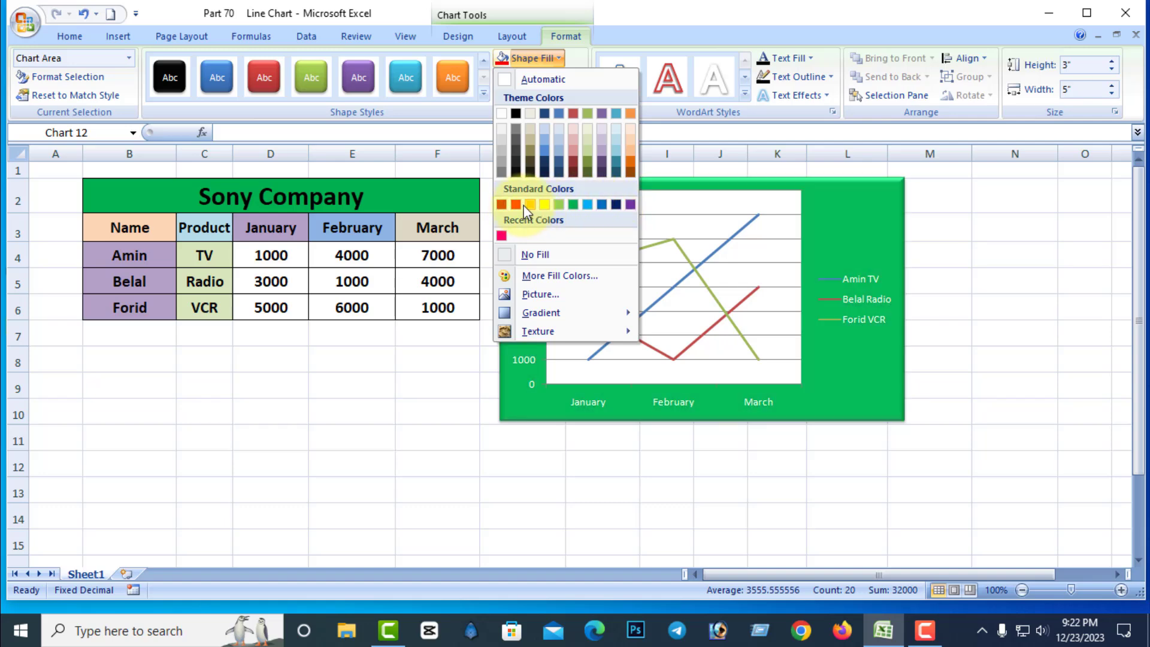
click(574, 205)
Set the chart area's outline weight to 2¼ pt.
click(579, 76)
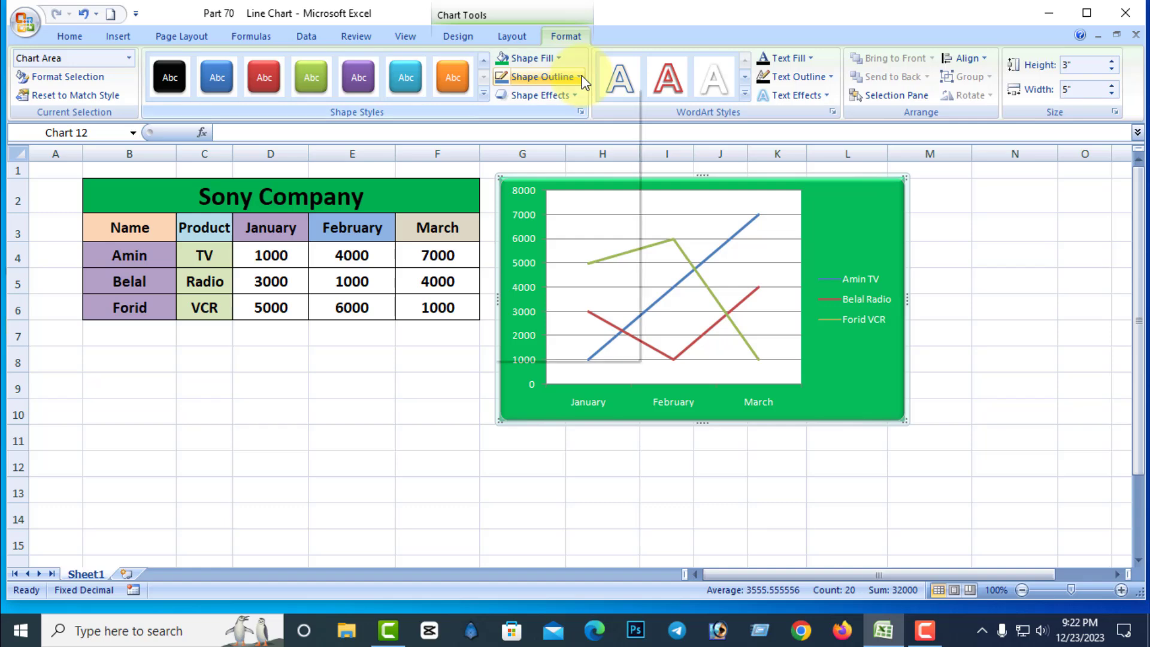
mouse_move(539, 312)
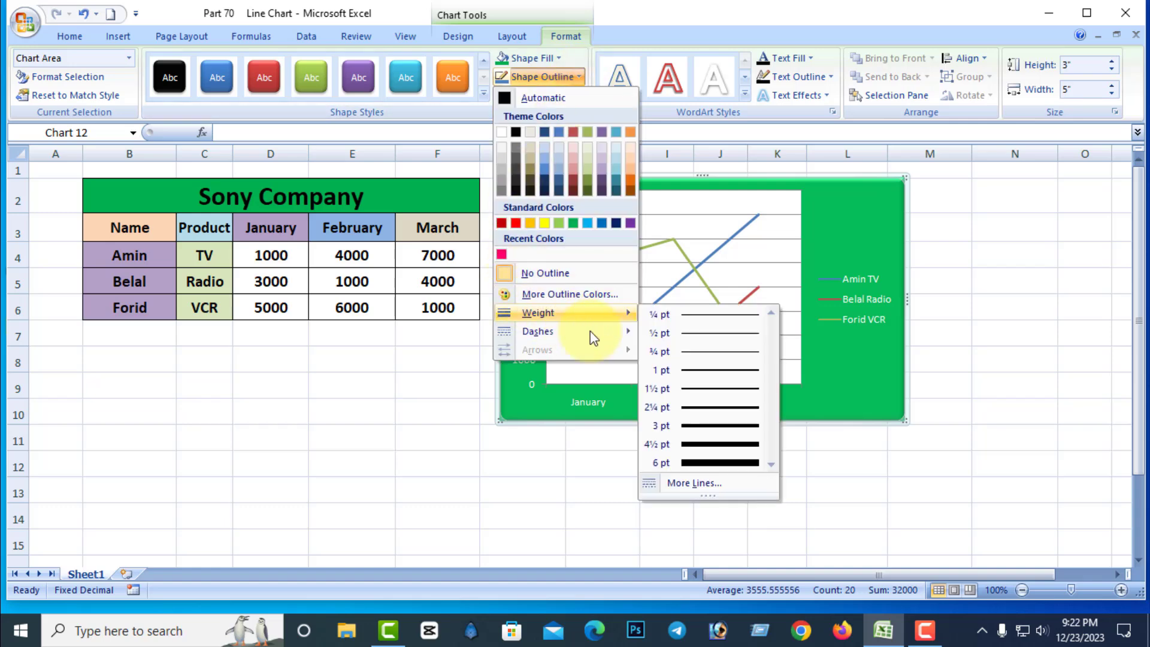
click(694, 409)
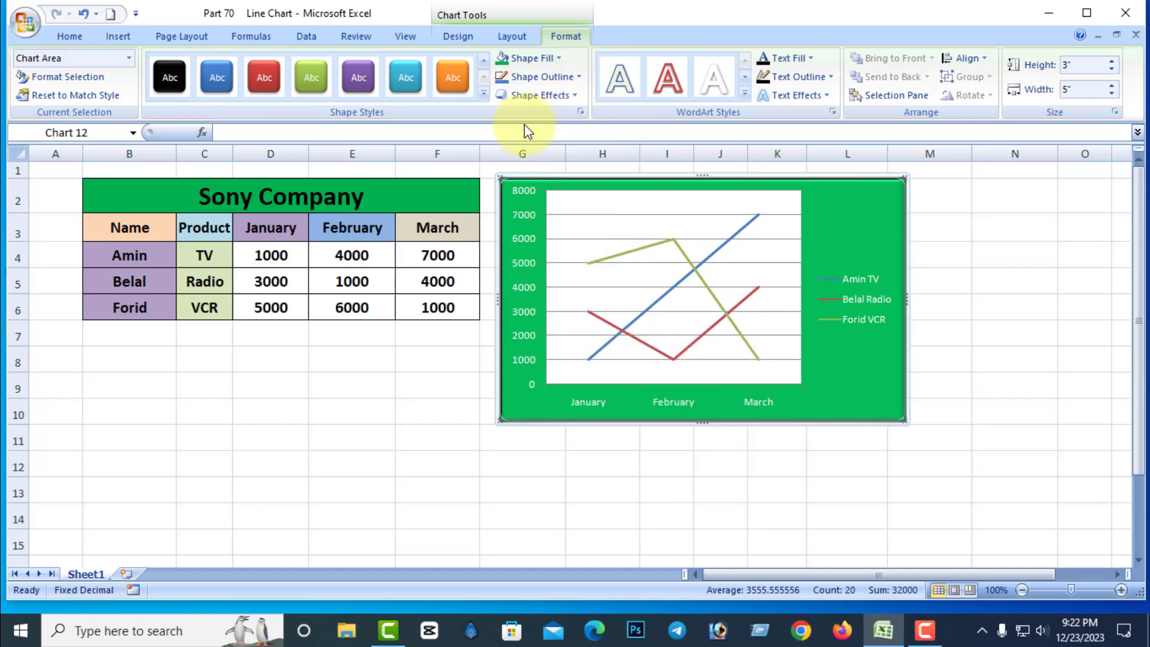
Give the chart area a standard red outline and a perspective shadow falling toward its upper left.
click(579, 76)
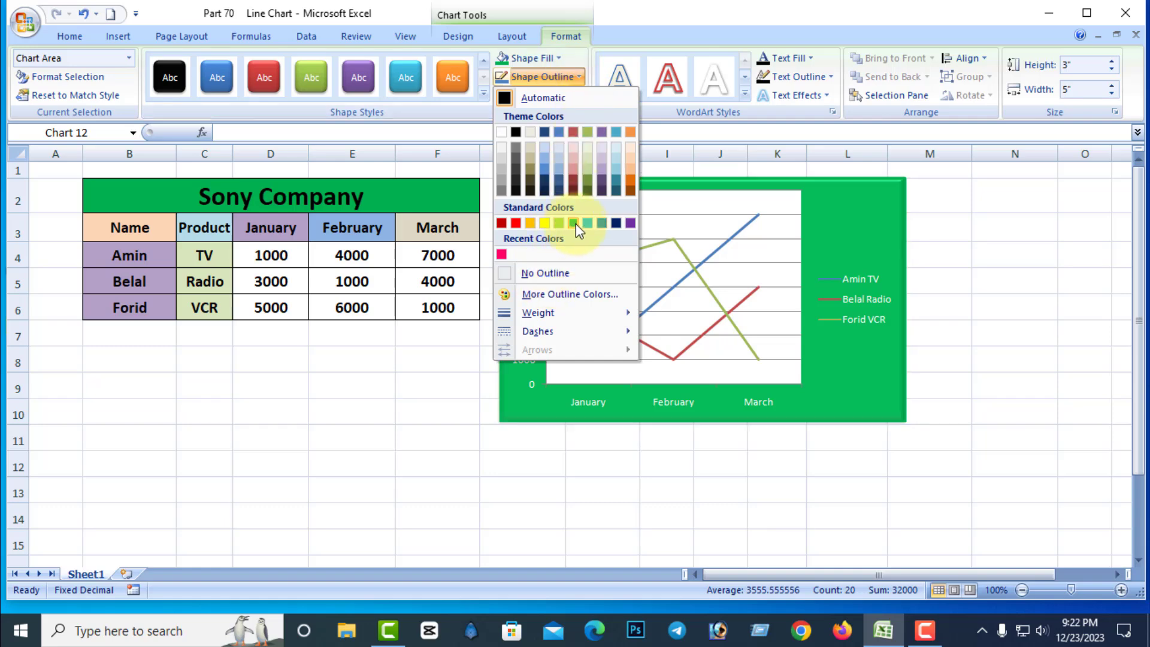
click(515, 222)
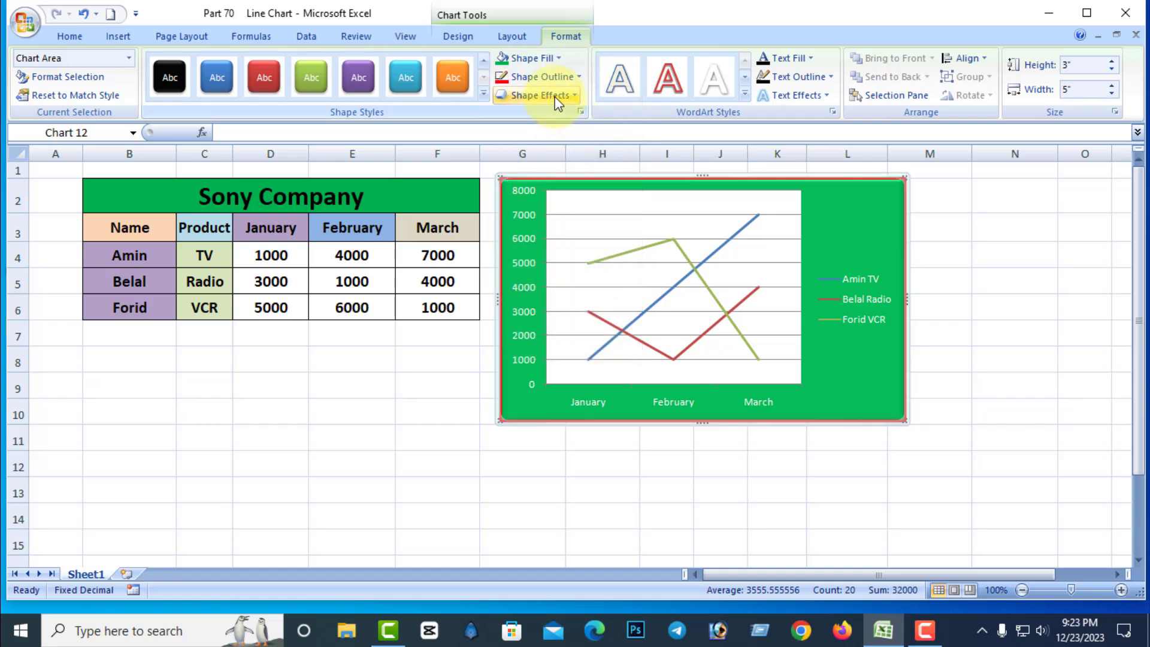
click(558, 102)
mouse_move(541, 165)
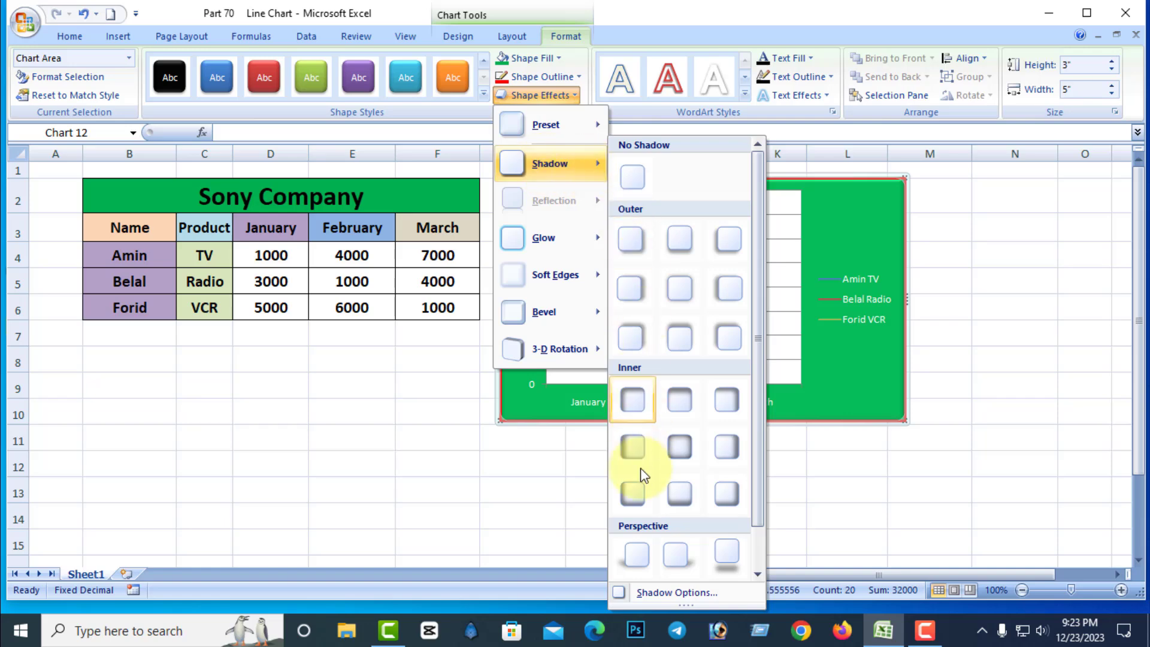
click(635, 553)
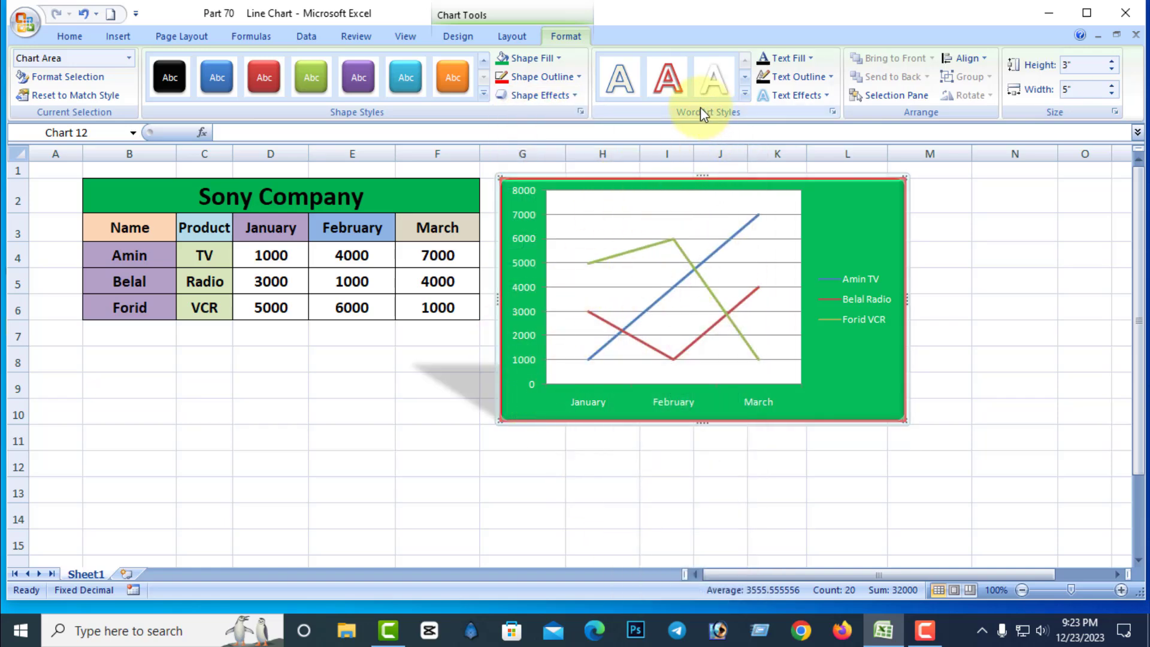
Apply the orange WordArt style in the fourth row of the gallery to the vertical axis labels.
click(529, 230)
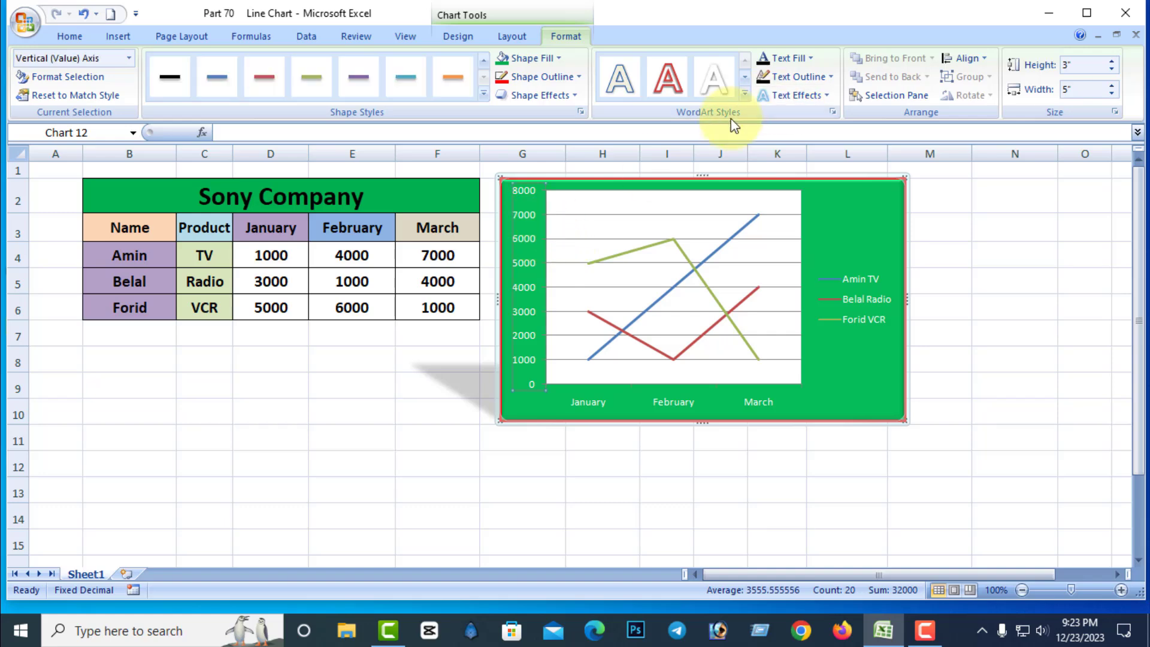
click(745, 93)
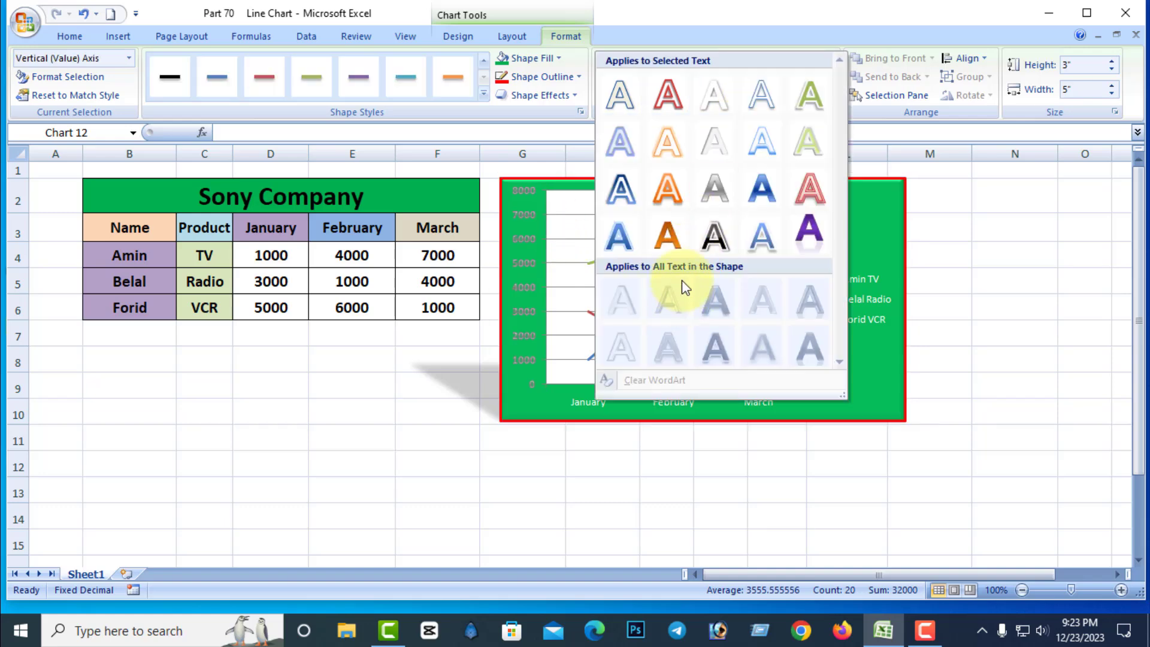
click(675, 239)
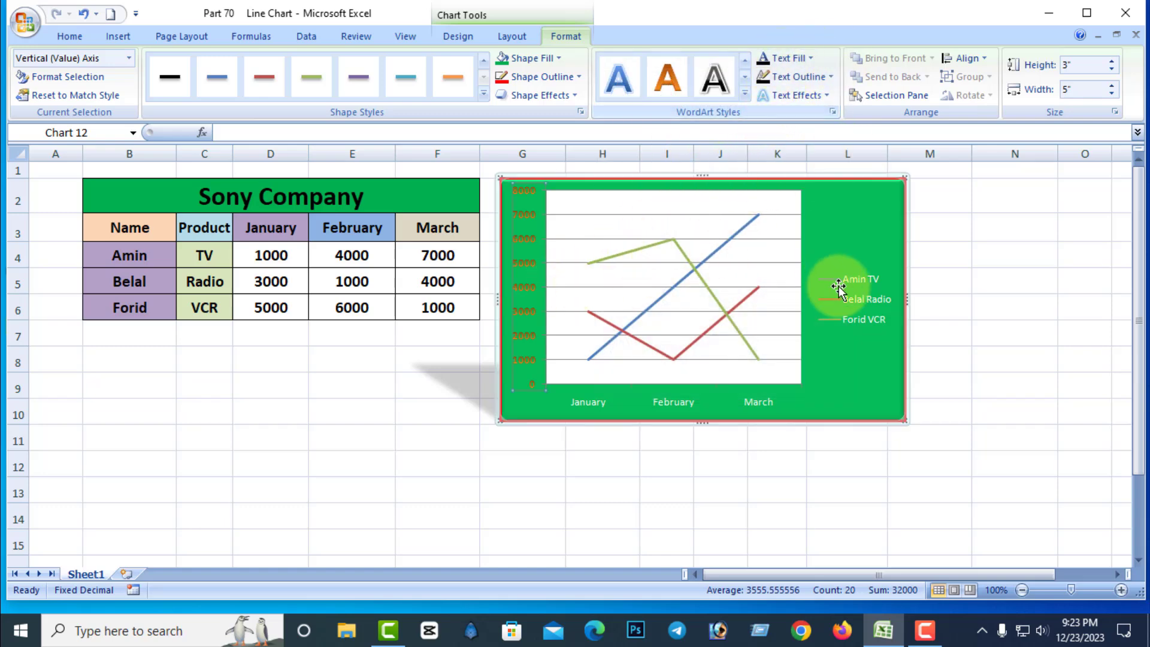
Set the text fill of the TV, Radio and VCR legend entries to standard red.
click(864, 292)
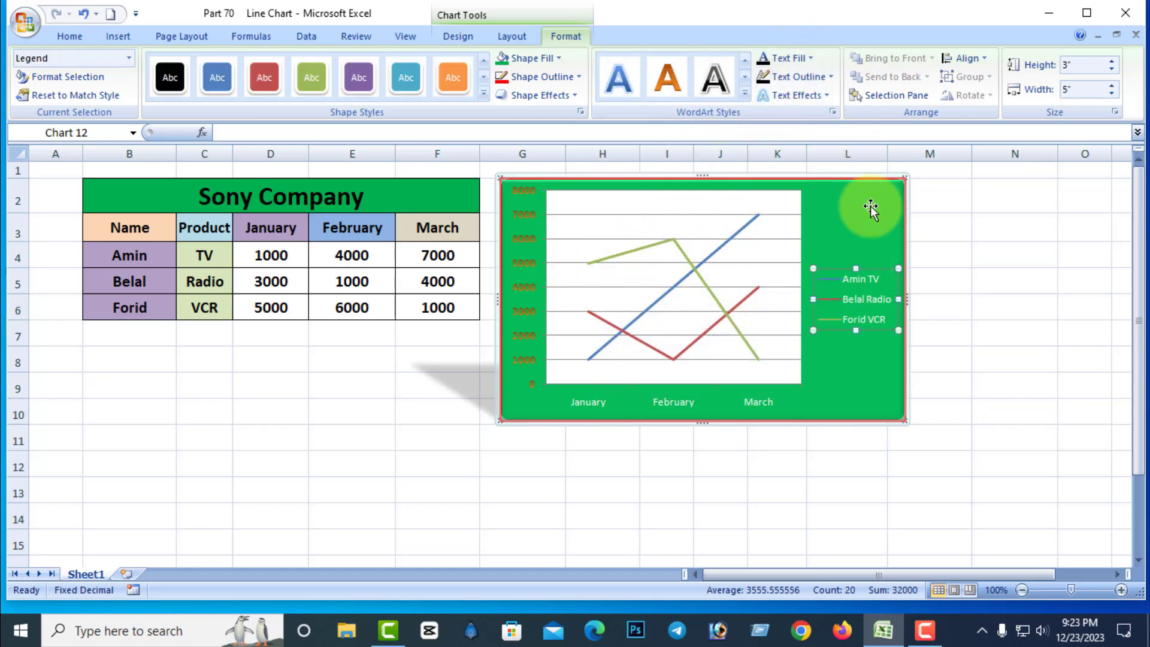
click(812, 57)
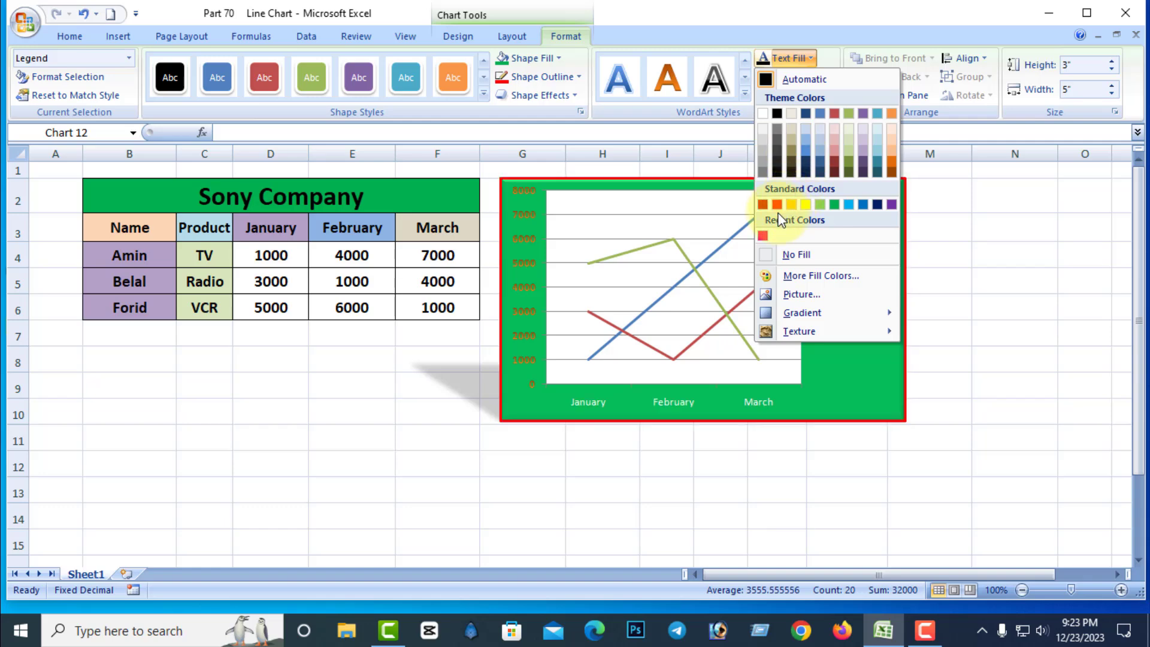
click(994, 252)
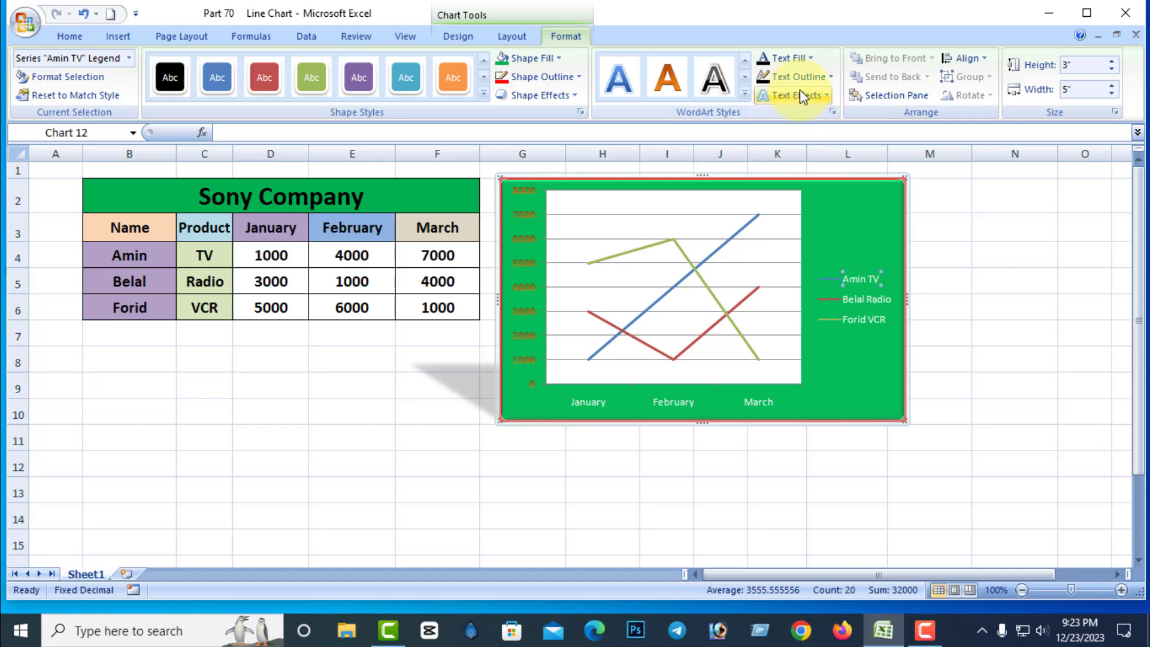
click(816, 57)
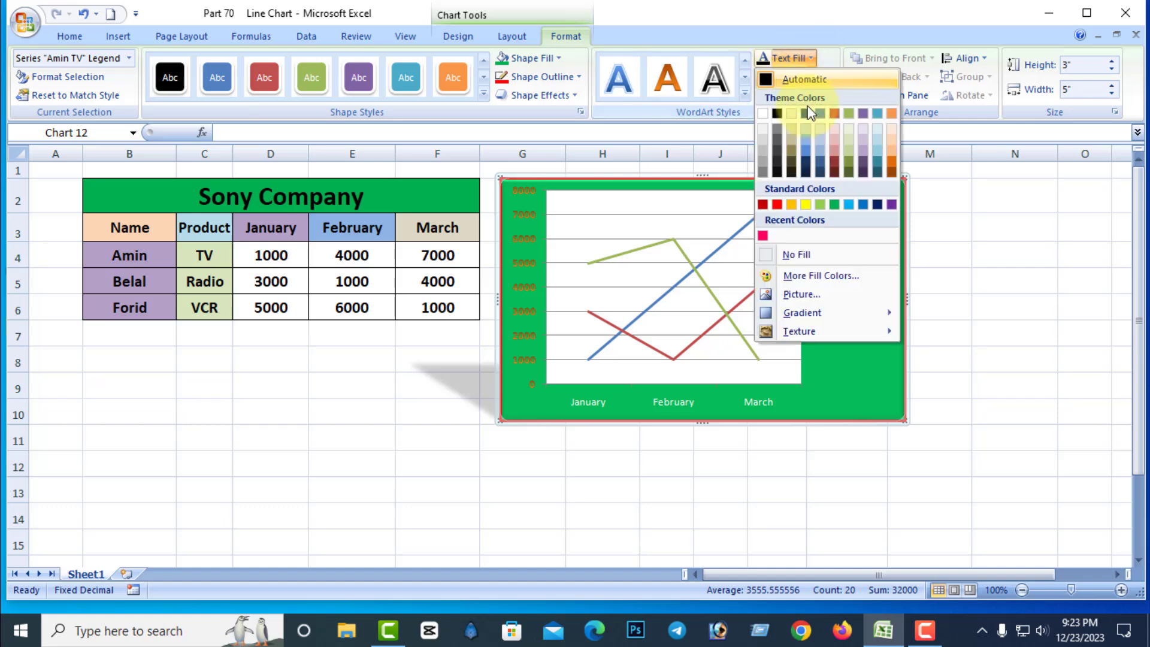
click(775, 203)
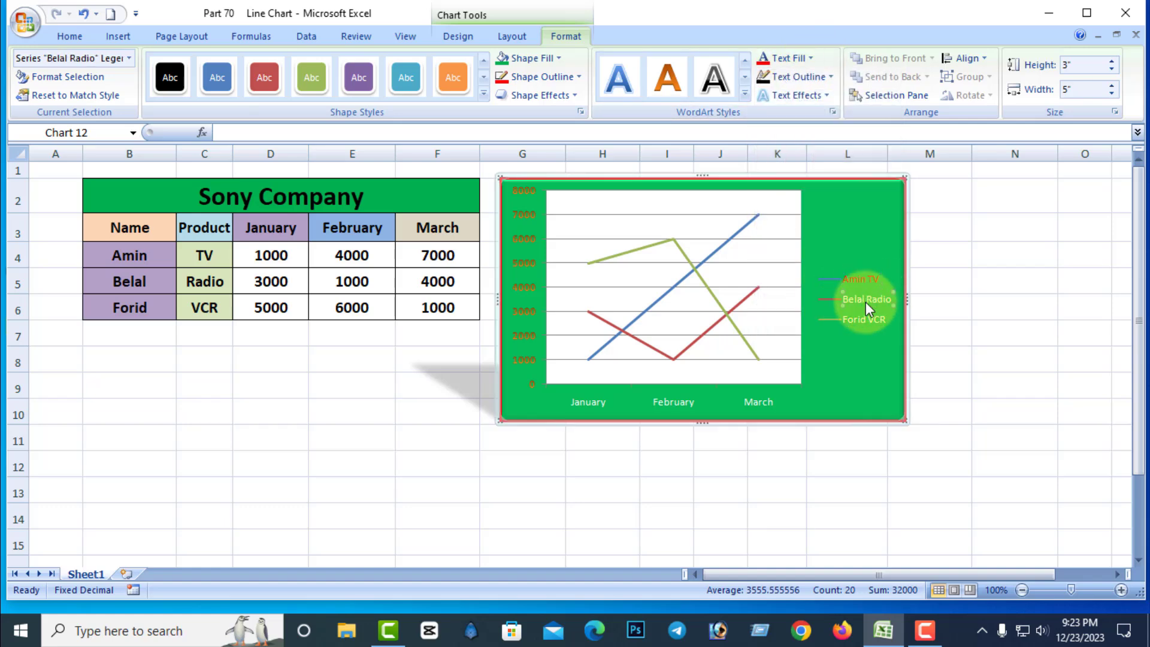
click(764, 60)
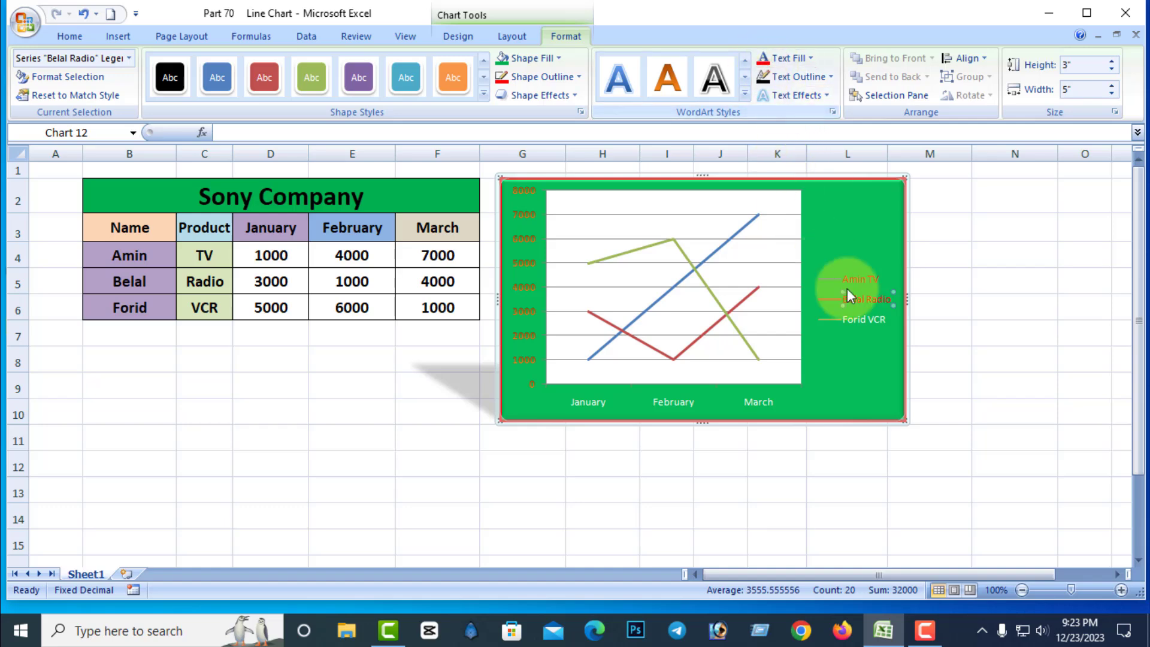
click(763, 59)
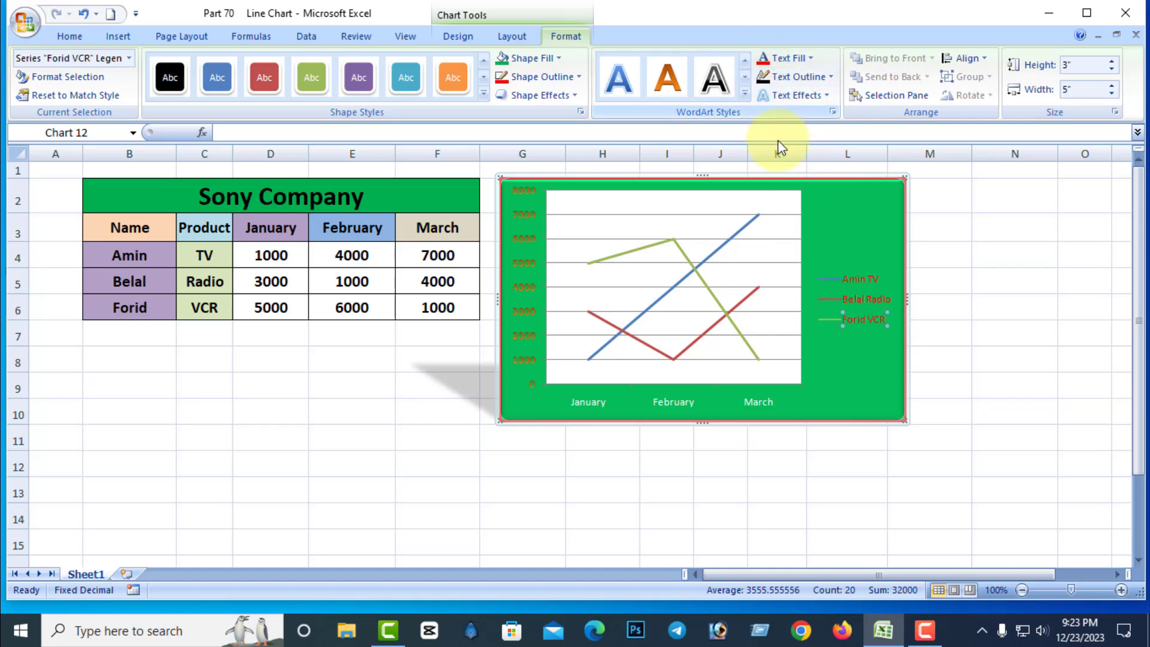
Set the text of the VCR, TV and Radio legend entries to no fill.
click(805, 57)
click(803, 251)
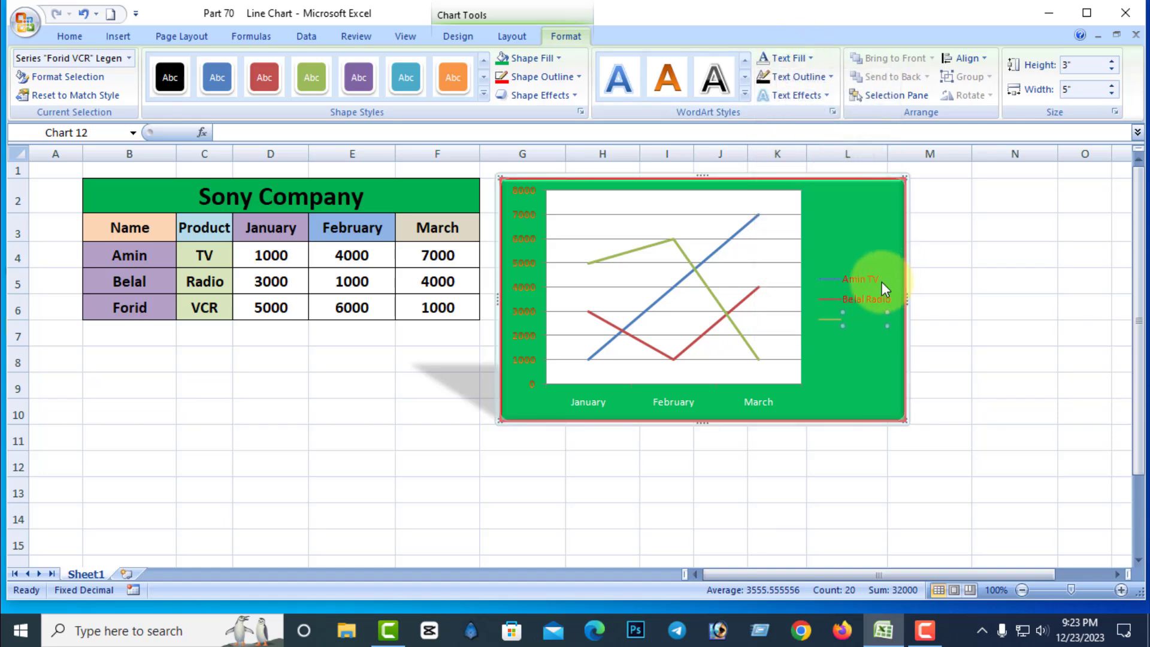
click(882, 281)
click(812, 59)
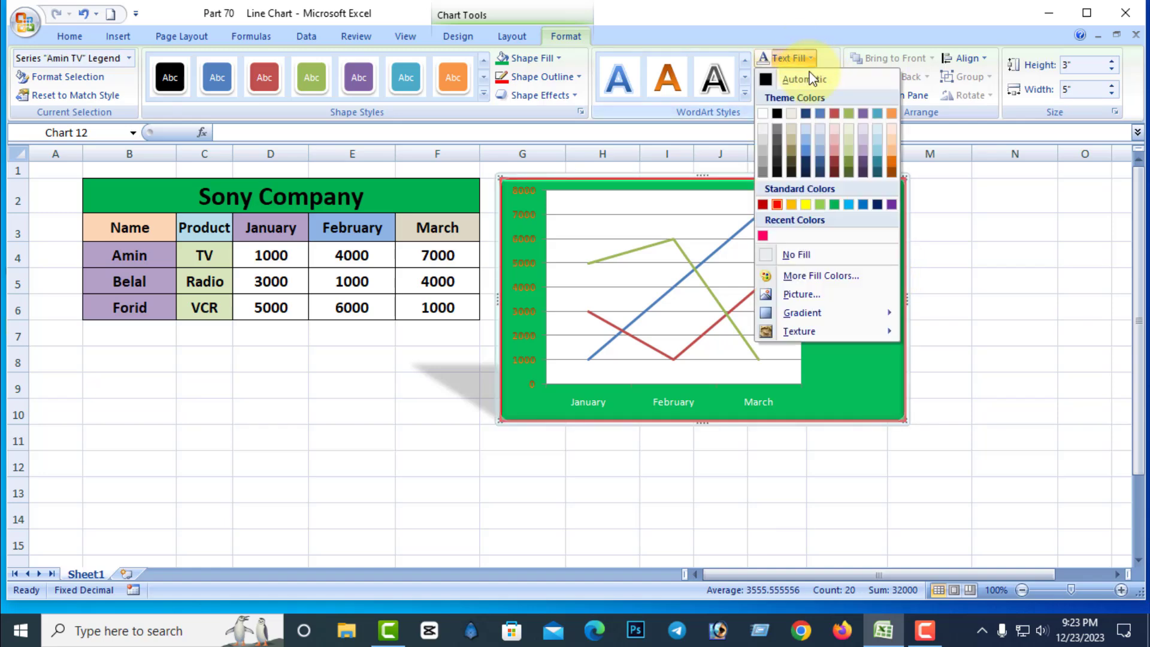
click(810, 251)
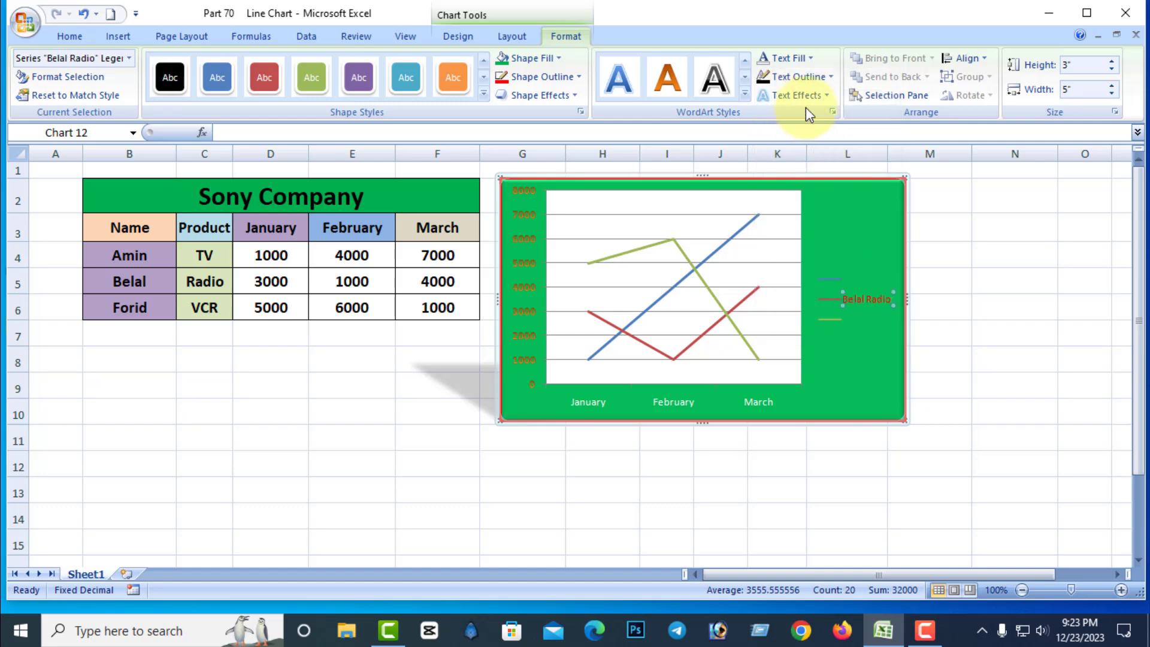
click(809, 58)
click(804, 257)
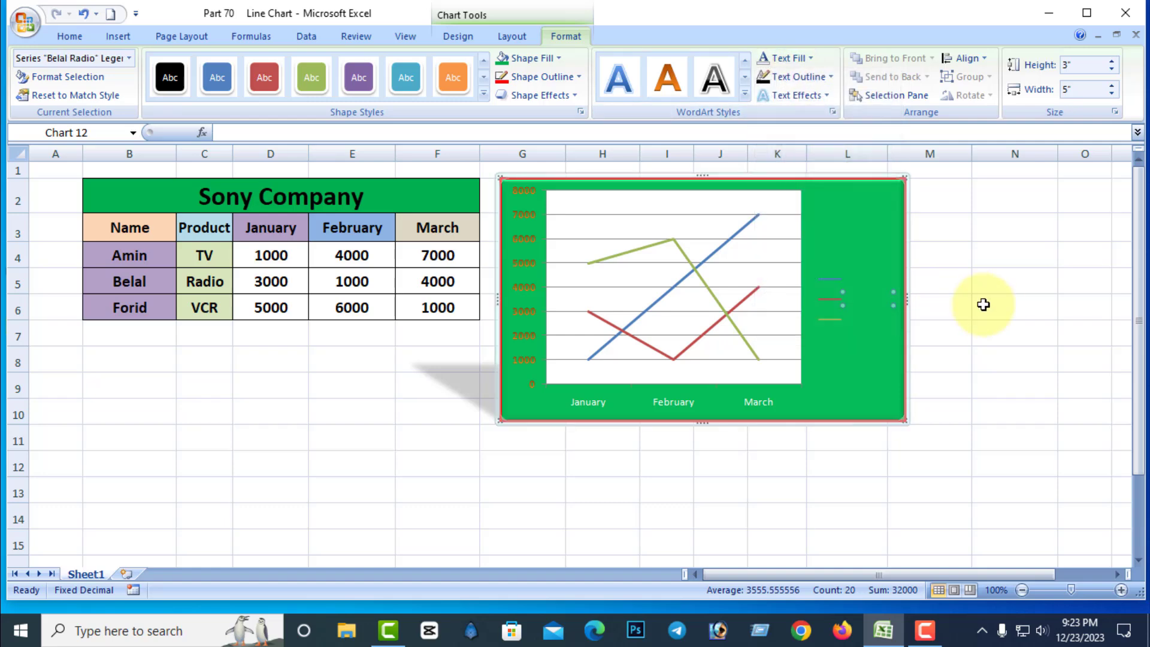
Set the whole legend's text fill to Automatic and deselect the chart.
click(984, 304)
click(868, 293)
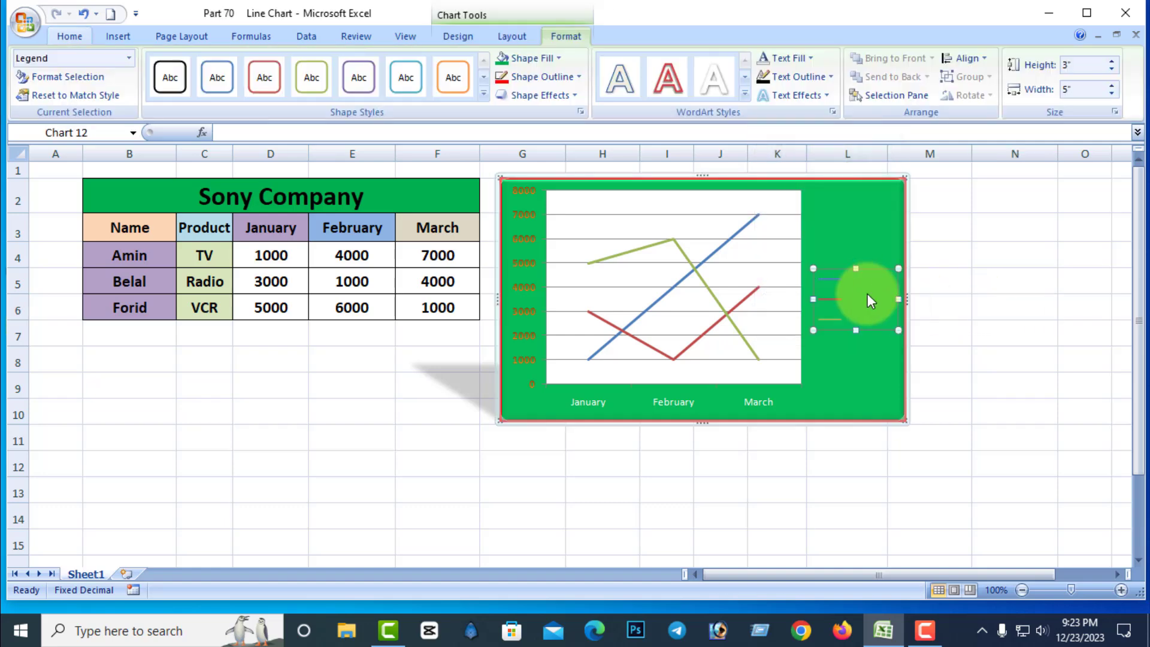
click(810, 59)
click(769, 87)
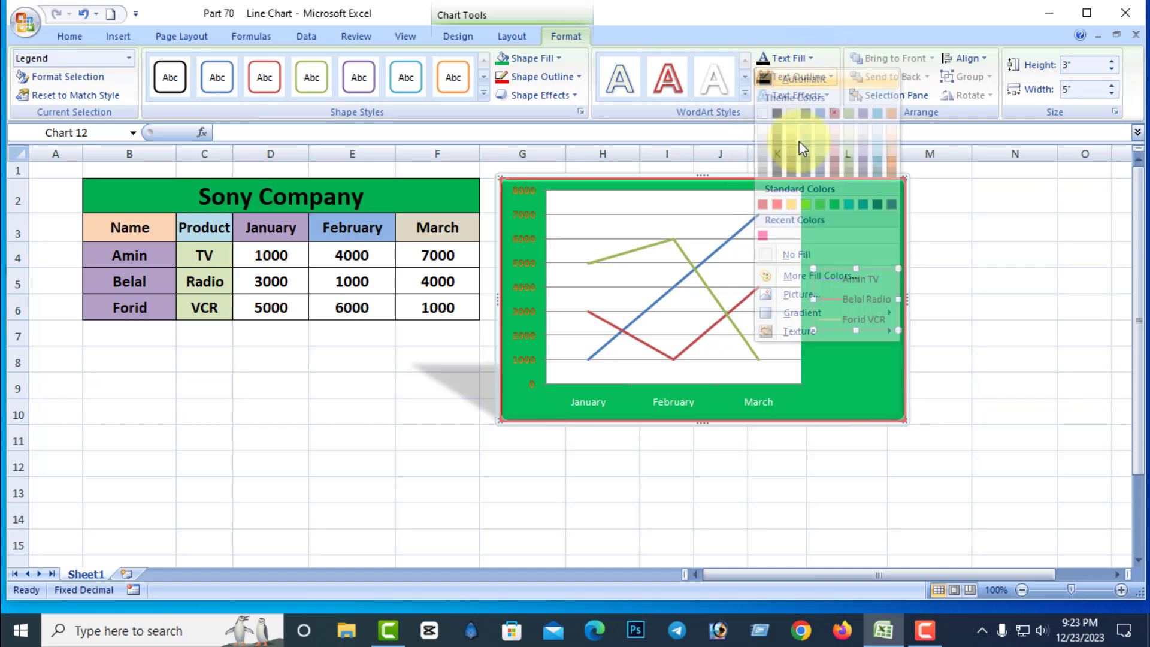
click(968, 278)
click(841, 260)
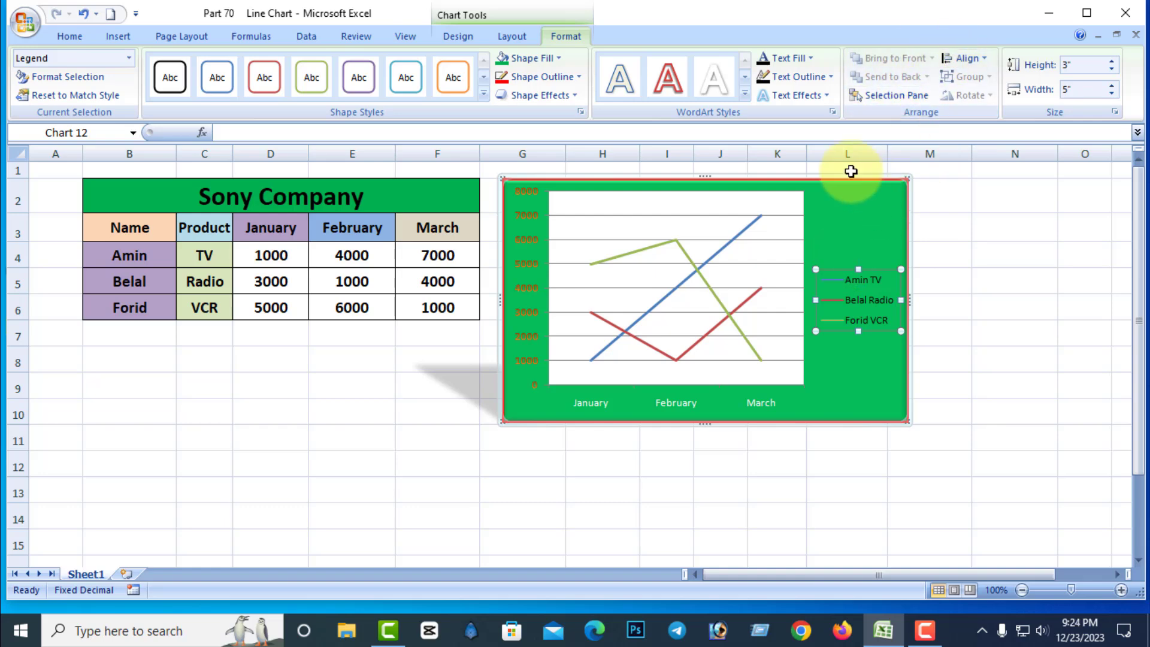
click(462, 419)
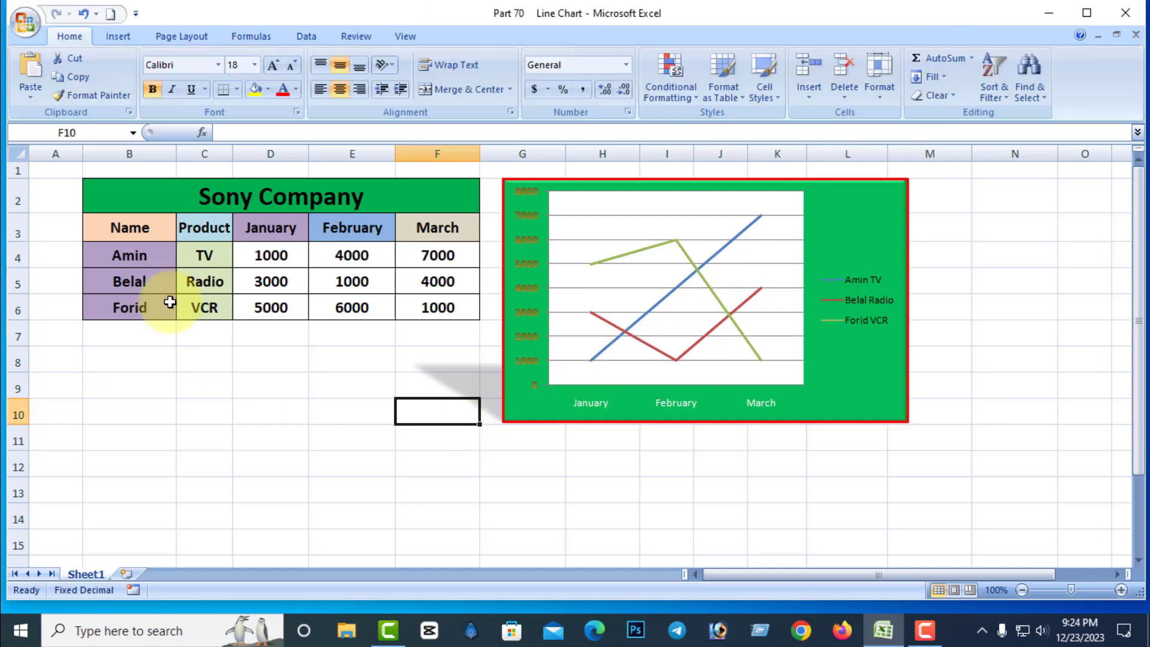
Draw a rectangle below the table and an oval about 0.76" high and 0.99" wide beside it.
click(119, 36)
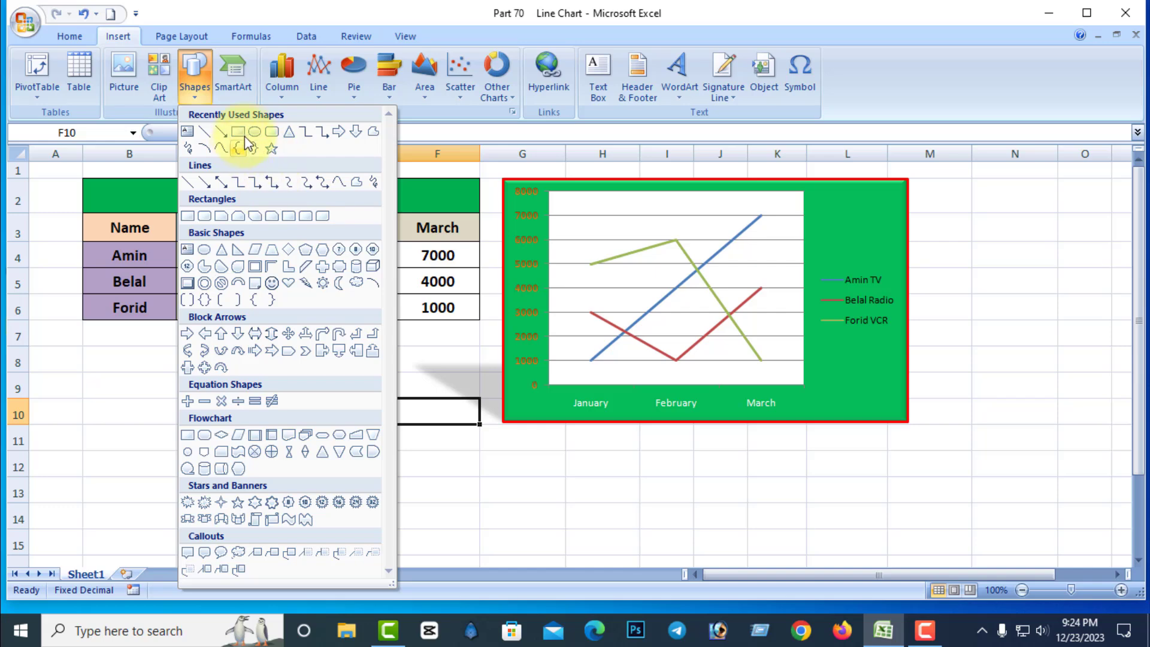
click(188, 216)
mouse_move(84, 370)
mouse_down()
mouse_move(123, 411)
mouse_move(183, 434)
mouse_up()
click(112, 36)
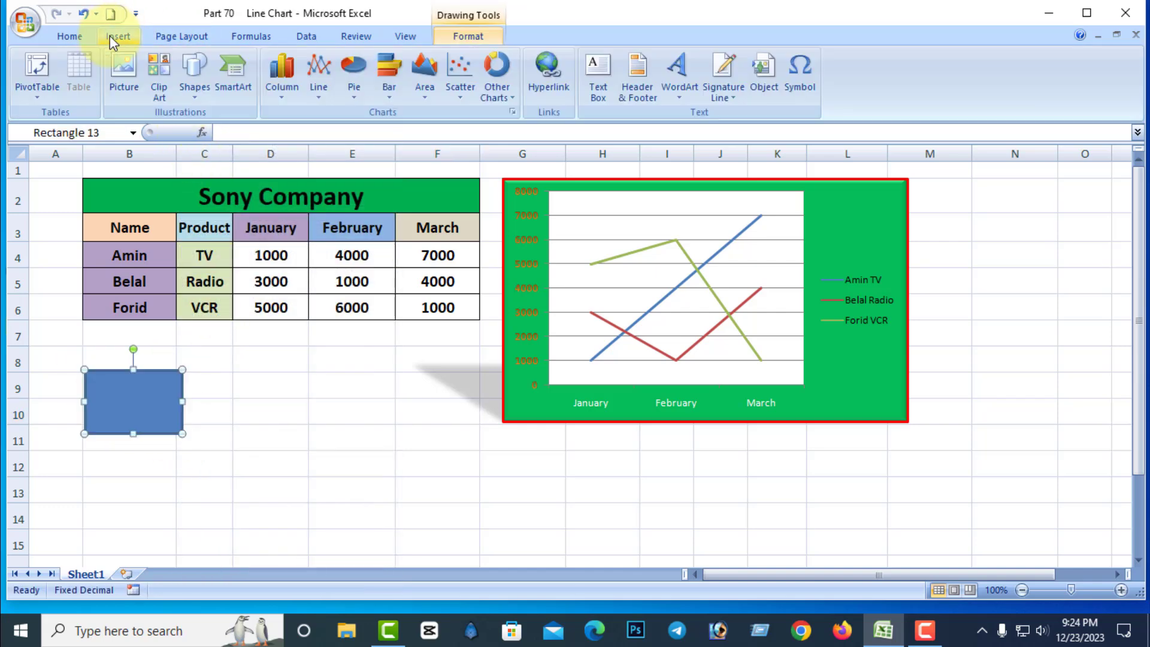
click(196, 91)
click(254, 136)
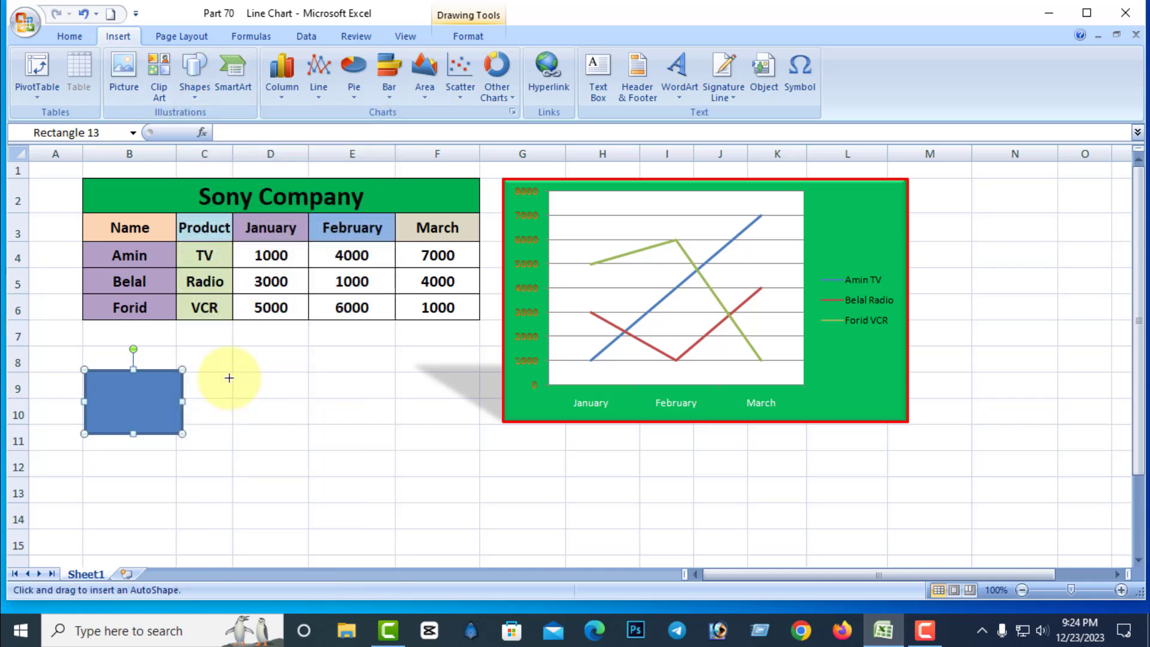
drag(230, 372, 311, 437)
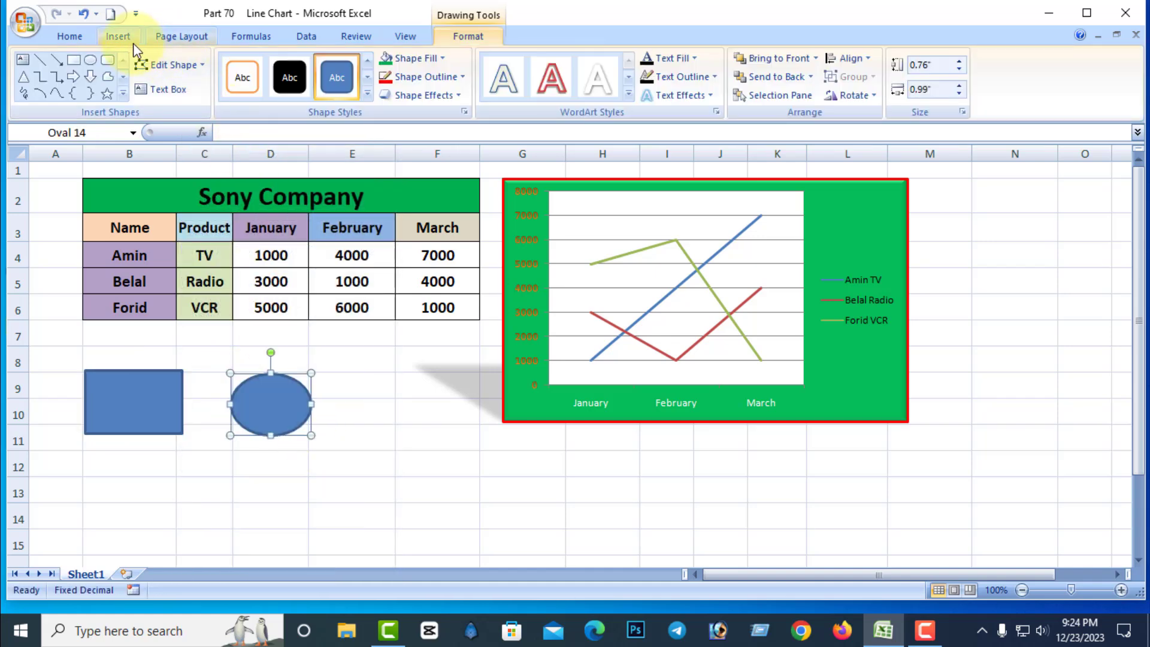
Draw an isosceles triangle about 1.05" high and 0.93" wide to the right of the oval.
click(130, 41)
click(196, 78)
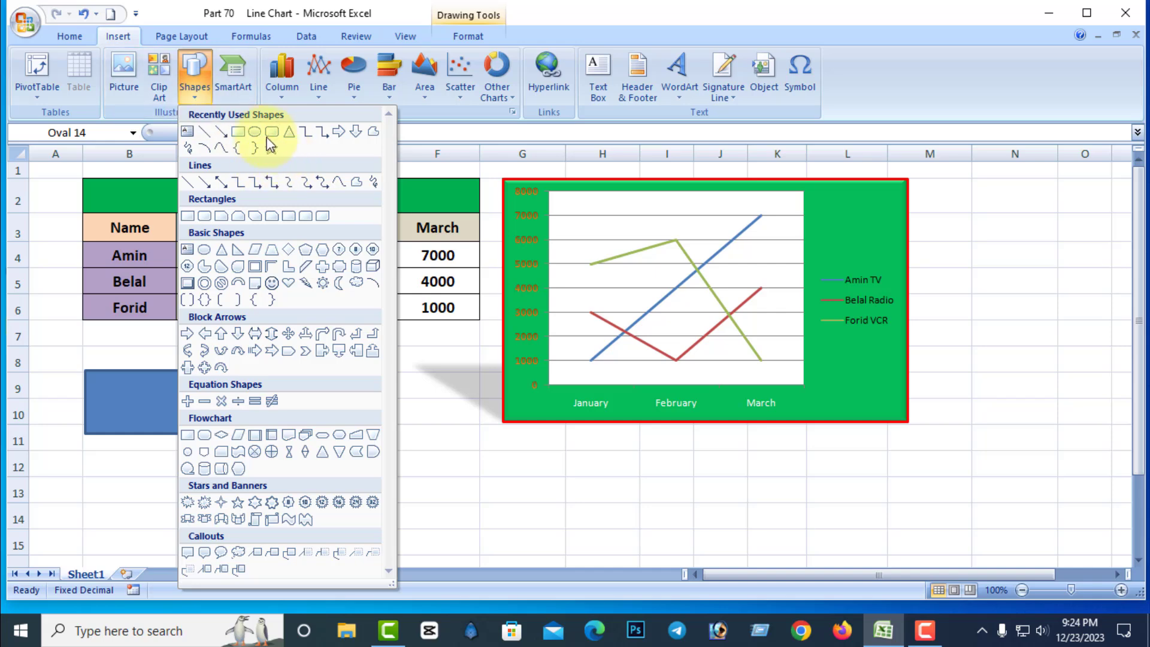
click(294, 133)
drag(372, 373, 448, 459)
Fill the oval with standard red and the triangle with standard green.
click(259, 411)
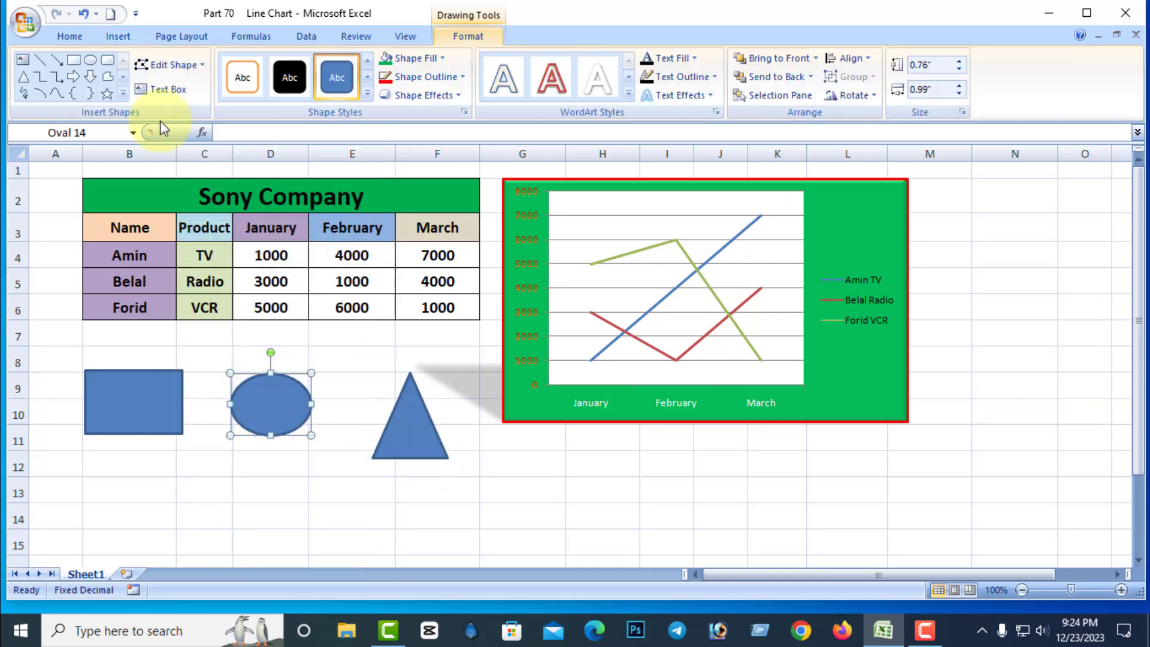
click(442, 58)
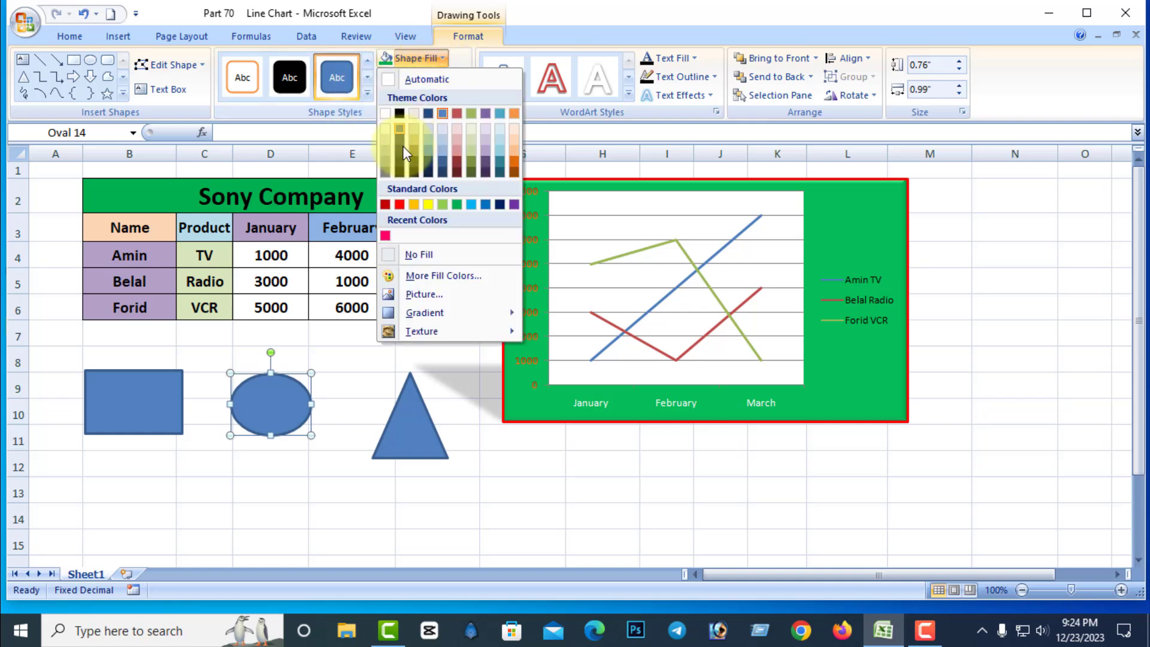
click(401, 205)
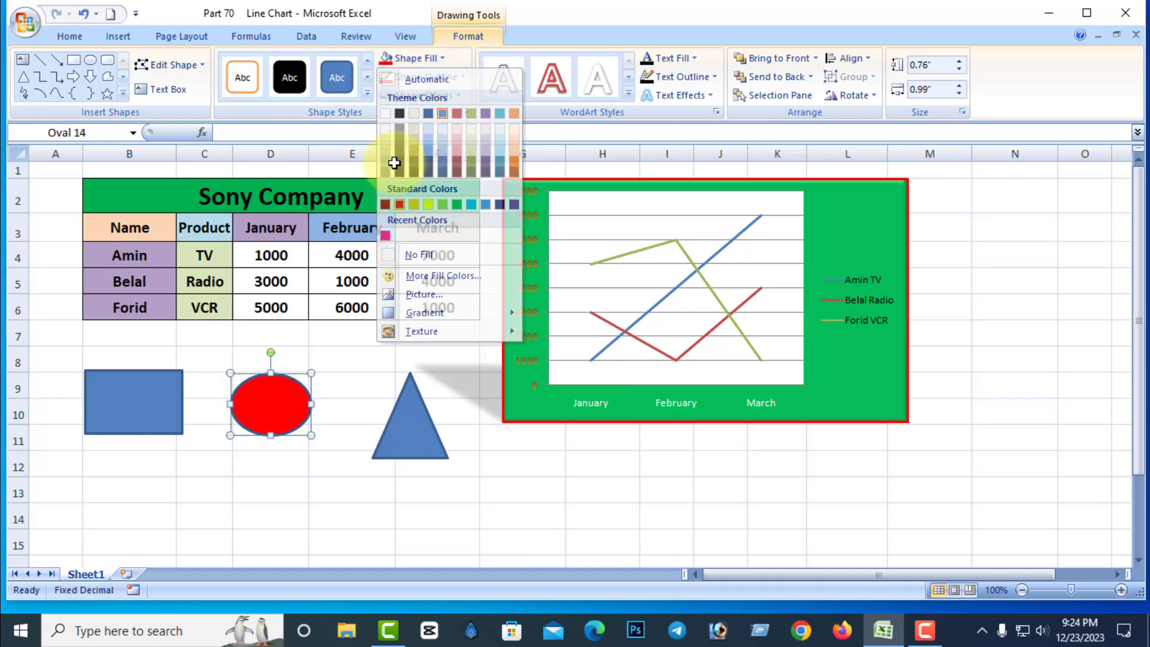
click(411, 419)
click(443, 58)
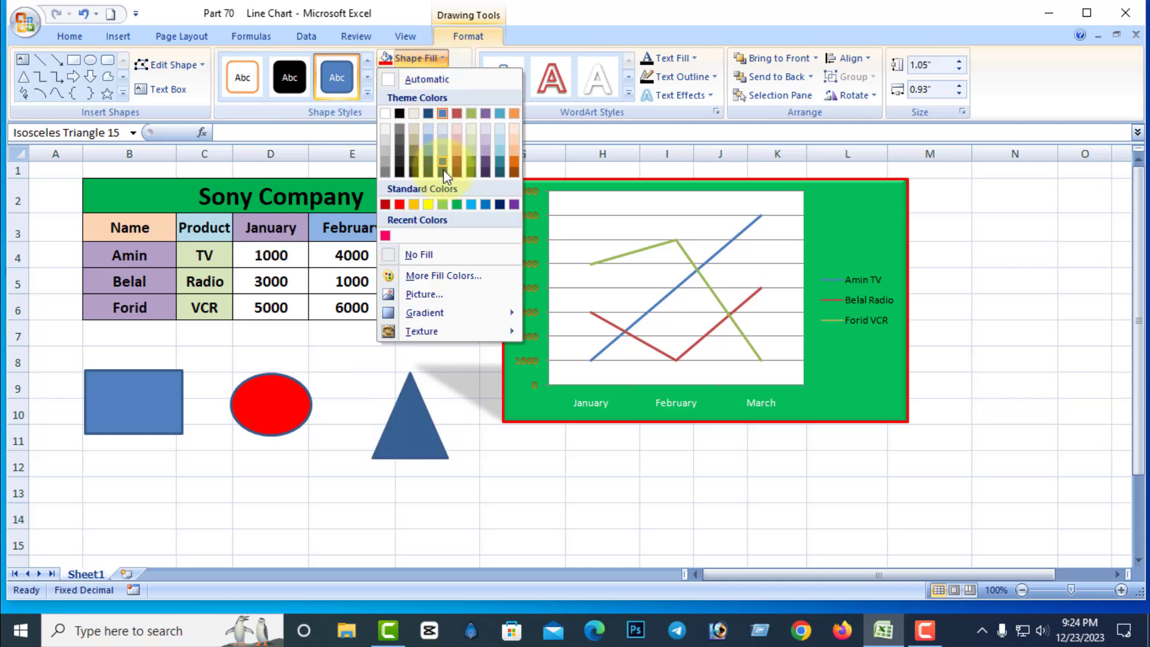
click(459, 205)
click(503, 489)
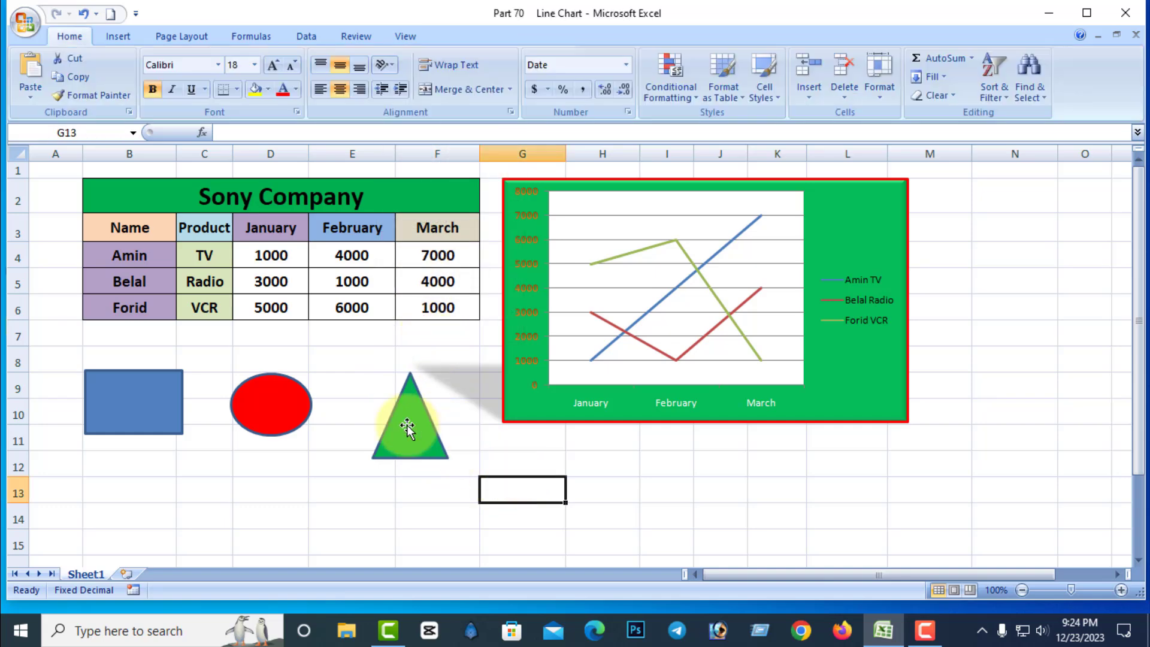
Overlap the oval and triangle on the rectangle, and try sending the triangle to the back and to the front.
drag(288, 412, 184, 413)
mouse_move(410, 427)
mouse_down()
mouse_move(275, 444)
mouse_move(166, 418)
mouse_up()
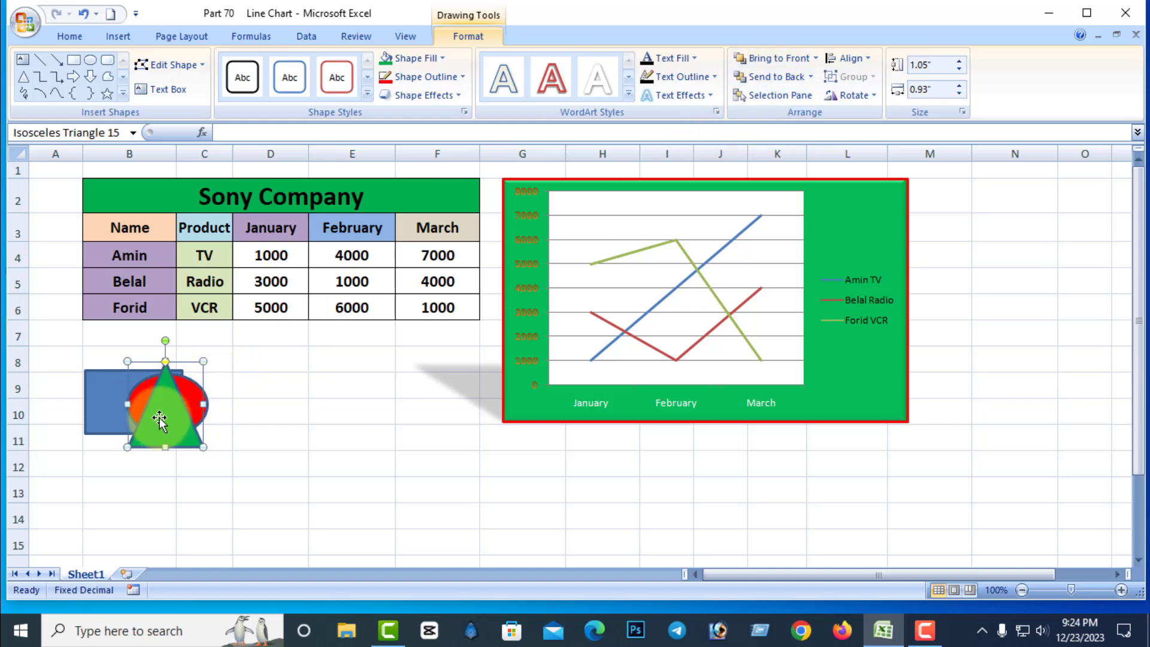
click(768, 78)
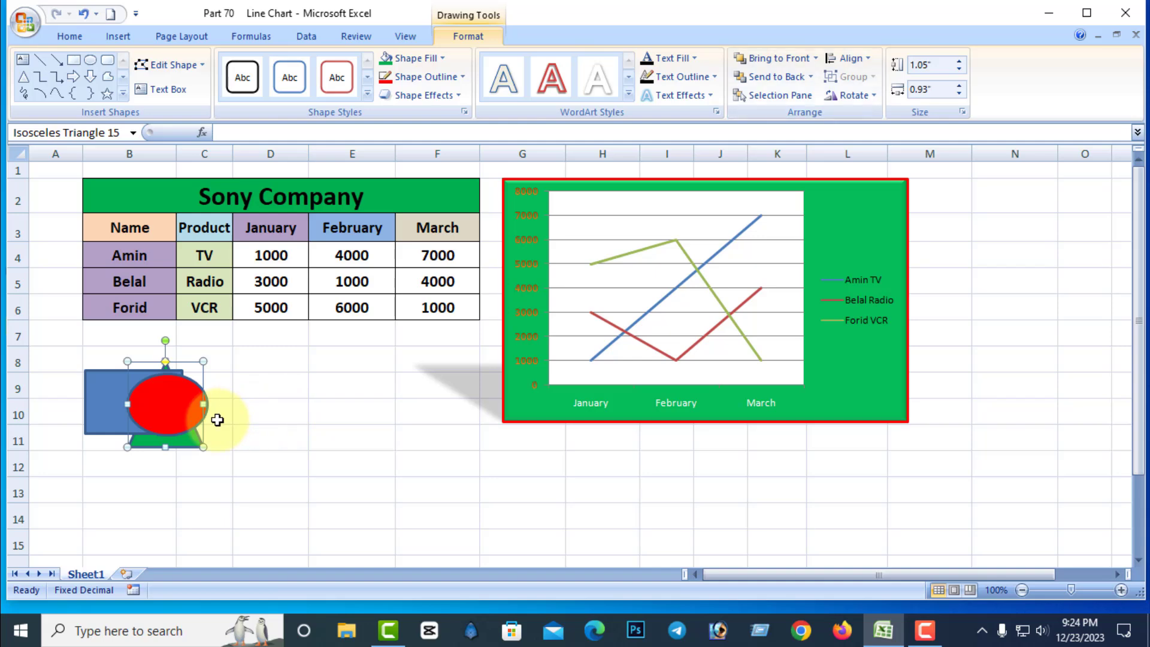
click(774, 58)
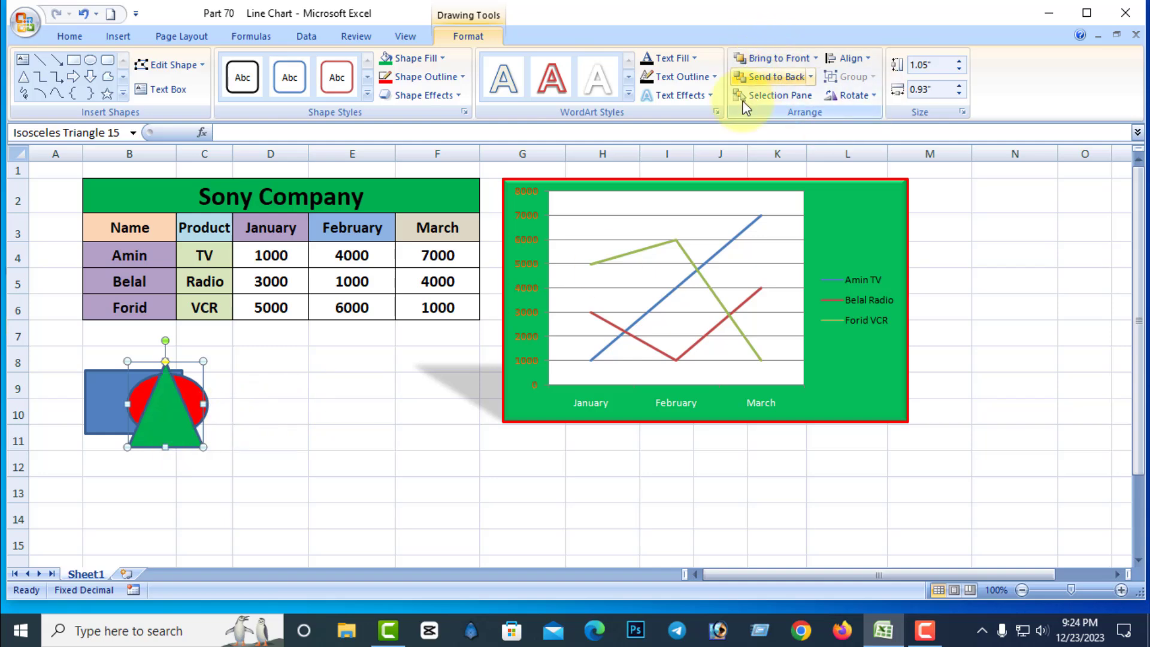
Send the green triangle backward twice, behind the red oval and the rectangle.
click(811, 77)
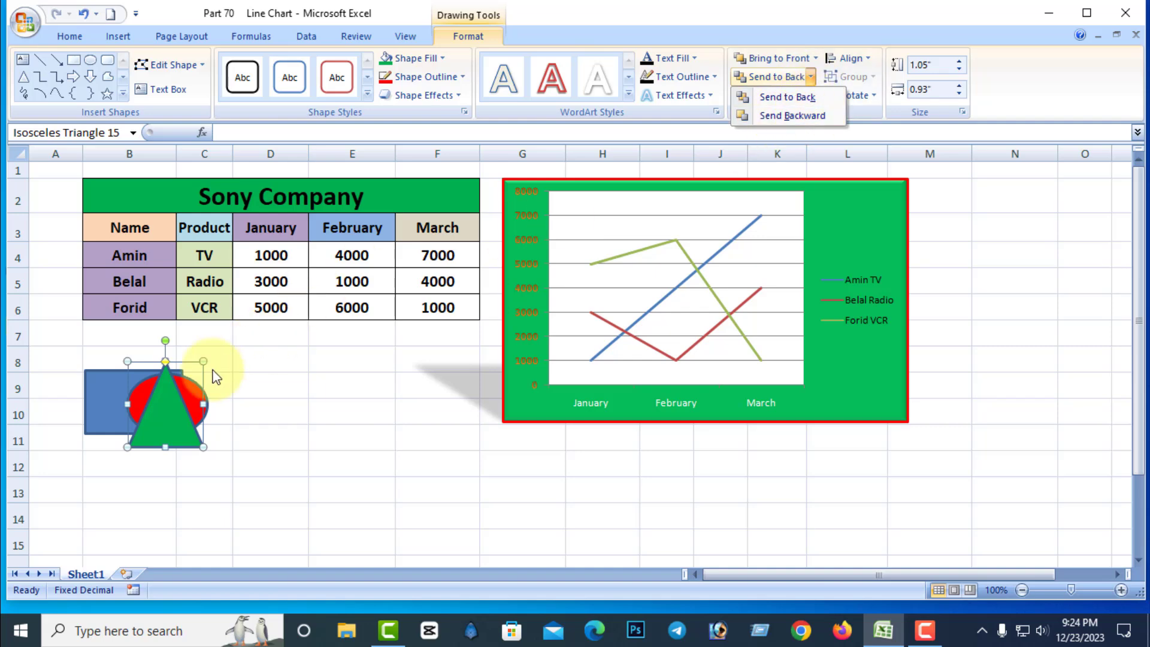
click(795, 116)
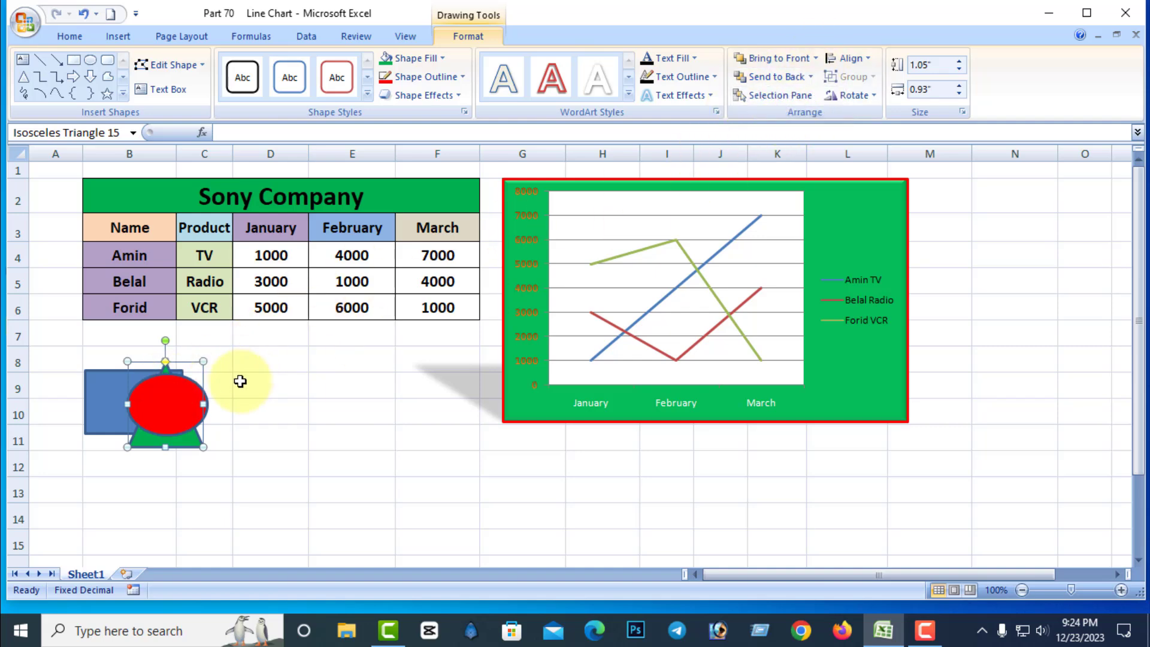
click(811, 77)
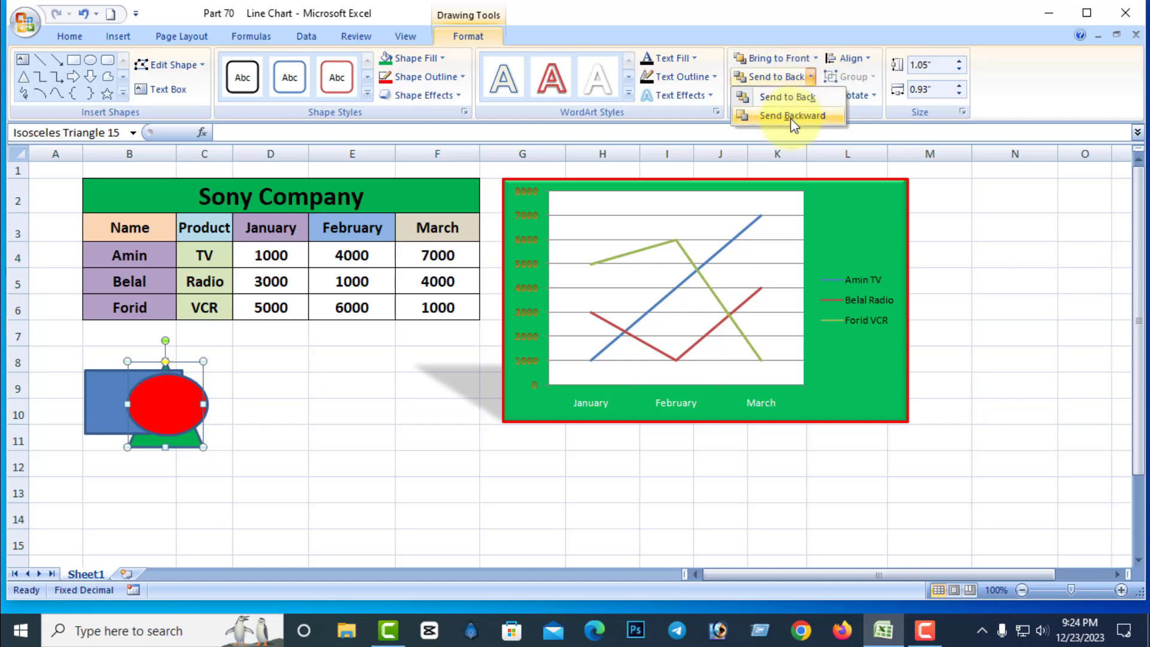
click(753, 115)
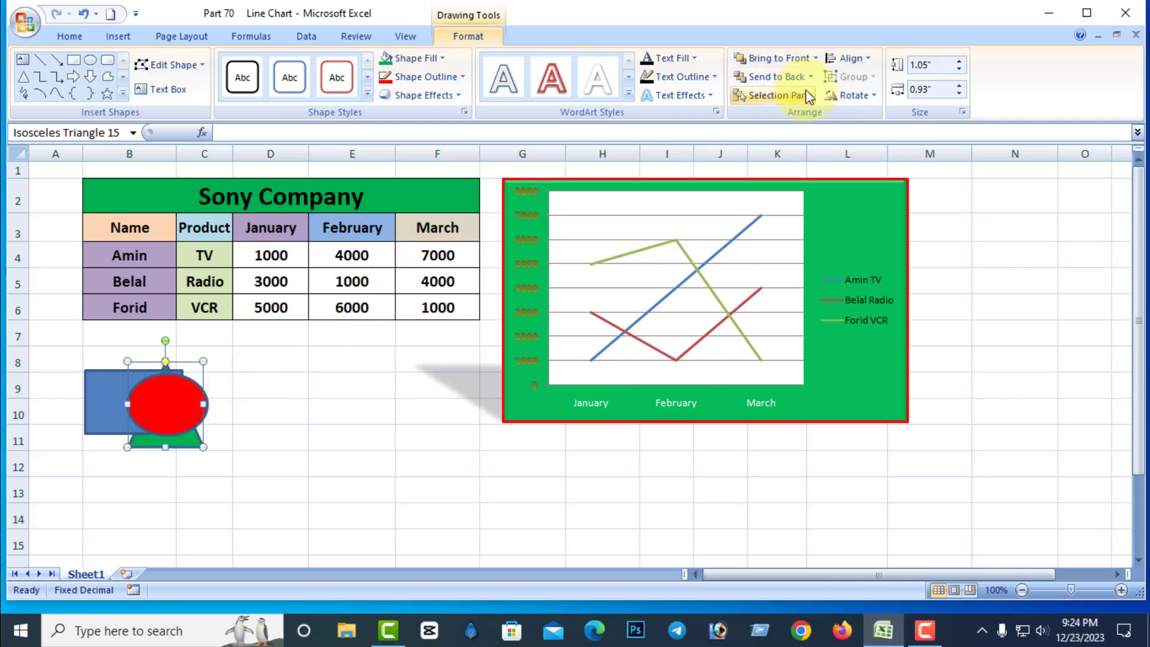
Bring the green triangle forward and return it to the front of the other shapes.
click(817, 56)
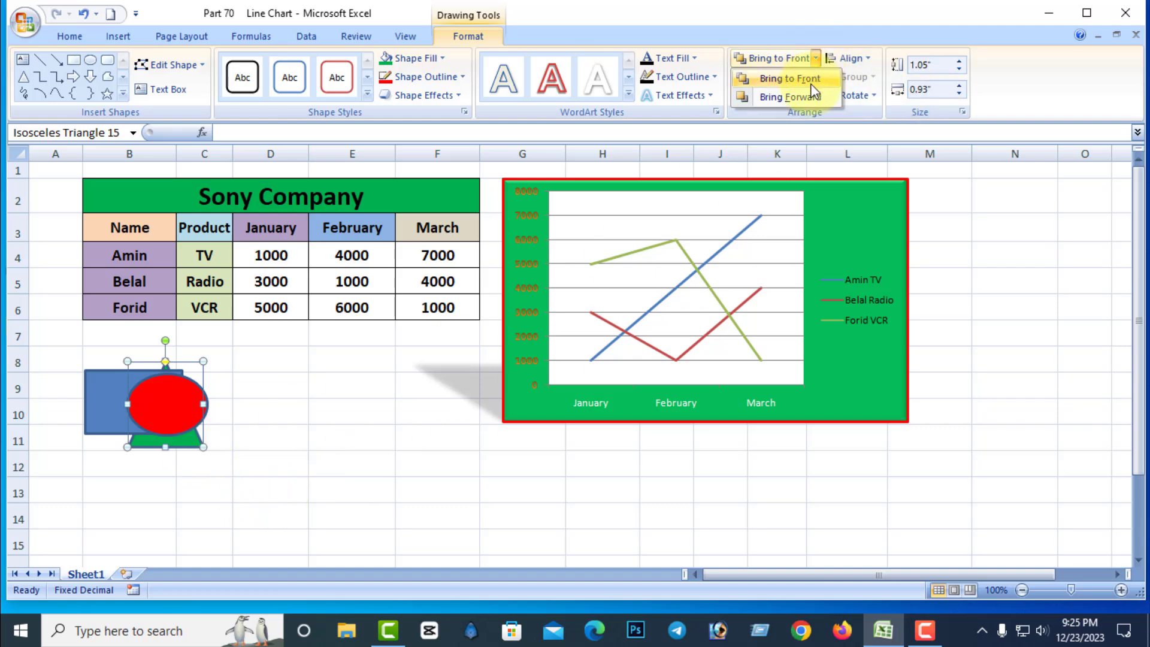
click(800, 98)
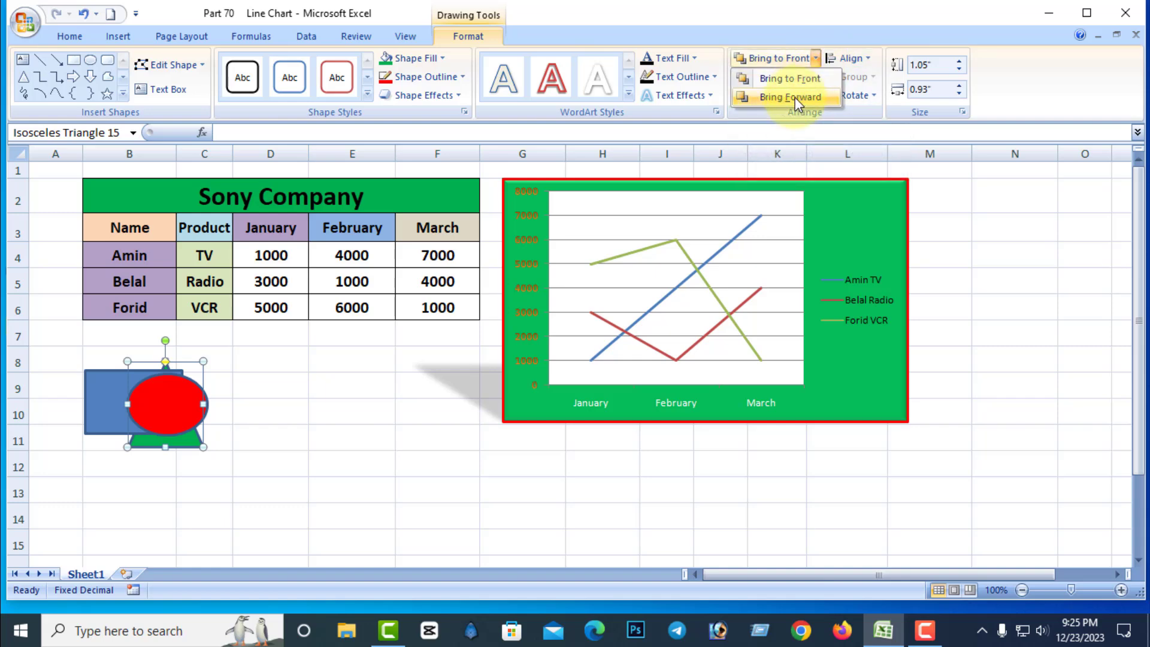
click(793, 97)
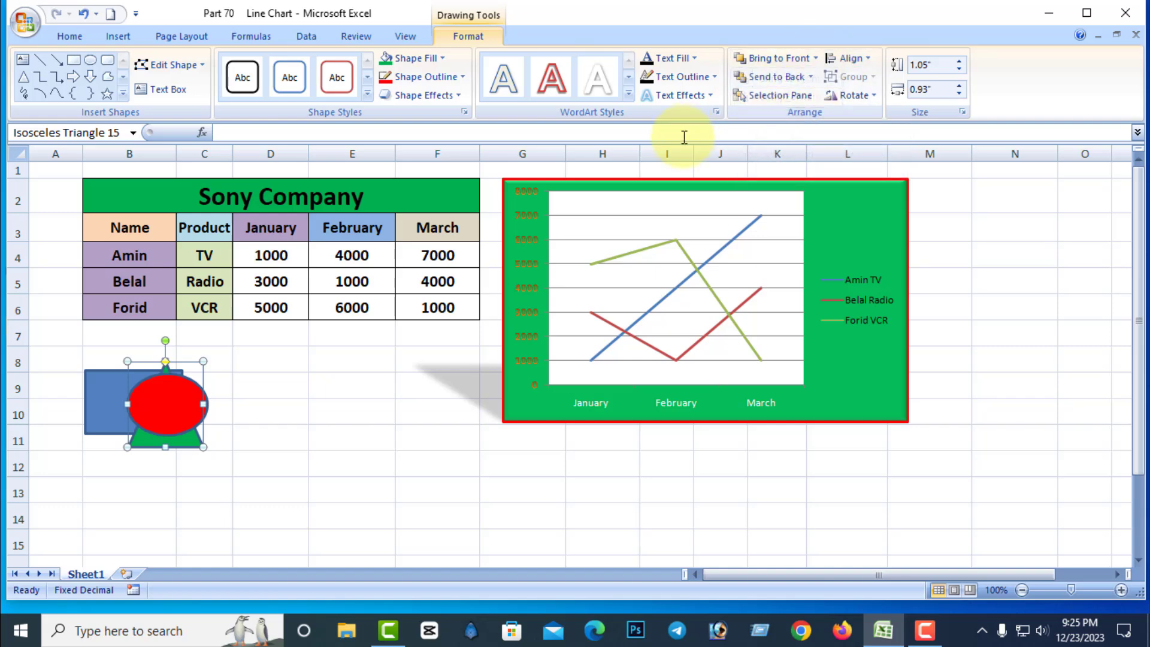
click(815, 58)
click(797, 77)
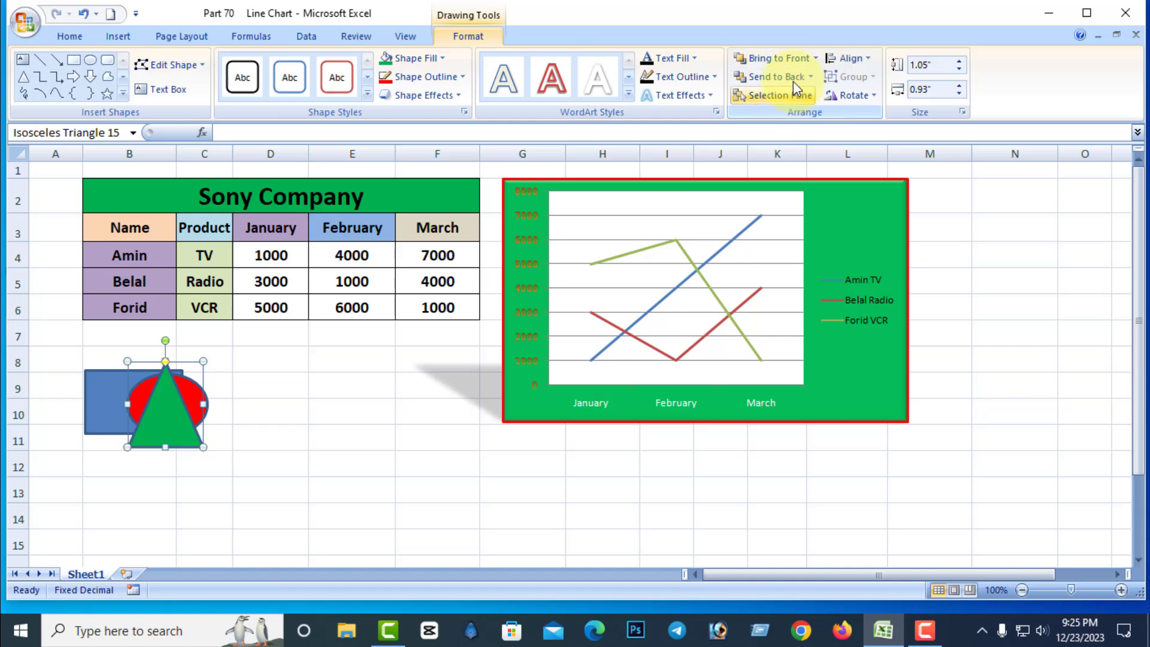
click(816, 60)
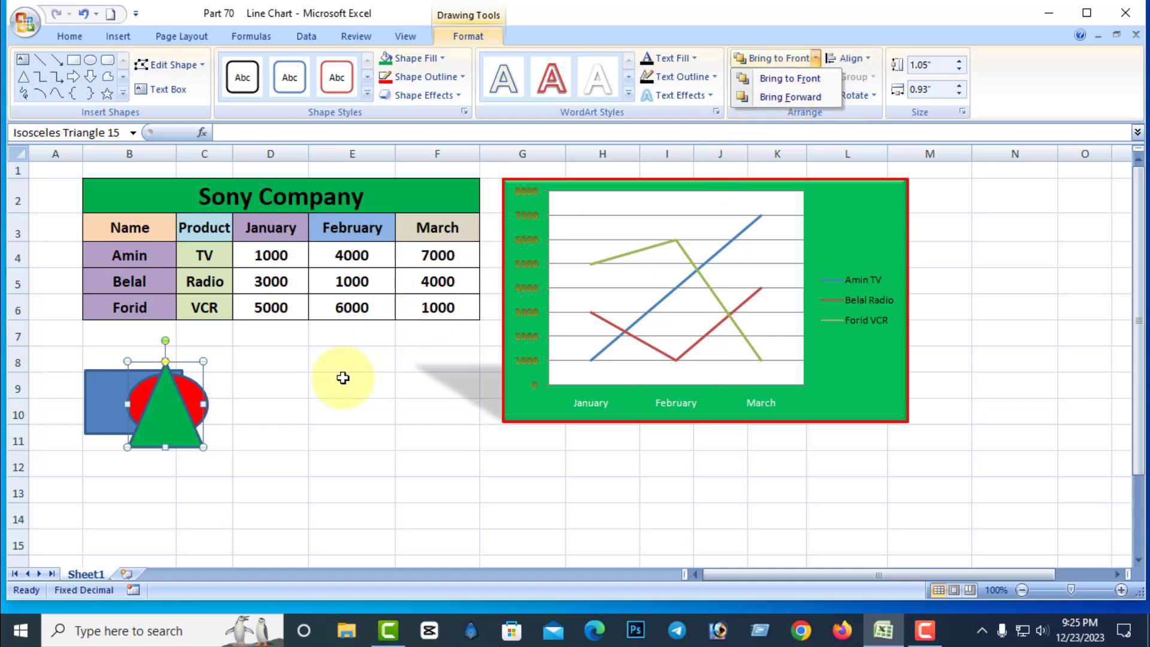
click(343, 377)
Move the blue rectangle slightly to the right so it sits further under the oval and triangle.
click(100, 403)
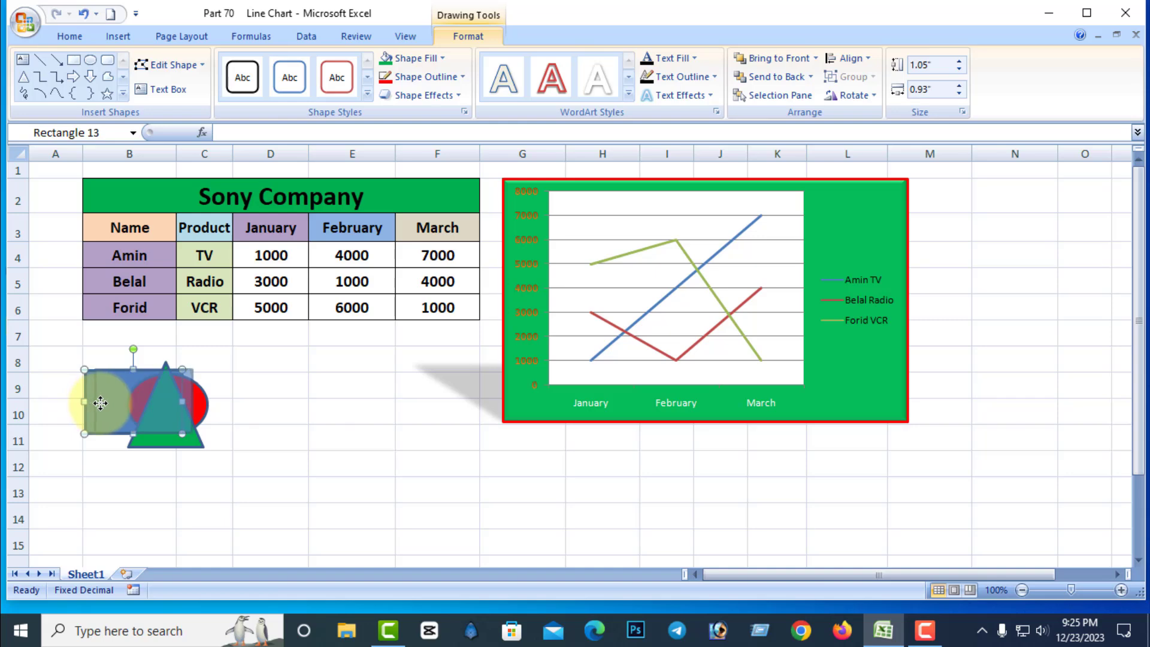
drag(100, 402, 110, 401)
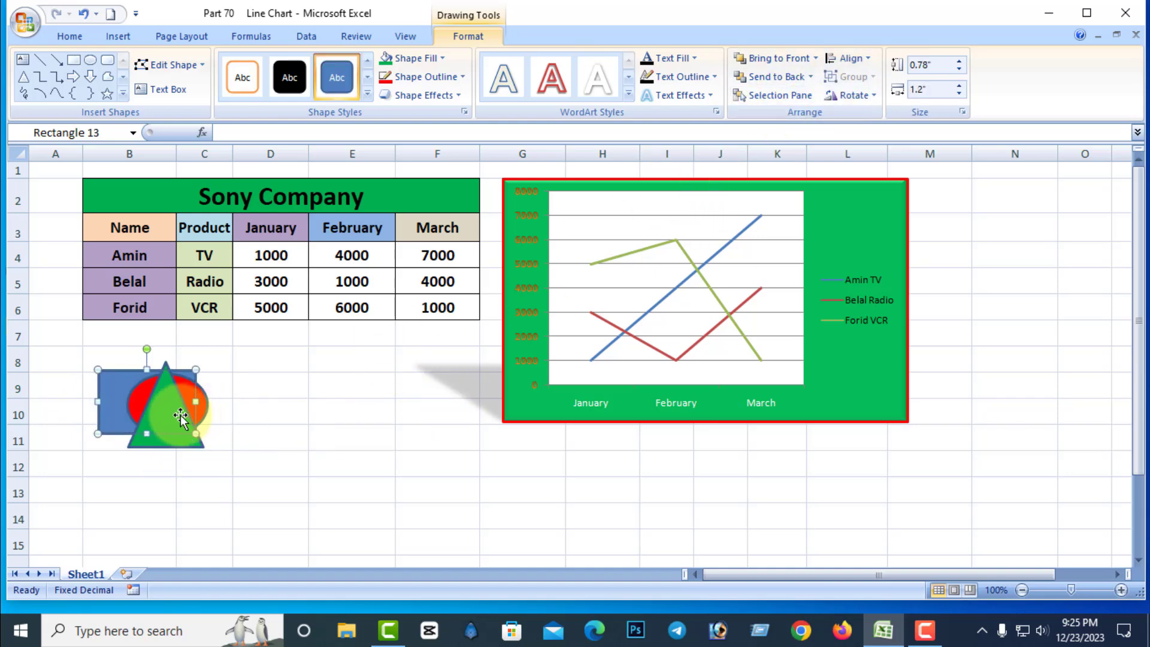
drag(118, 401, 122, 402)
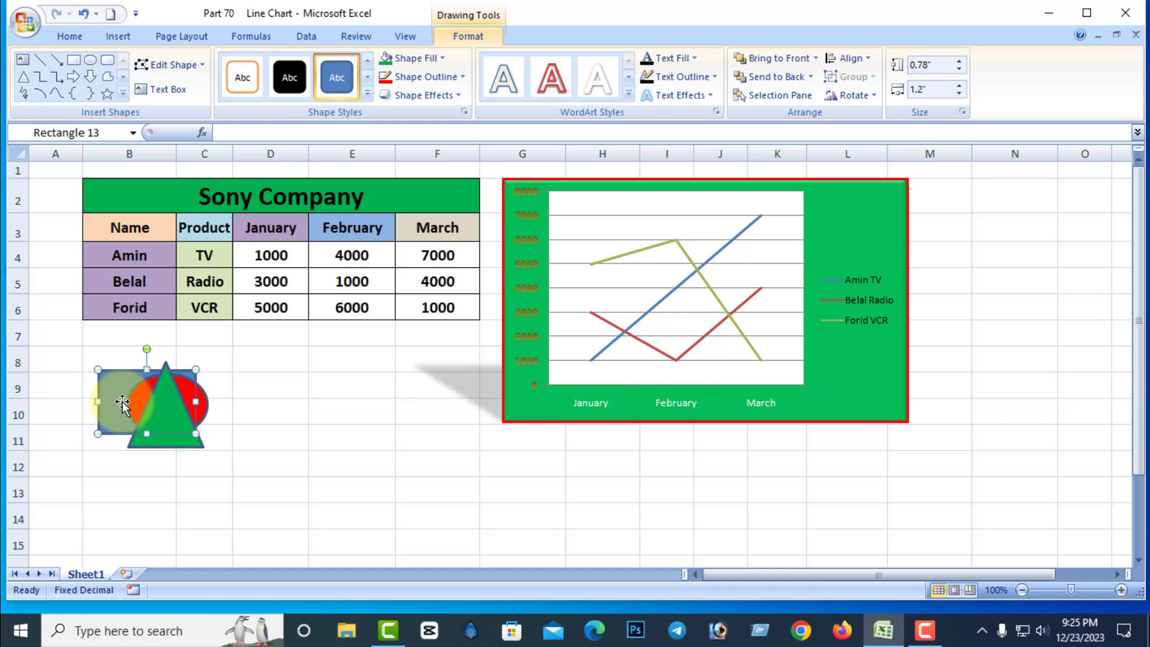
Select the rectangle and triangle together and align them with Align Center and Align Middle.
shift+click(205, 405)
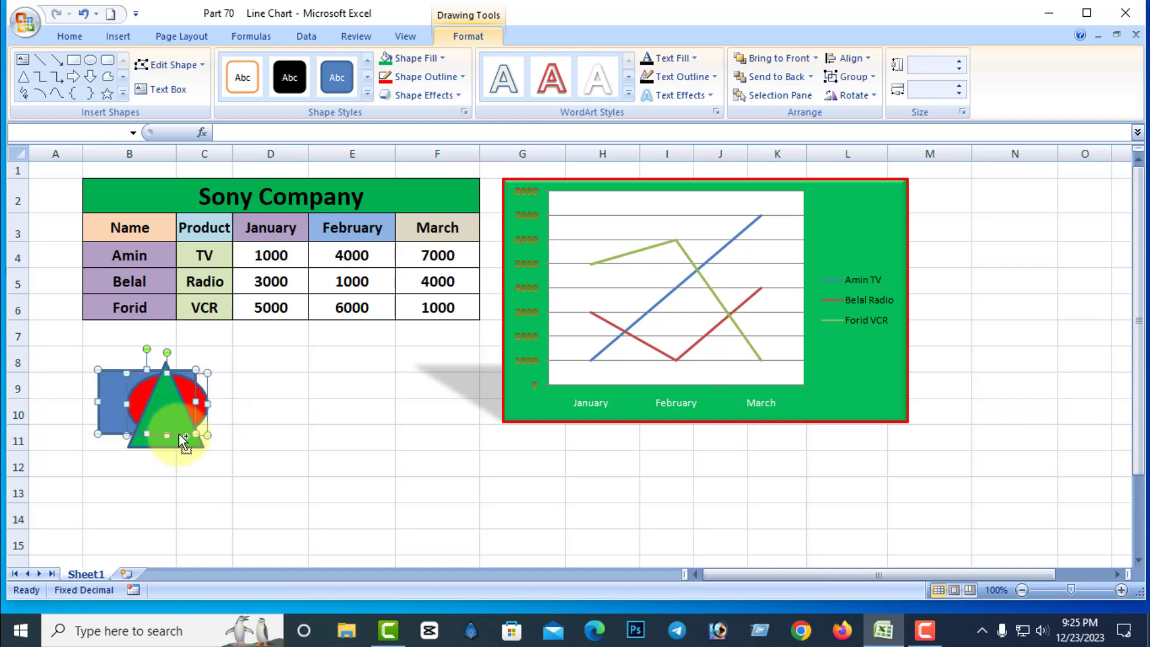
shift+click(163, 438)
shift+click(178, 436)
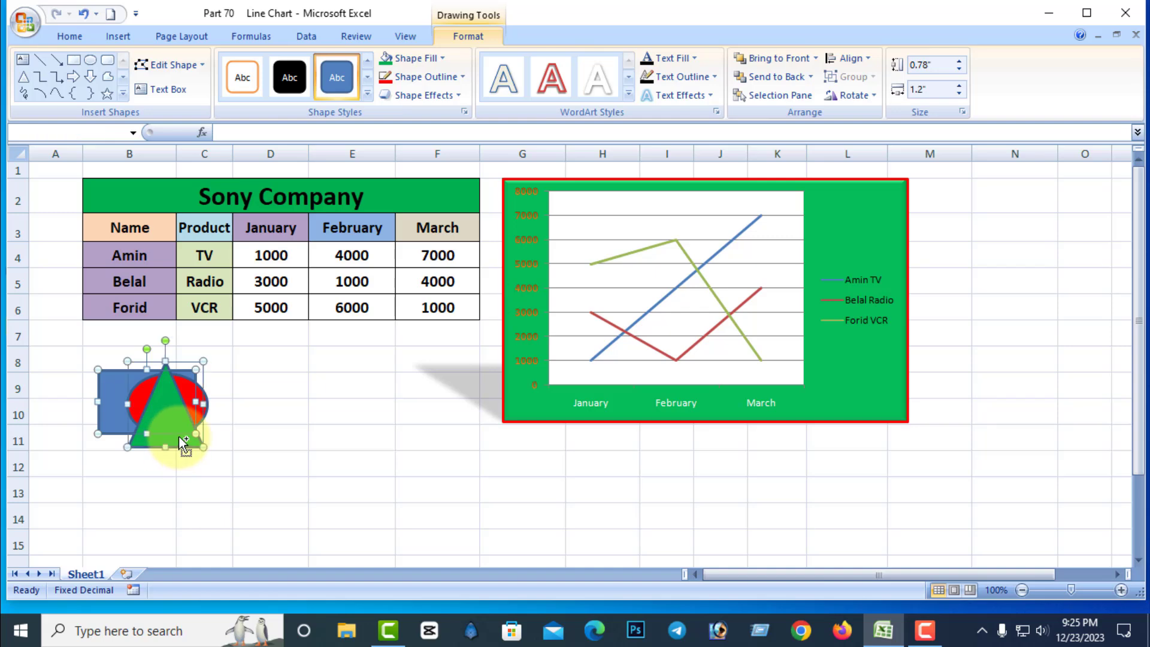
click(863, 58)
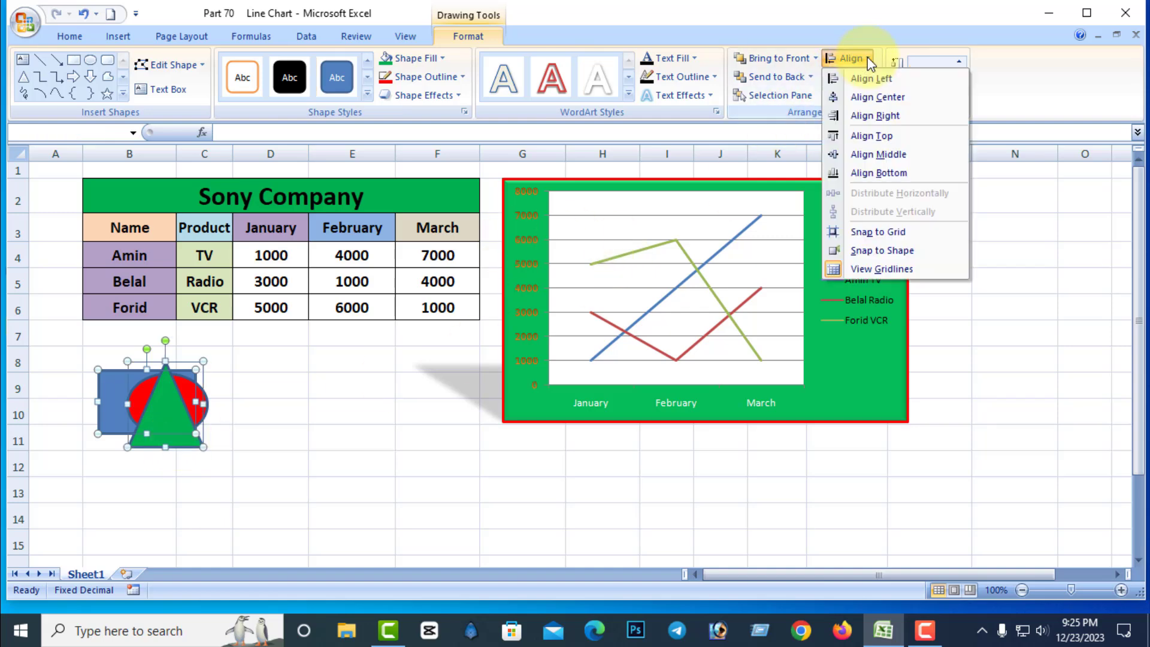
click(883, 96)
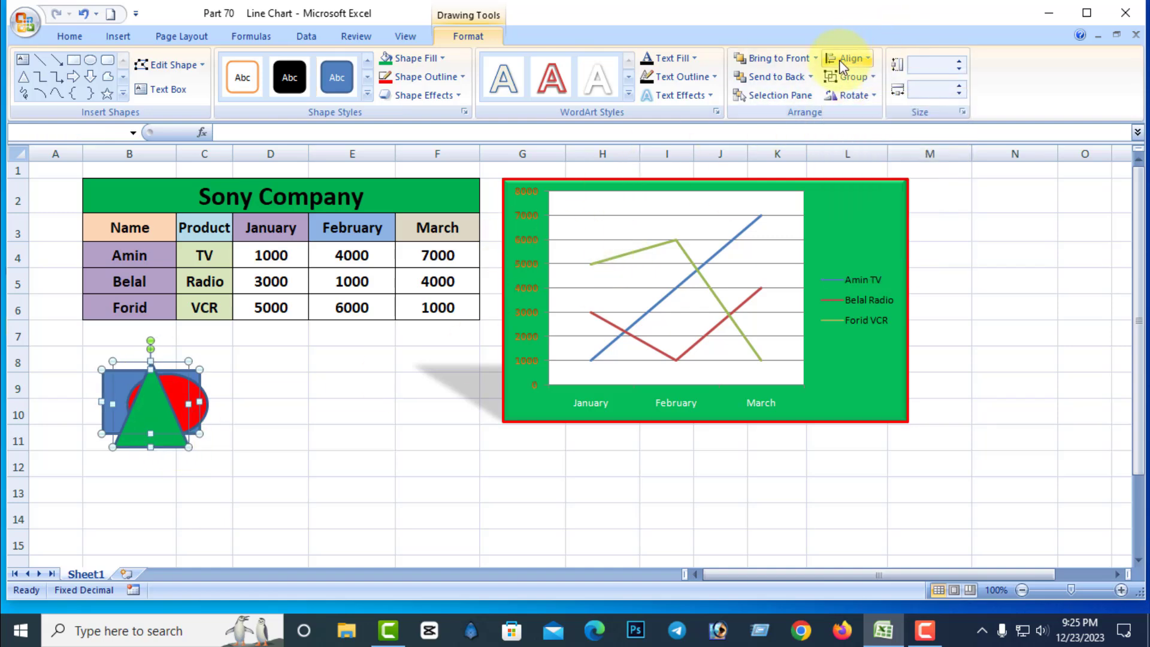
click(865, 58)
click(876, 152)
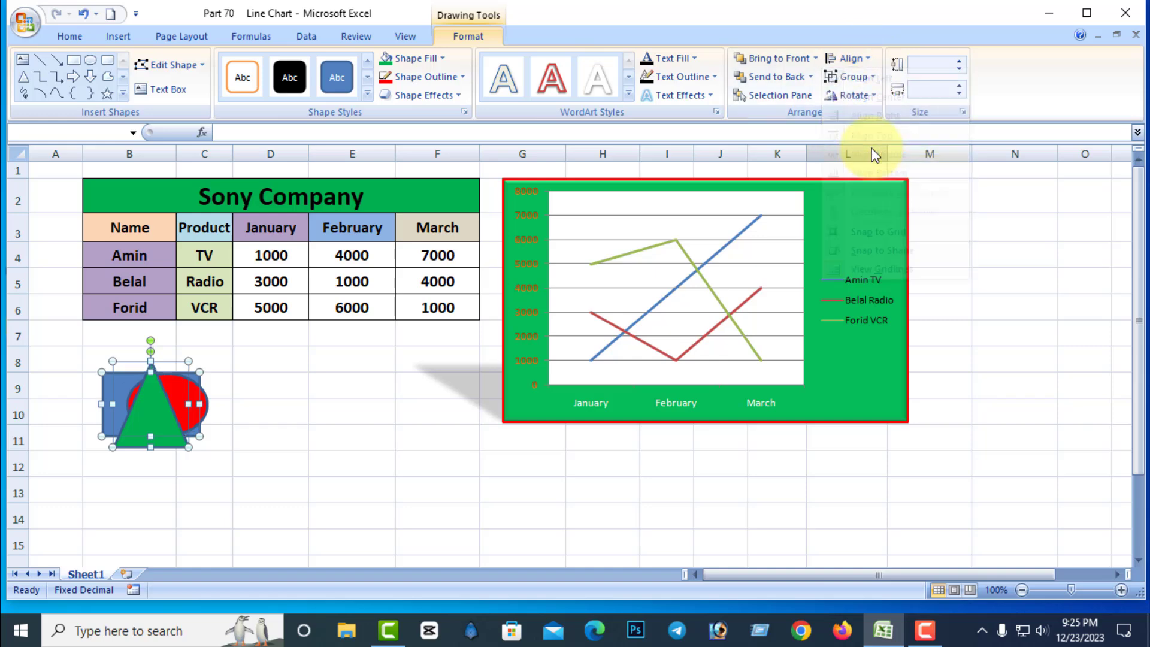
Try Align Left, Align Right and Align Middle on the rectangle and triangle, and return them to Align Center.
click(870, 62)
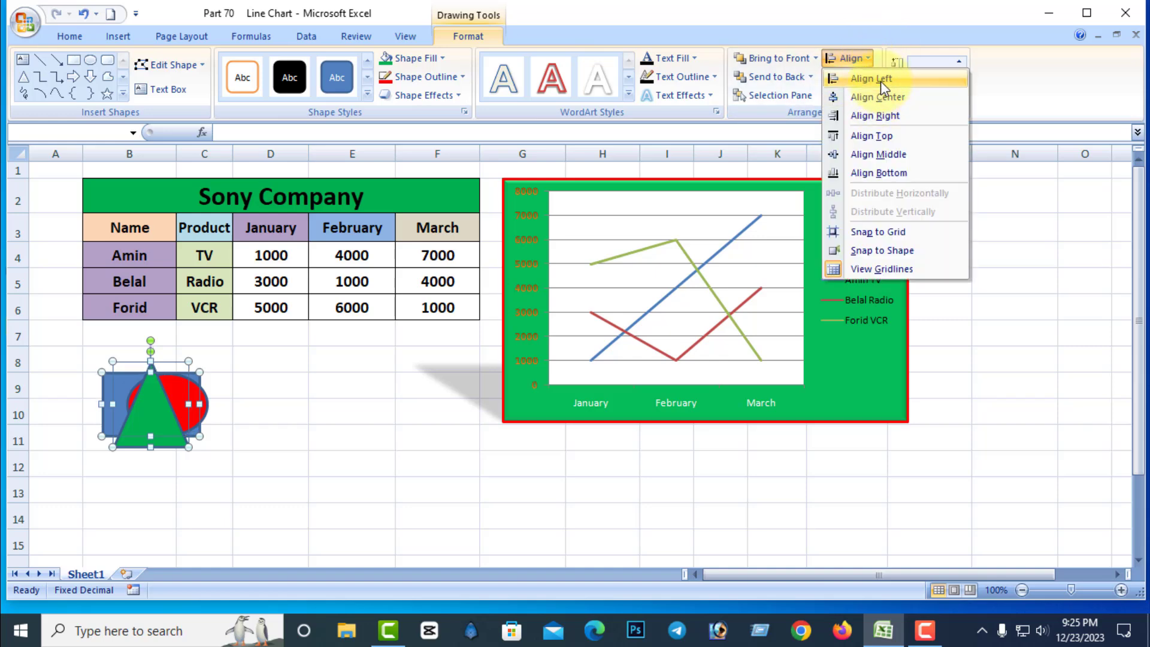
click(879, 78)
click(853, 58)
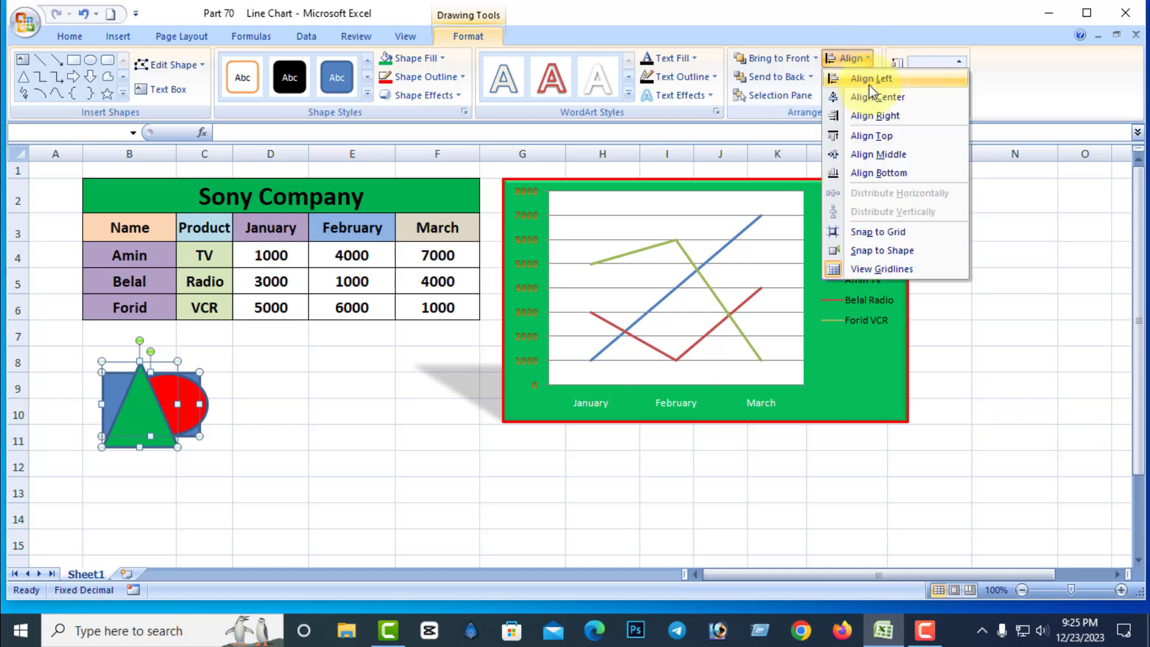
click(887, 119)
click(863, 60)
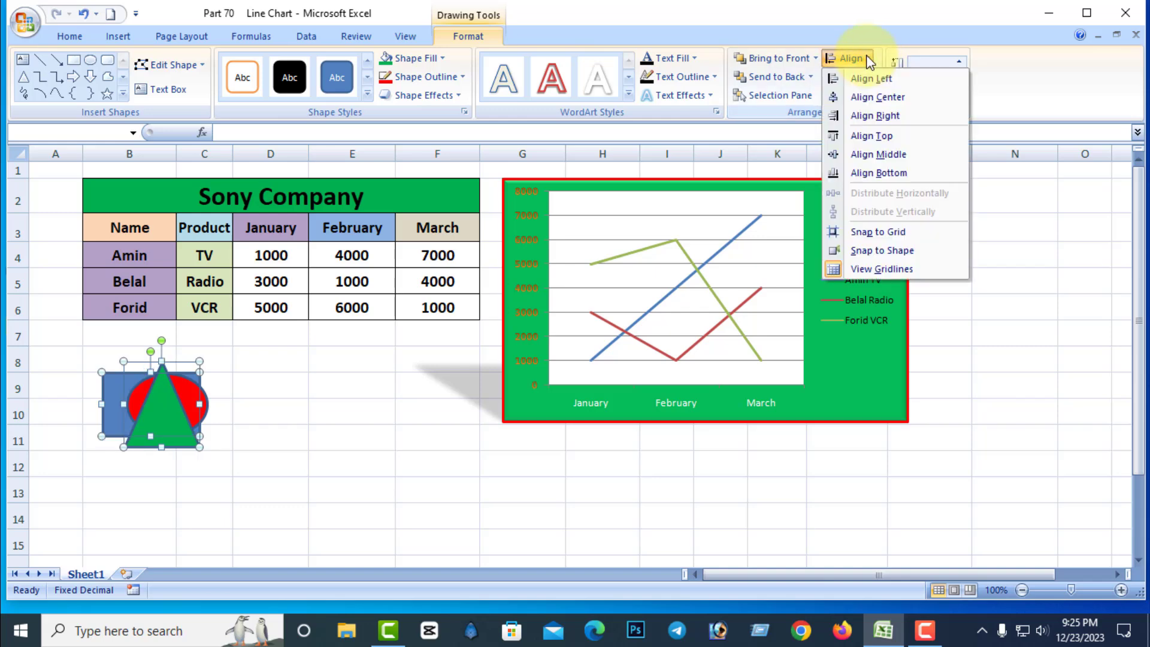
click(895, 156)
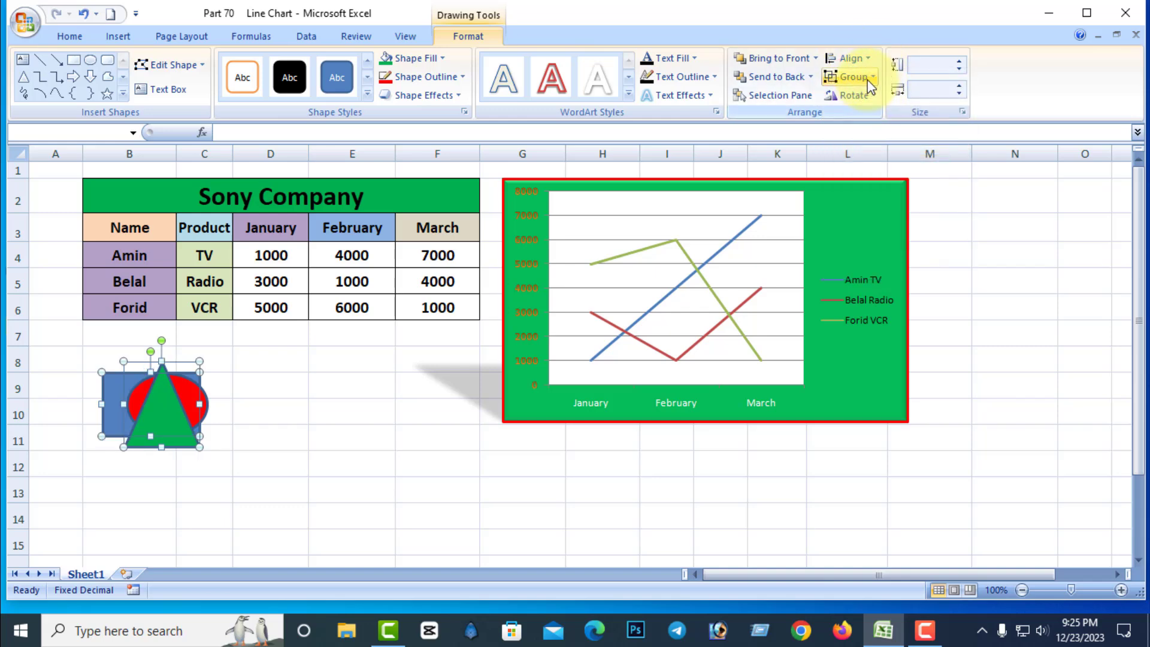
click(867, 60)
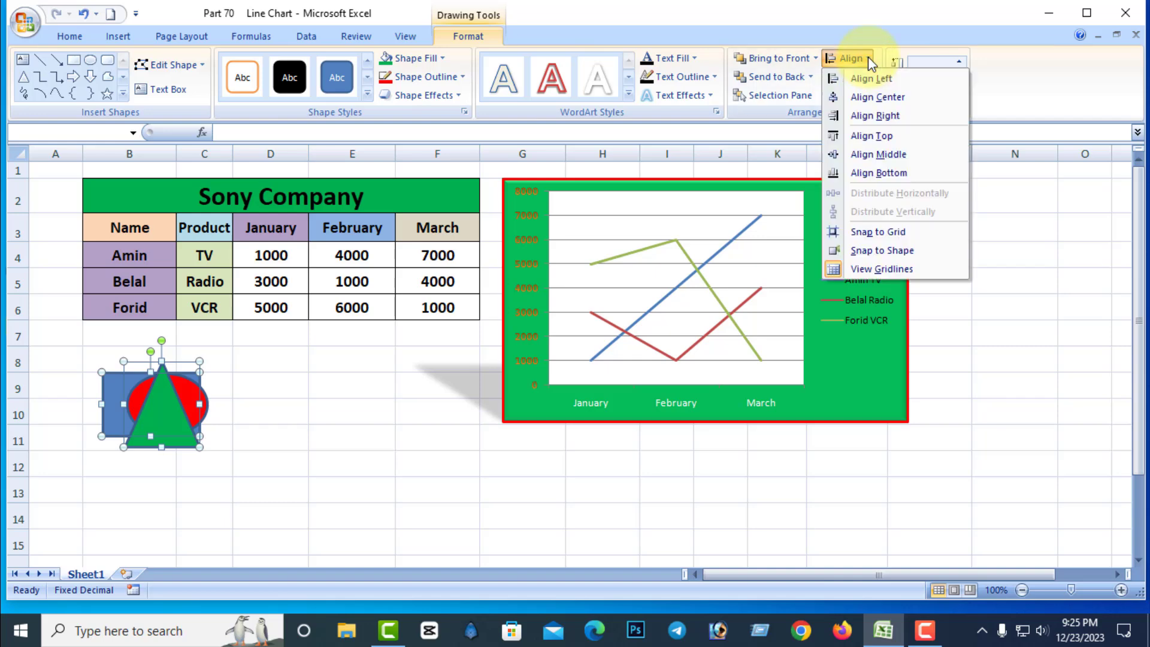
click(878, 97)
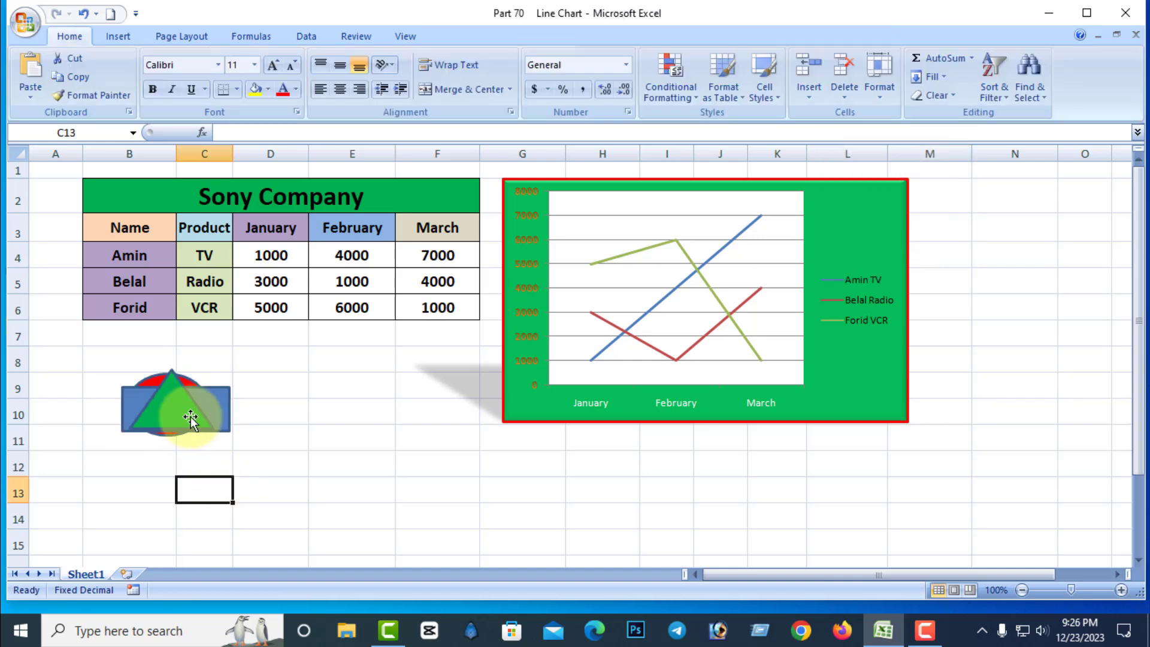
Move the green triangle down and slightly left so its base extends below the rectangle.
click(191, 418)
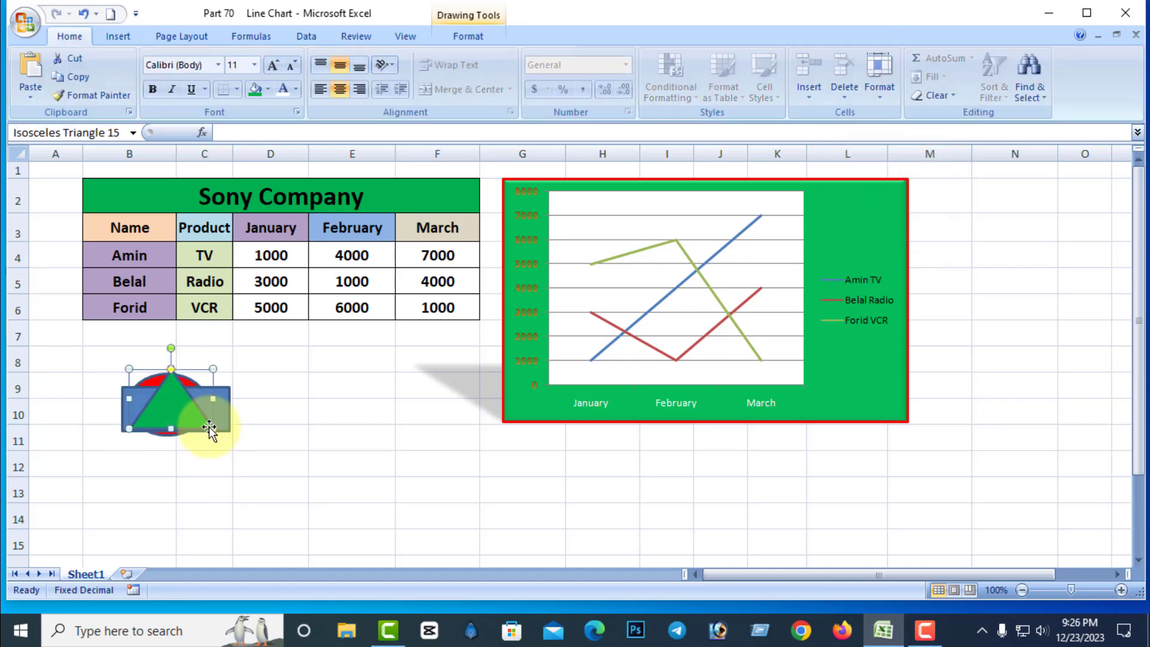
click(251, 455)
click(180, 407)
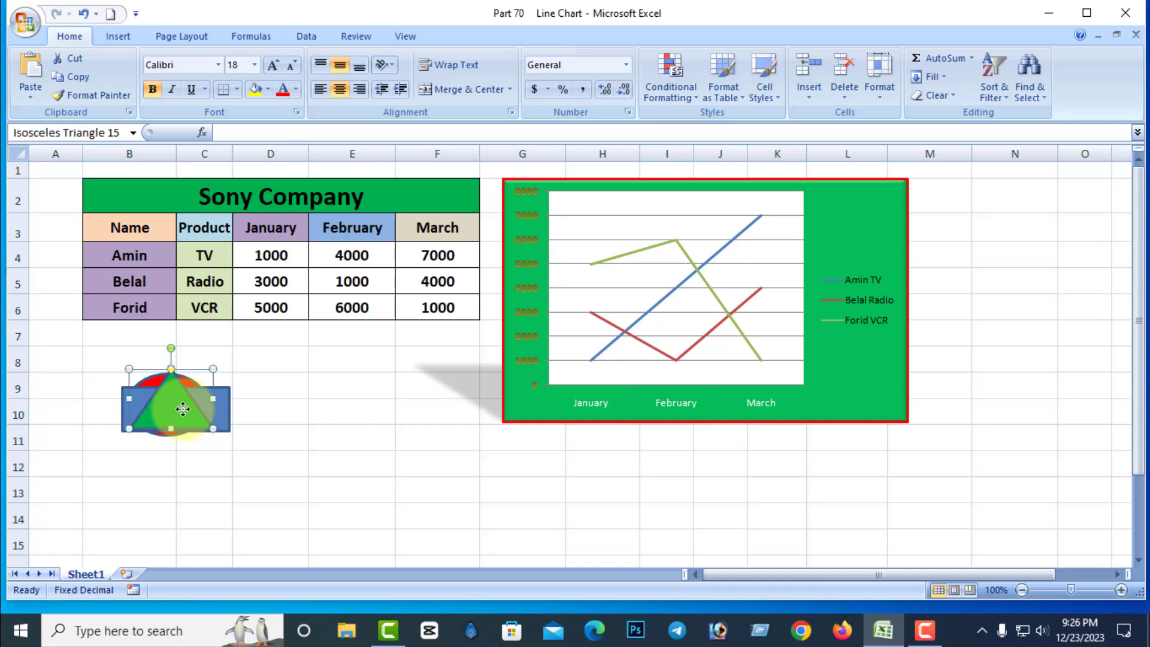
click(482, 34)
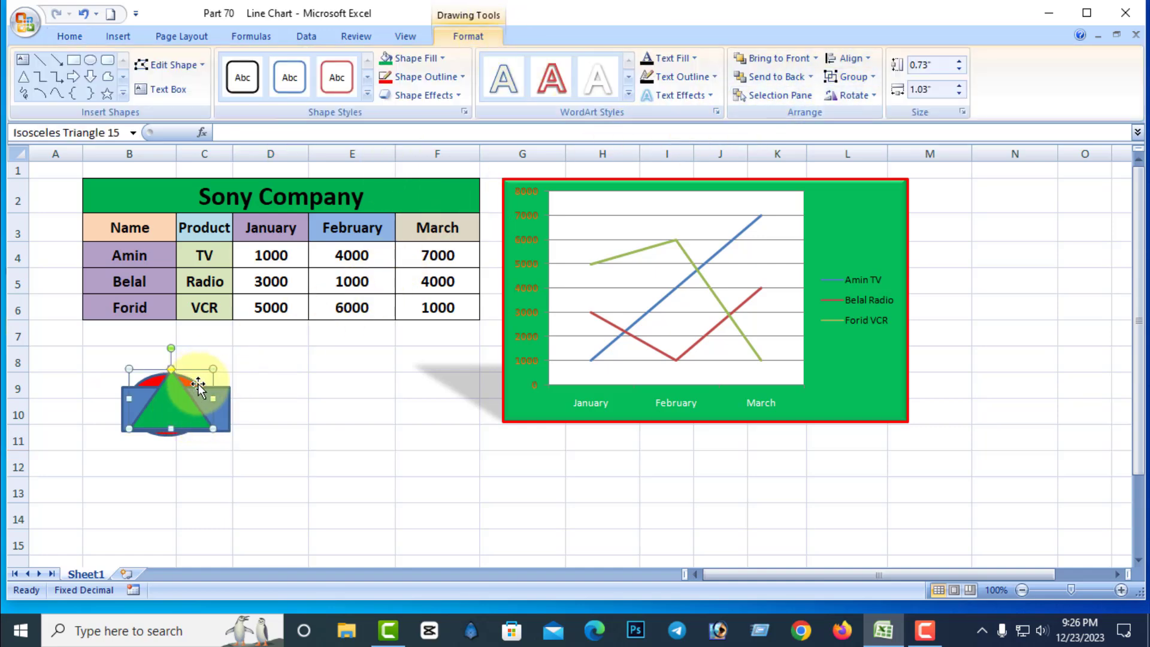
drag(198, 387, 191, 422)
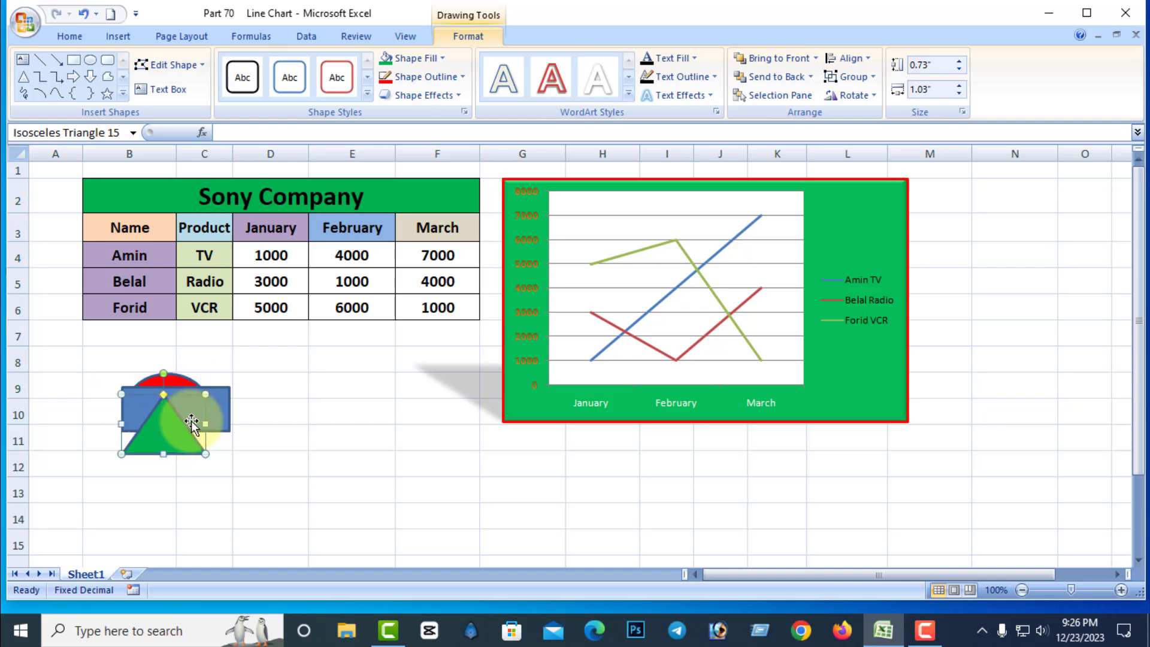
Select the triangle, rectangle and oval together and apply Align Center and Align Middle.
shift+click(227, 393)
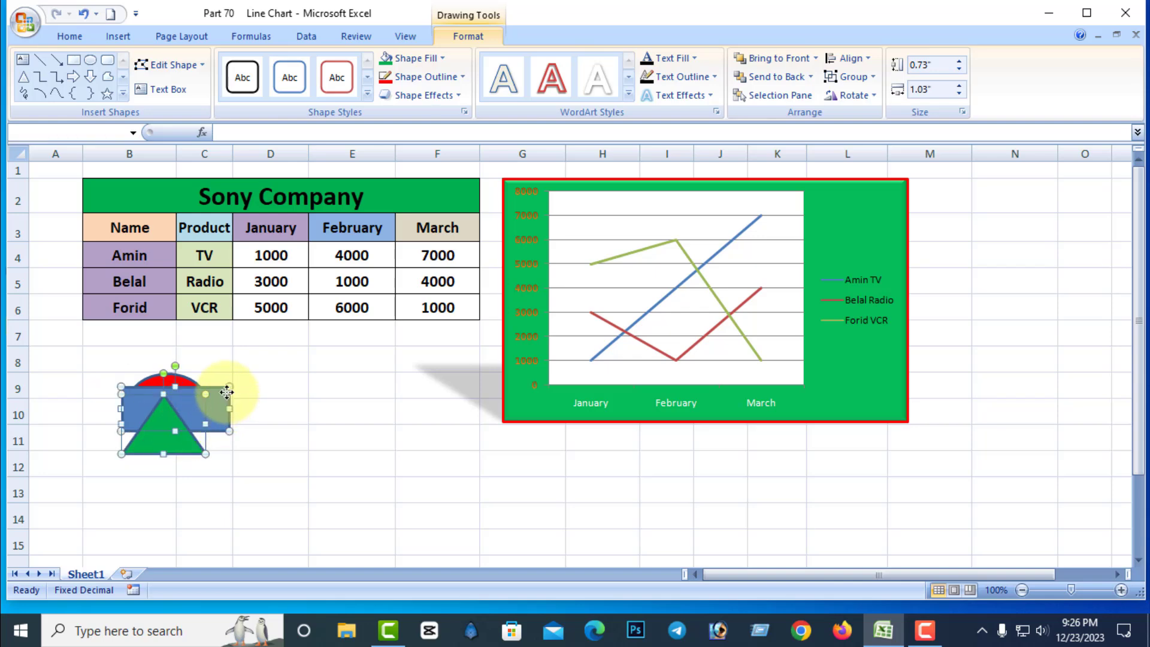
shift+click(189, 380)
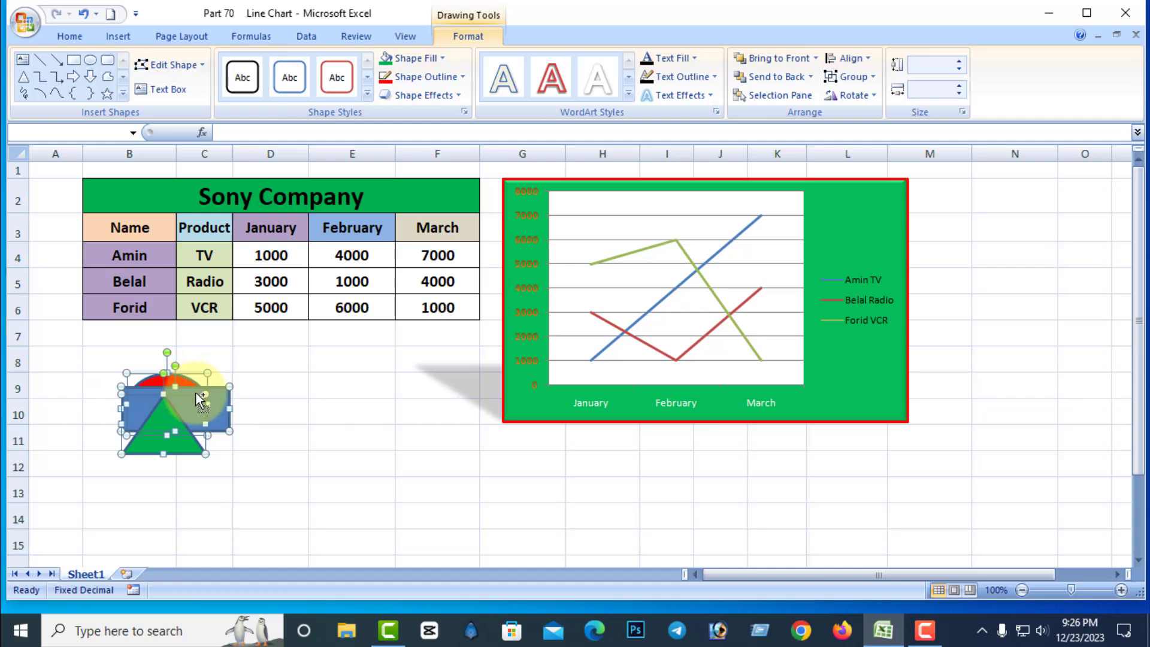
click(860, 62)
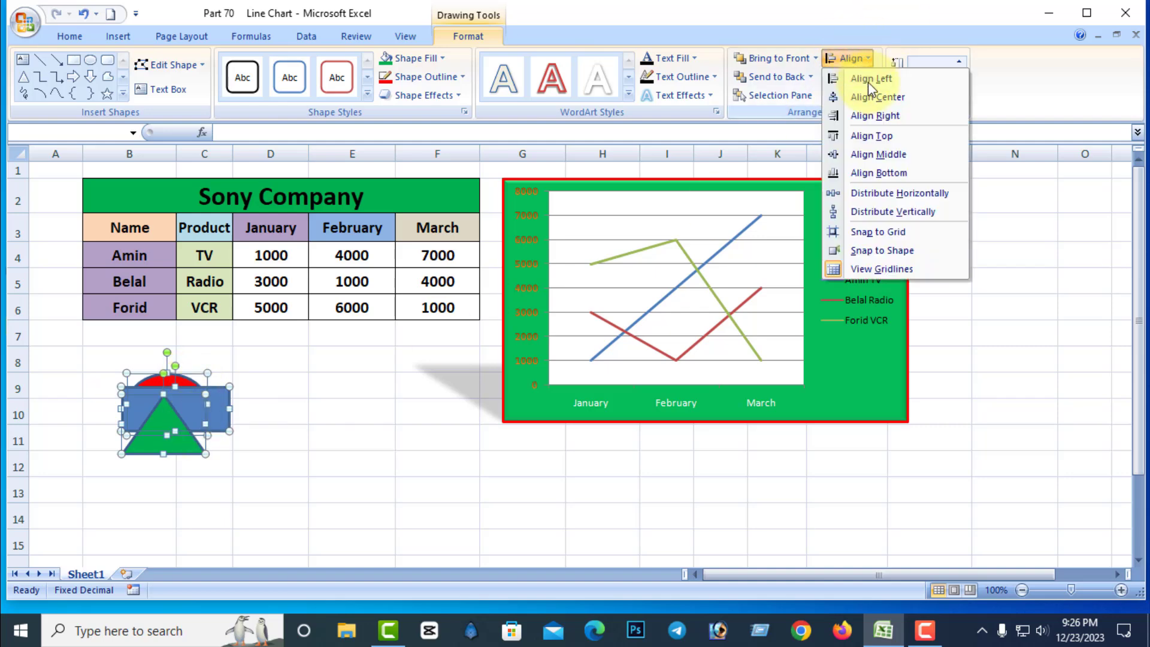
click(884, 96)
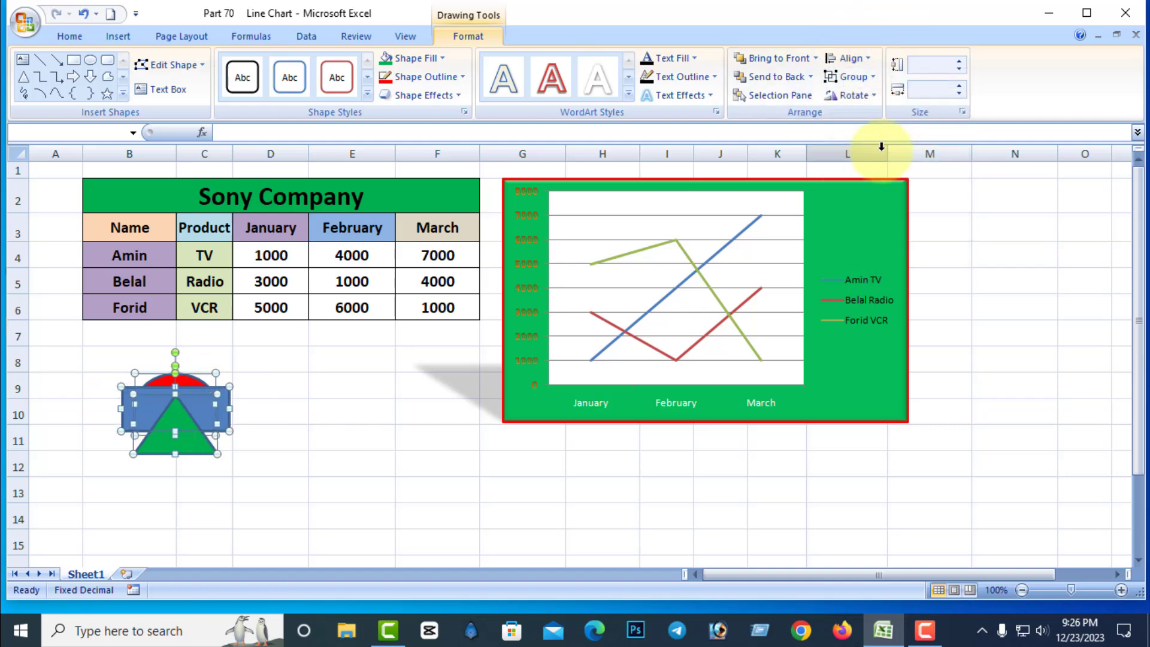
click(863, 60)
click(844, 154)
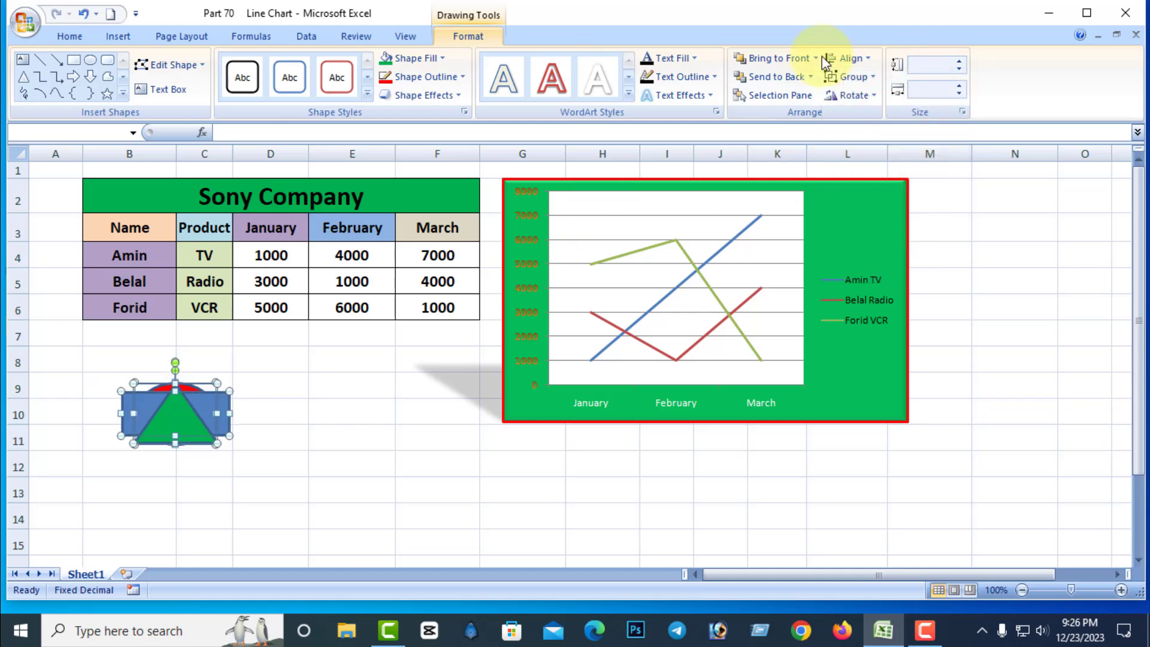
Group the three aligned shapes, and move and resize the group to about 0.73" high and 0.96" wide.
click(875, 78)
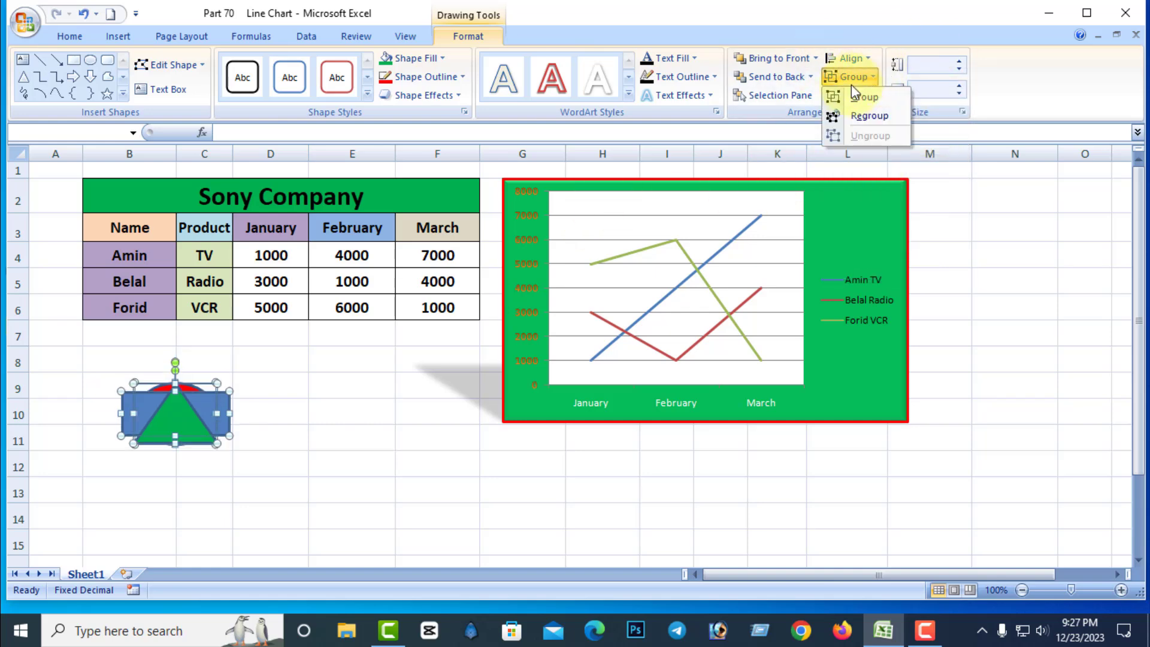
click(870, 99)
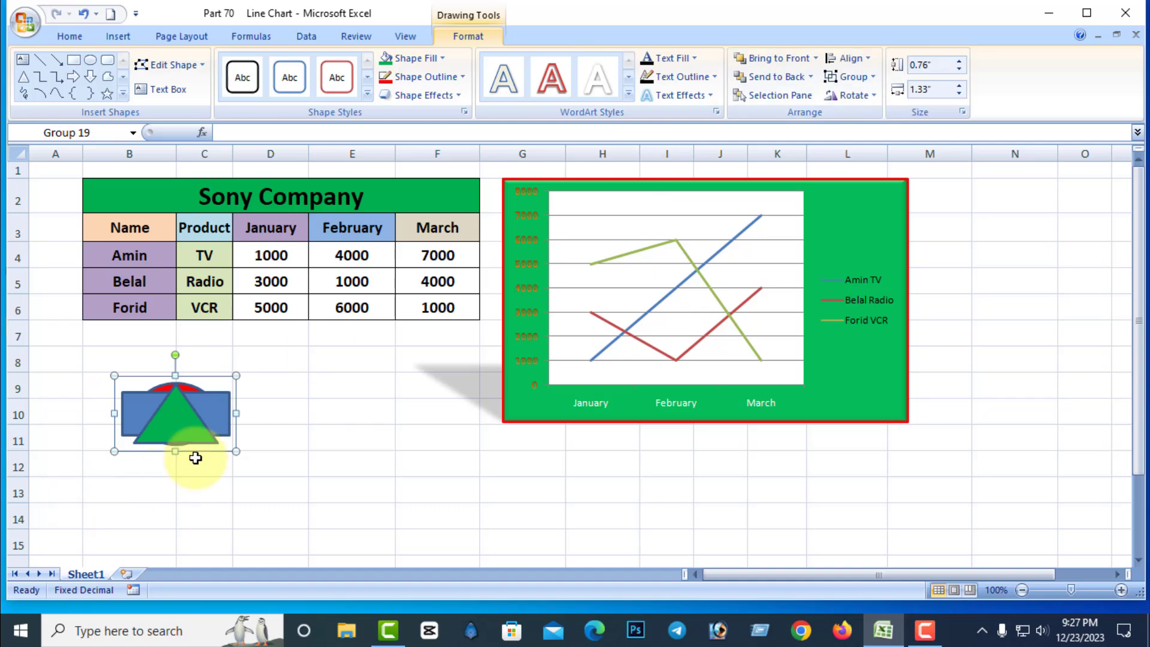
drag(238, 376, 276, 348)
drag(259, 398, 227, 431)
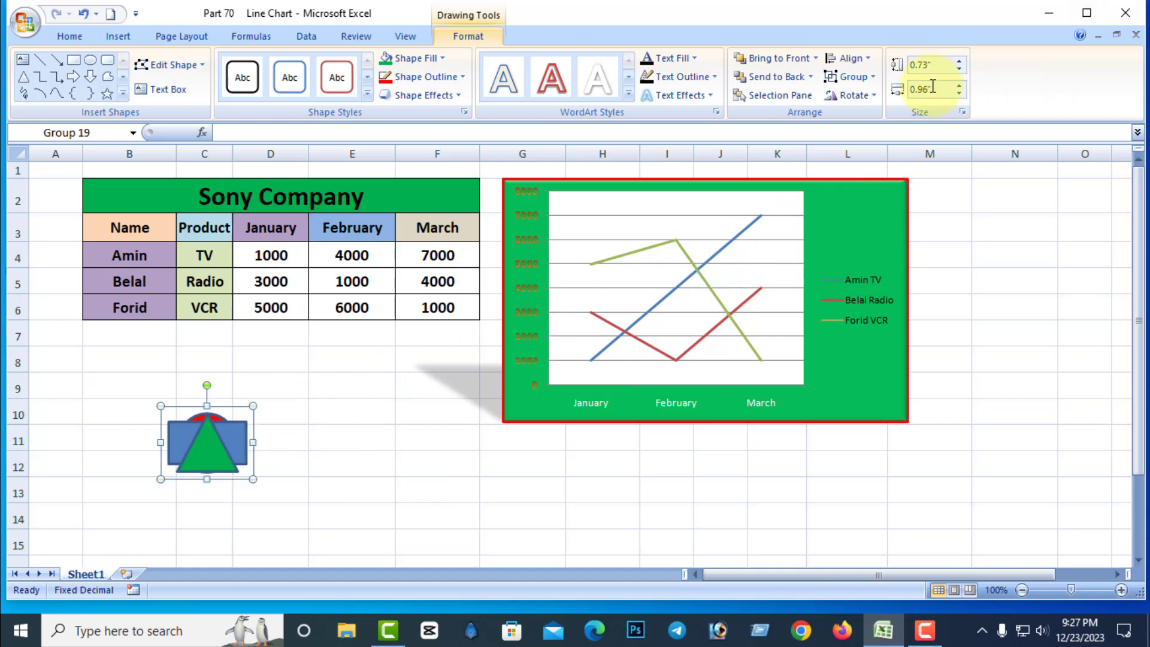
Ungroup the combined triangle, rectangle and oval.
click(872, 76)
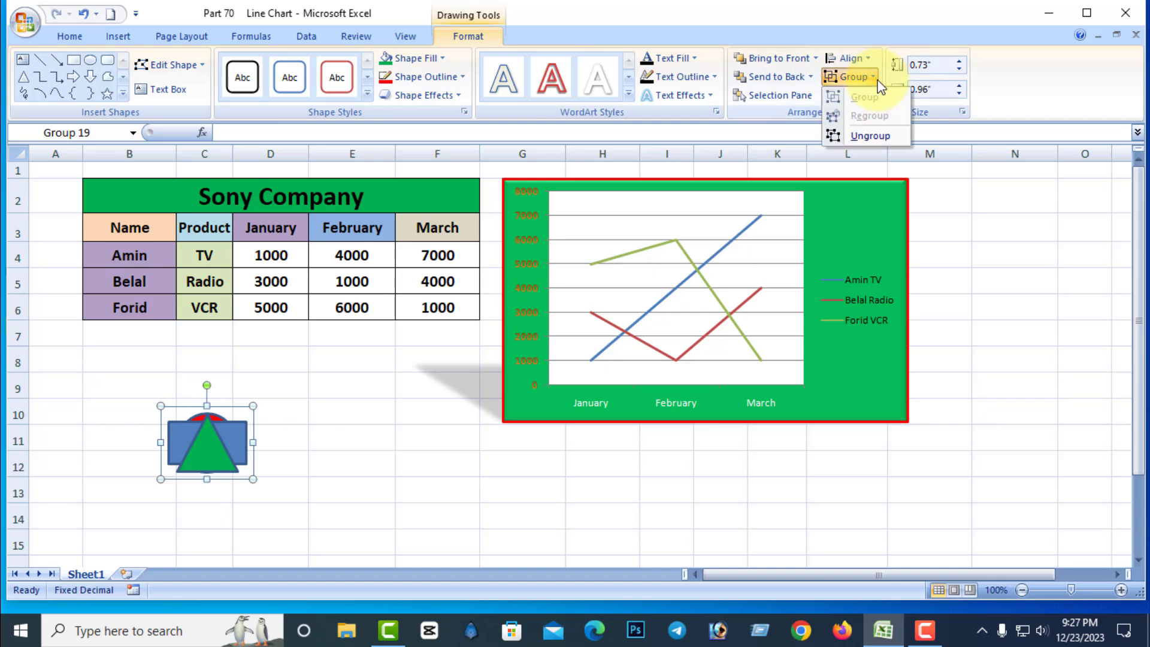
Ungroup the combined shapes and spread the rectangle, oval and triangle apart on the sheet.
click(869, 137)
click(354, 467)
click(205, 456)
mouse_move(205, 456)
mouse_down()
mouse_move(342, 477)
mouse_move(313, 380)
mouse_move(219, 442)
mouse_up()
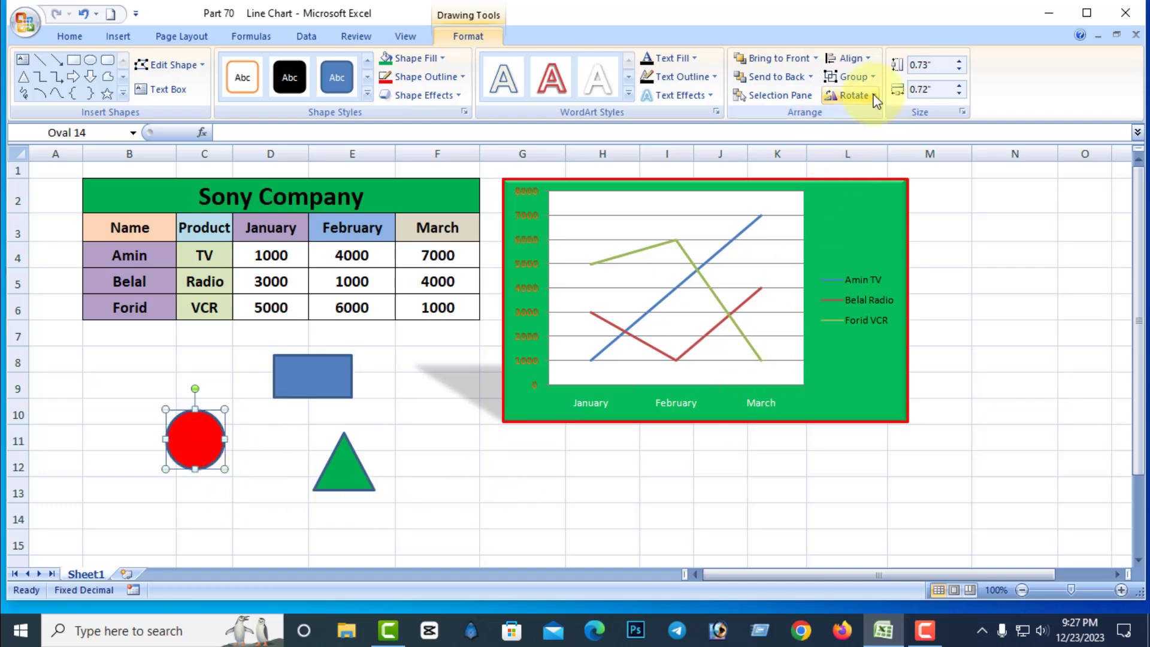
Rotate the green triangle right 90° and back left 90°.
click(342, 470)
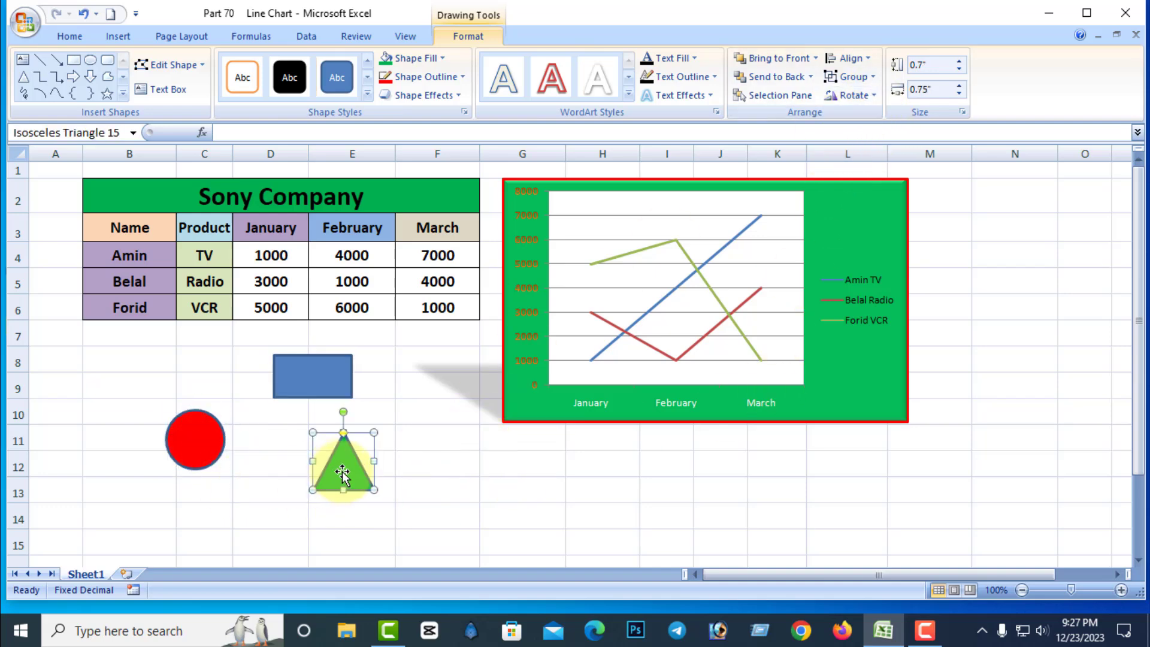
click(873, 95)
click(875, 118)
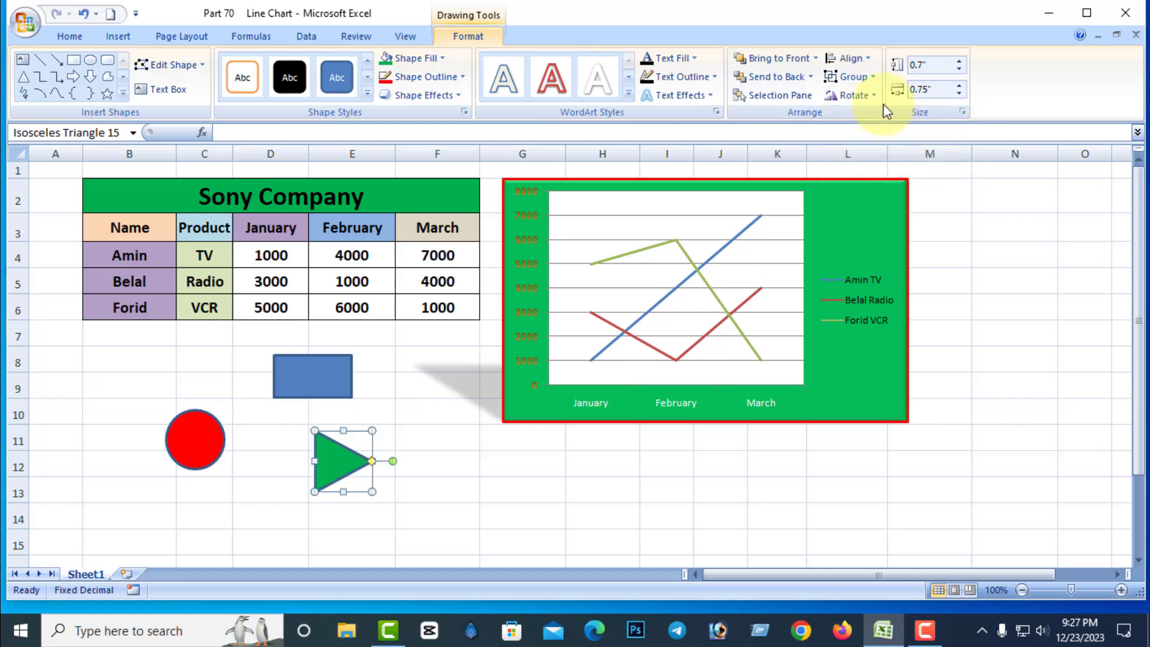
click(878, 97)
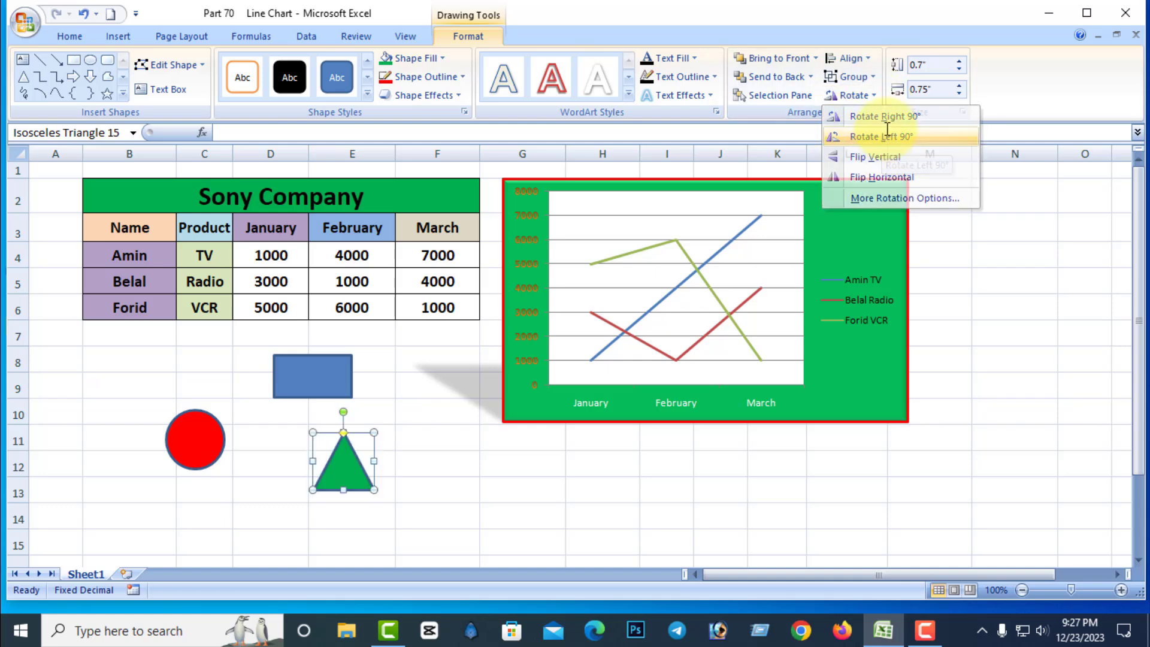
click(882, 139)
Flip the green triangle vertically and horizontally.
click(879, 95)
click(887, 158)
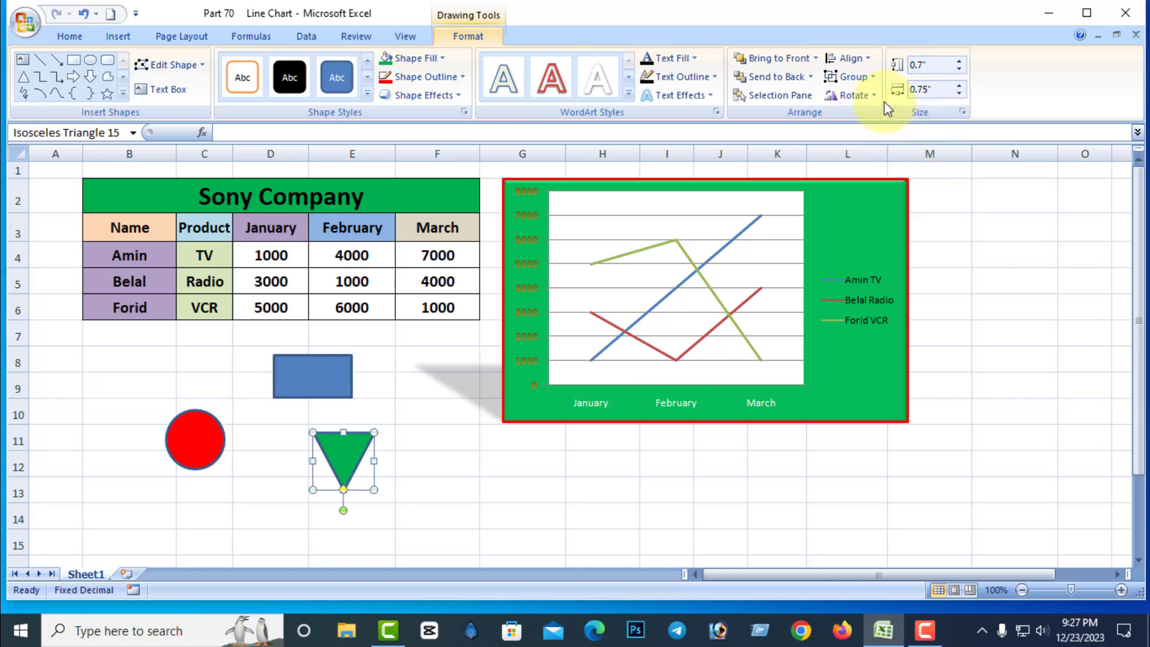
click(878, 96)
click(882, 180)
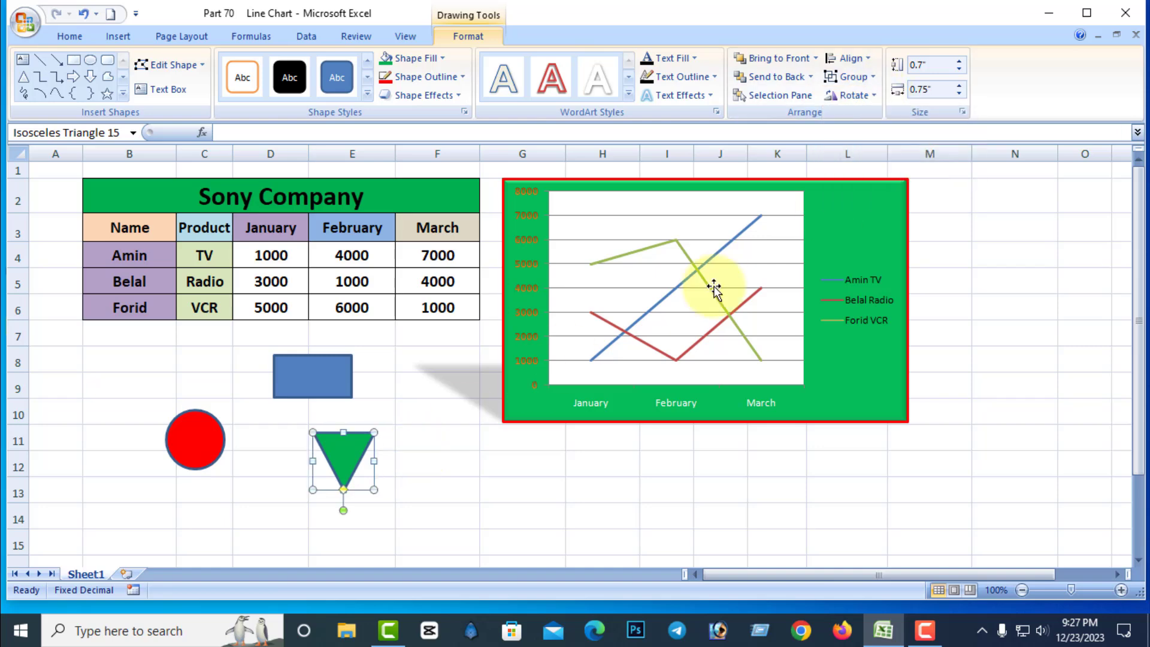
Rotate the inverted triangle right 90° and turn it freehand until its apex points upward.
click(870, 96)
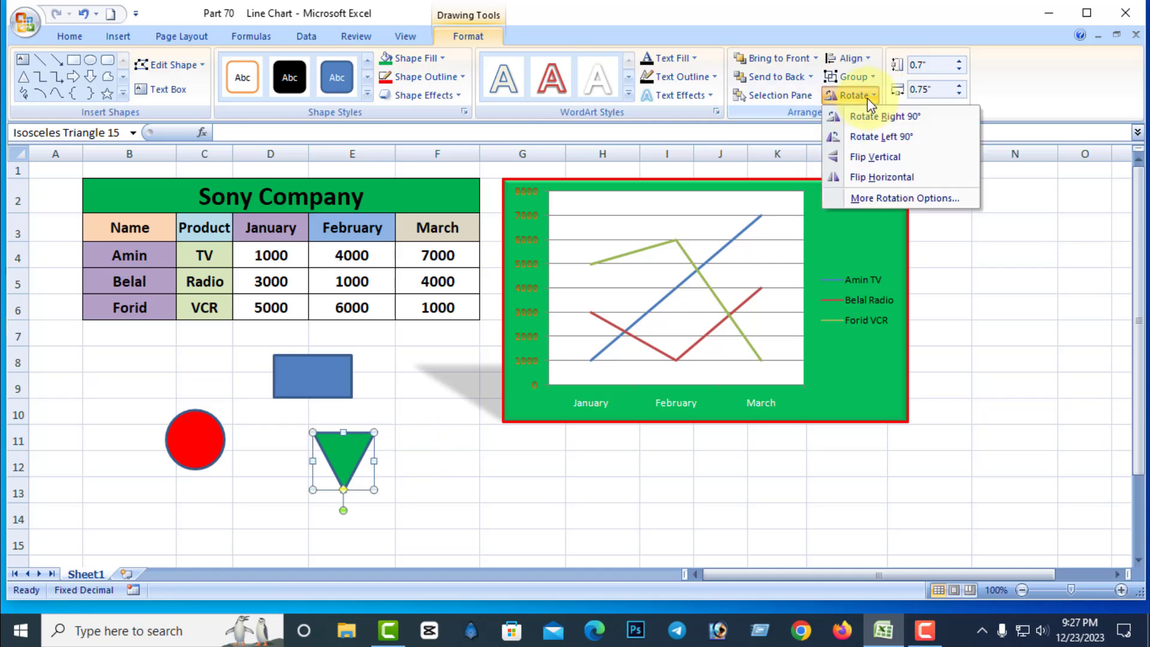
click(892, 116)
drag(295, 463, 345, 412)
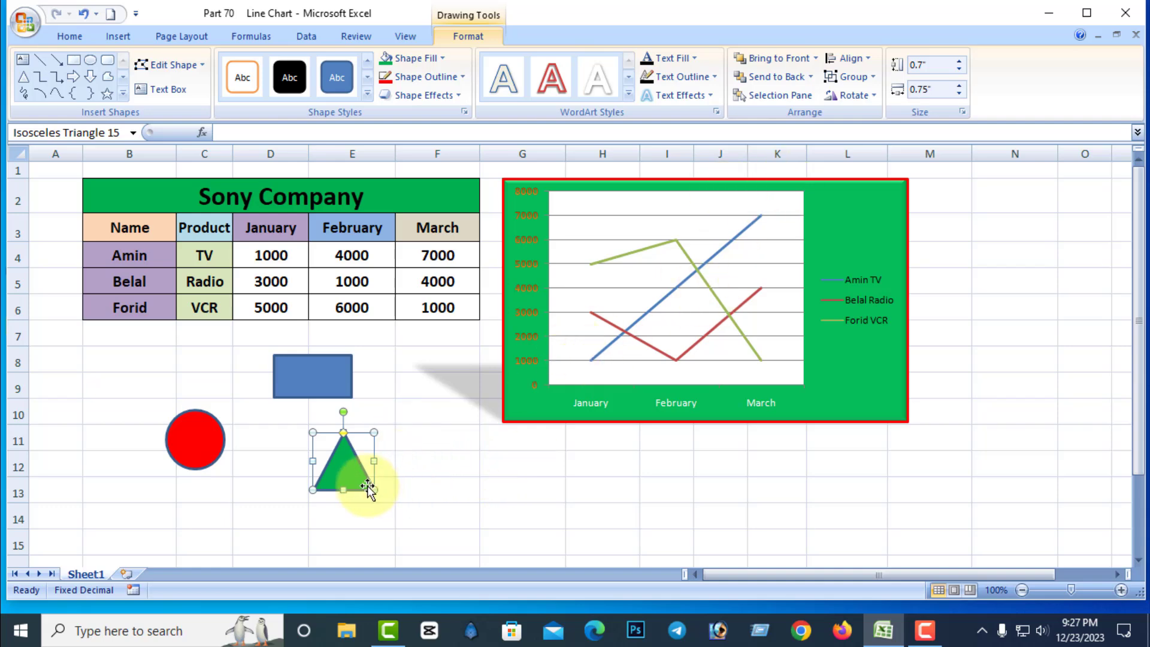
Resize the green triangle to 0.6" high and 0.9" wide and move it right, beneath the chart's lower-left corner.
mouse_move(370, 487)
mouse_down()
mouse_move(426, 508)
mouse_move(383, 501)
mouse_up()
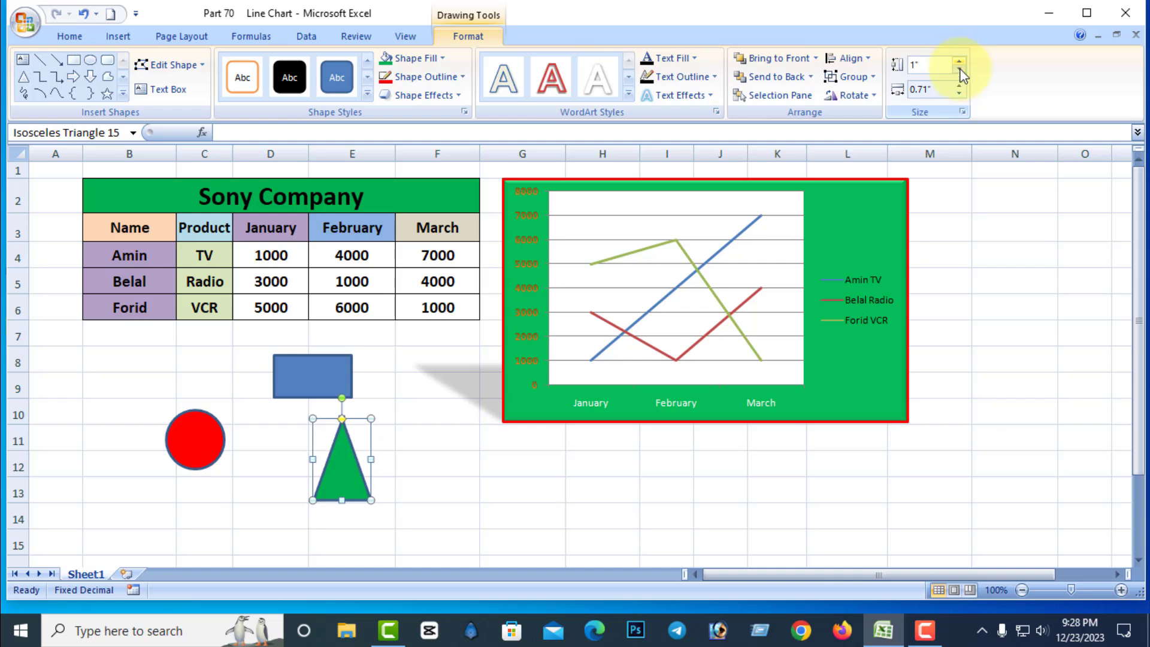
click(960, 70)
click(960, 69)
click(960, 69)
click(960, 70)
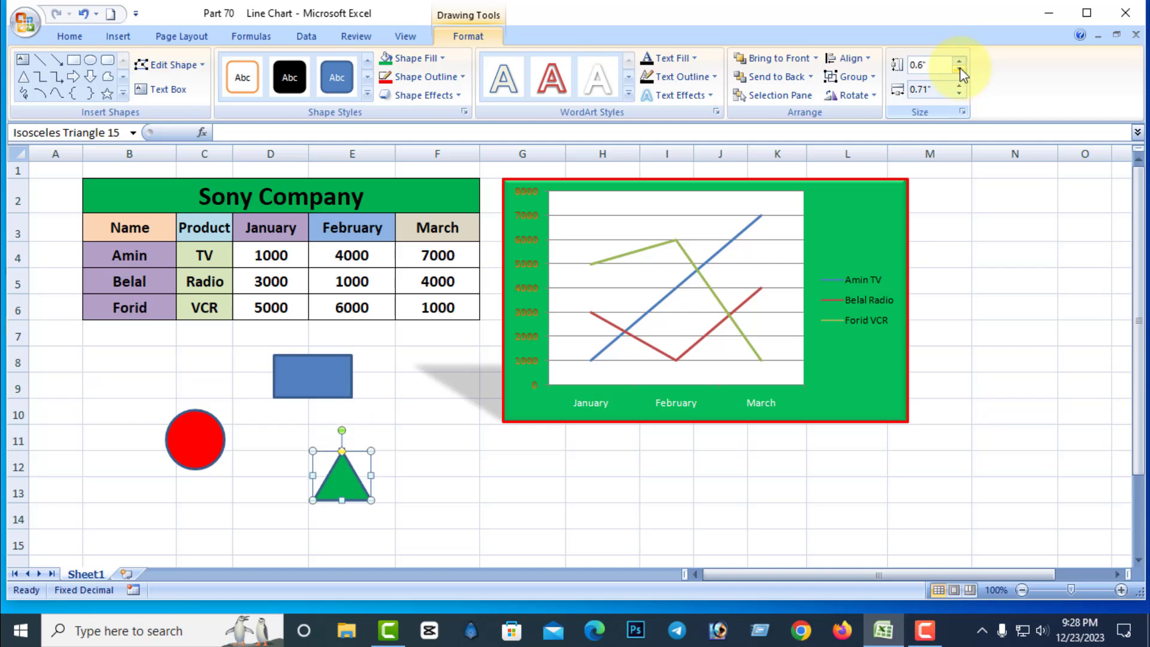
click(960, 86)
click(960, 85)
click(960, 85)
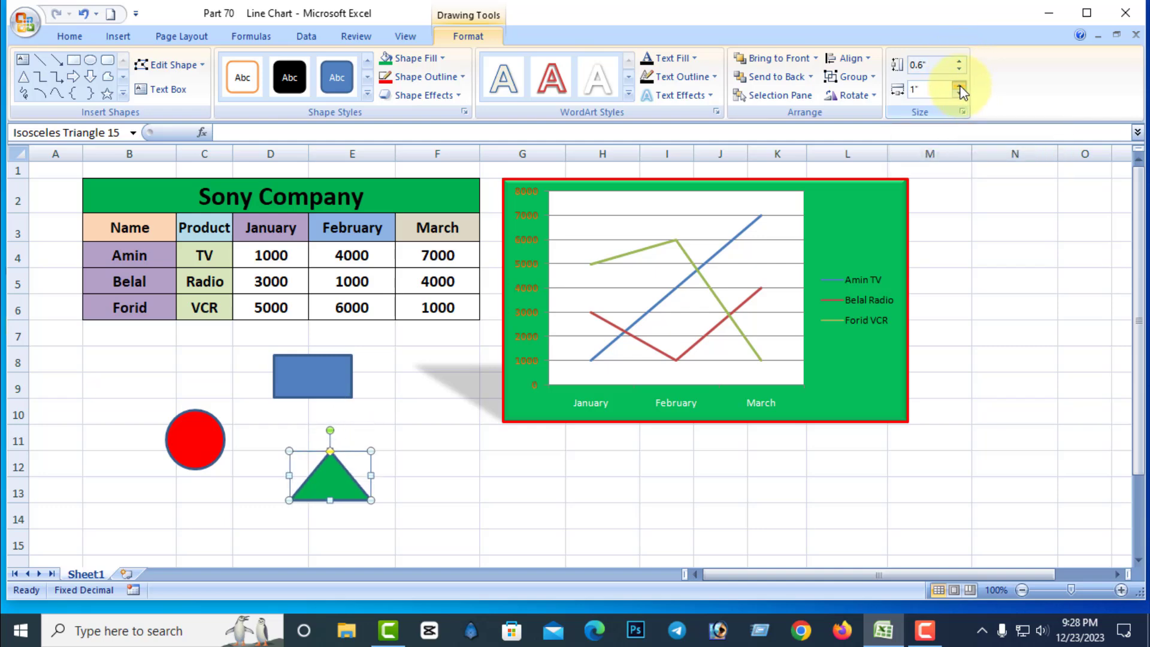
click(961, 93)
click(961, 93)
click(960, 93)
click(961, 93)
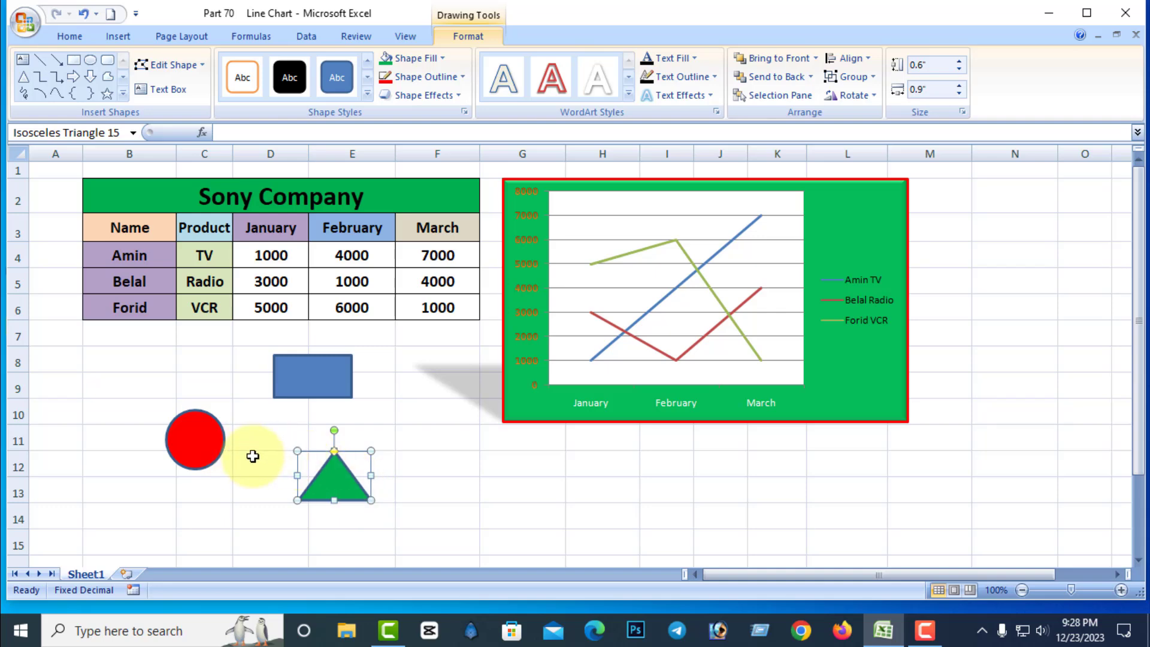
drag(324, 483, 449, 493)
Shrink the rectangle to about 0.41" × 0.55" and the oval to about 0.46" × 0.47", placing them above and below the chart legend.
click(340, 371)
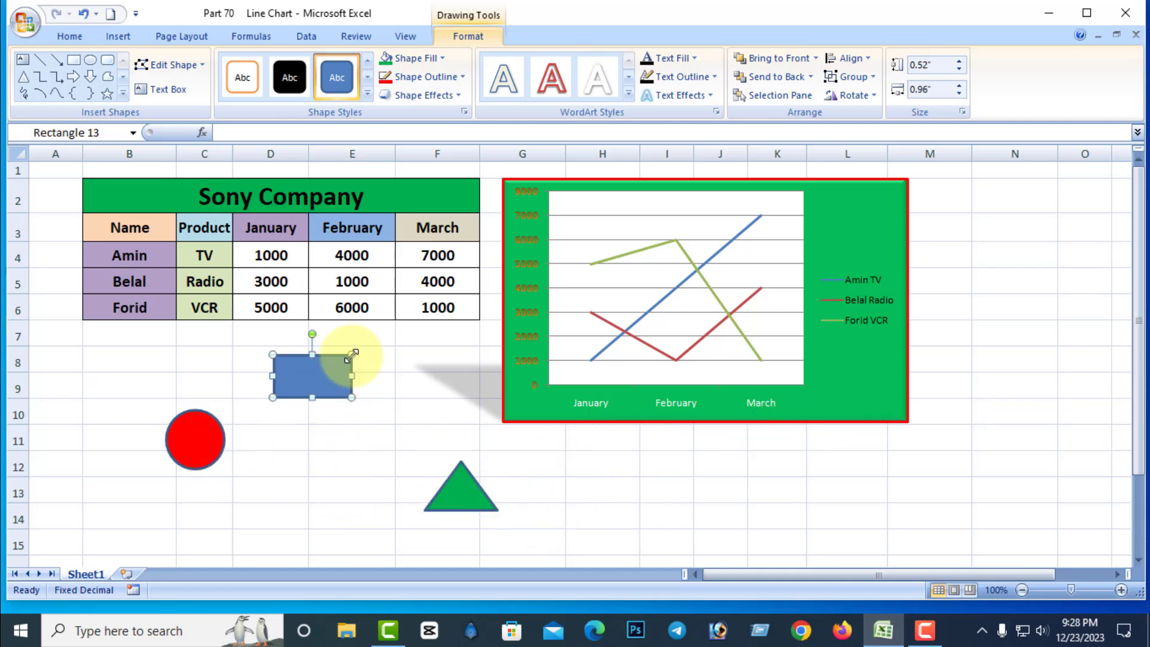
drag(351, 355, 868, 210)
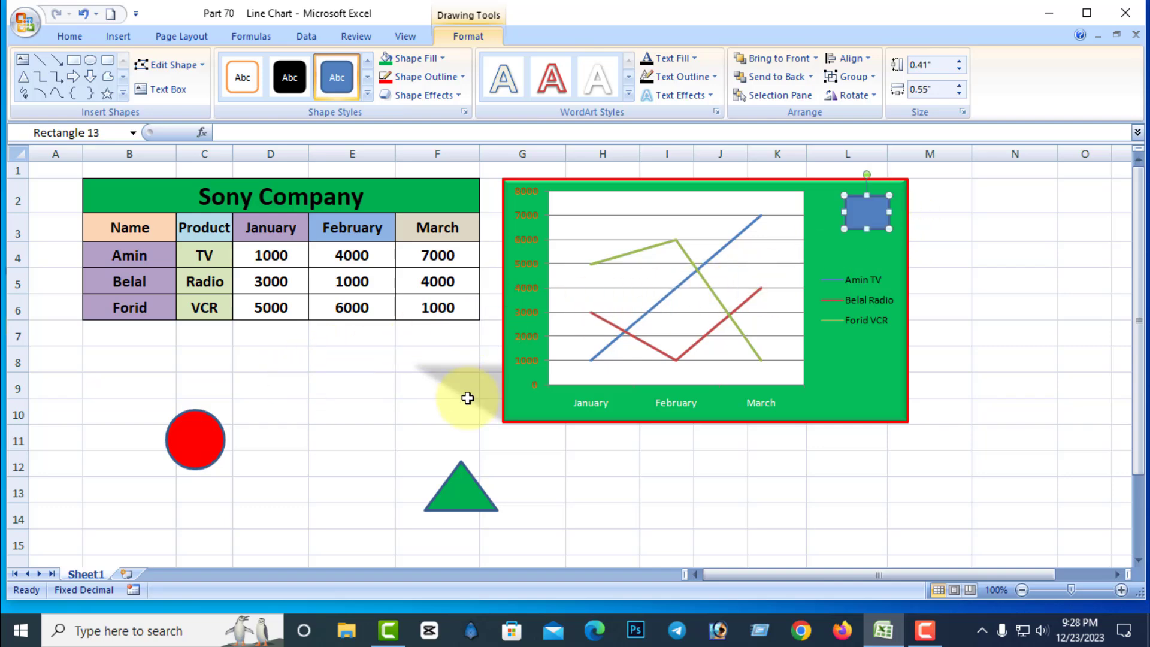
click(202, 441)
mouse_move(226, 410)
mouse_down()
mouse_move(204, 431)
mouse_move(610, 379)
mouse_move(876, 302)
mouse_move(869, 354)
mouse_up()
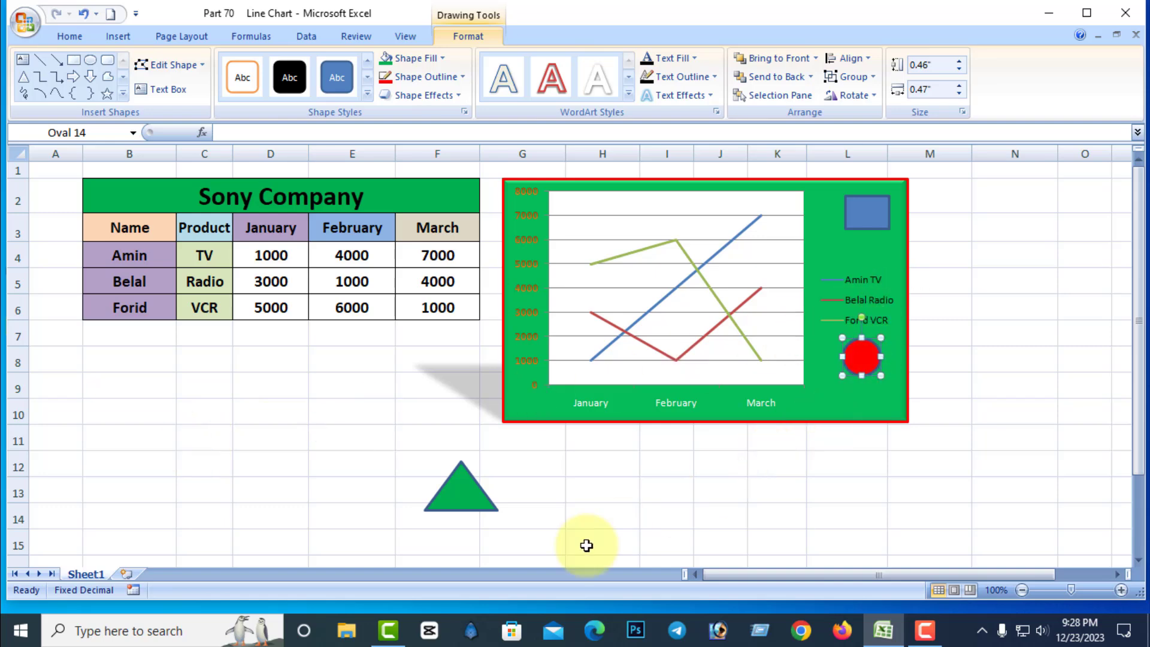
Change the green triangle's shape fill to the standard yellow.
click(462, 470)
click(451, 481)
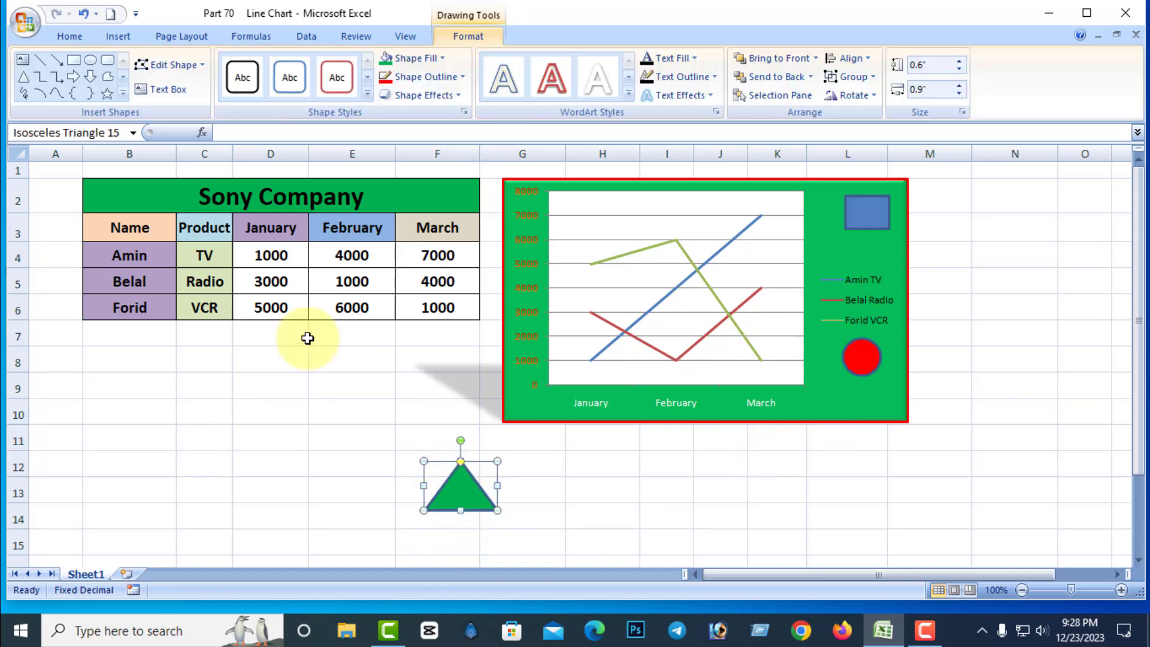
click(427, 57)
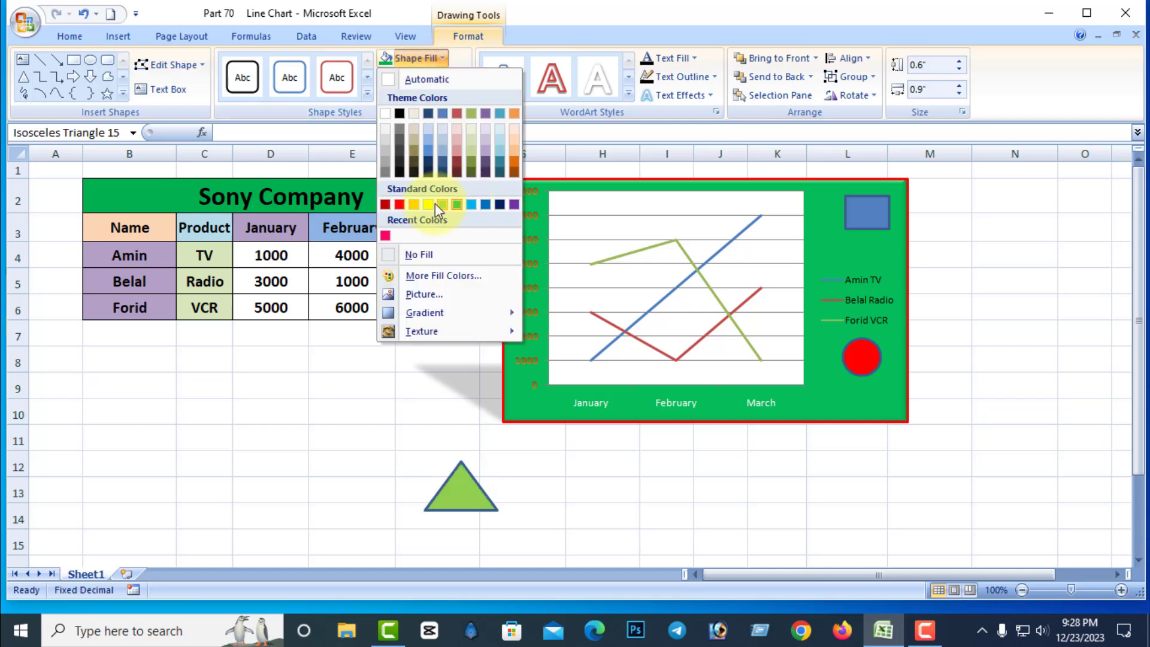
click(432, 191)
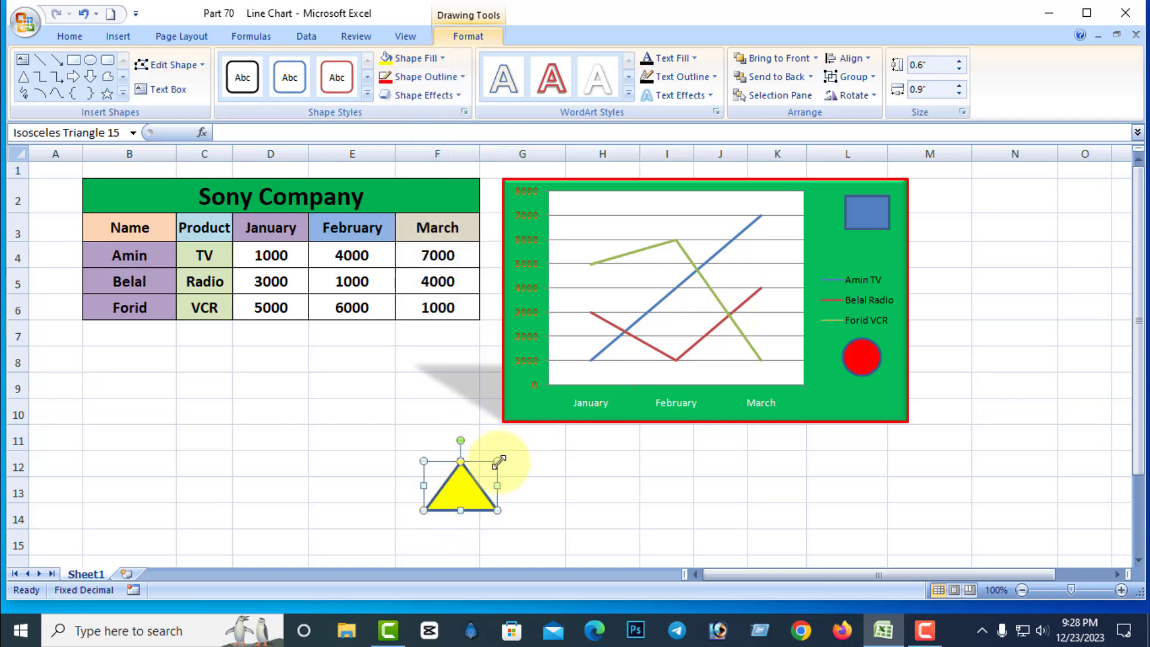
Shrink the yellow triangle to about 0.38" high and 0.42" wide and place it on the chart between the rectangle and the legend.
drag(497, 461, 459, 479)
drag(443, 491, 868, 252)
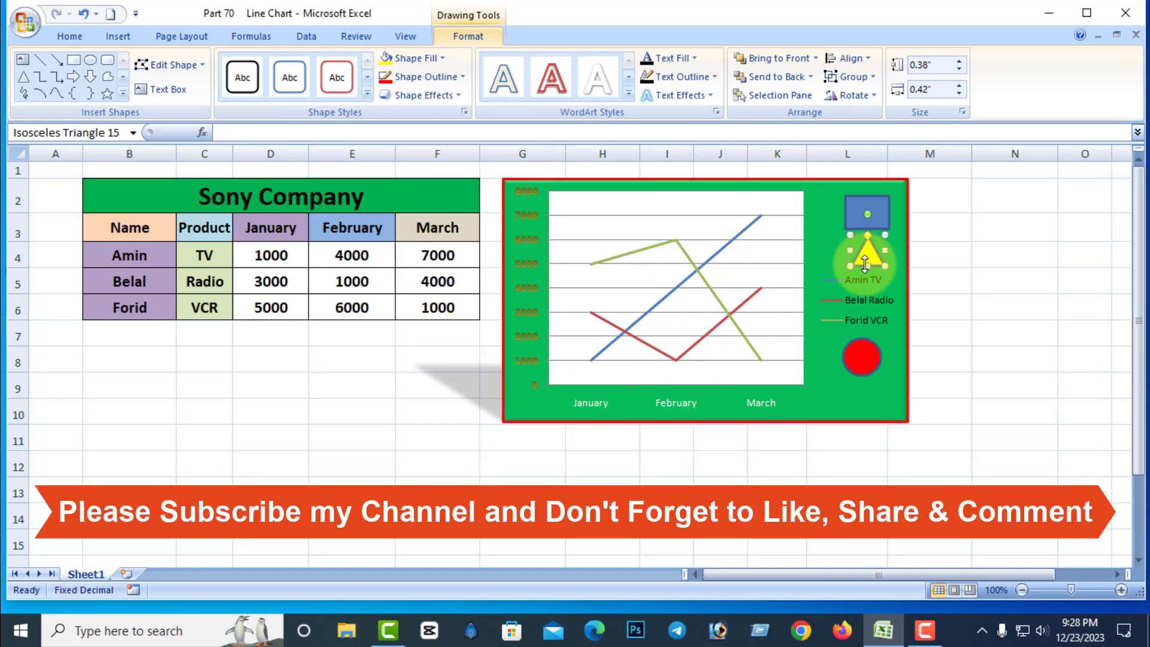
click(776, 464)
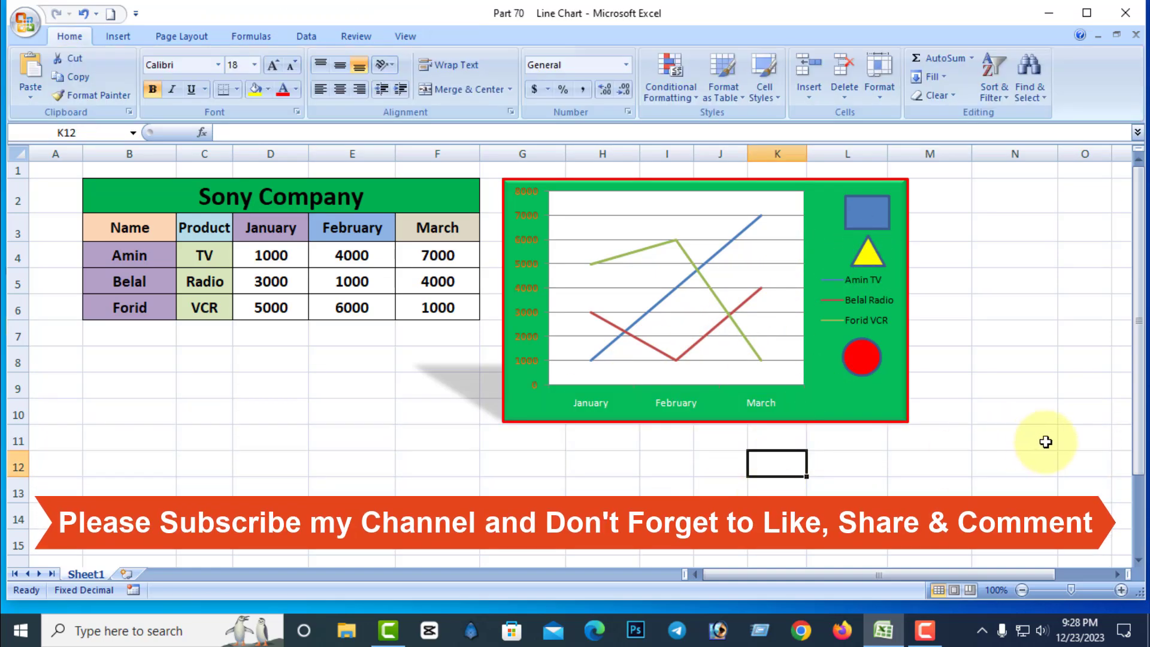